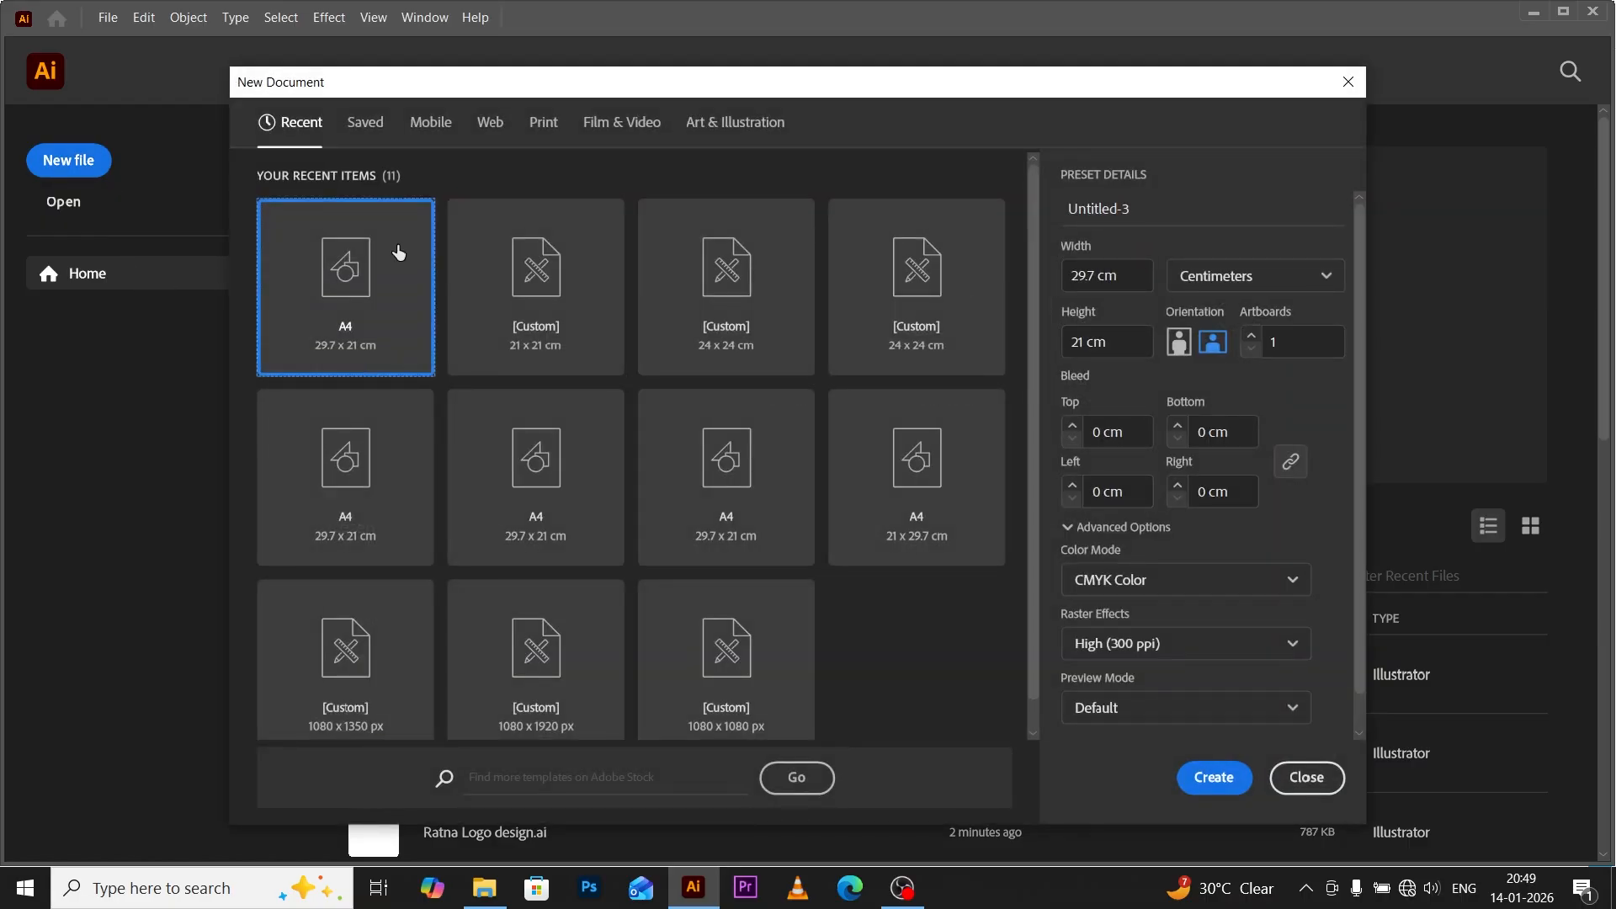
# Create a new A4 print document in landscape orientation with centimeters as the unit.
pyautogui.click(554, 153)
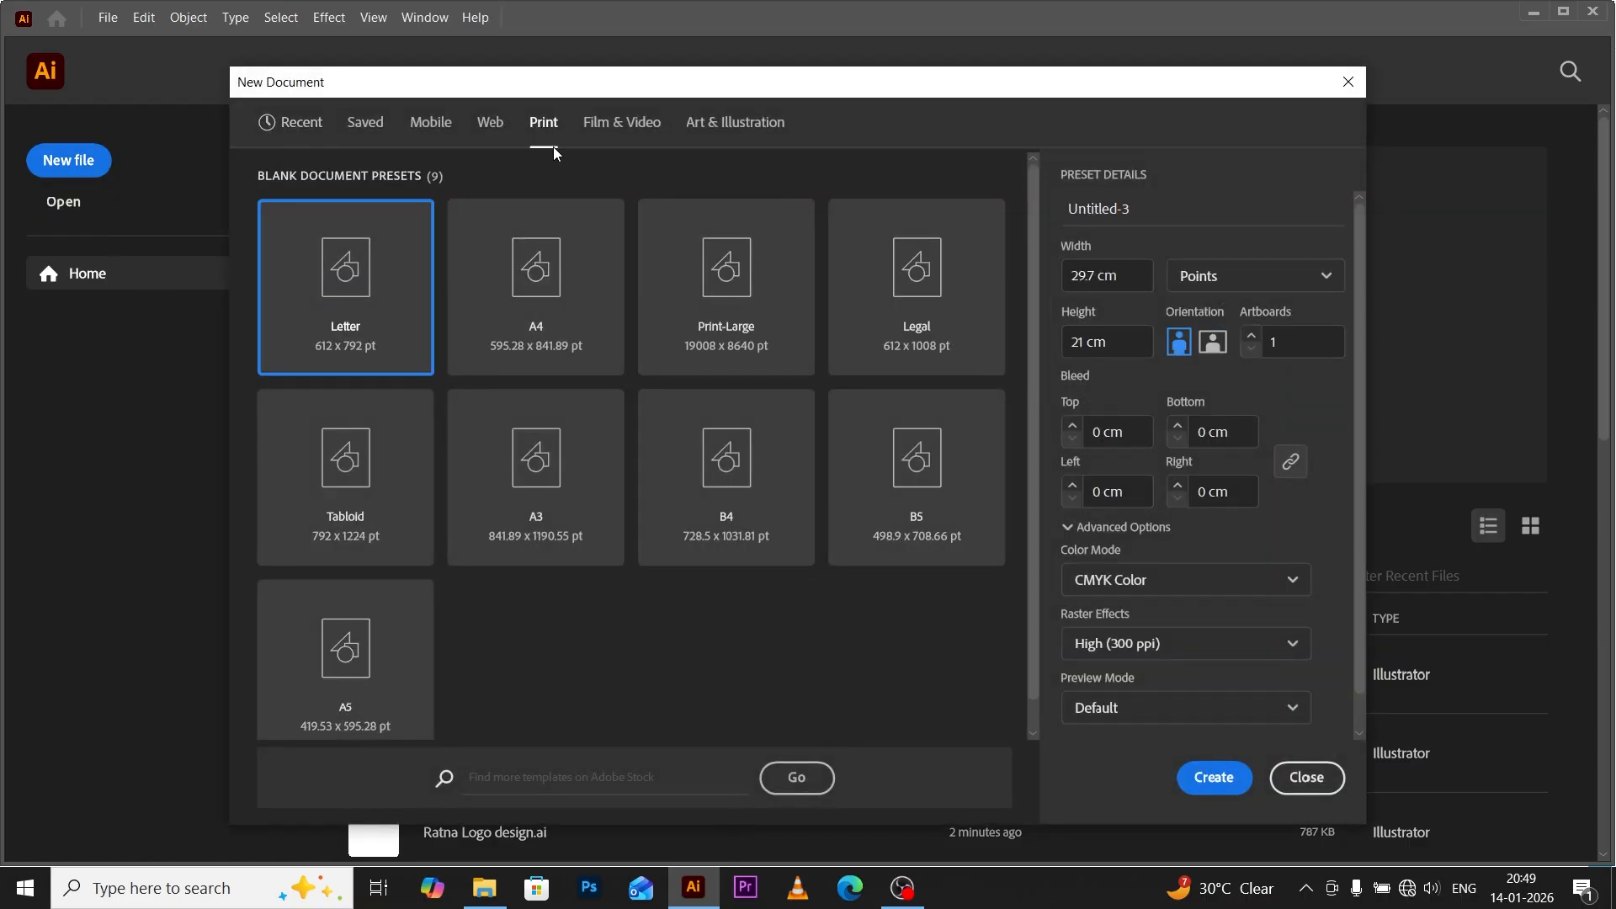
pyautogui.click(543, 317)
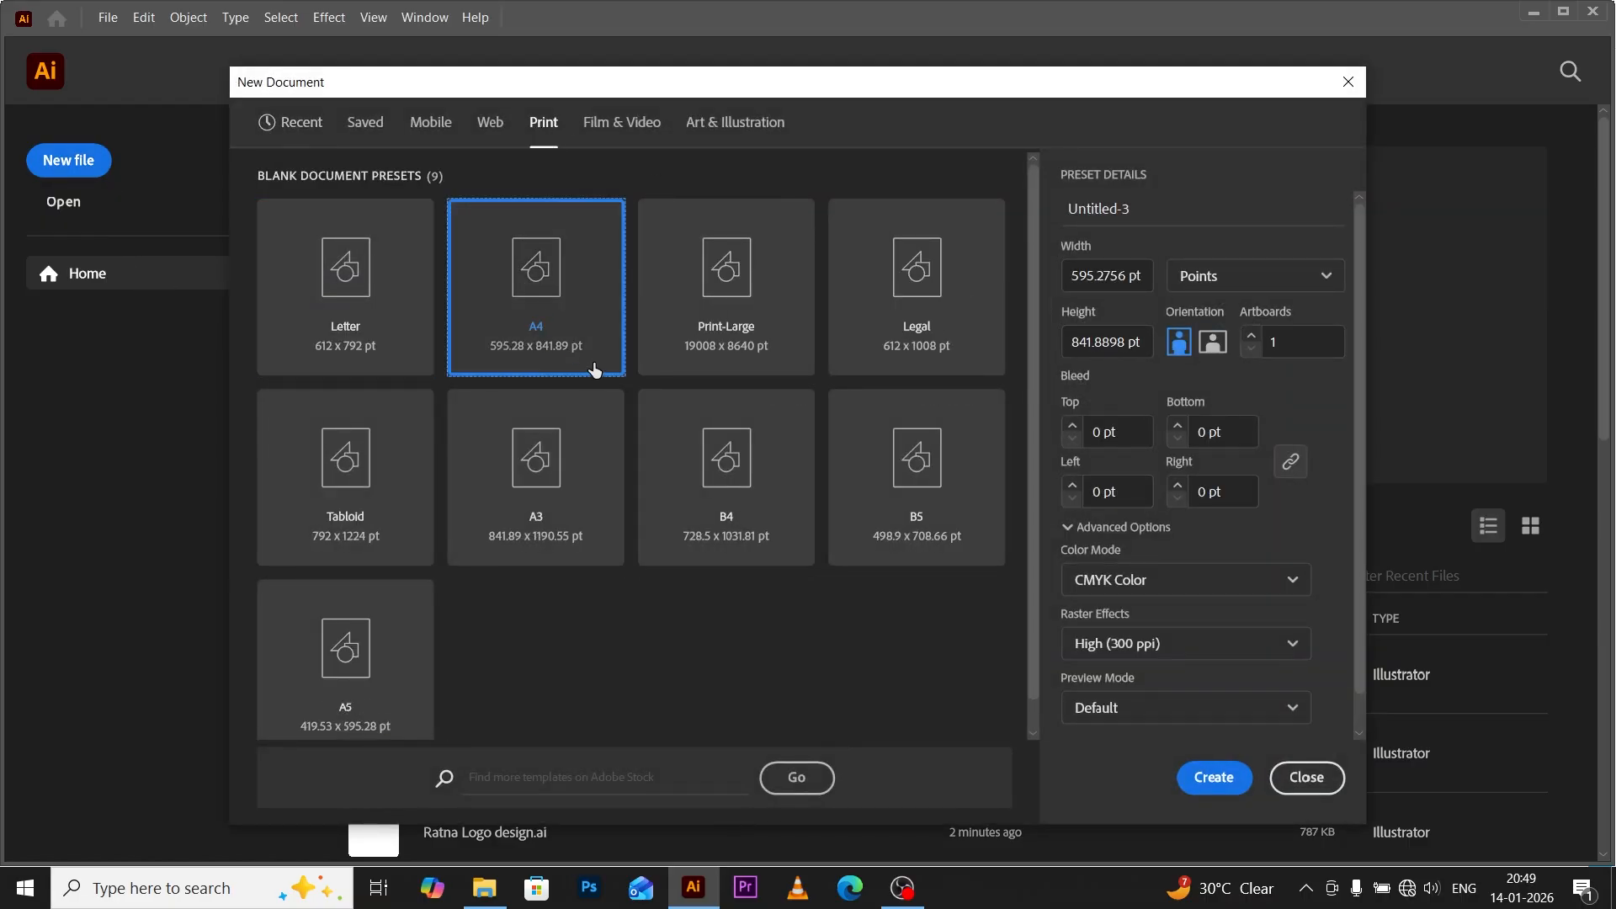
pyautogui.click(1212, 342)
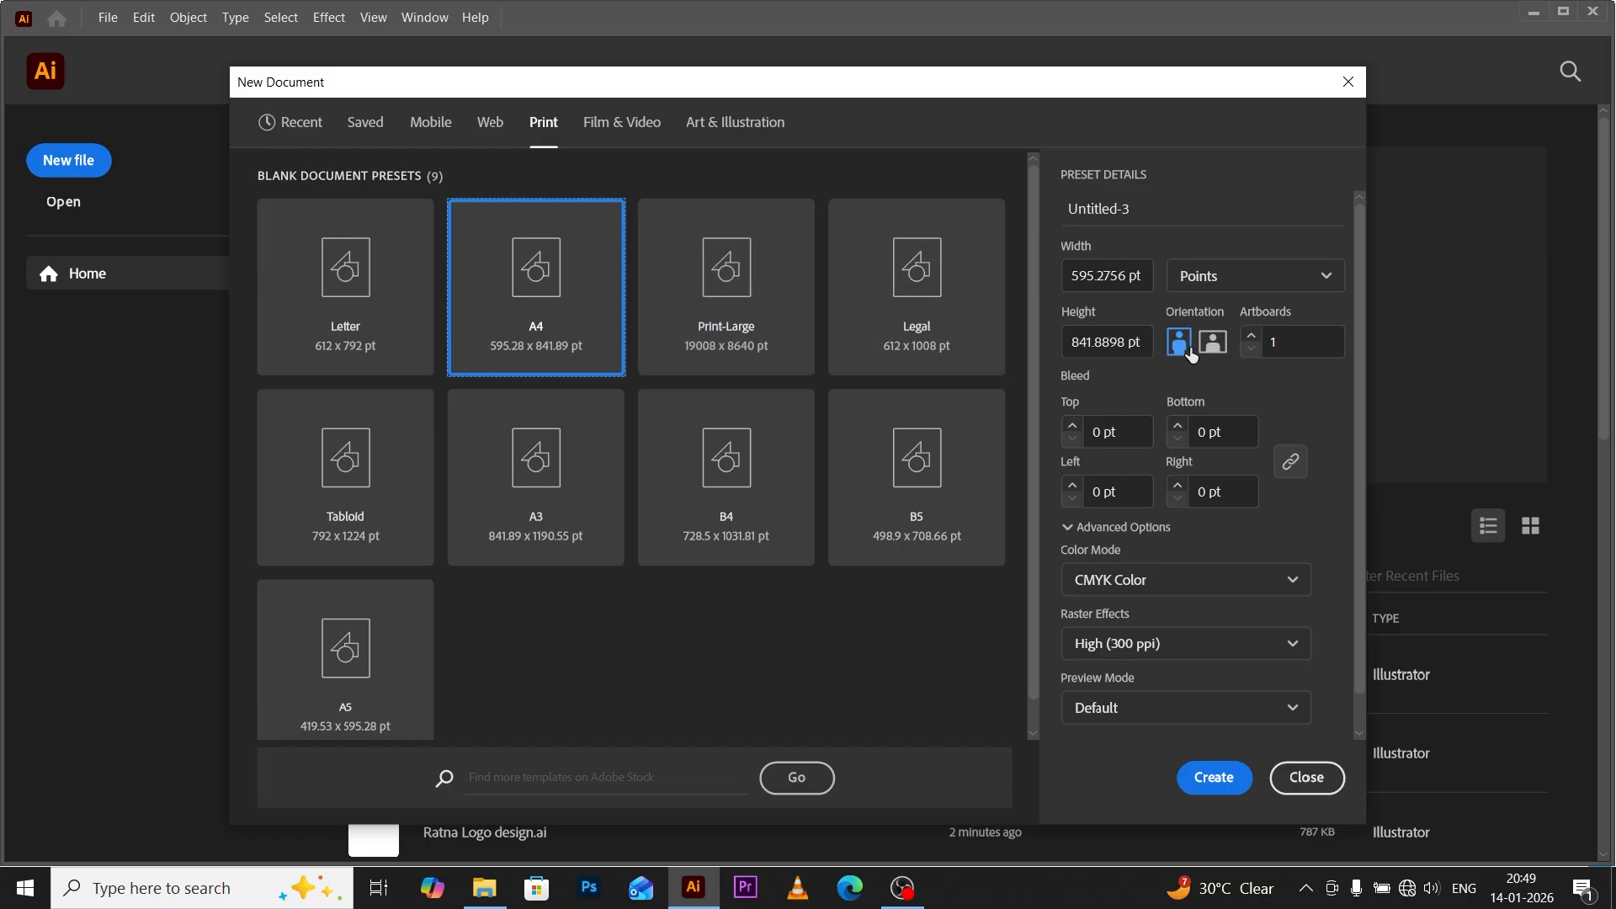
pyautogui.click(1323, 276)
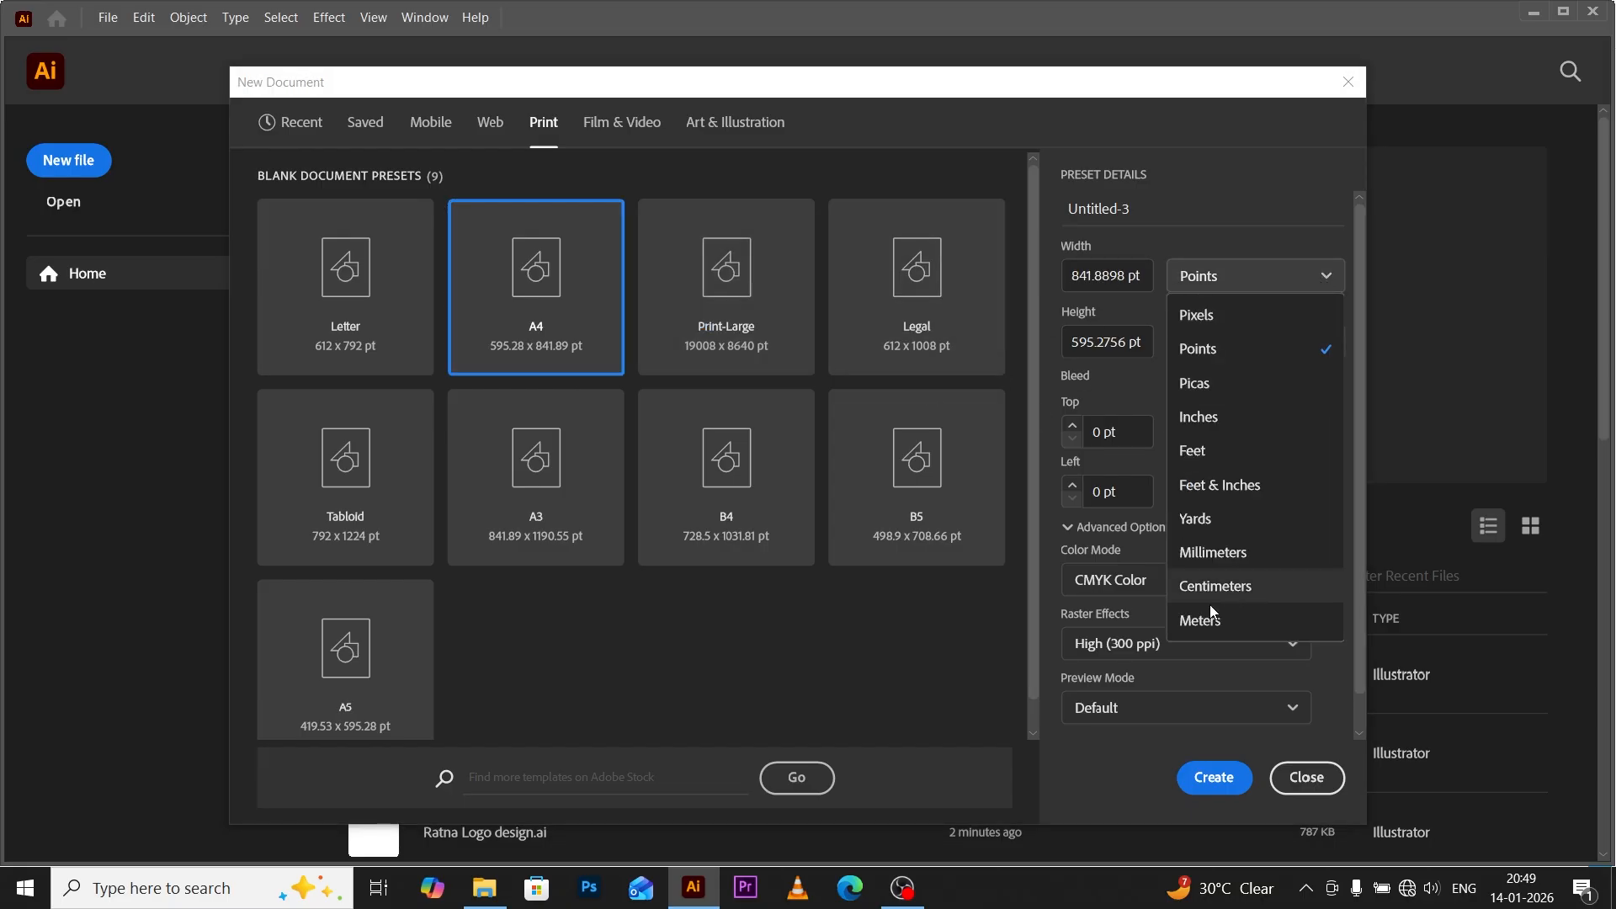
pyautogui.click(1229, 585)
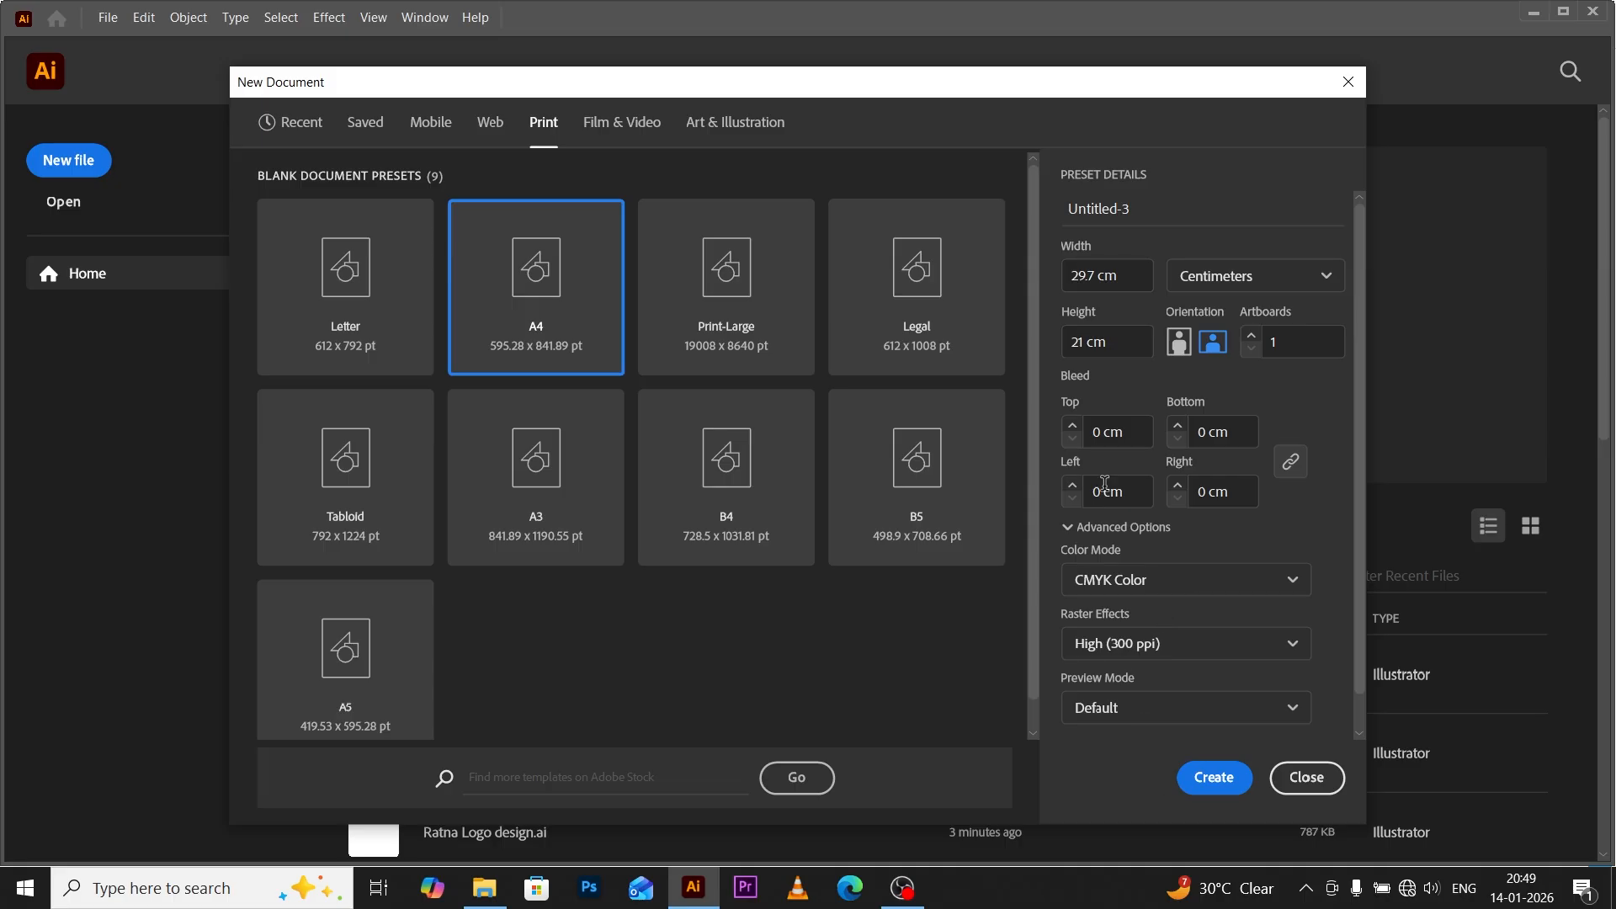
pyautogui.click(1210, 782)
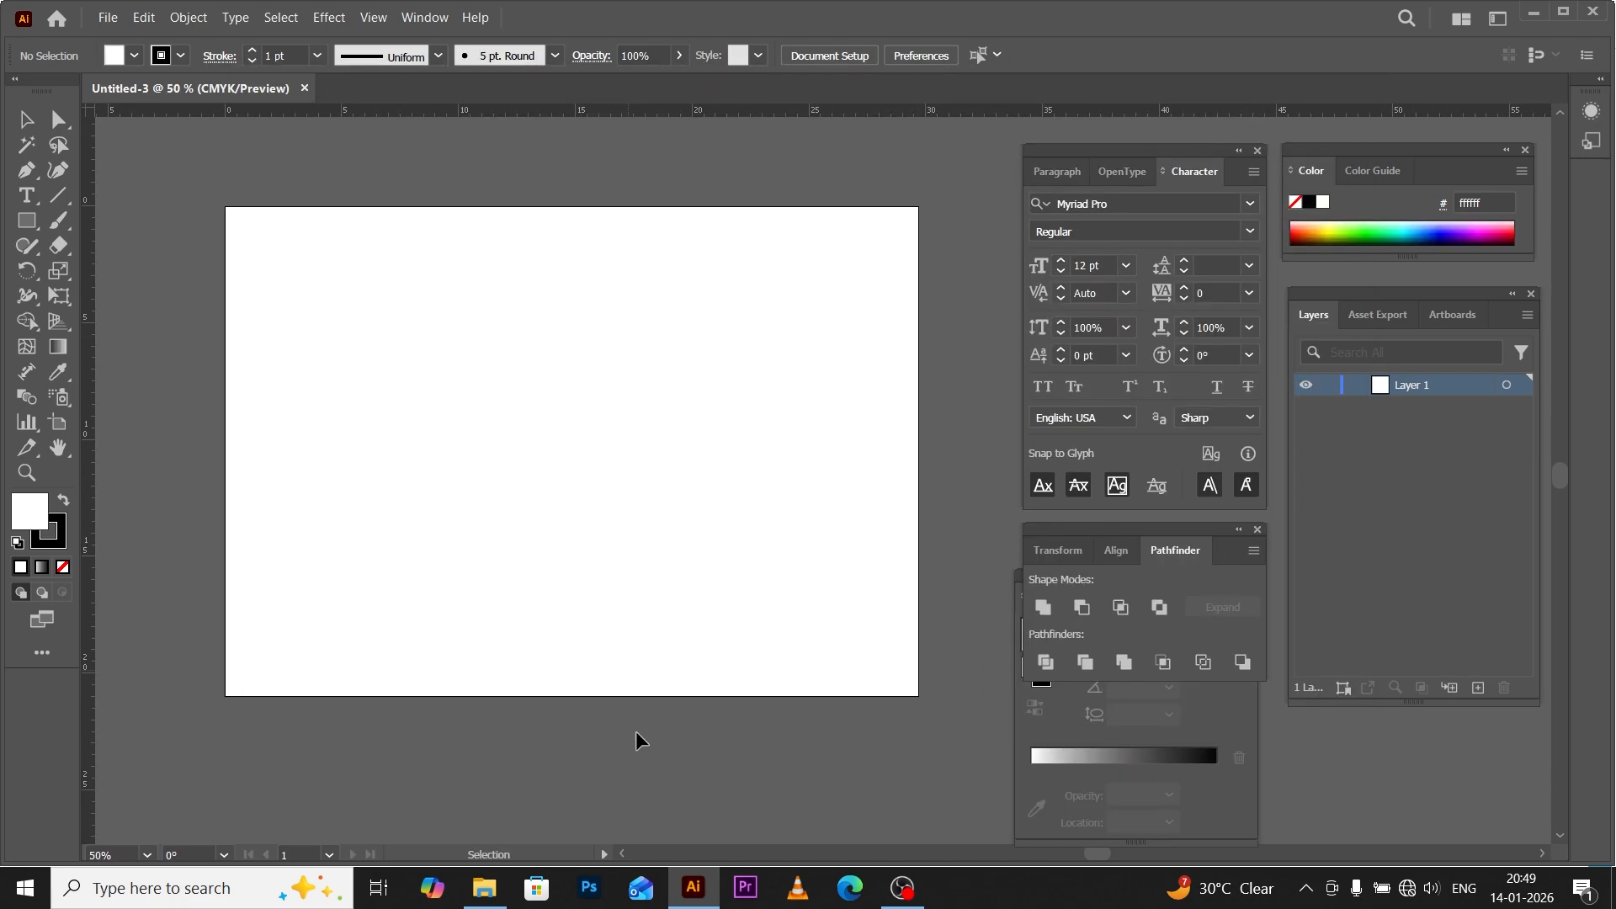
# Save the document as Ratna Logo Design in Adobe Illustrator format in the Desktop folder on drive D, accepting the Illustrator 2020 options.
pyautogui.click(108, 16)
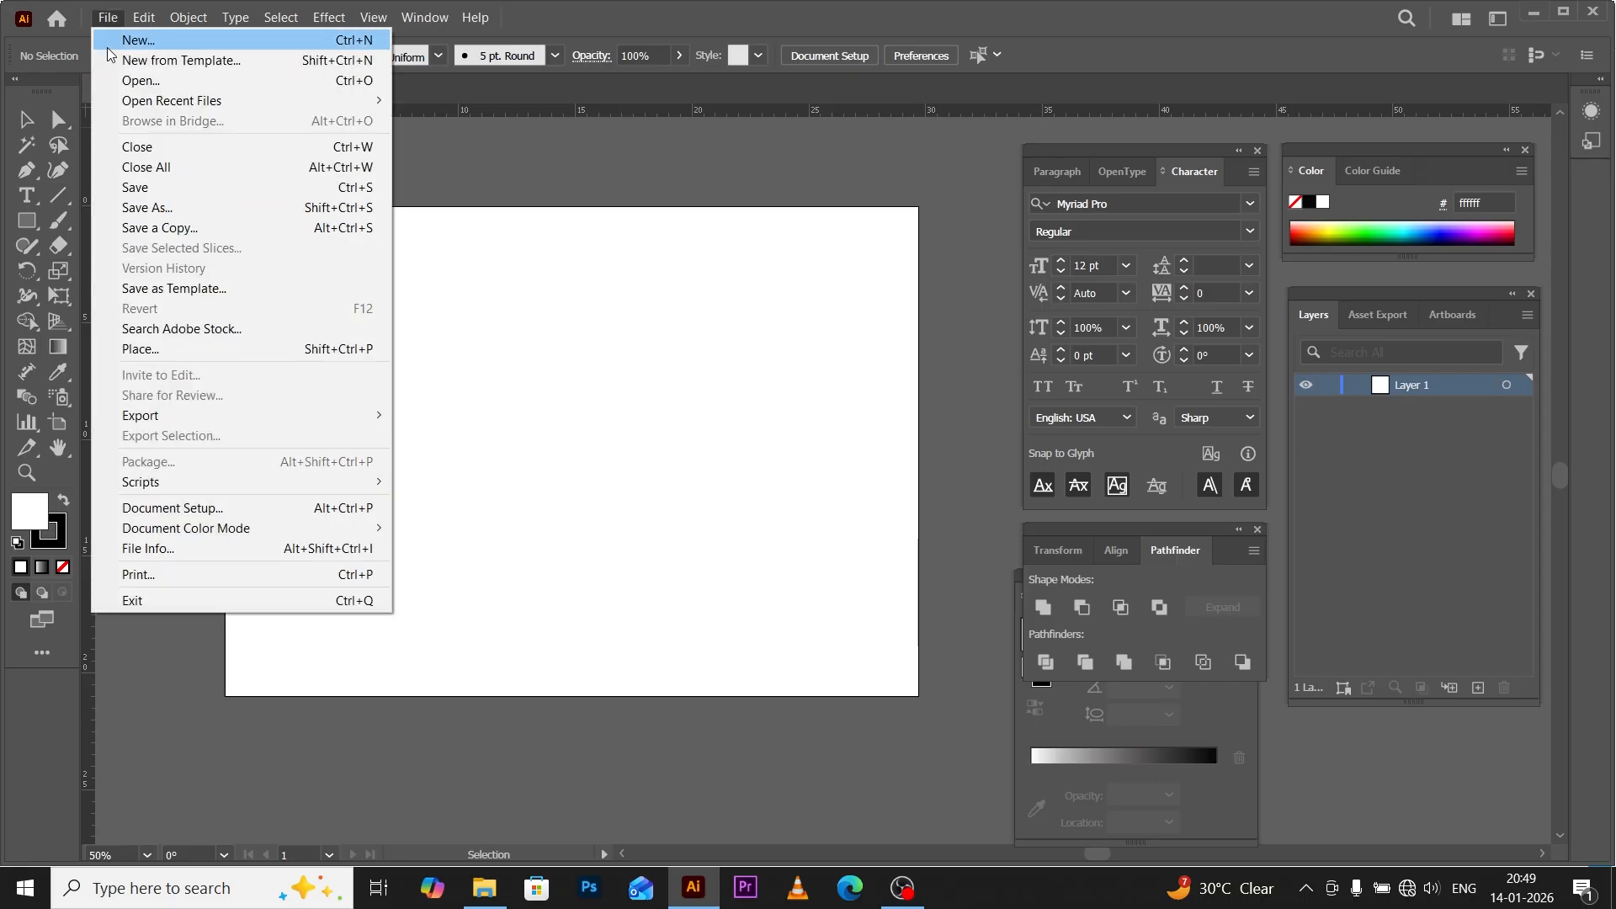
pyautogui.click(138, 211)
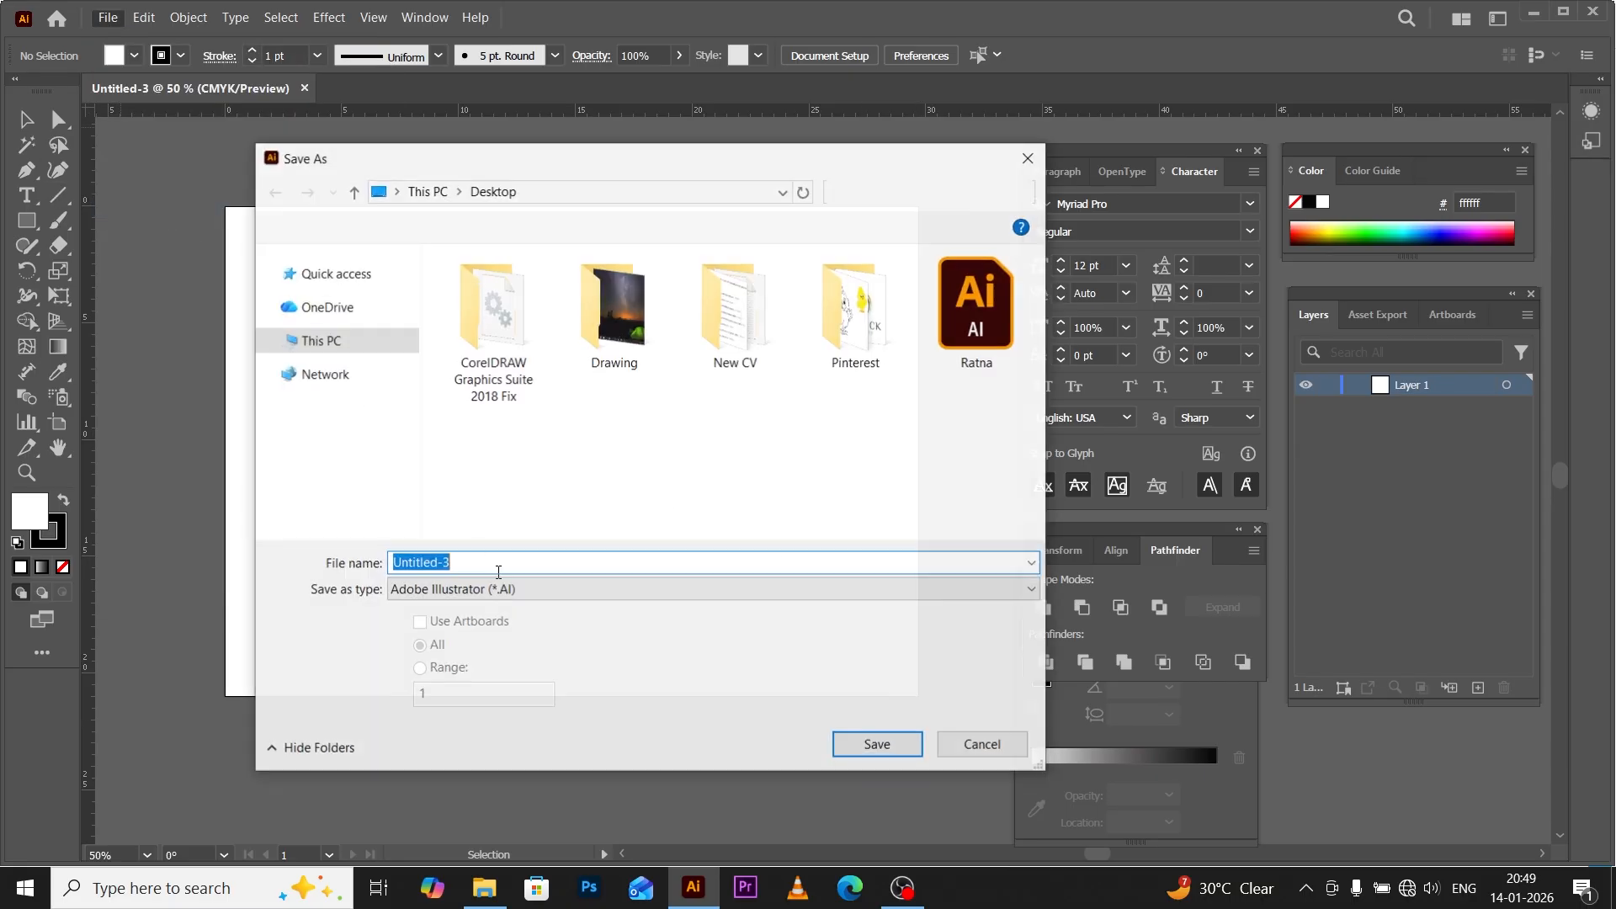
pyautogui.click(332, 332)
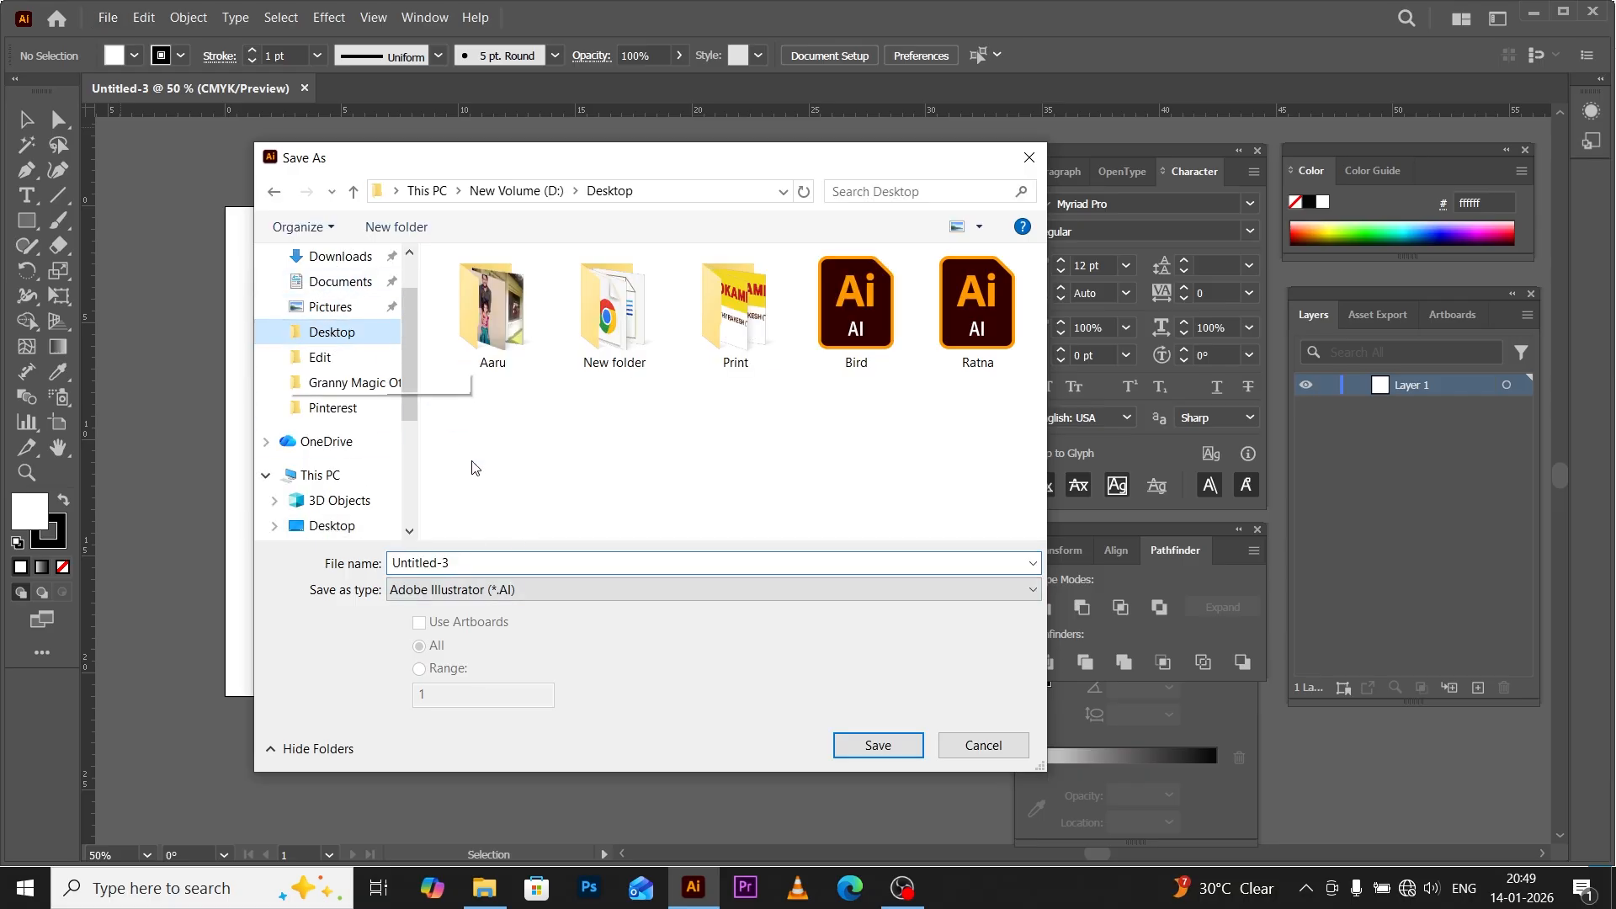
pyautogui.click(959, 336)
pyautogui.click(448, 561)
pyautogui.click(452, 560)
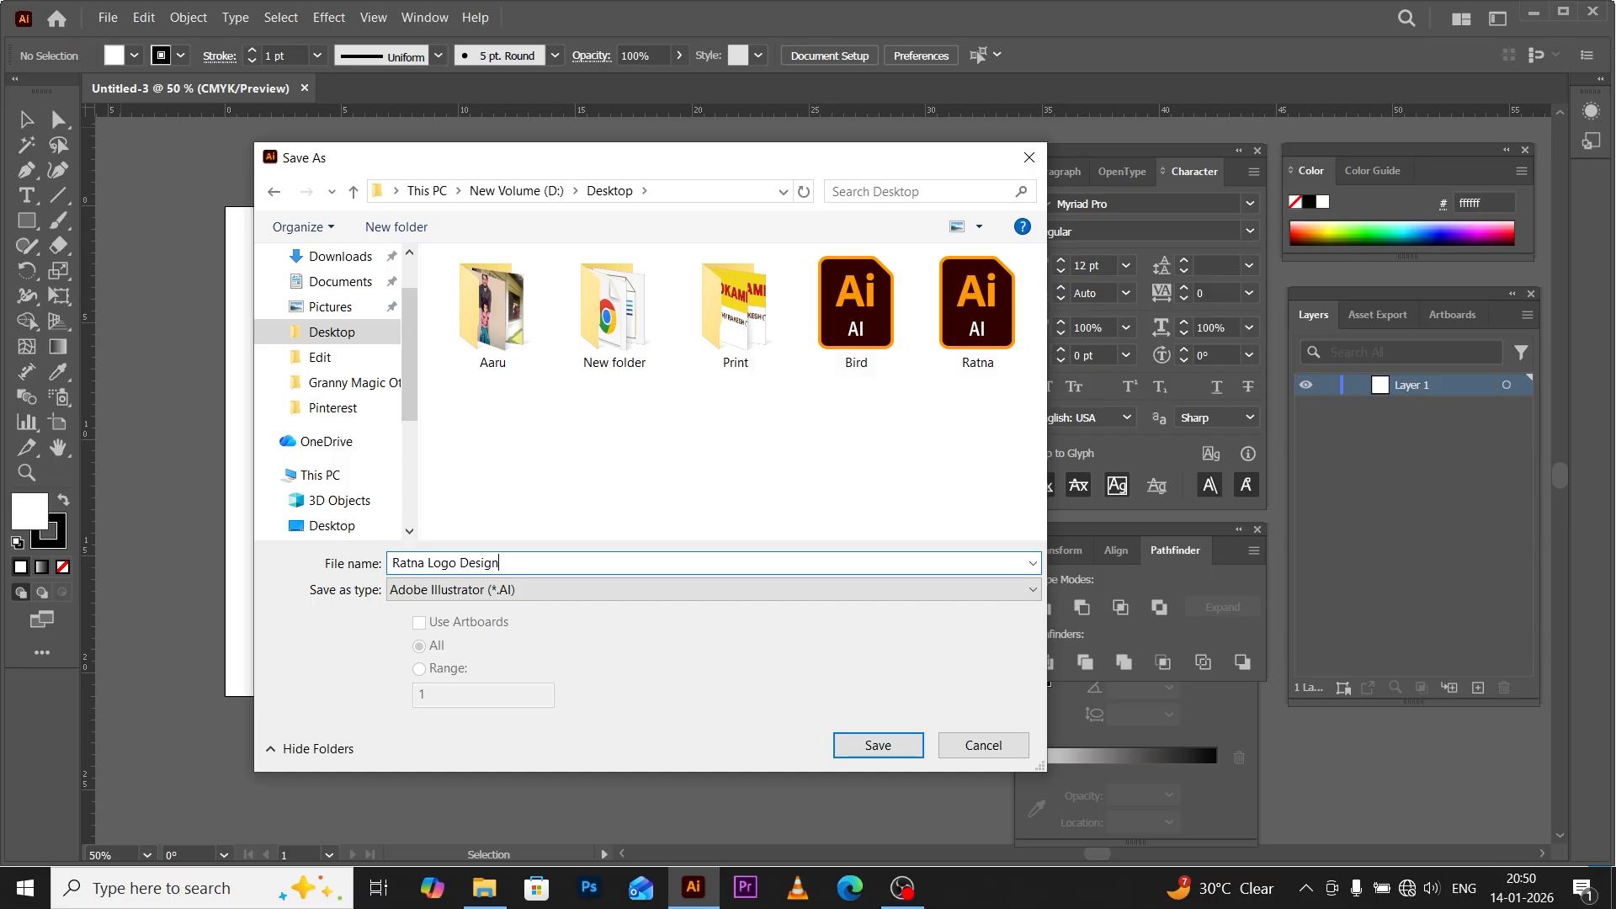
pyautogui.click(472, 597)
pyautogui.click(471, 610)
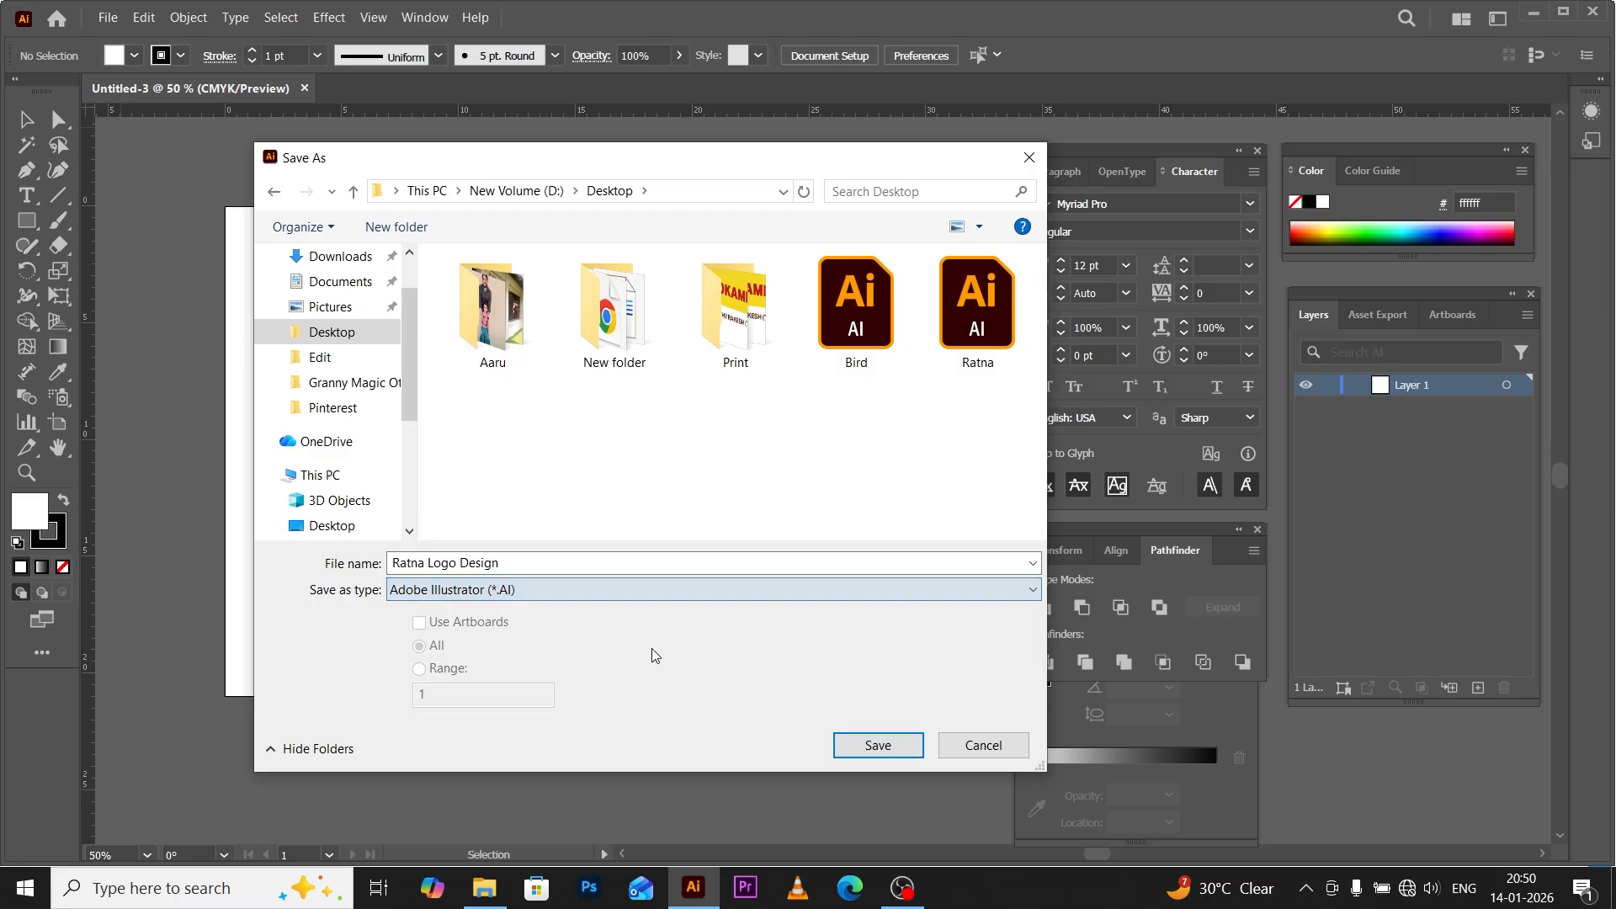
pyautogui.click(878, 745)
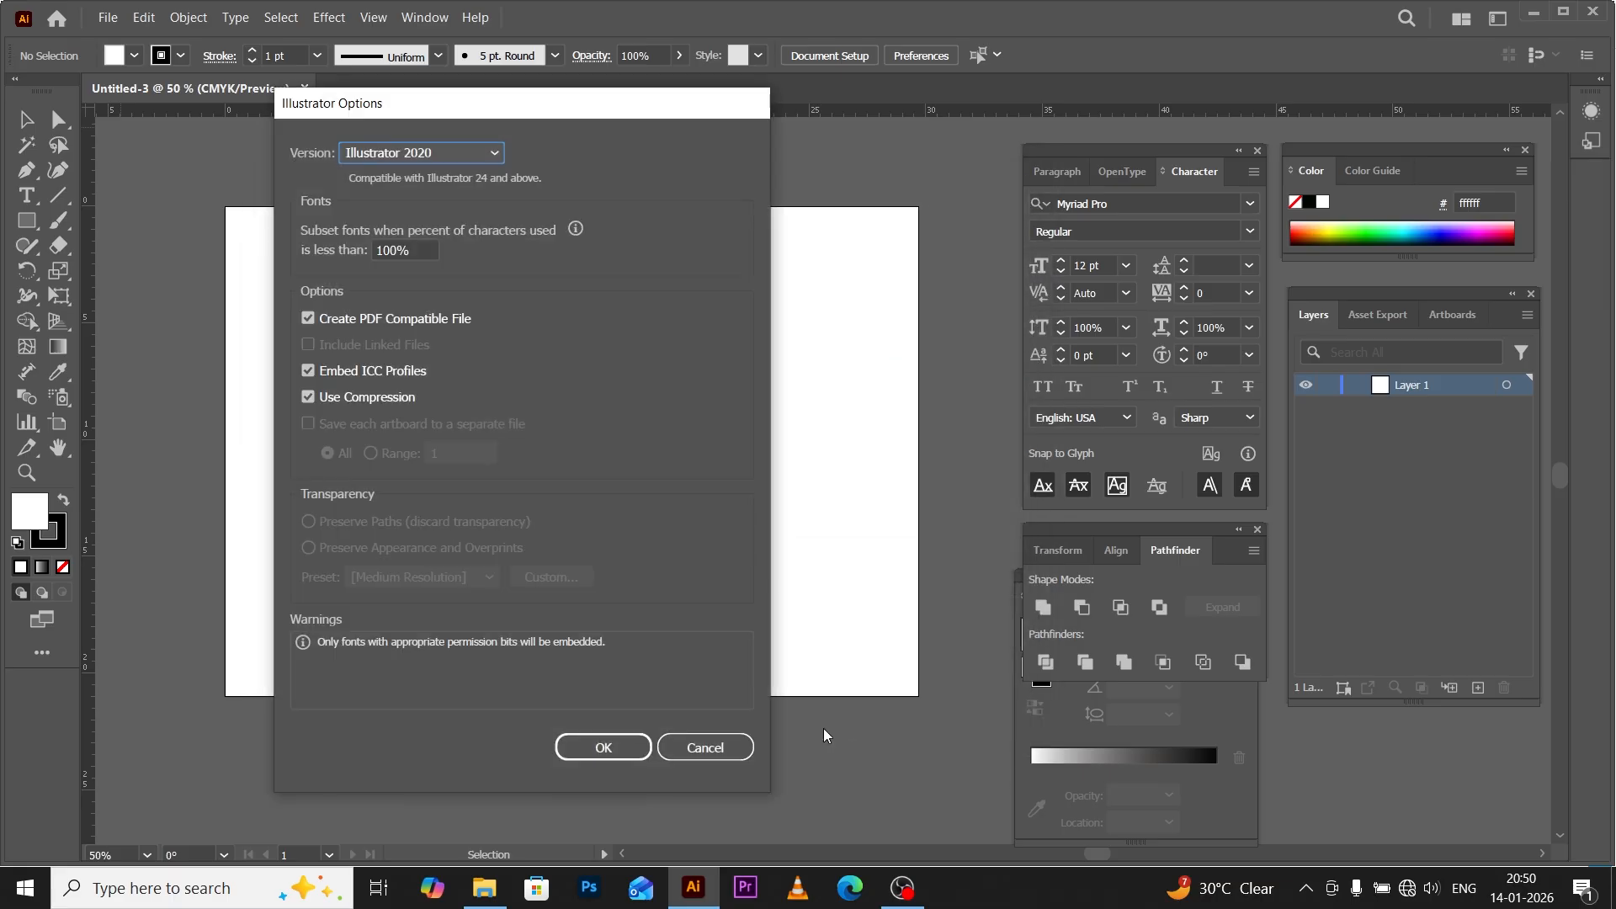
pyautogui.click(618, 755)
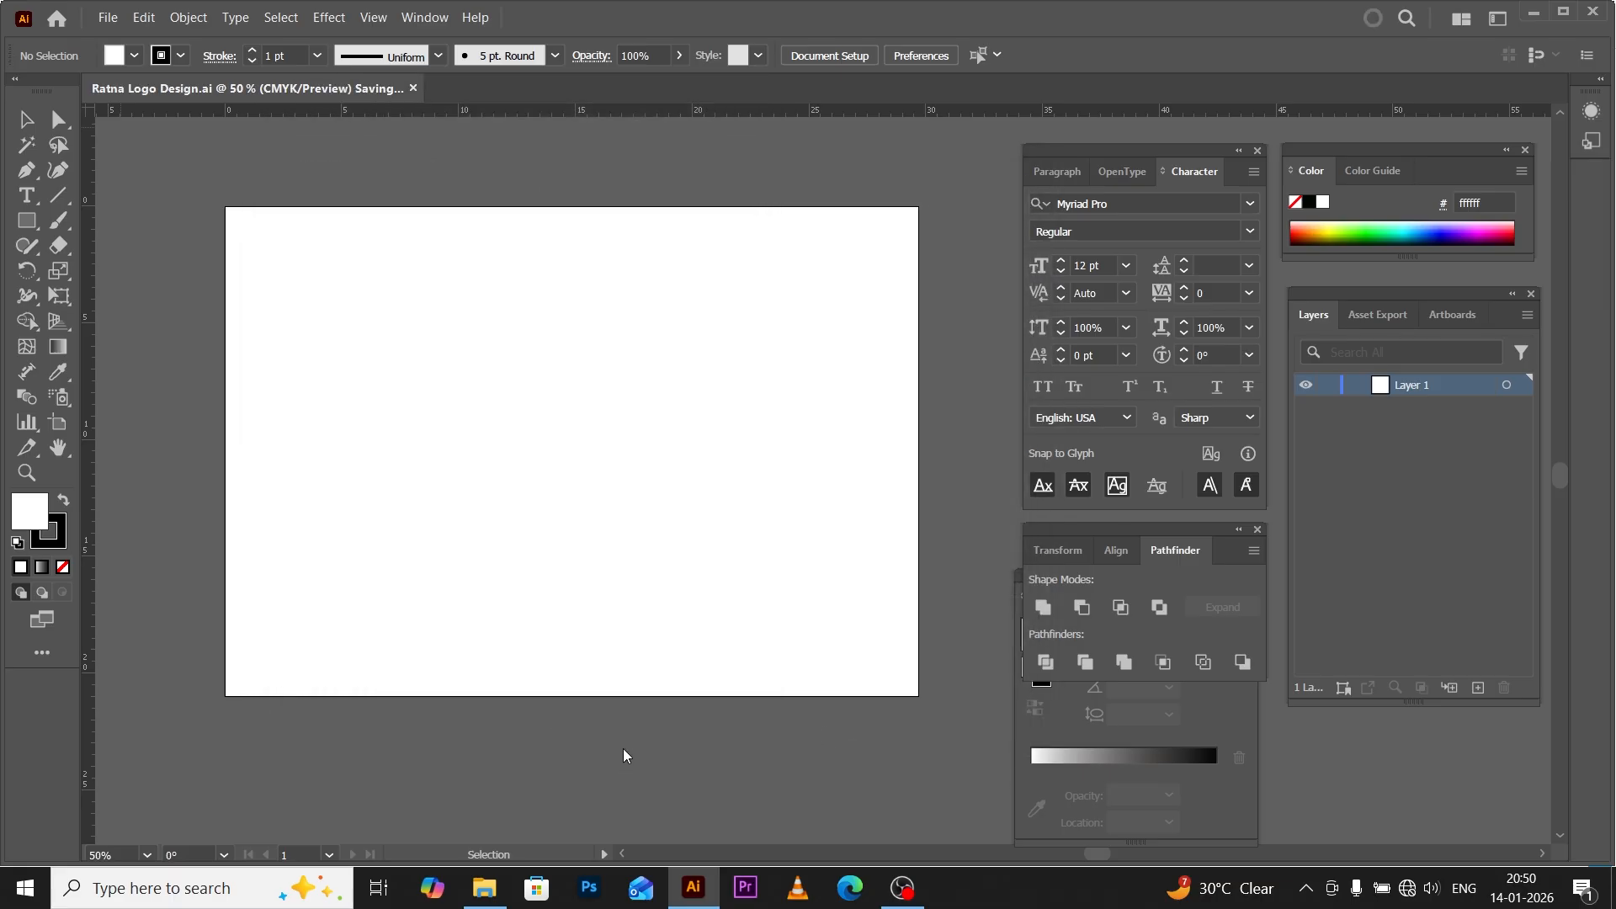
# Open the existing Ratna Illustrator file from the This PC Desktop folder.
pyautogui.click(108, 17)
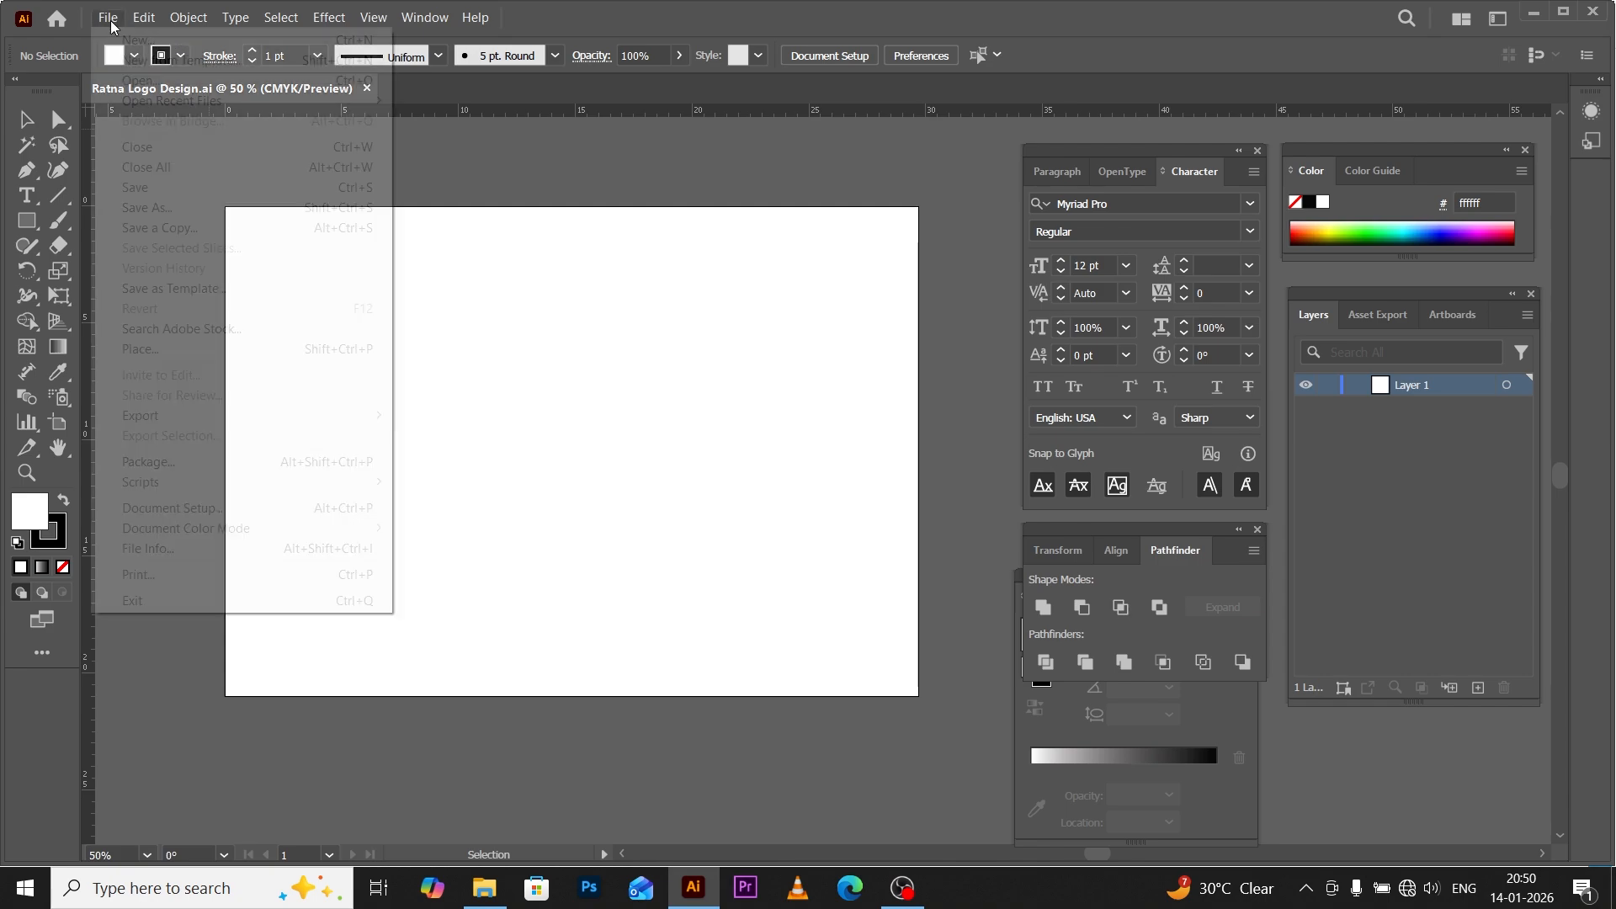
pyautogui.click(141, 81)
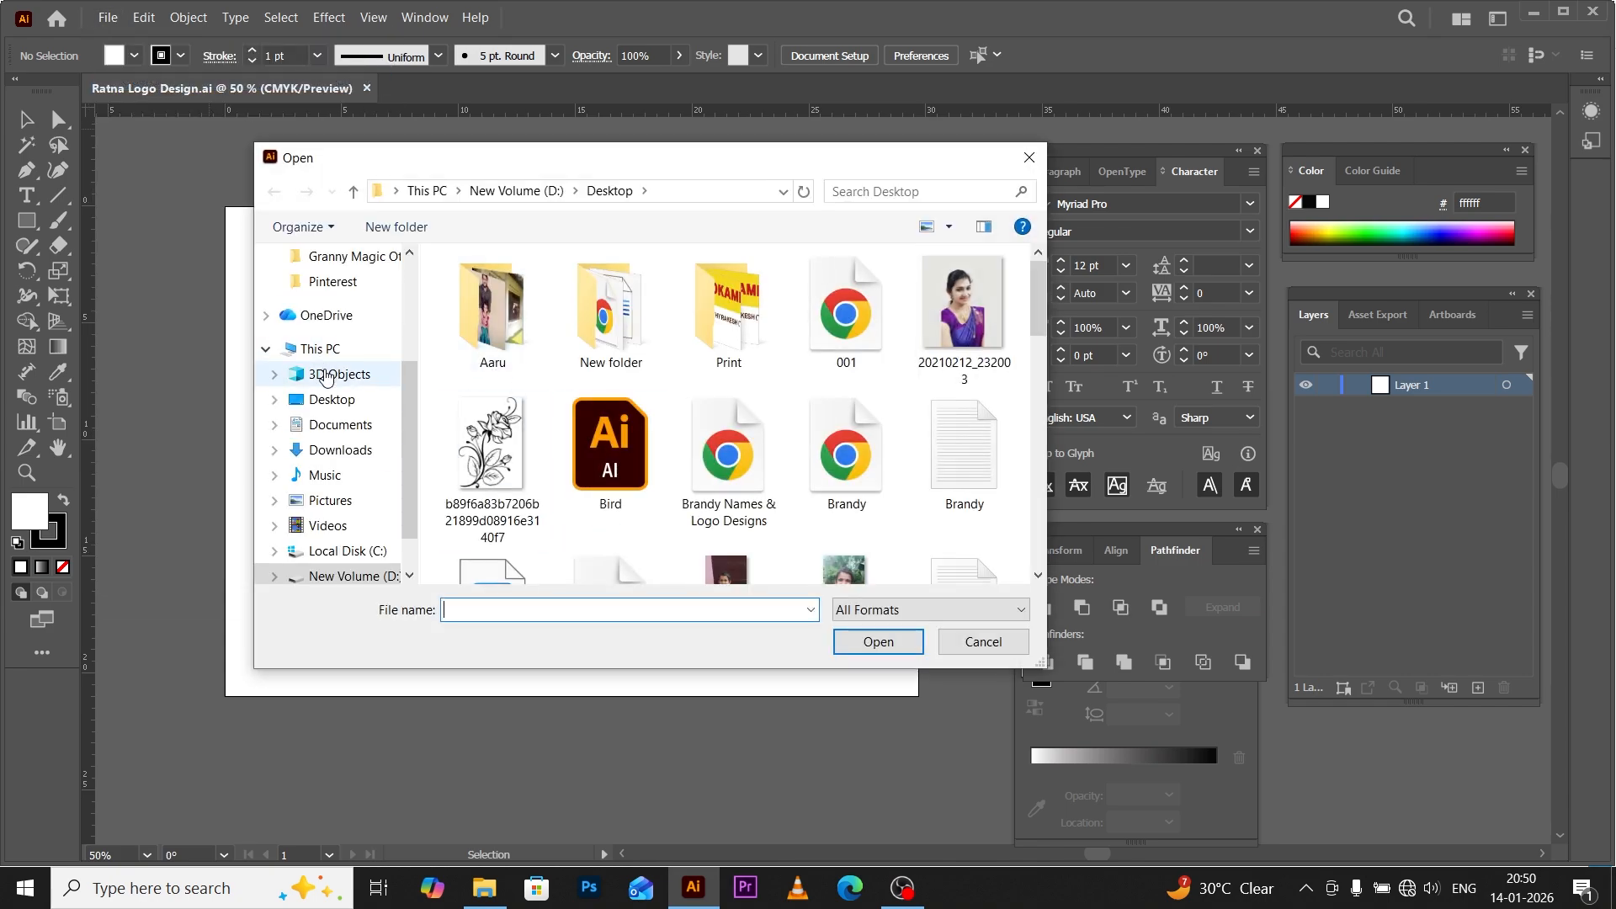
pyautogui.click(332, 399)
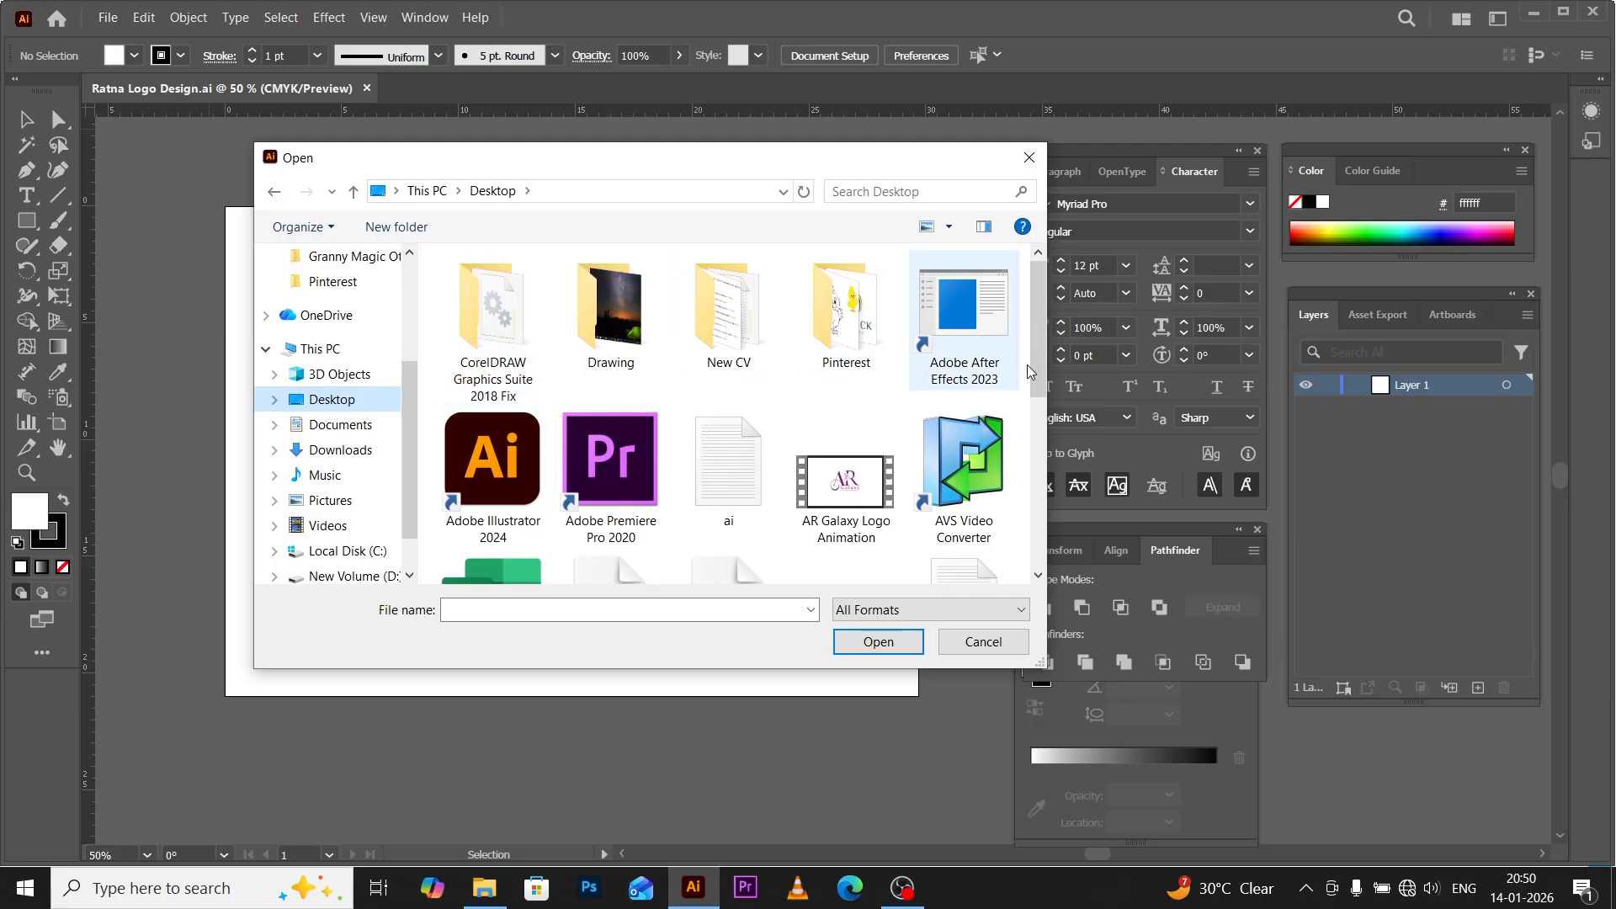
pyautogui.scroll(-5, 722, 437)
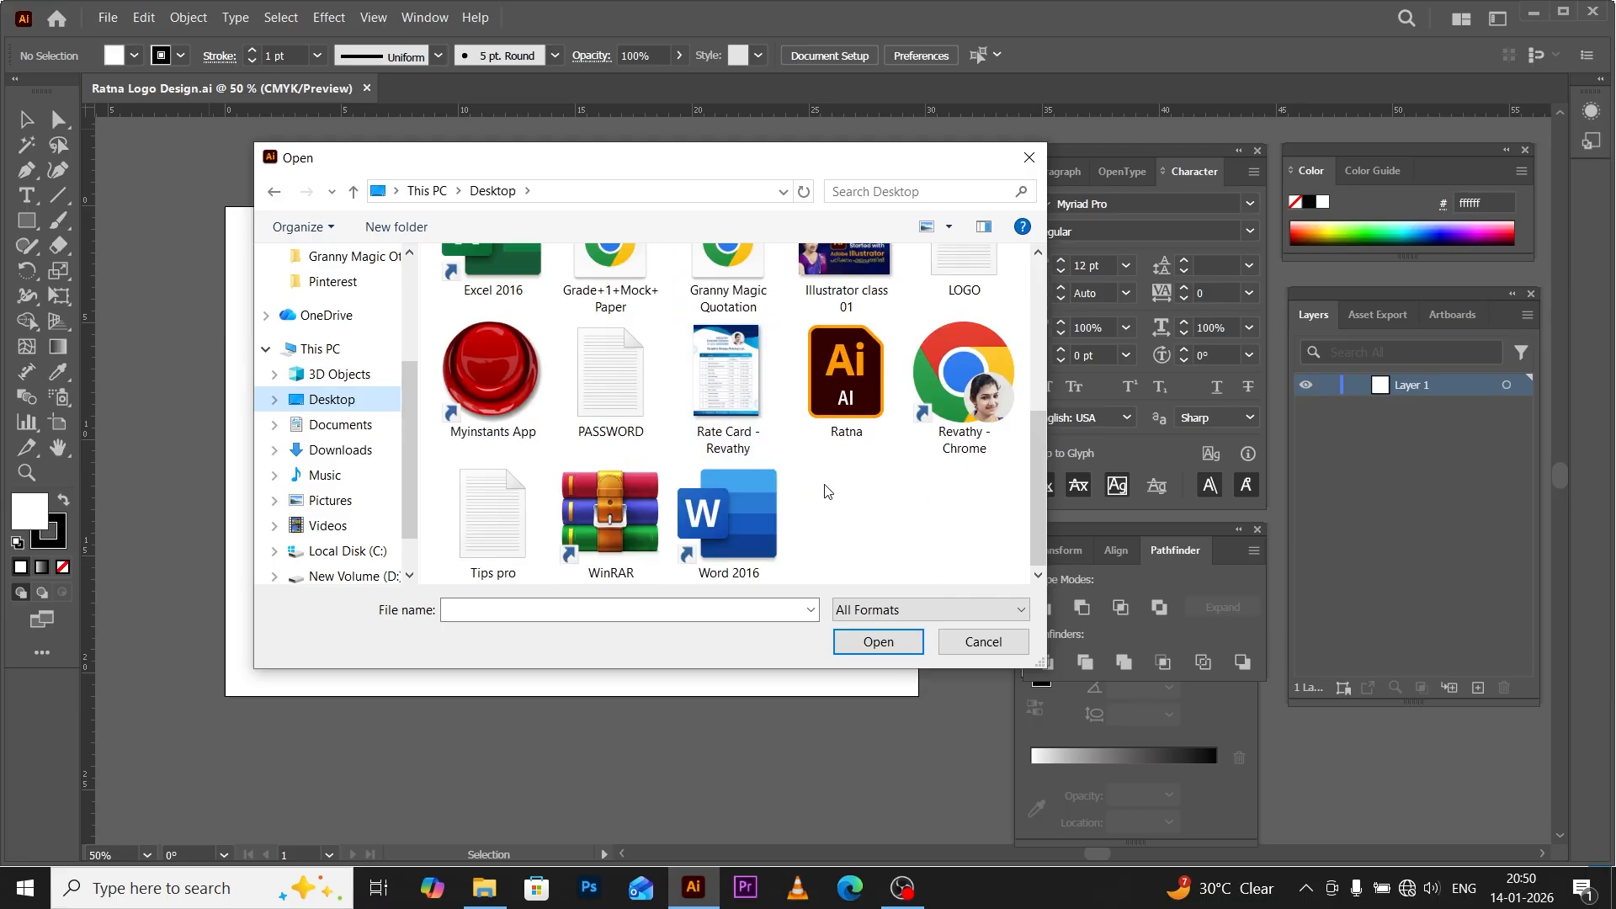
pyautogui.click(845, 377)
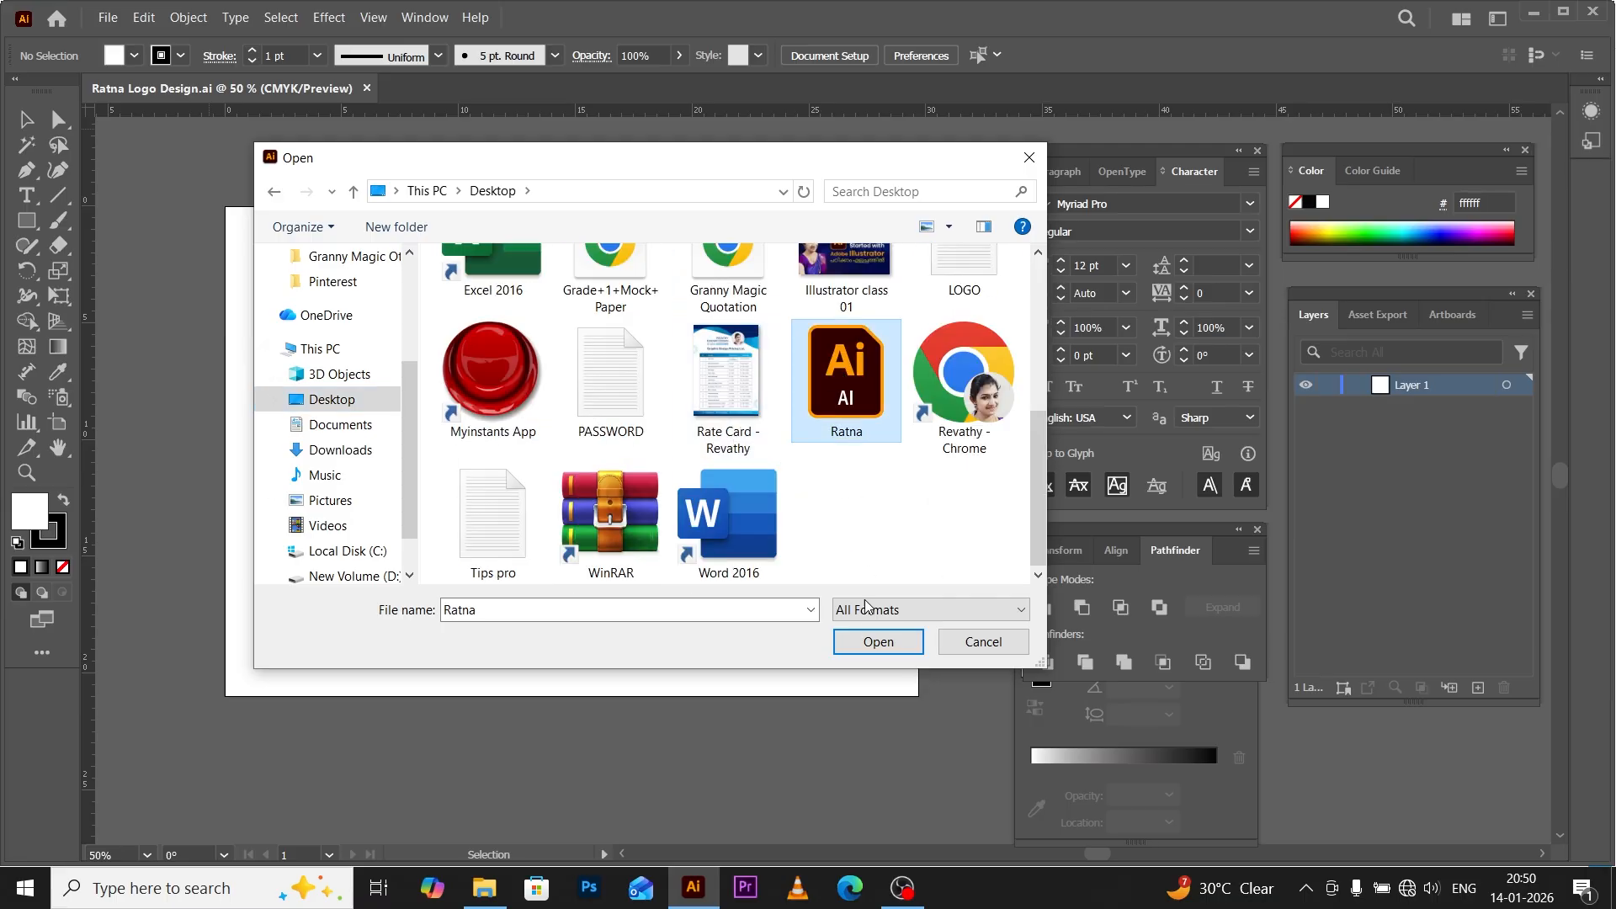
pyautogui.click(877, 643)
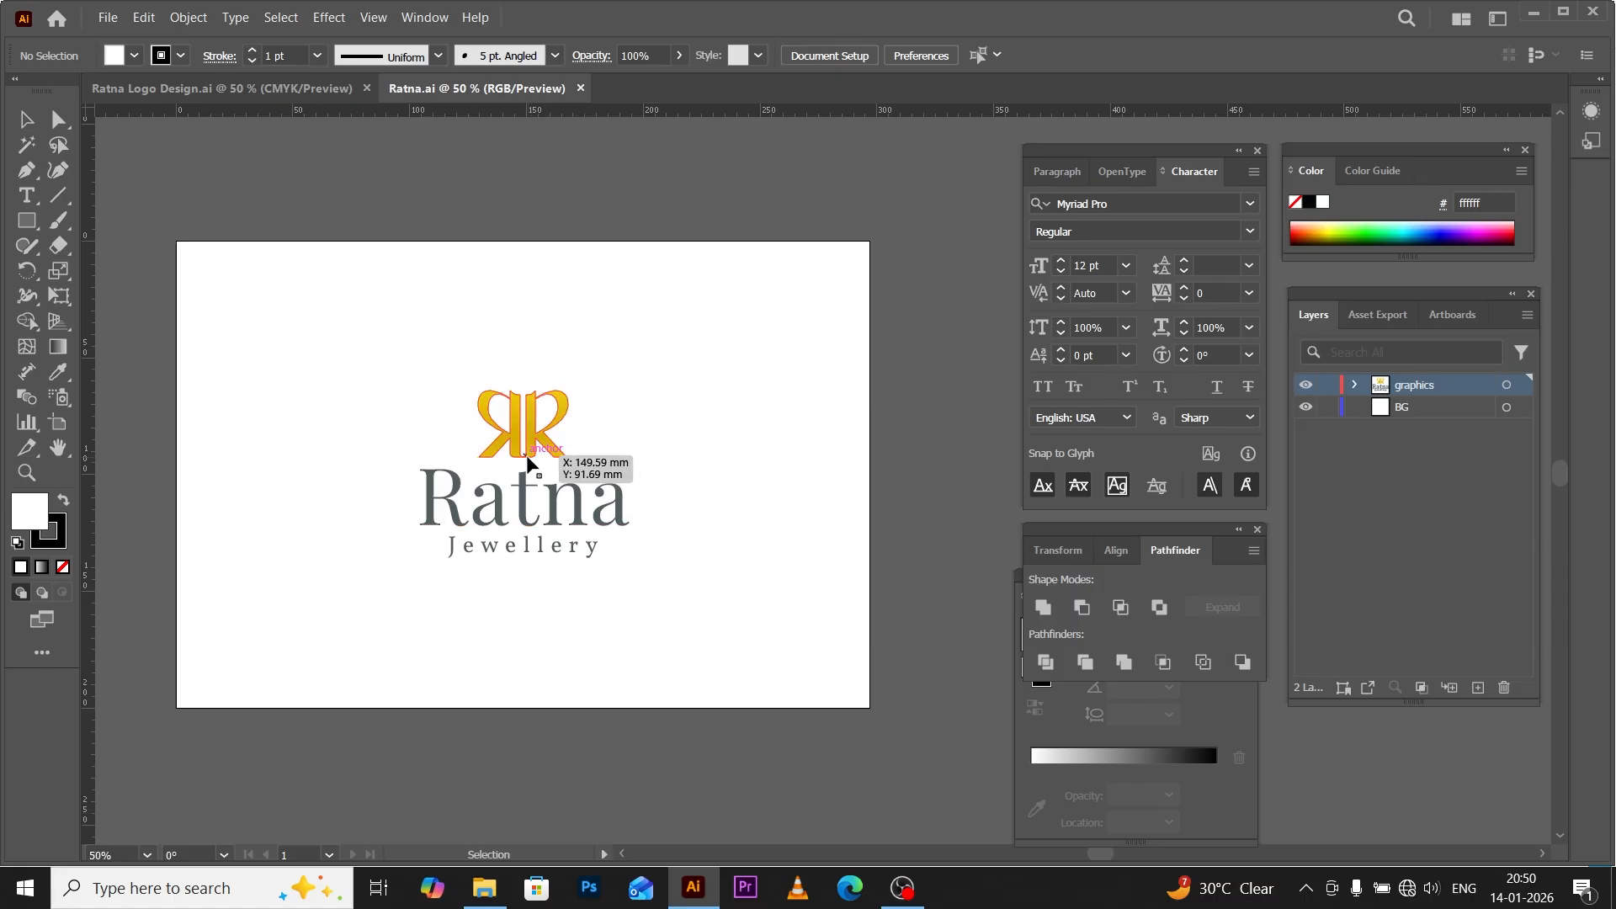
# Copy the whole Ratna Jewellery logo from Ratna.ai into the Ratna Logo Design document and place it near the artboard's middle.
pyautogui.scroll(1, 523, 469)
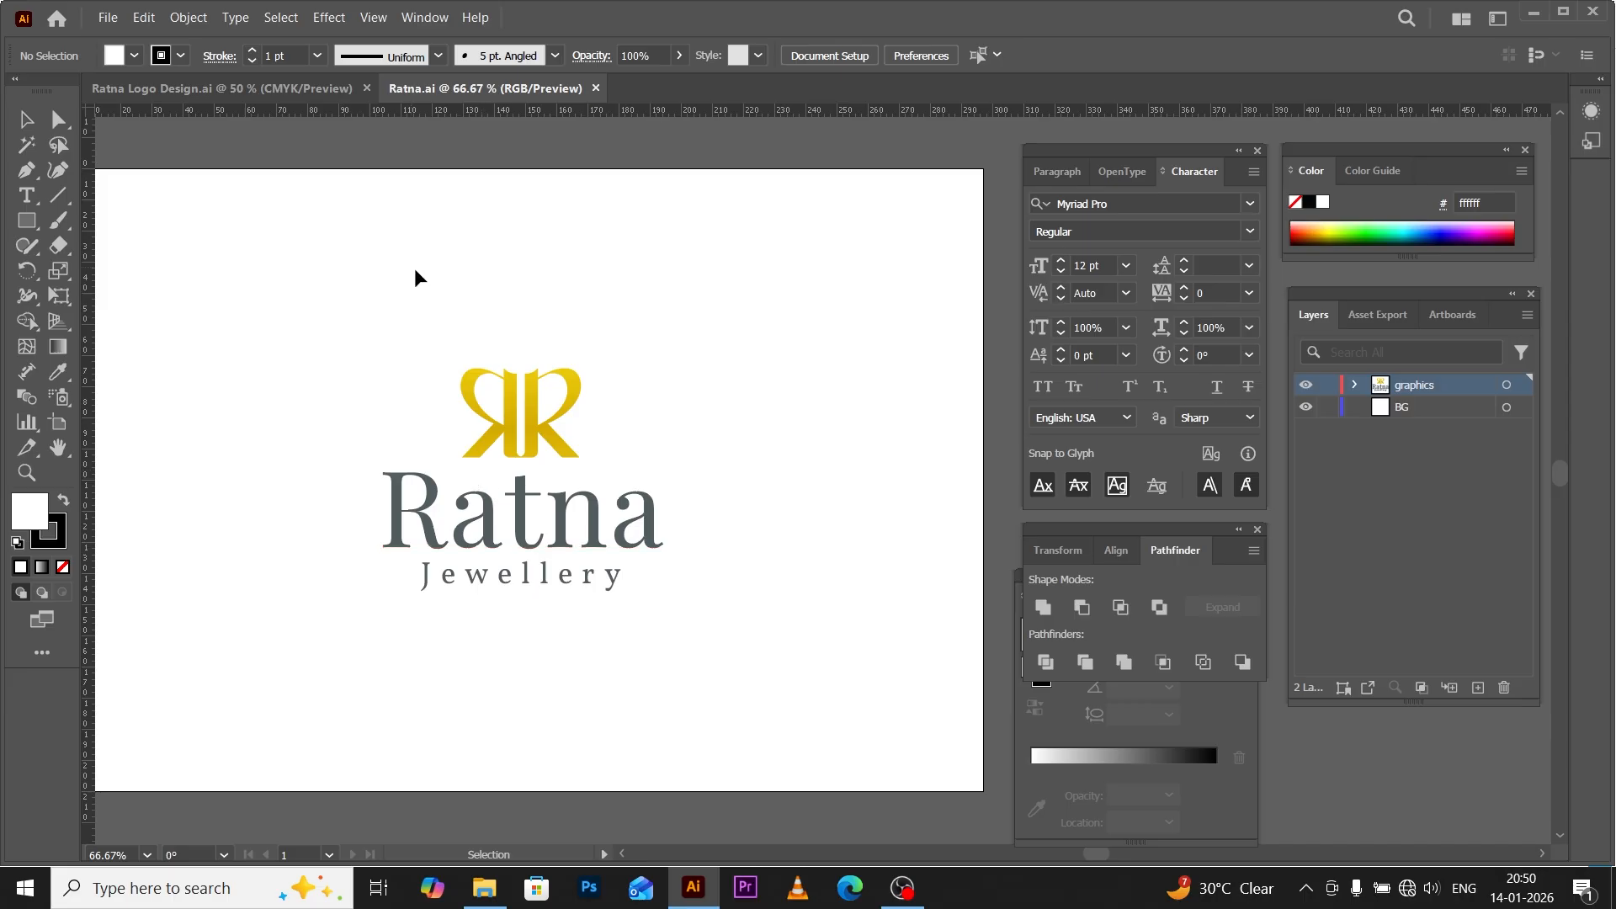
pyautogui.scroll(-1, 362, 303)
pyautogui.moveTo(325, 264); pyautogui.dragTo(663, 592)
pyautogui.press('a')
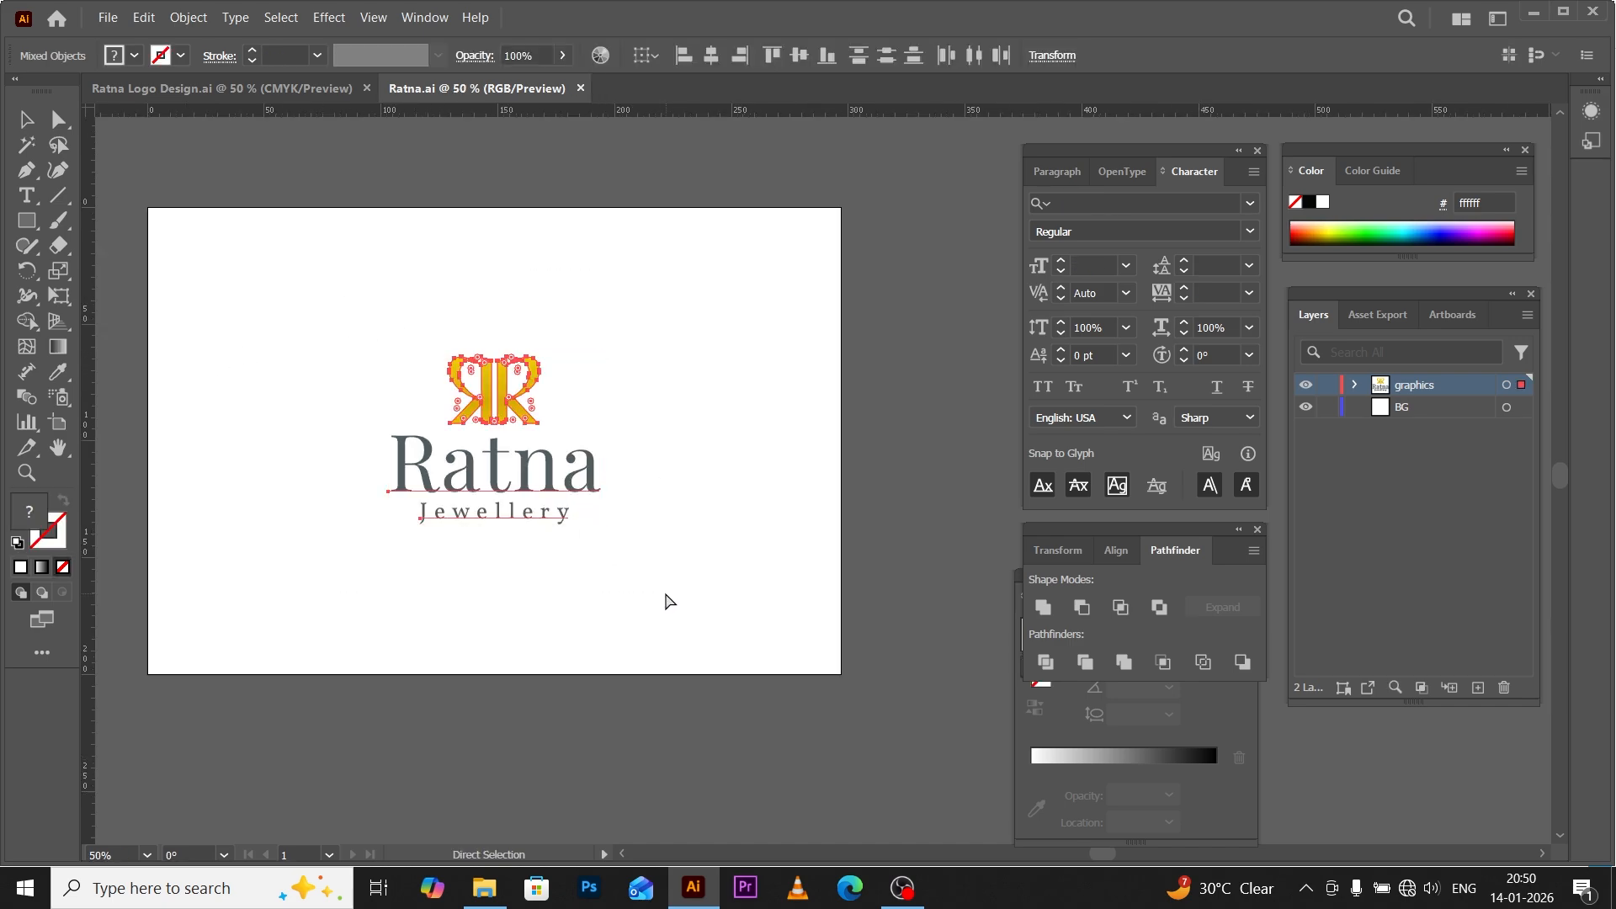
pyautogui.press('v')
pyautogui.click(180, 84)
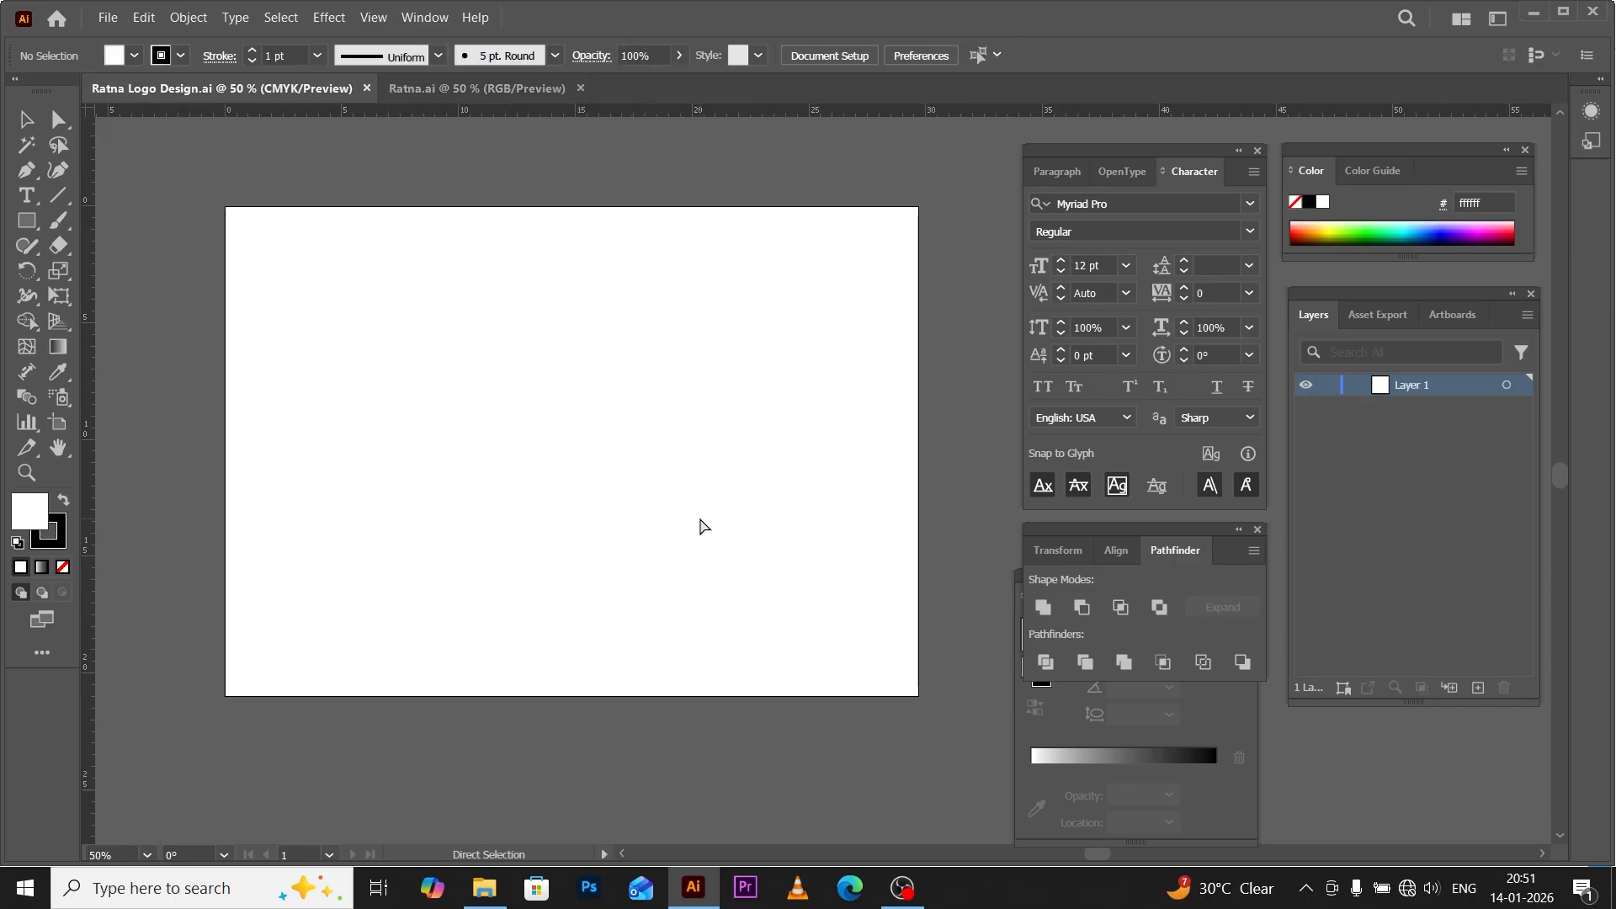
pyautogui.hotkey('ctrl', 'v')
pyautogui.moveTo(780, 441); pyautogui.dragTo(576, 392)
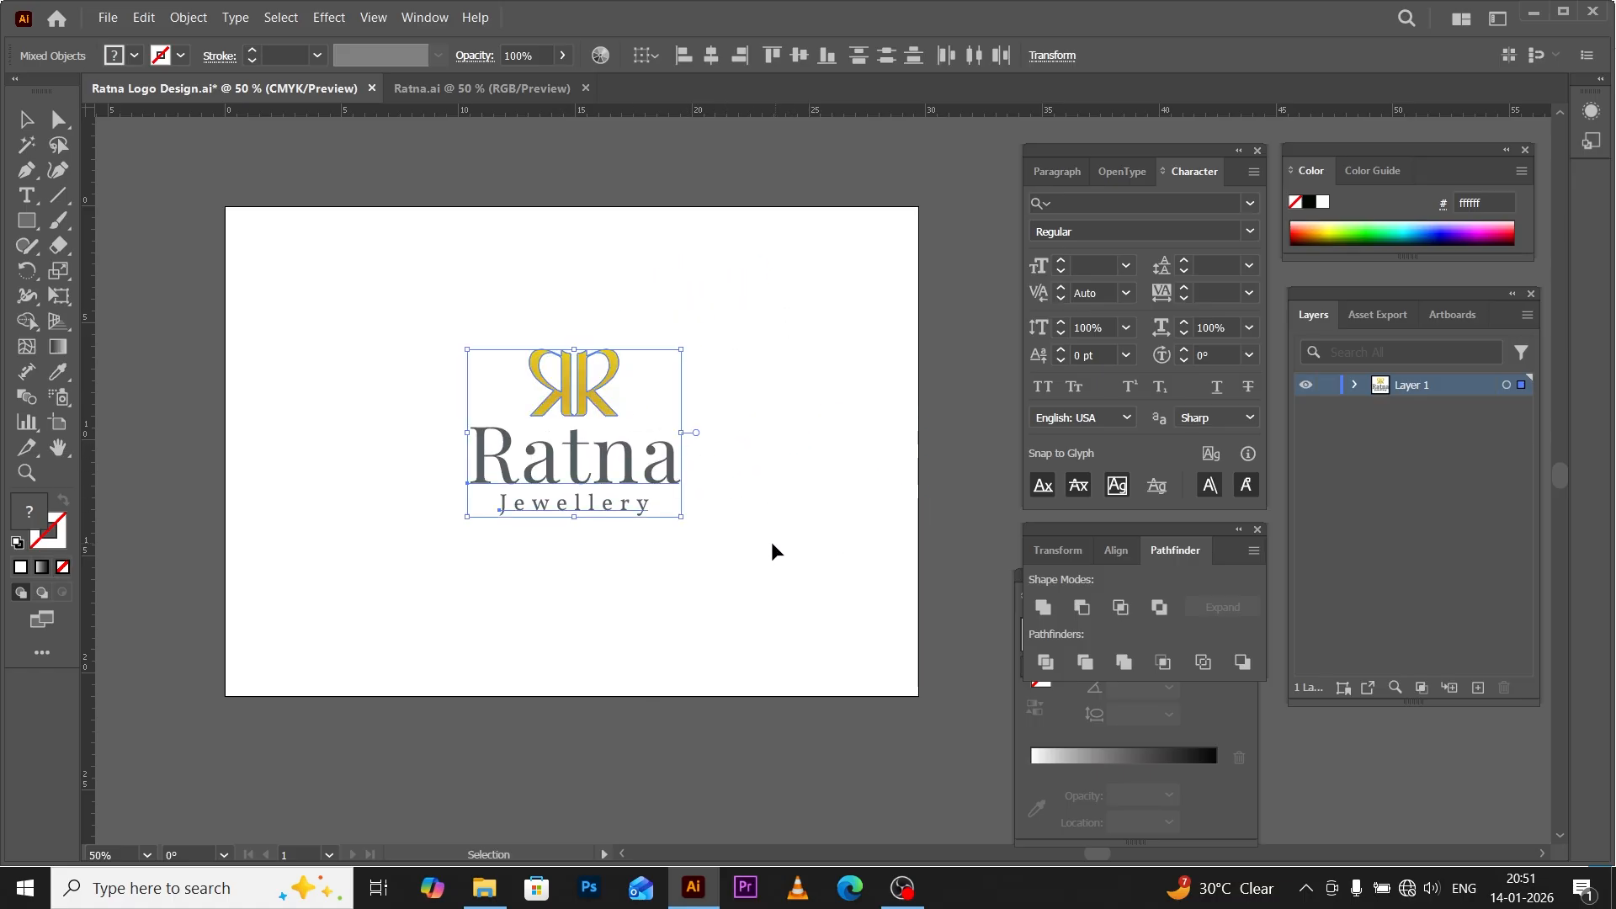
# Group the pasted logo elements and center the group horizontally and vertically on the artboard.
pyautogui.hotkey('ctrl', 'g')
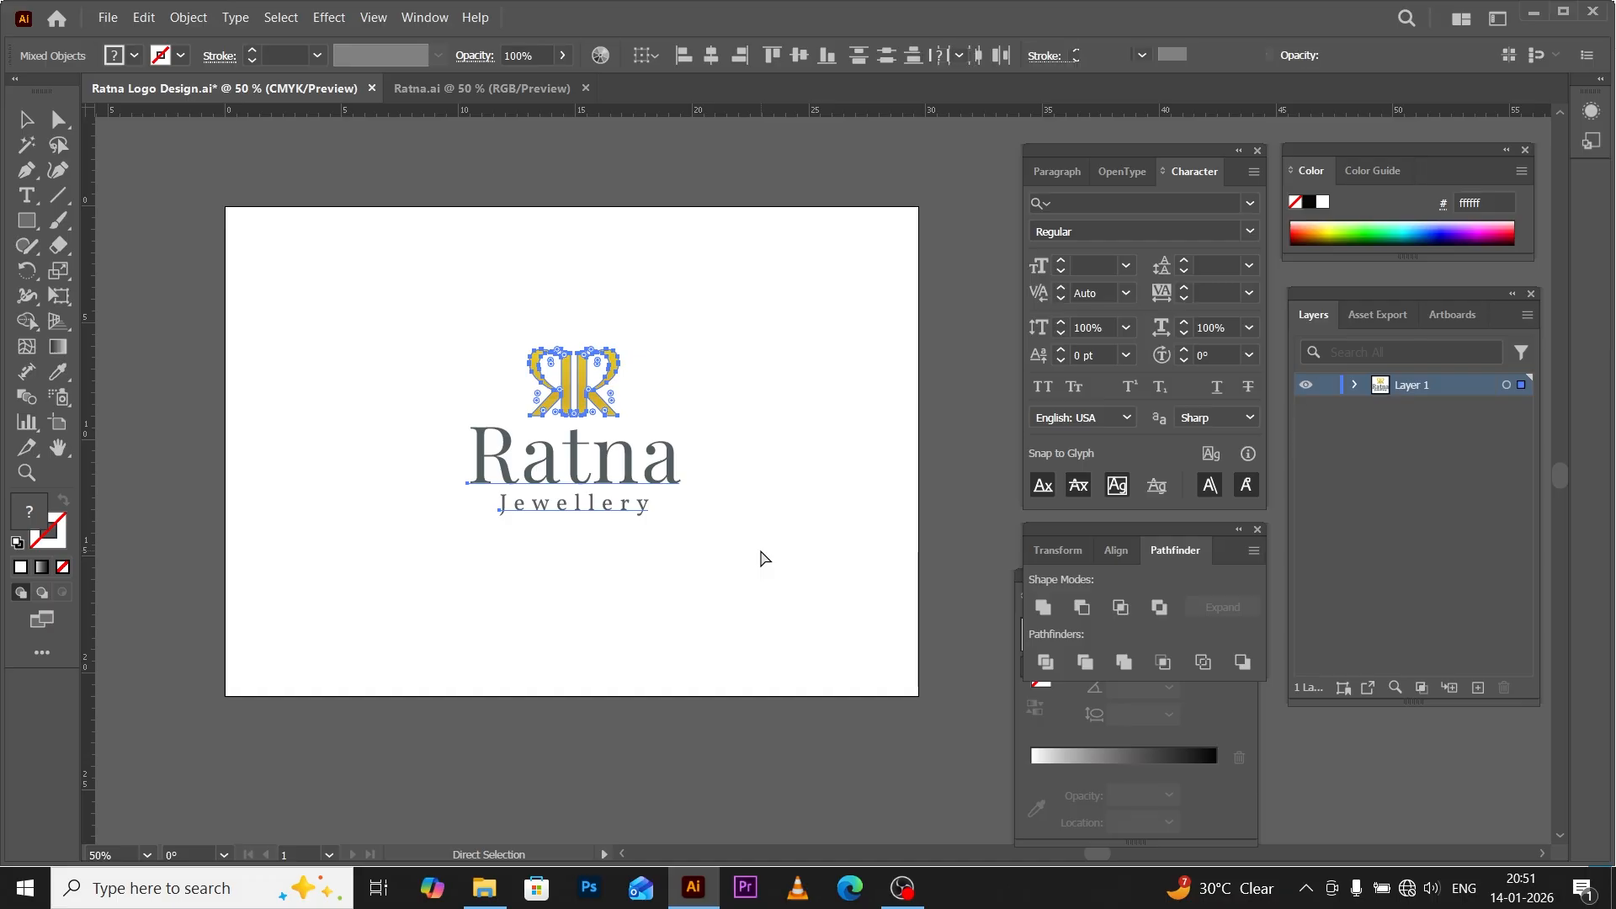
pyautogui.click(747, 549)
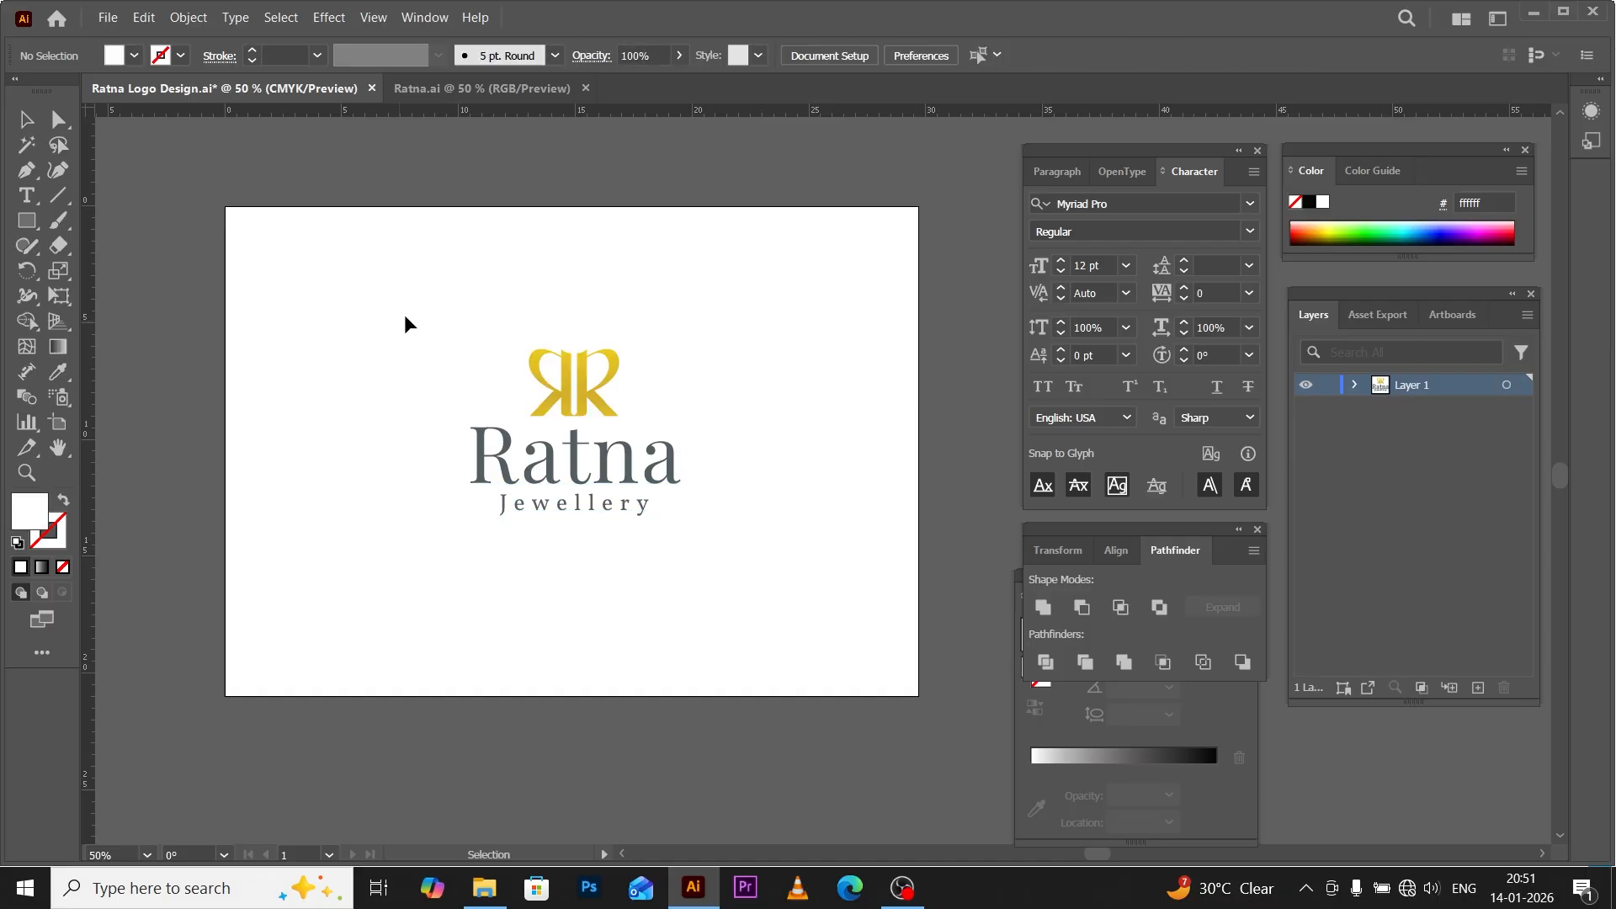
pyautogui.moveTo(415, 333); pyautogui.dragTo(761, 559)
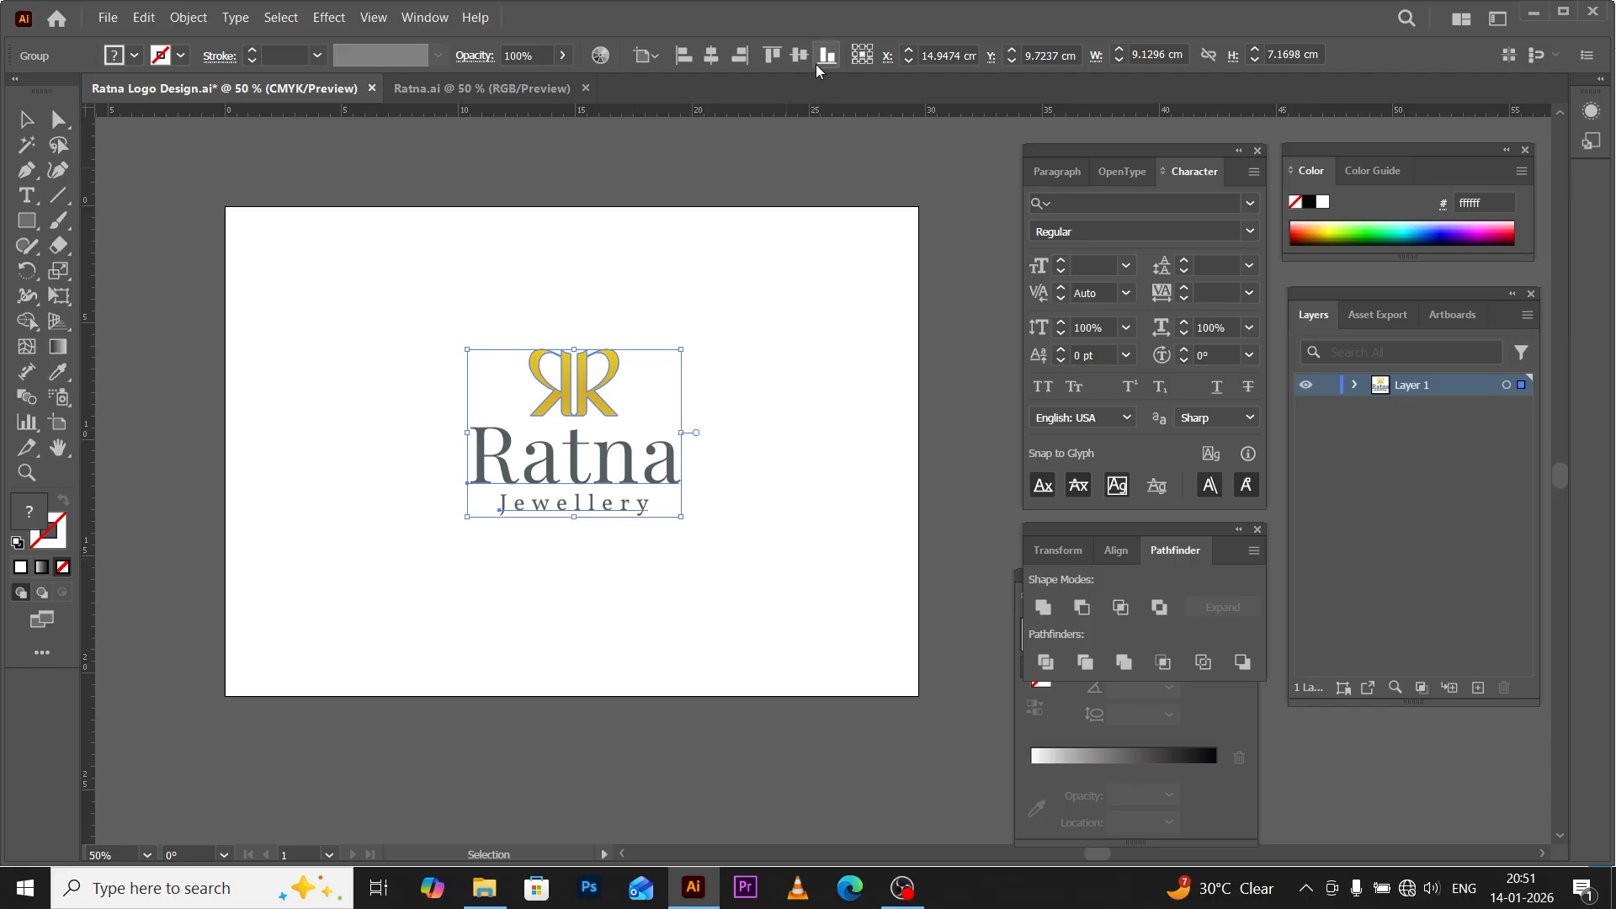
pyautogui.click(711, 54)
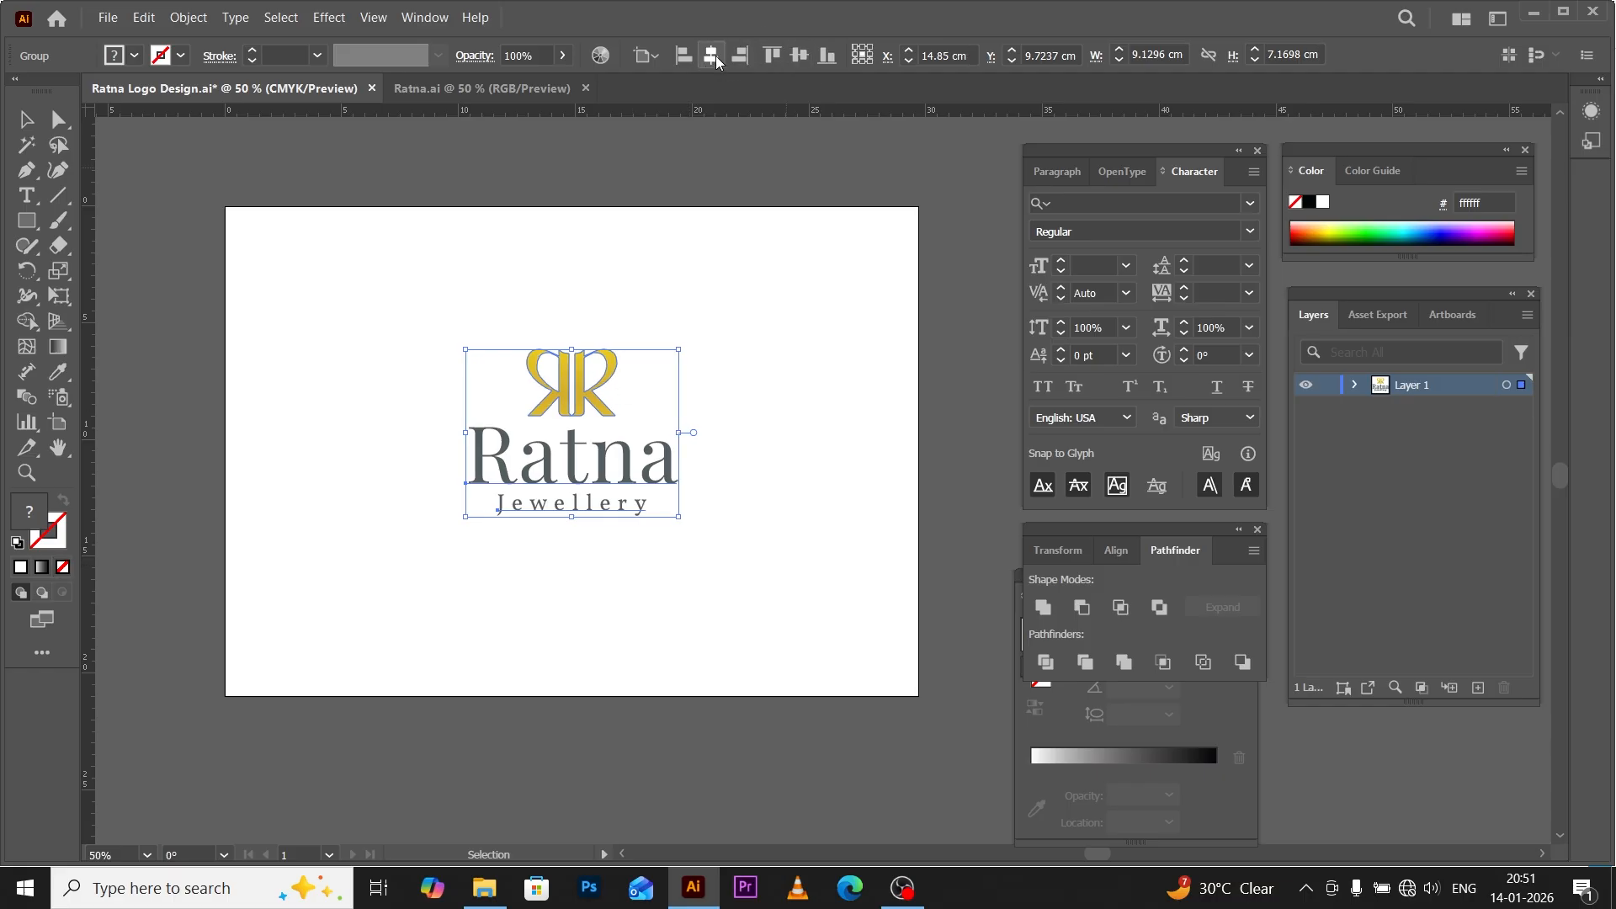
pyautogui.click(799, 56)
pyautogui.click(703, 690)
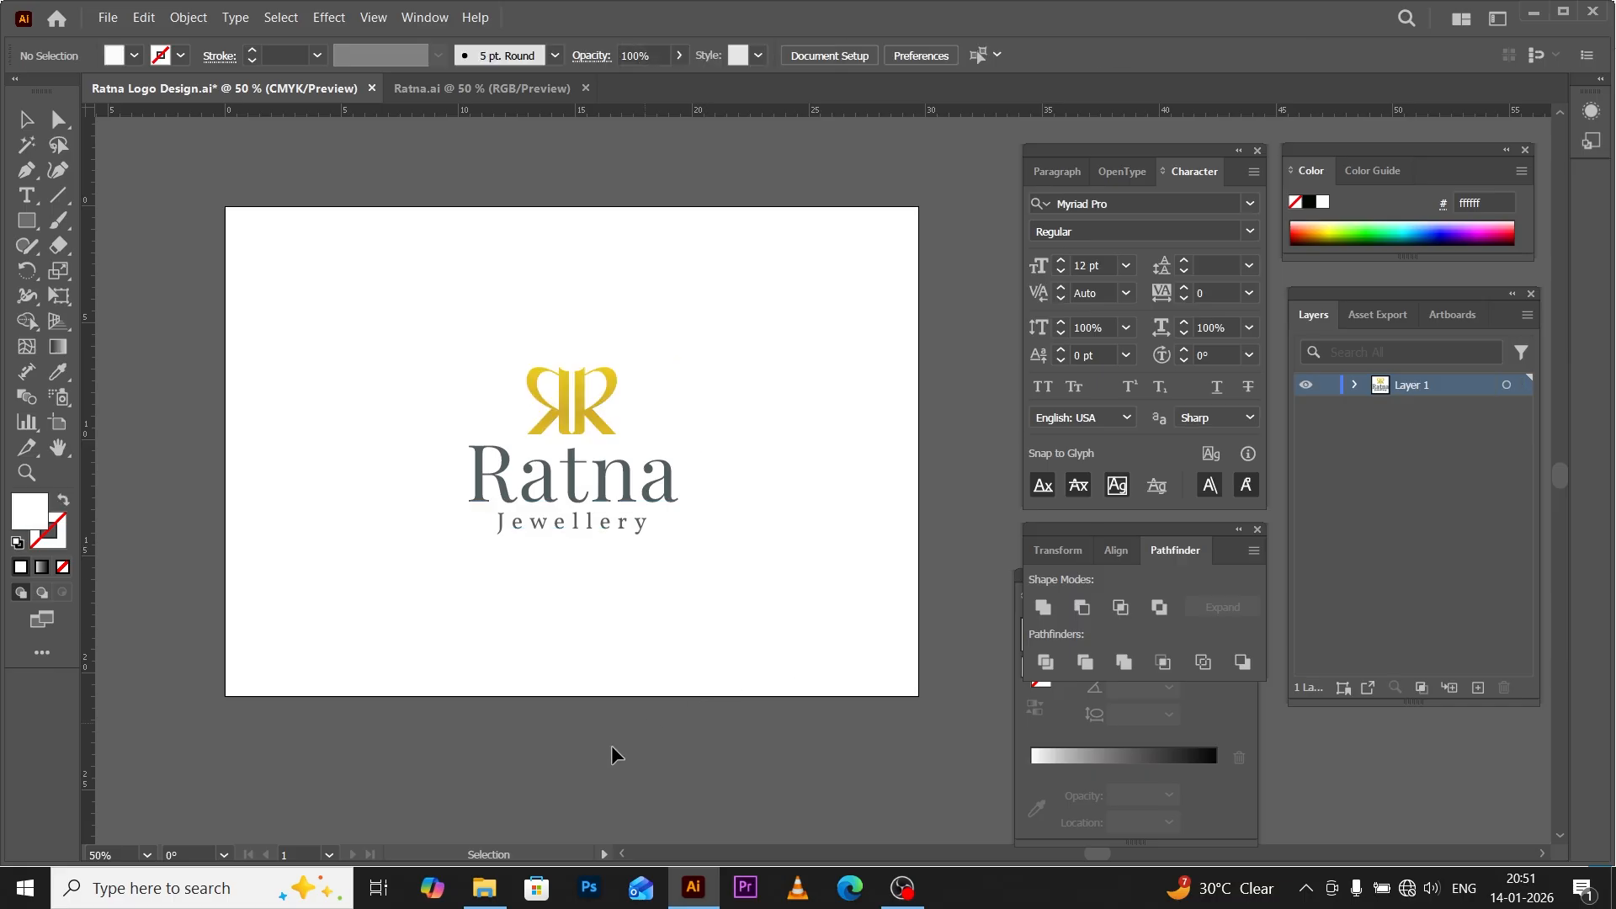
# Select the Ratna wordmark text inside the logo group and examine its font family in the character settings.
pyautogui.scroll(1, 559, 436)
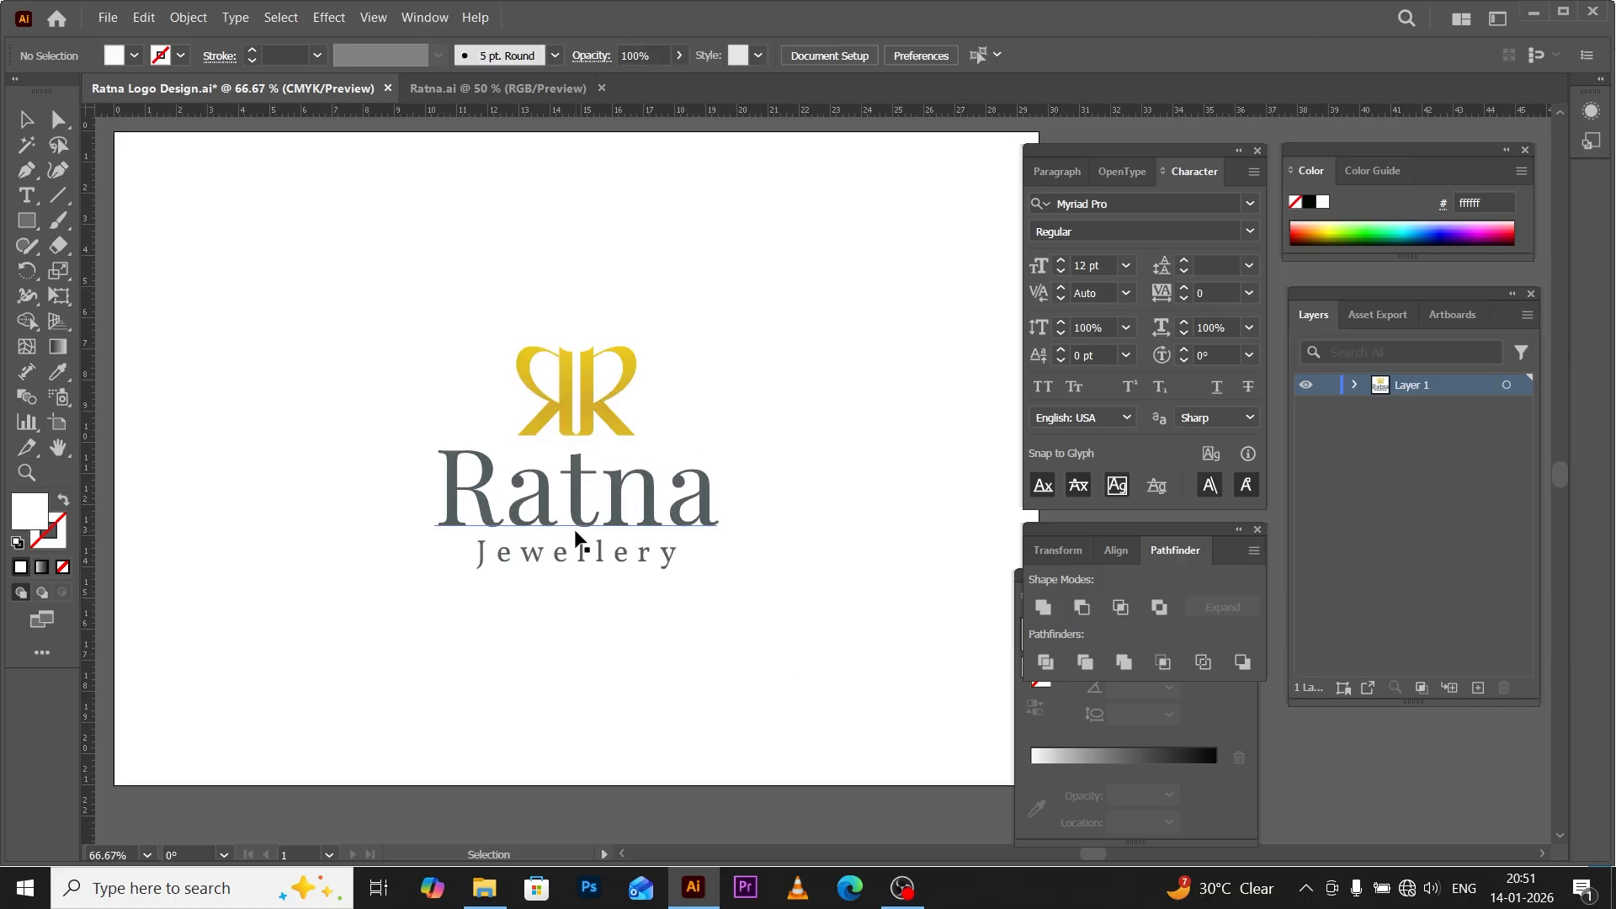
pyautogui.click(525, 531)
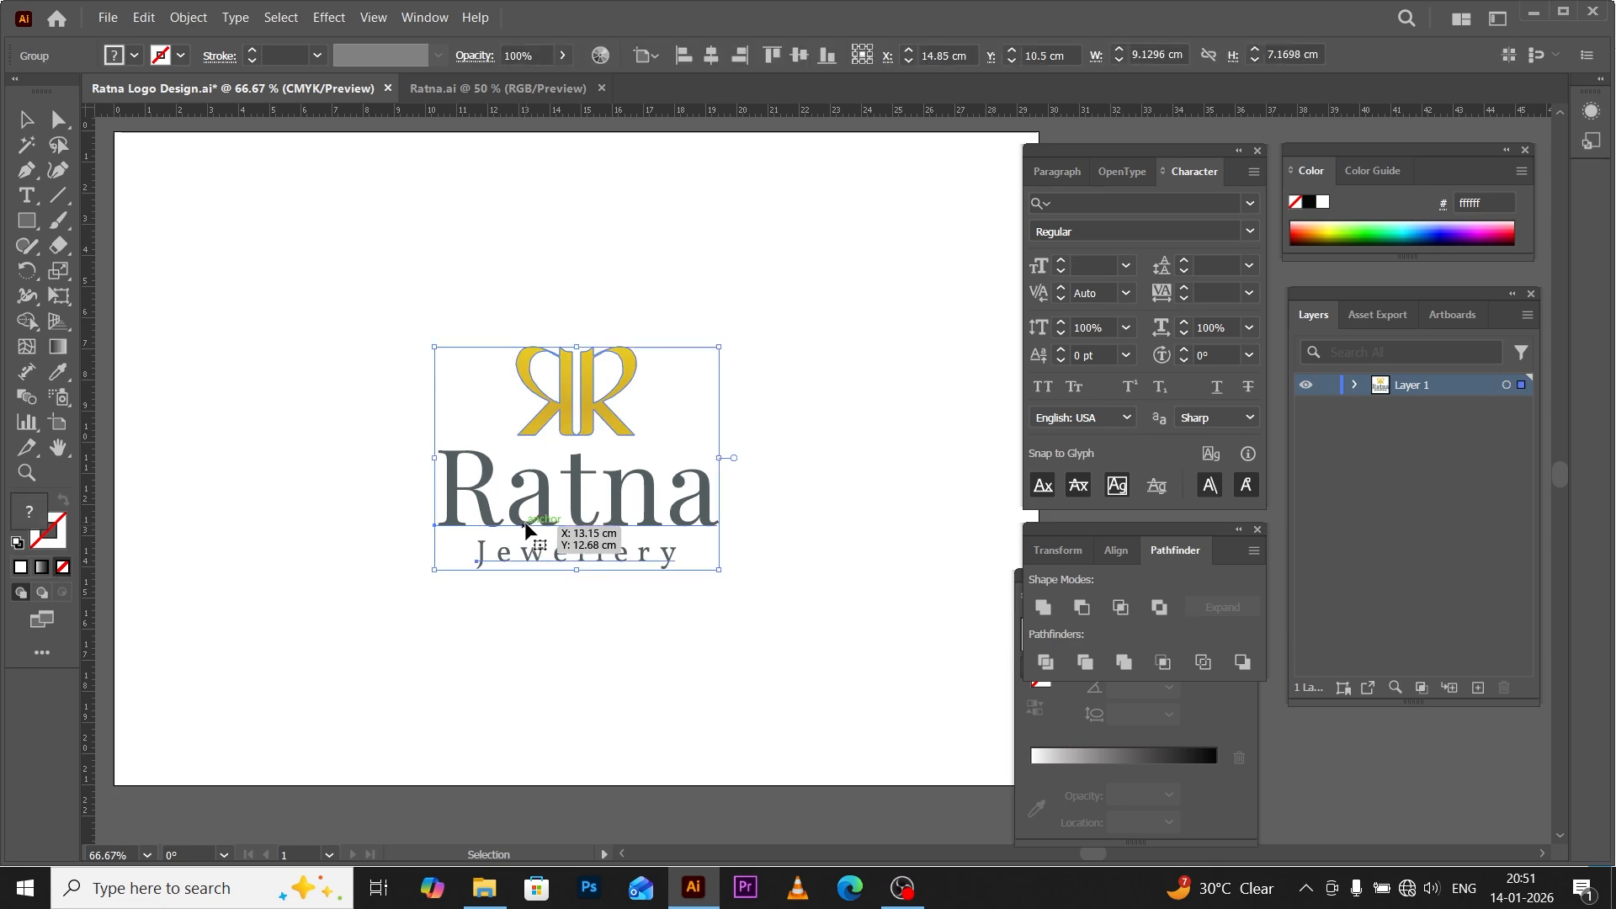
pyautogui.scroll(1, 527, 516)
pyautogui.click(25, 195)
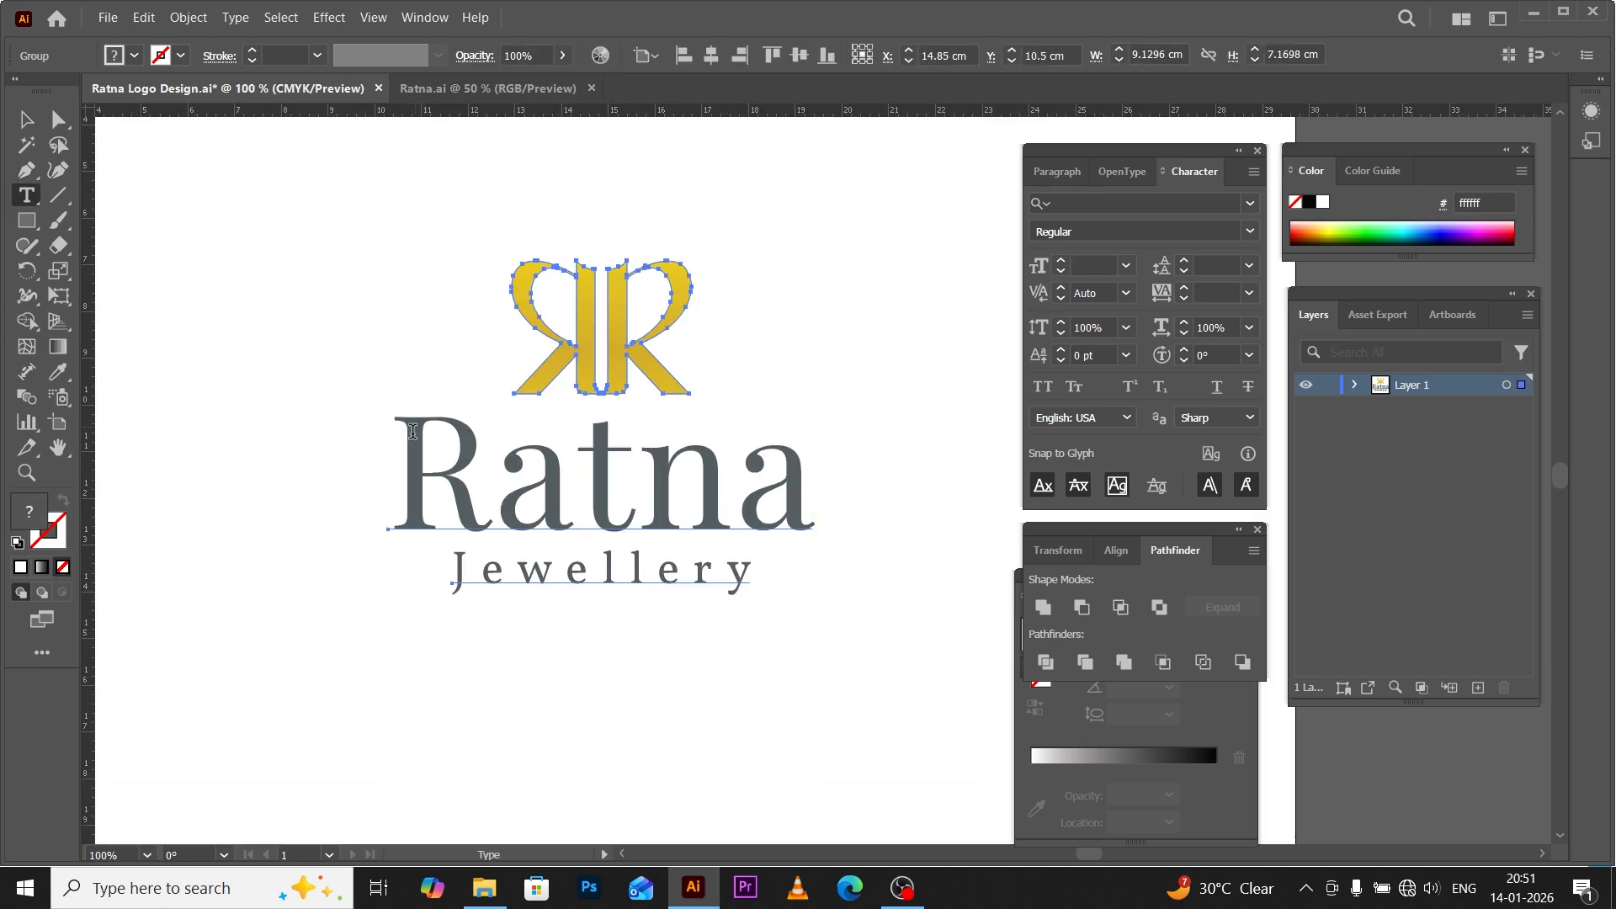
pyautogui.moveTo(412, 496); pyautogui.dragTo(795, 503)
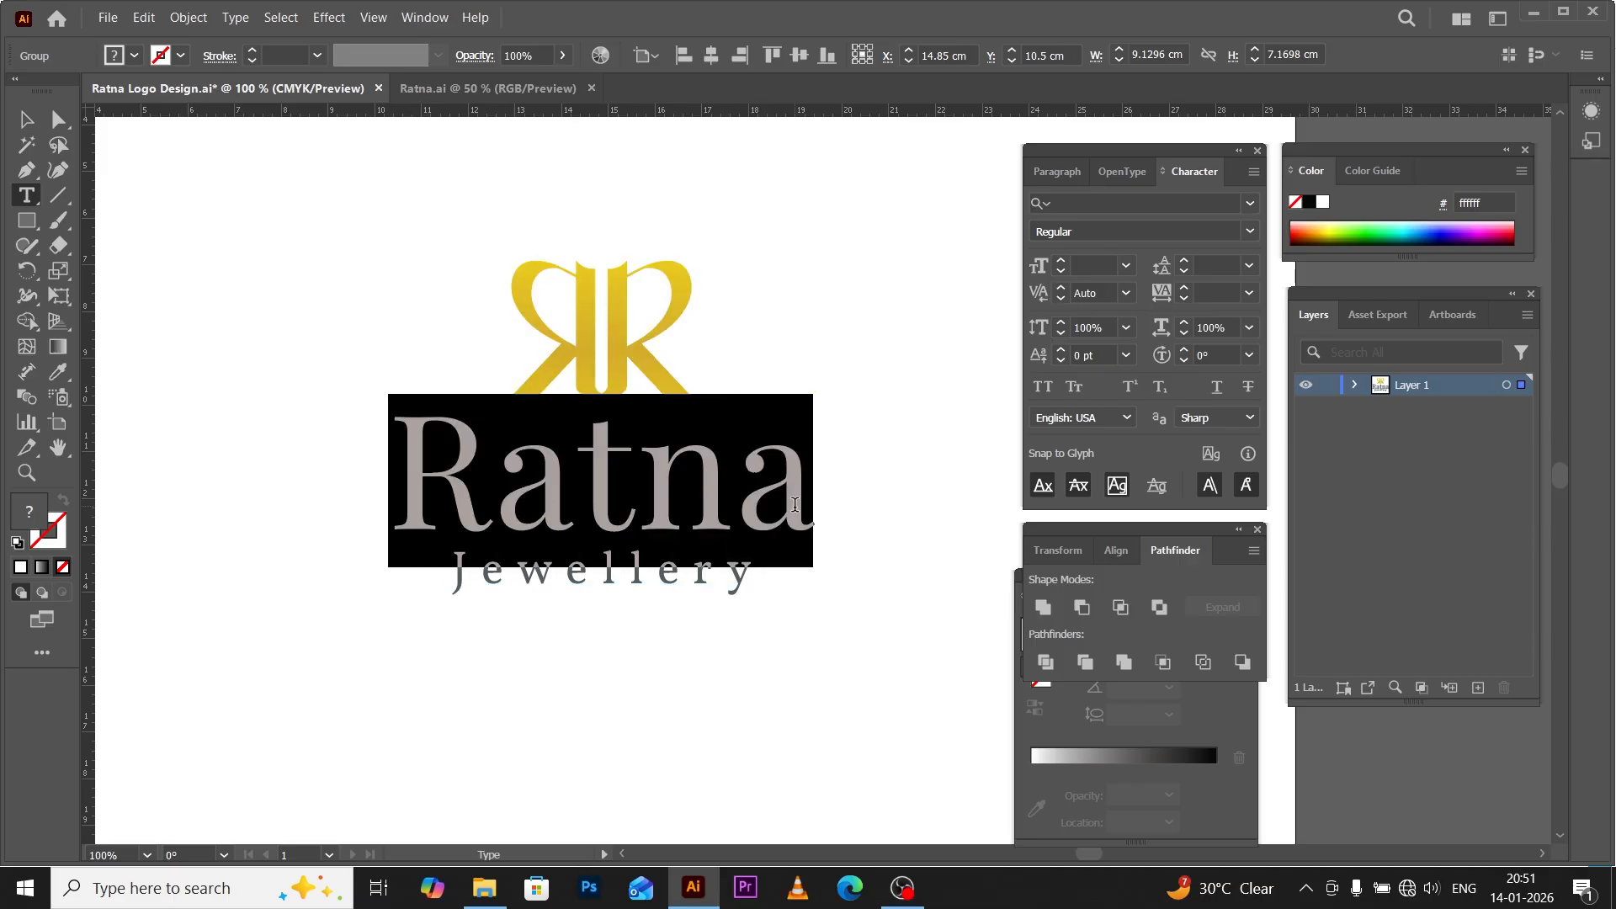
pyautogui.click(652, 478)
pyautogui.click(680, 475)
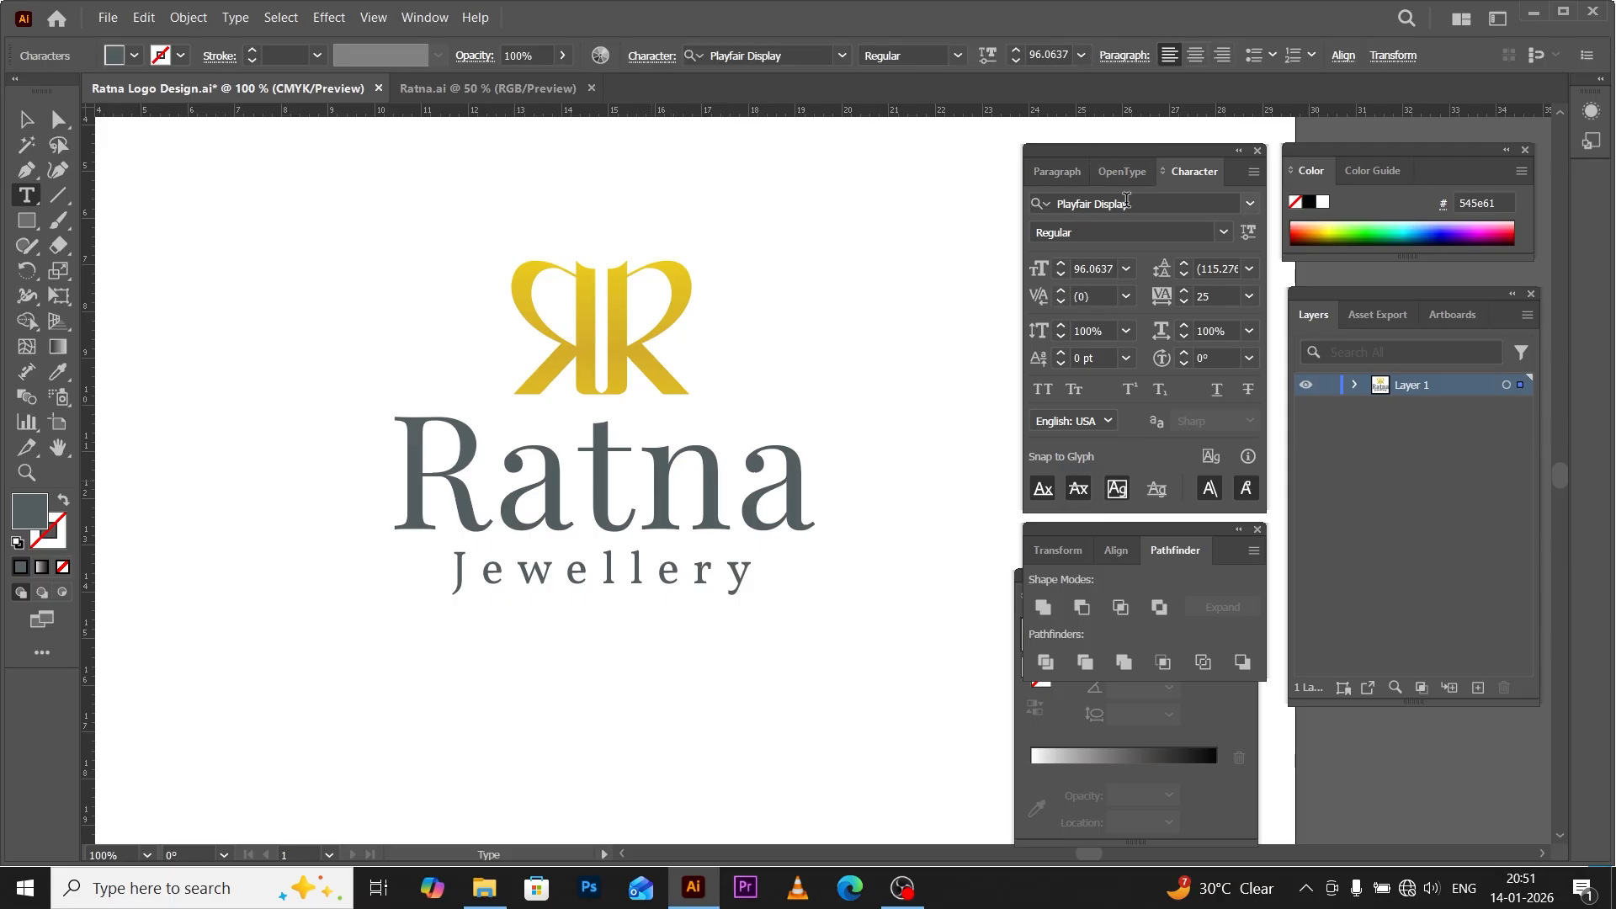
pyautogui.moveTo(404, 503); pyautogui.dragTo(800, 504)
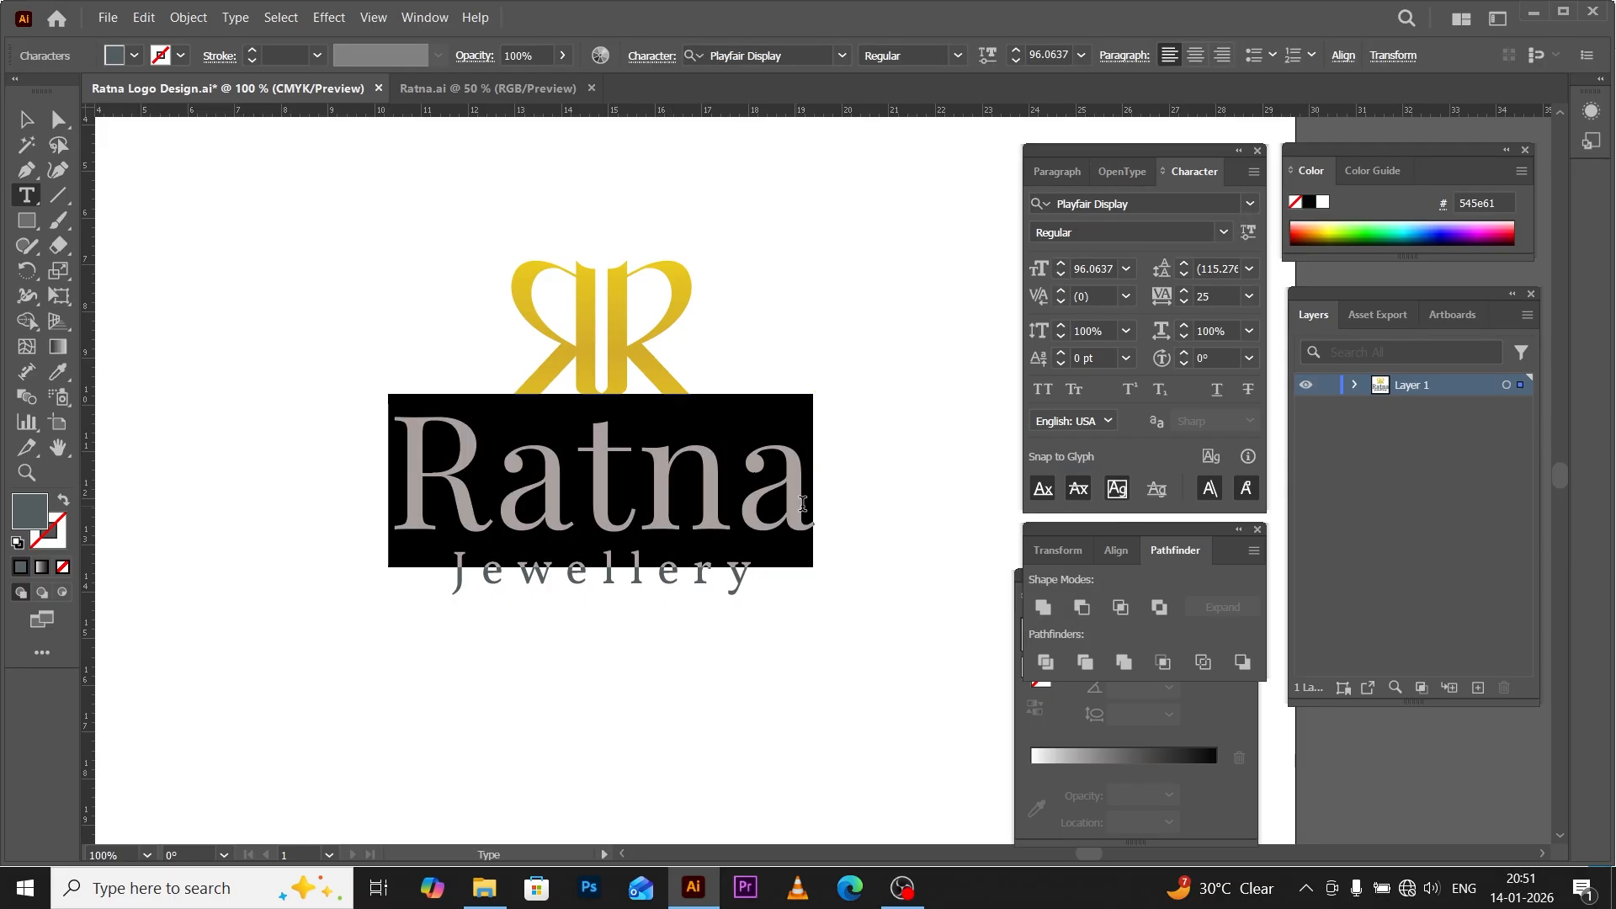
pyautogui.click(1131, 204)
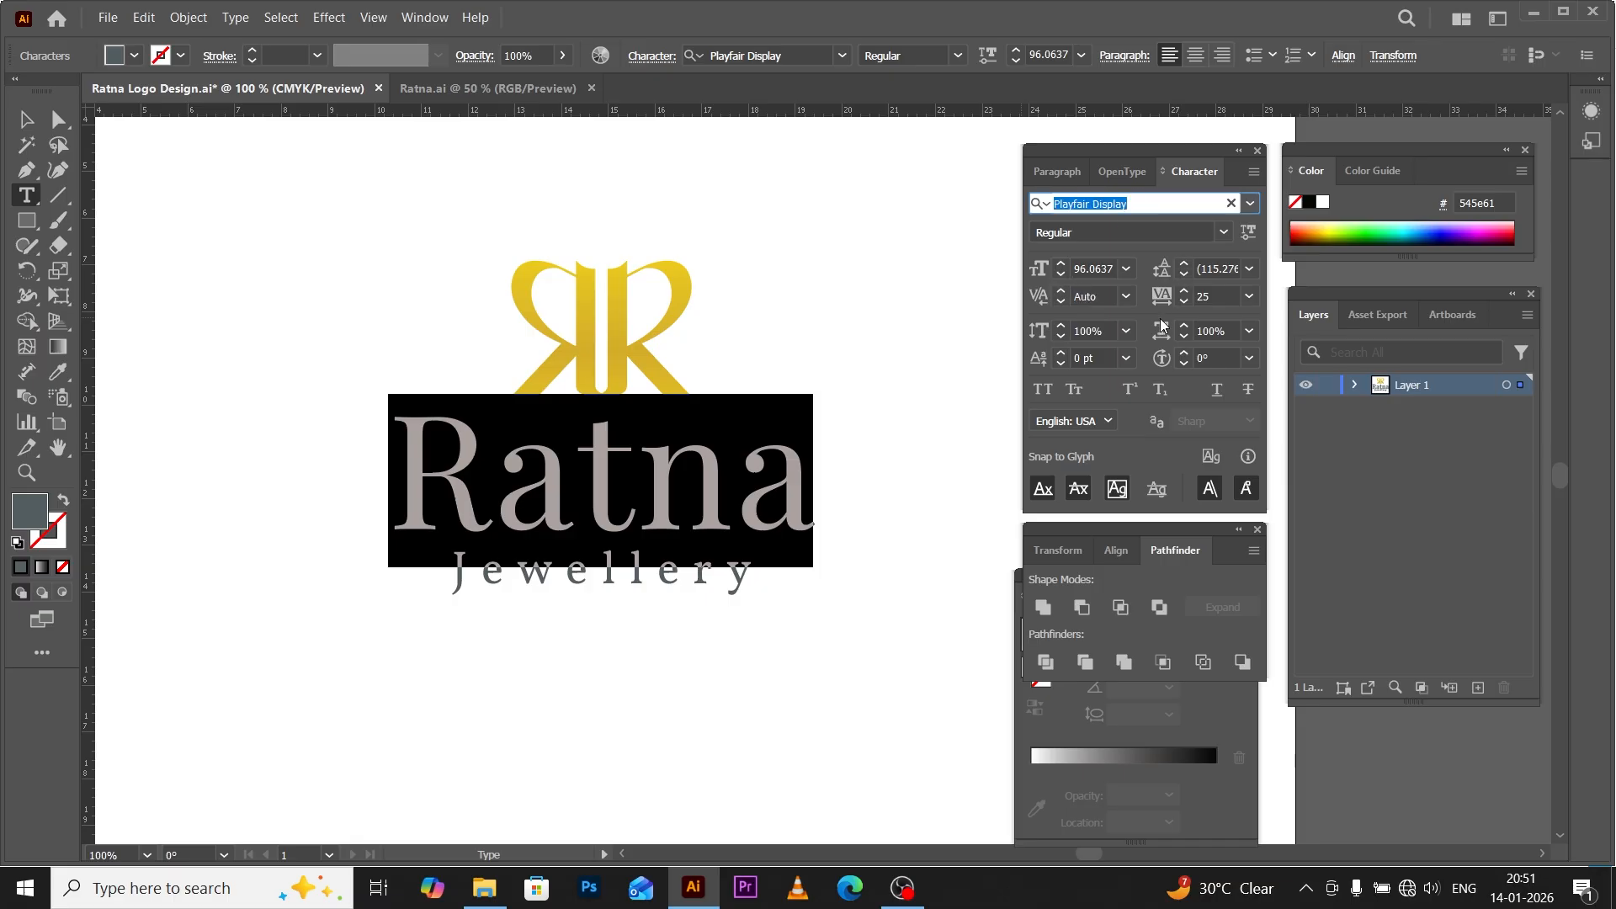
# Place a copy of the logo group near the artboard's upper-left corner and delete the centered original.
pyautogui.click(26, 118)
pyautogui.click(259, 379)
pyautogui.scroll(-2, 259, 379)
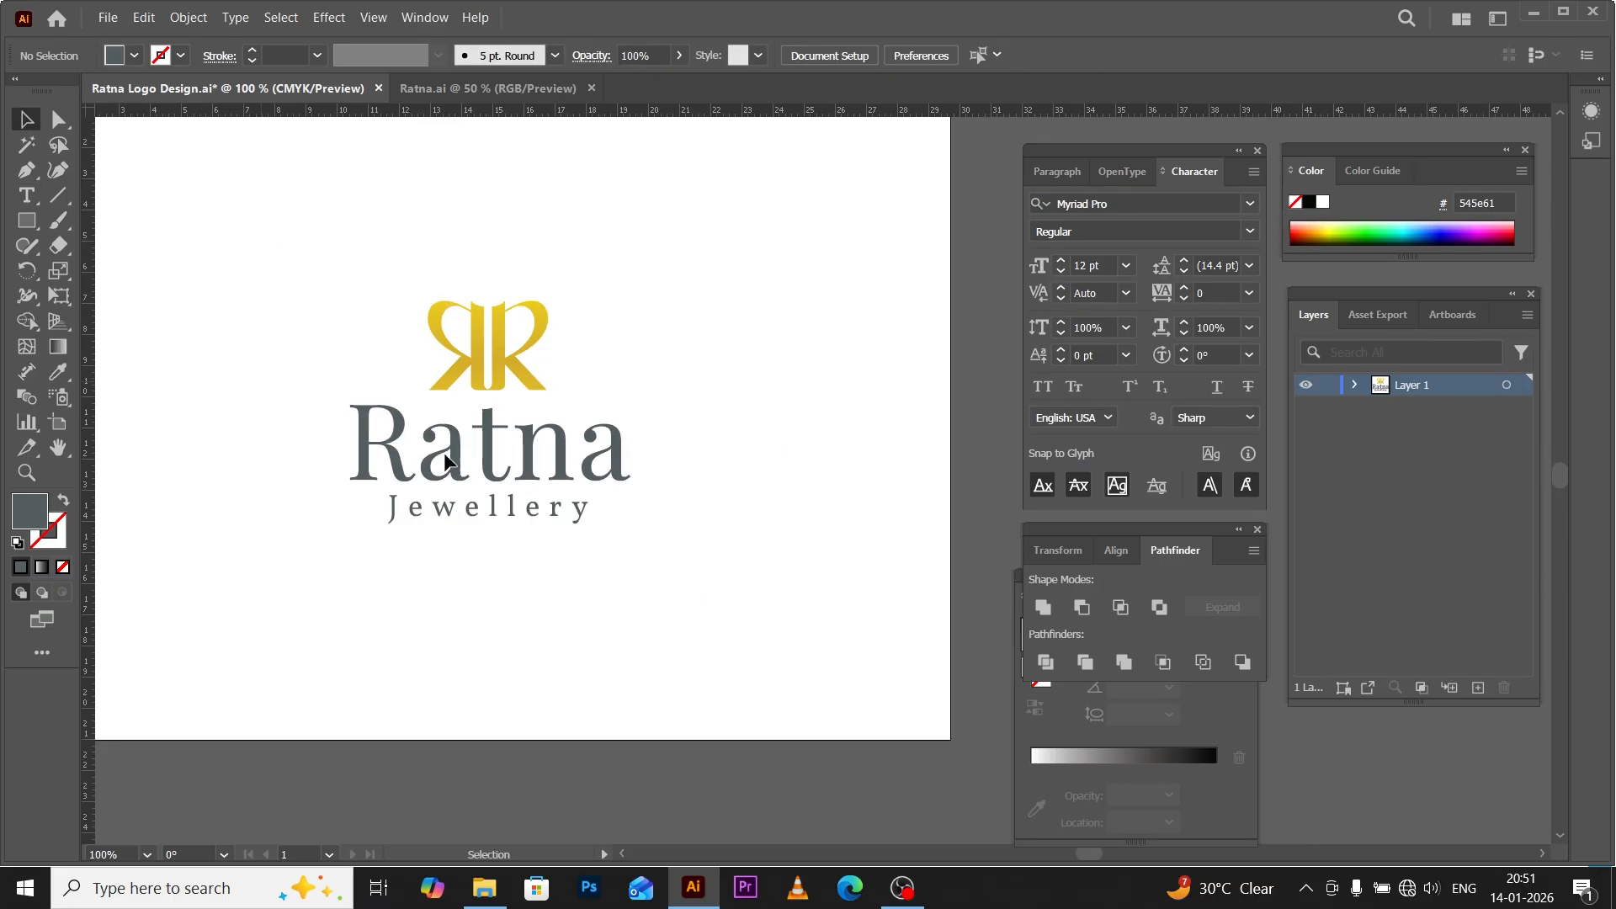
pyautogui.scroll(1, 548, 436)
pyautogui.scroll(-2, 589, 459)
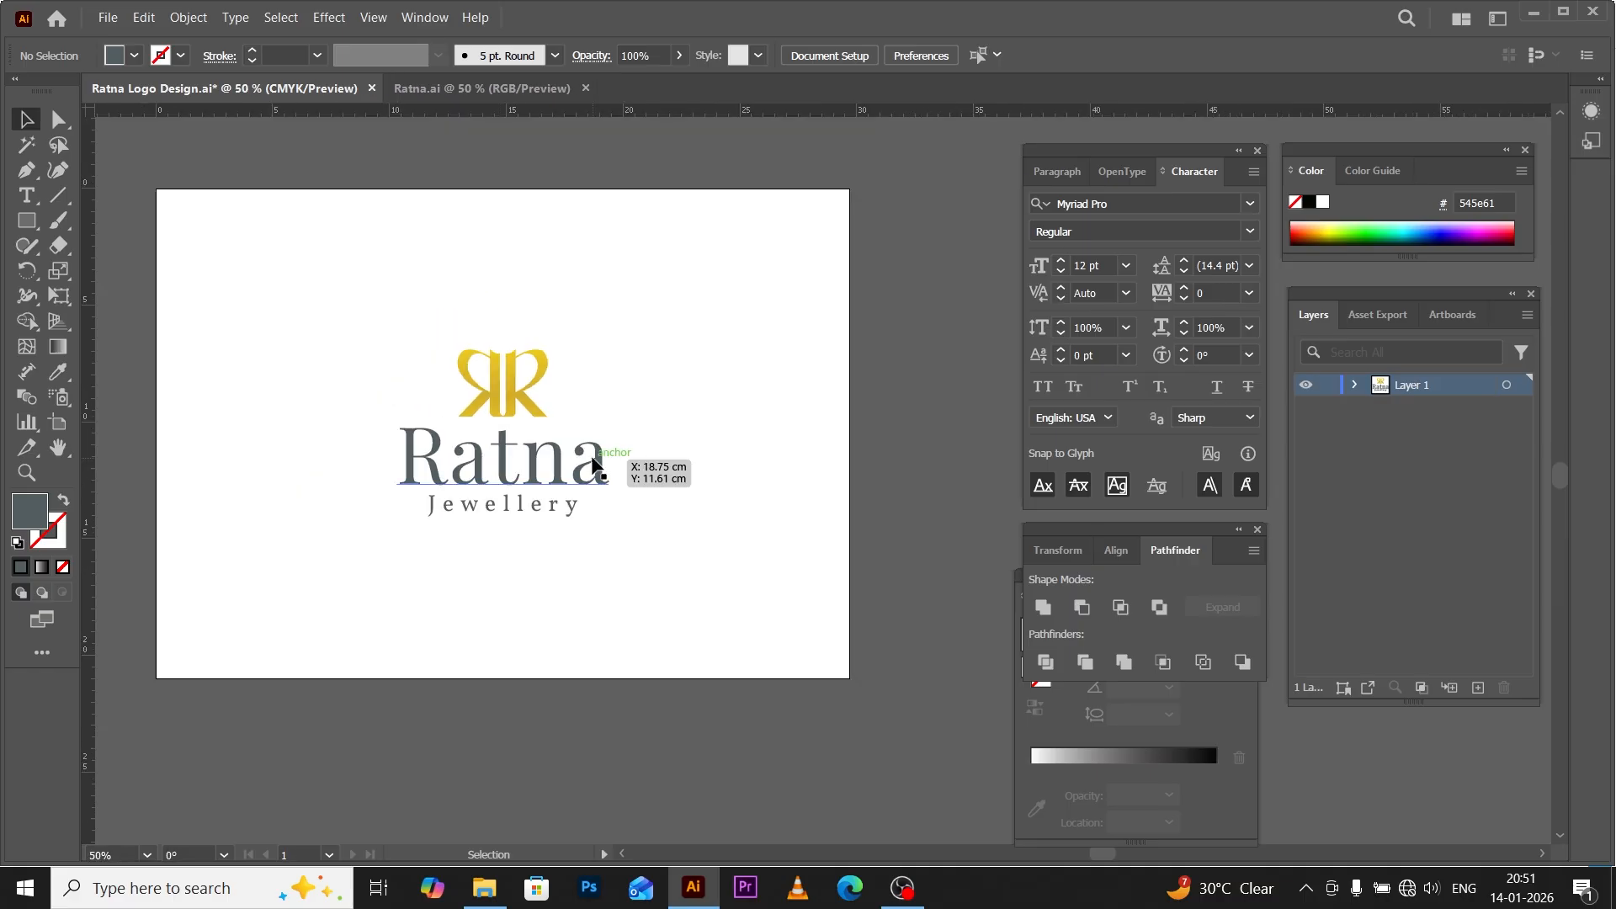
pyautogui.moveTo(305, 245); pyautogui.dragTo(720, 587)
pyautogui.moveTo(494, 414); pyautogui.dragTo(270, 294)
pyautogui.moveTo(386, 315); pyautogui.dragTo(623, 525)
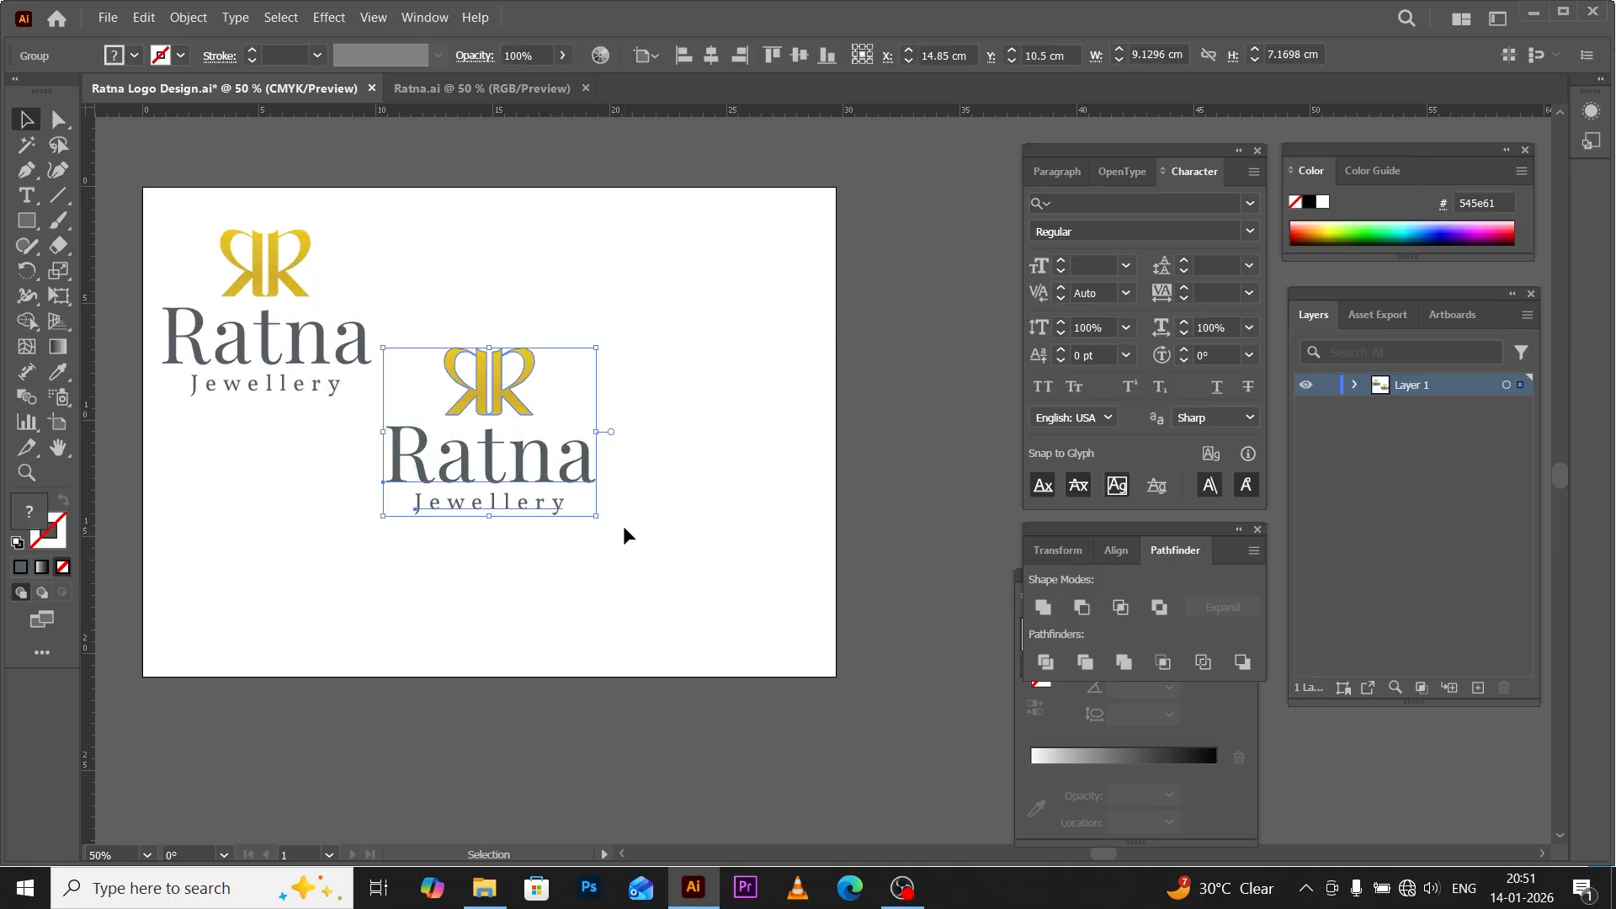
pyautogui.press('Delete')
# Add a point text object reading "Ratna" near the middle of the artboard.
pyautogui.click(27, 194)
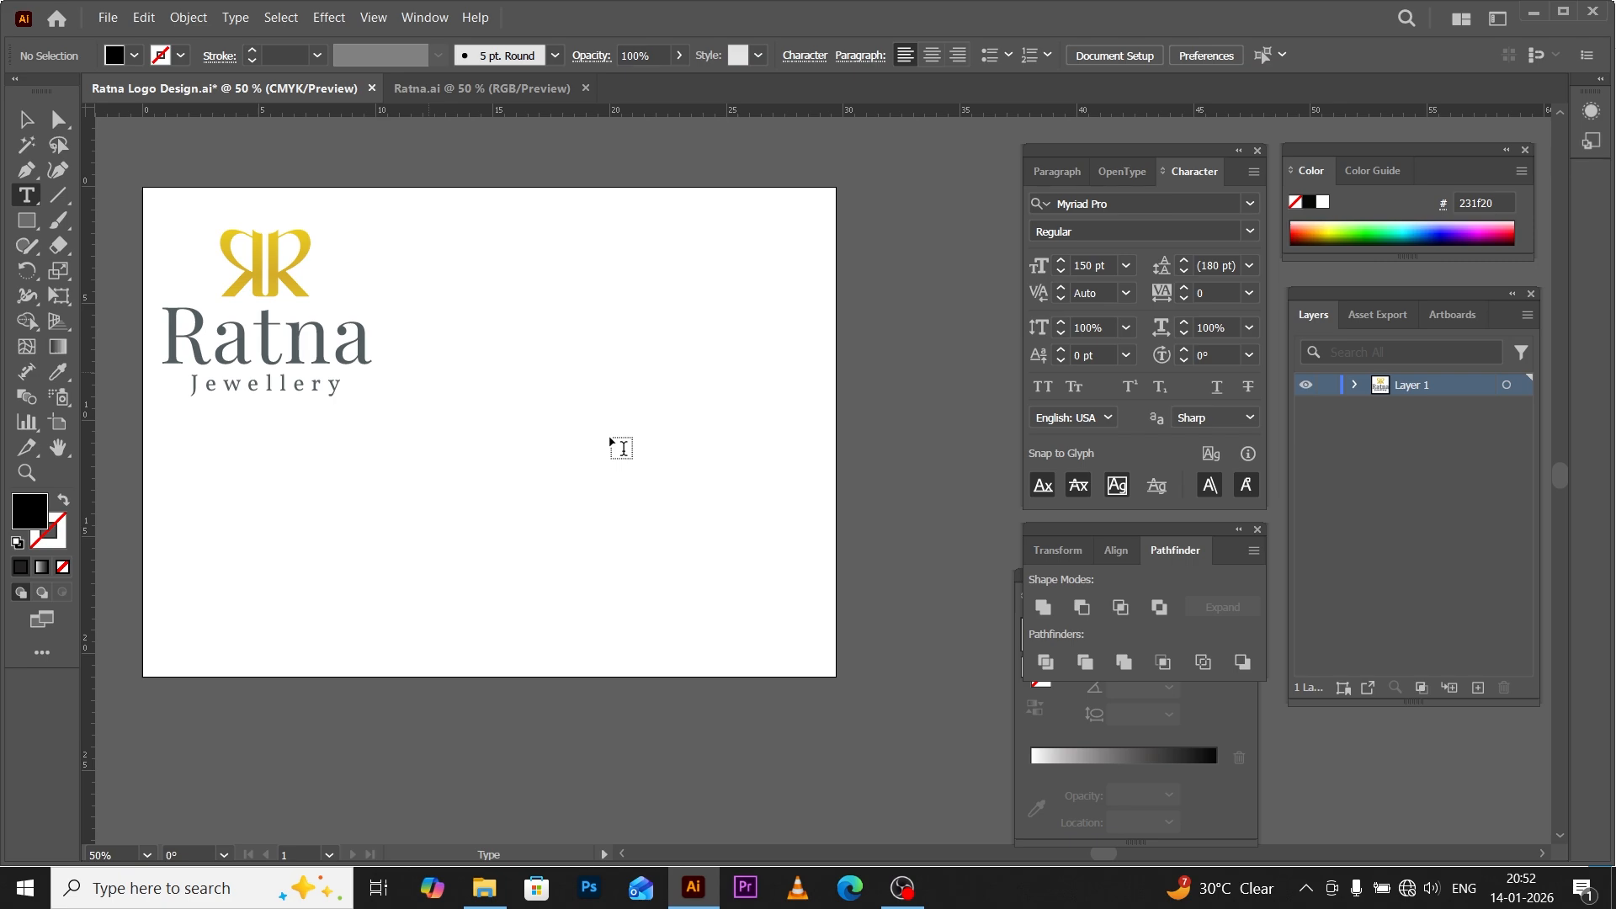
pyautogui.click(651, 444)
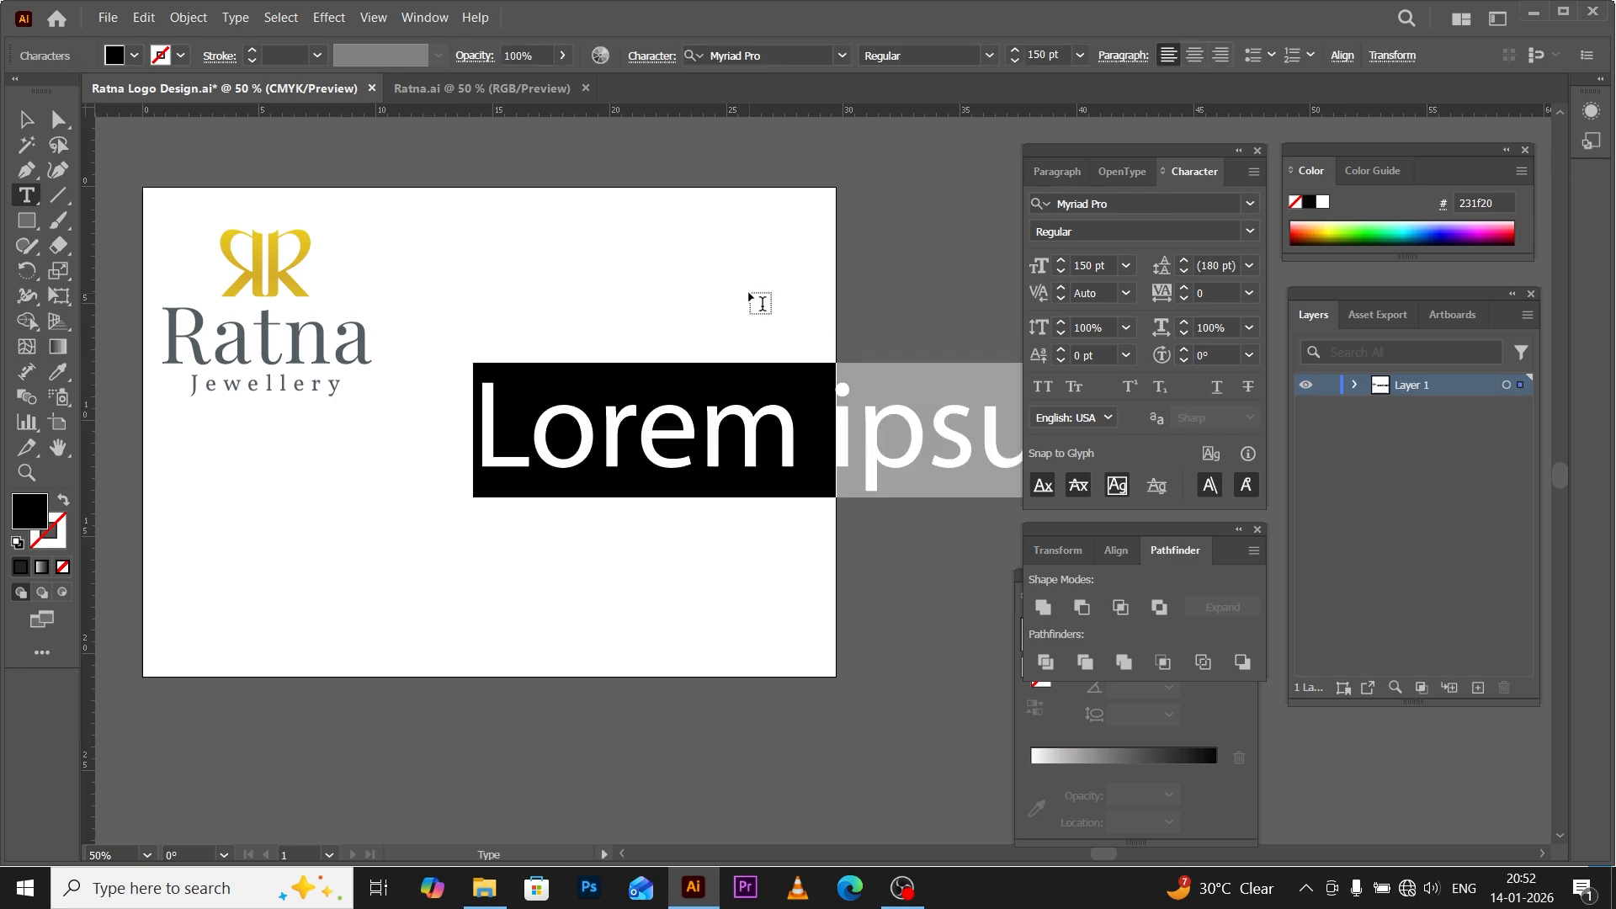
pyautogui.write('R')
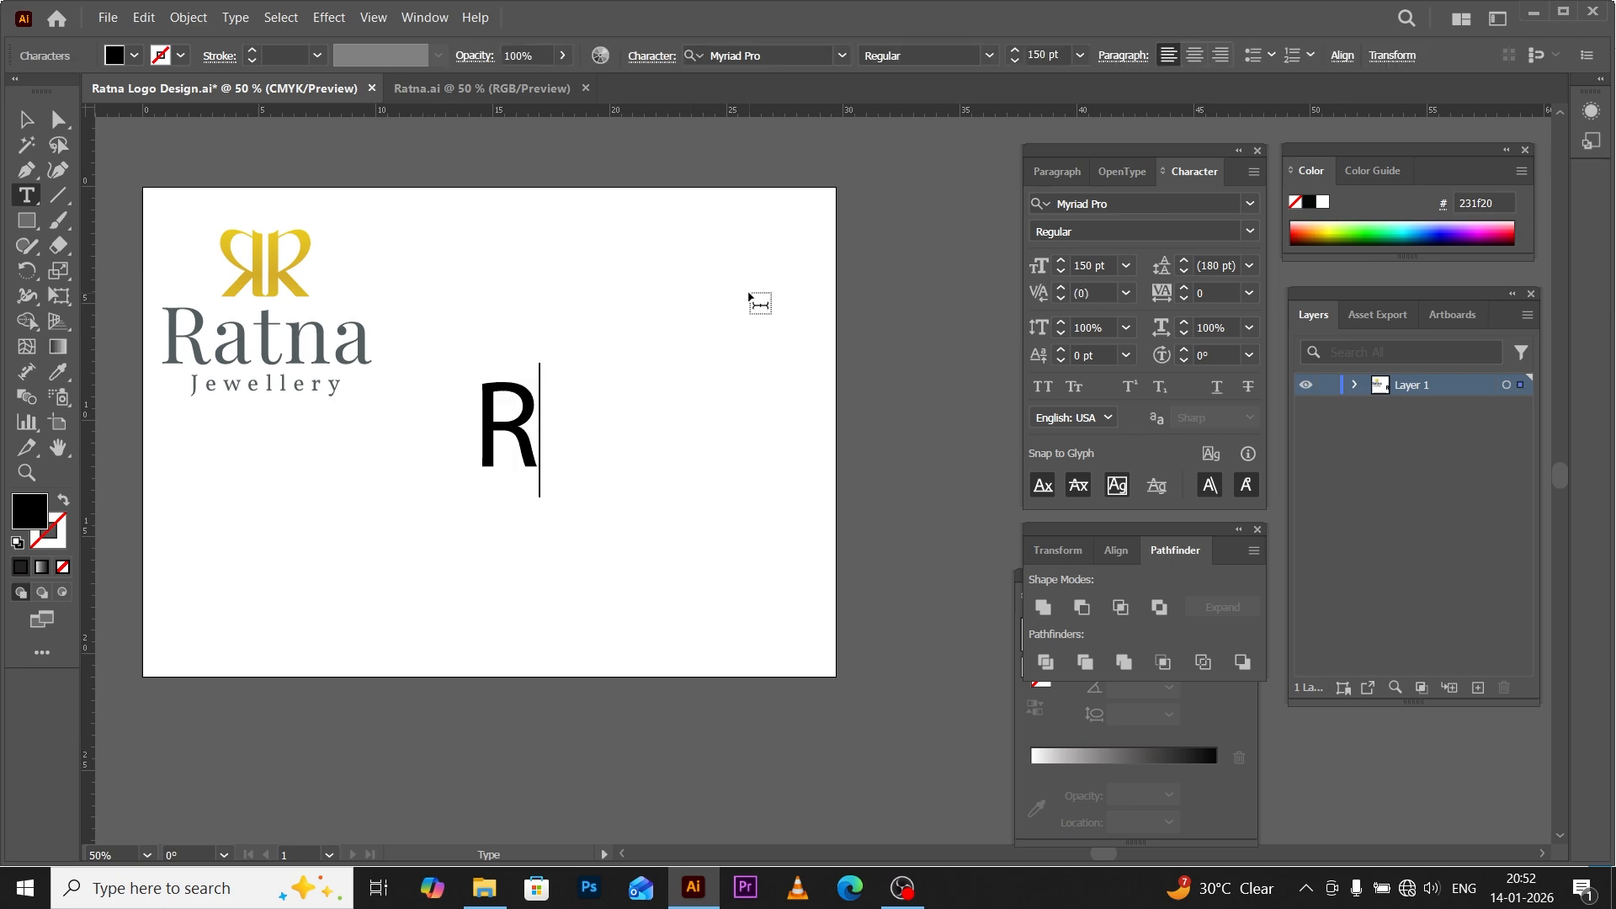
pyautogui.write('at')
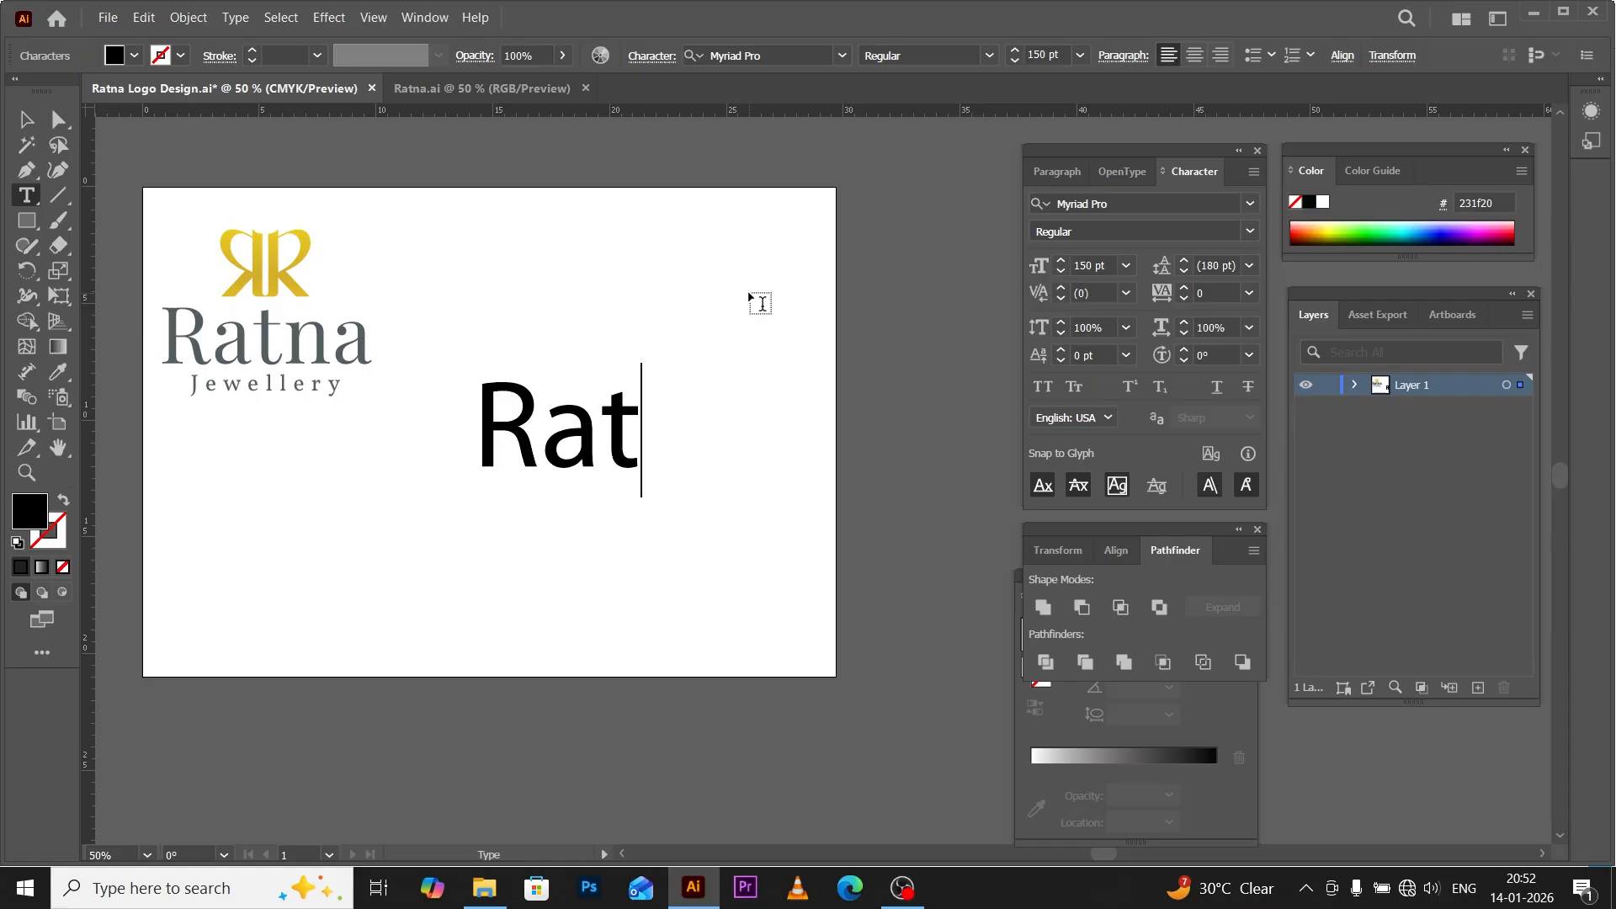
pyautogui.write('na')
pyautogui.press('Escape')
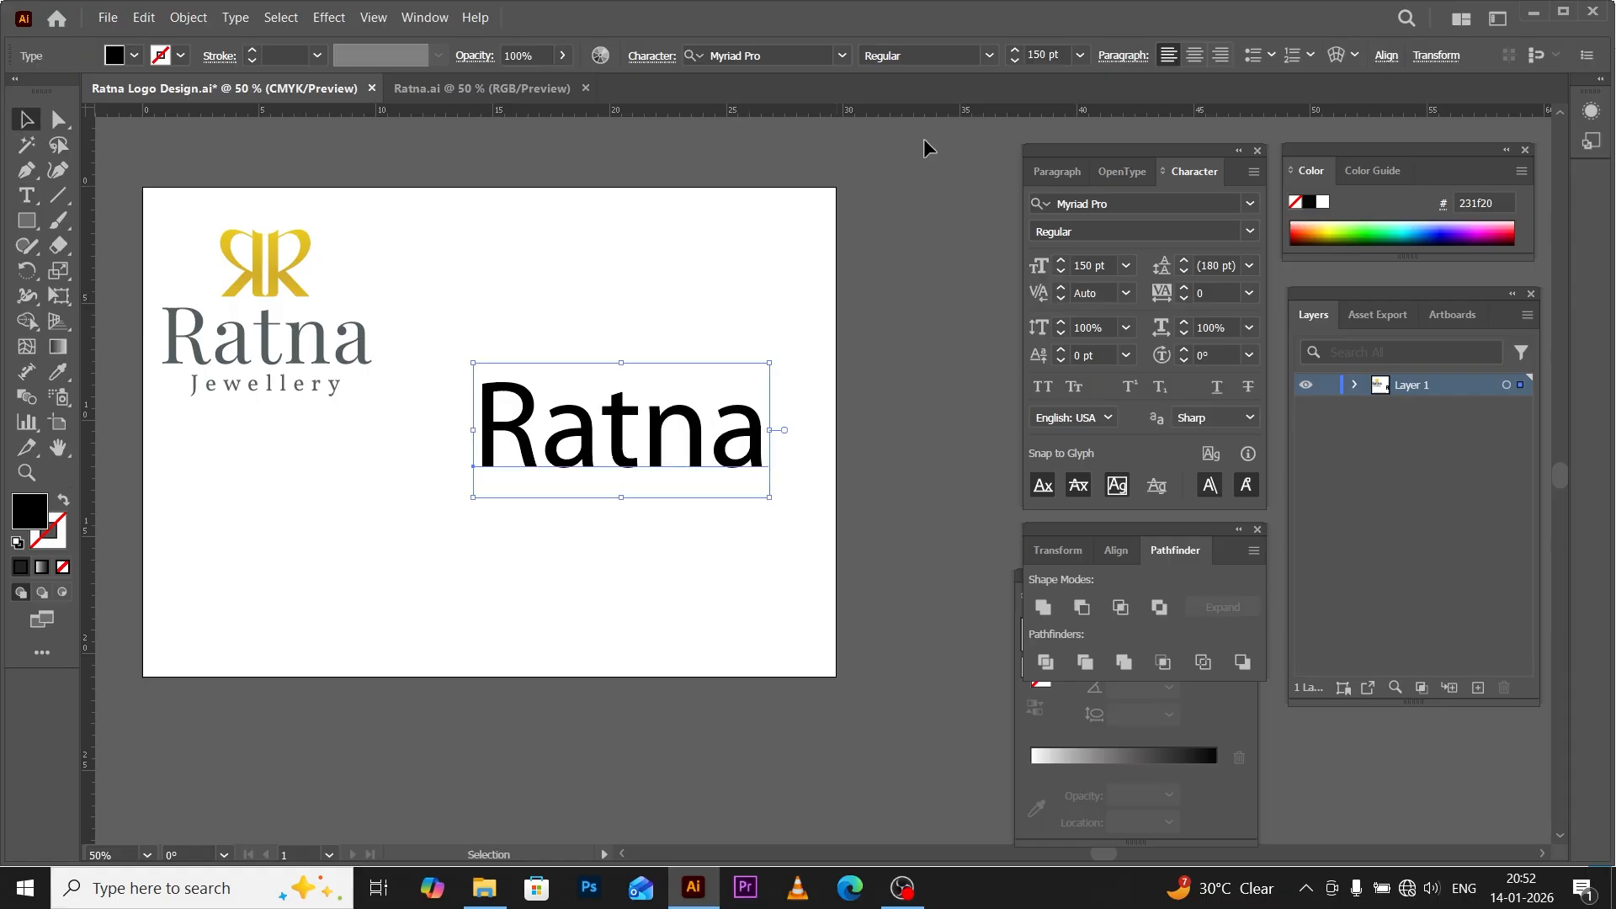
# Set the font of the new Ratna text to Playfair Display Regular.
pyautogui.click(787, 54)
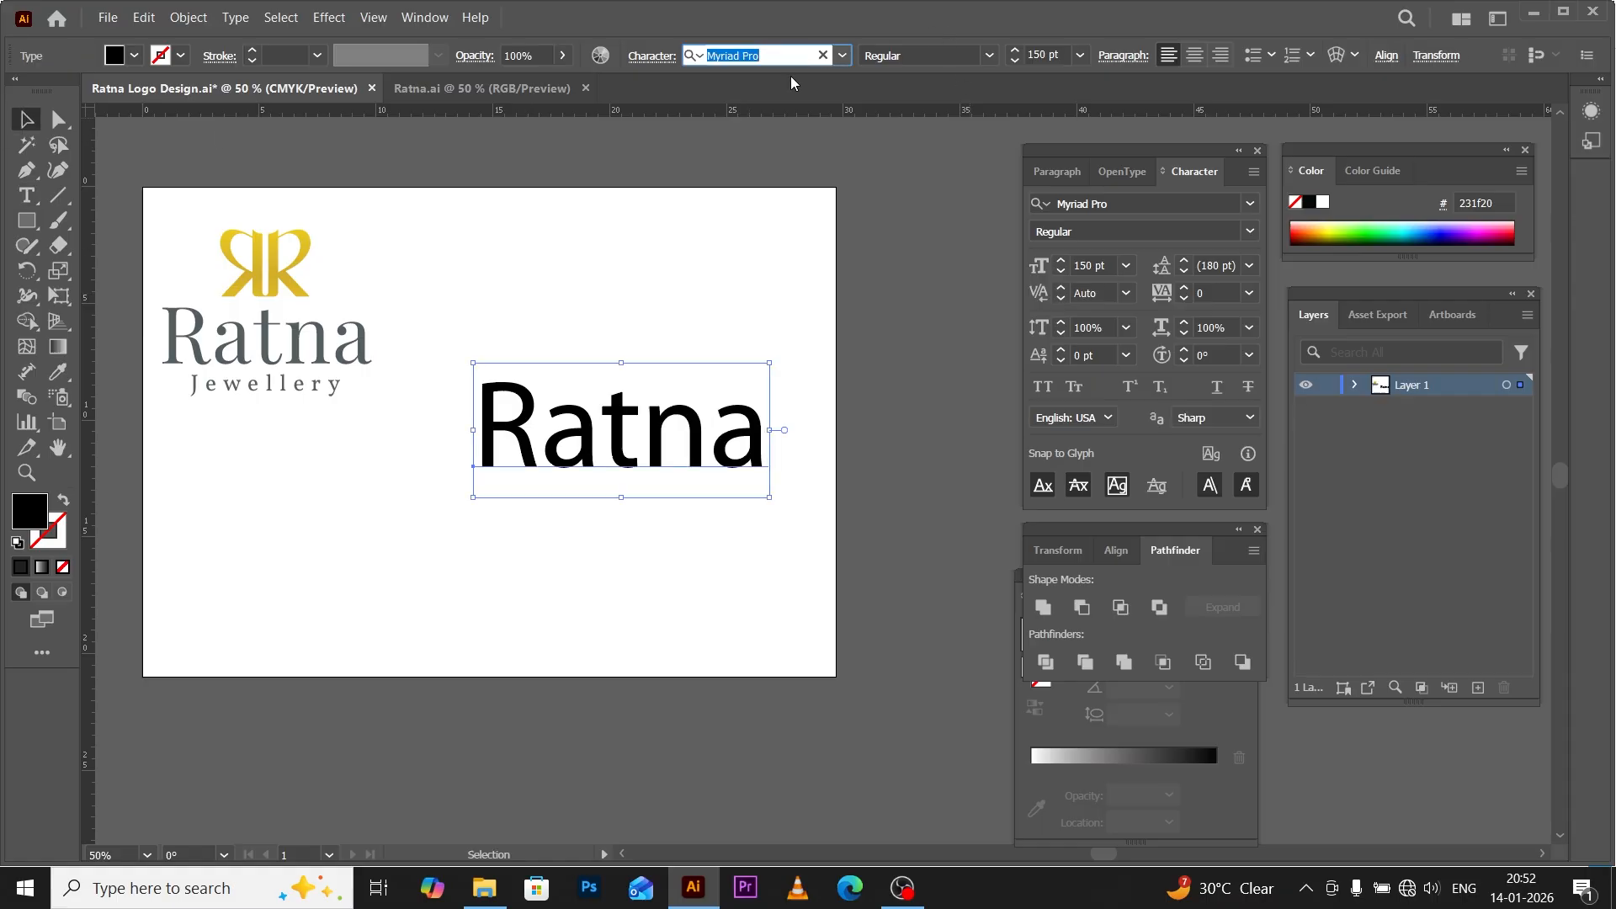
pyautogui.write('Playfair Display')
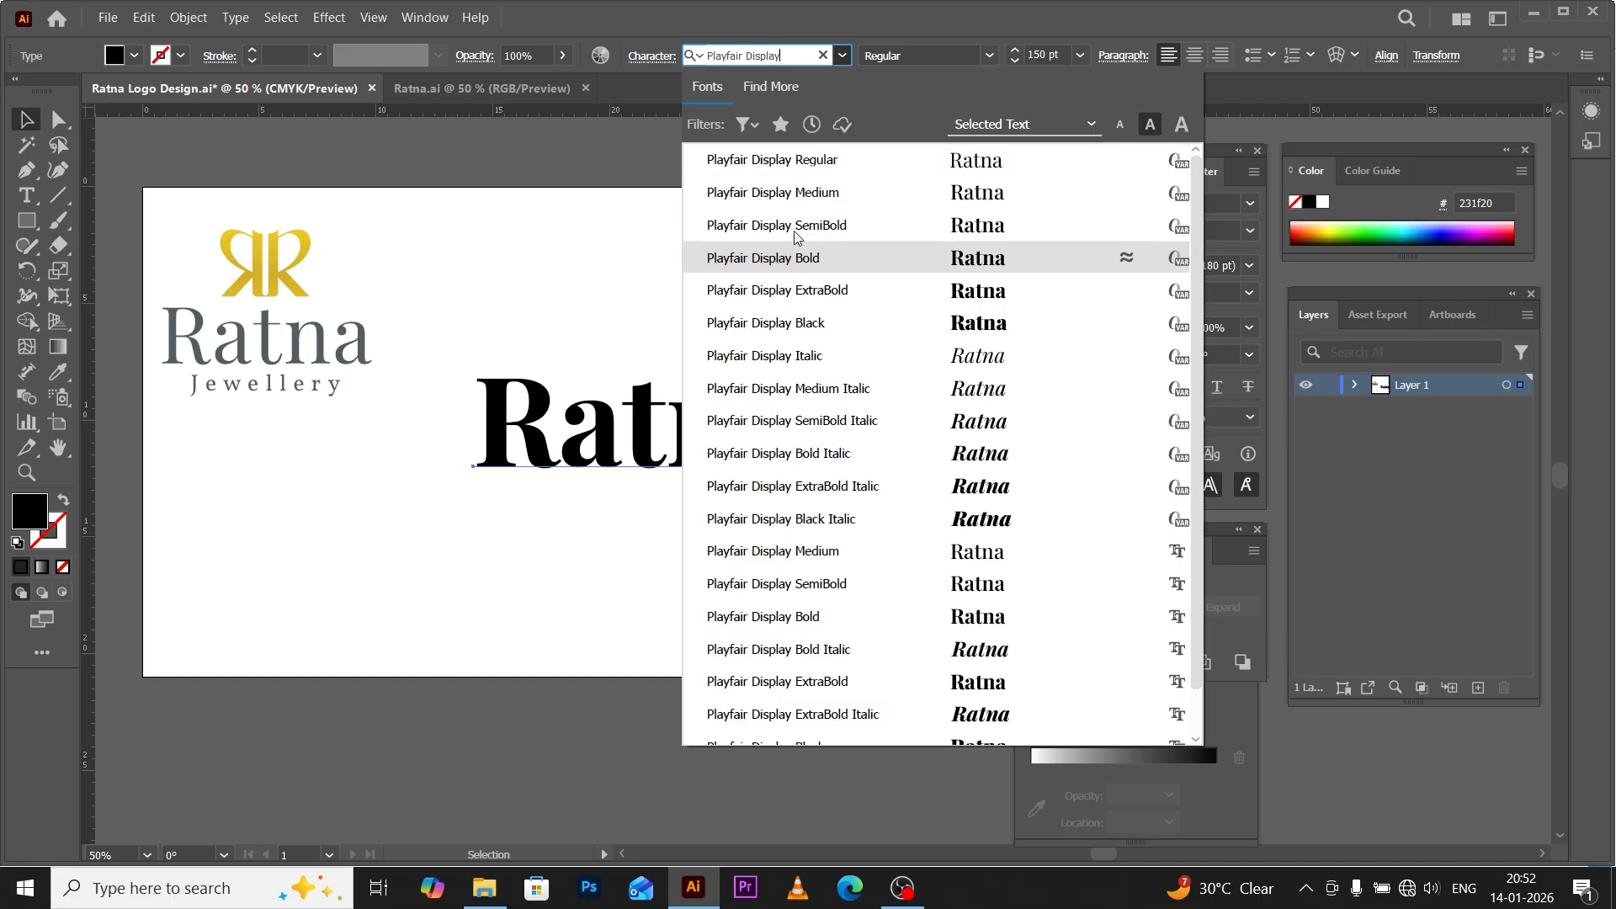
pyautogui.click(800, 168)
pyautogui.click(752, 439)
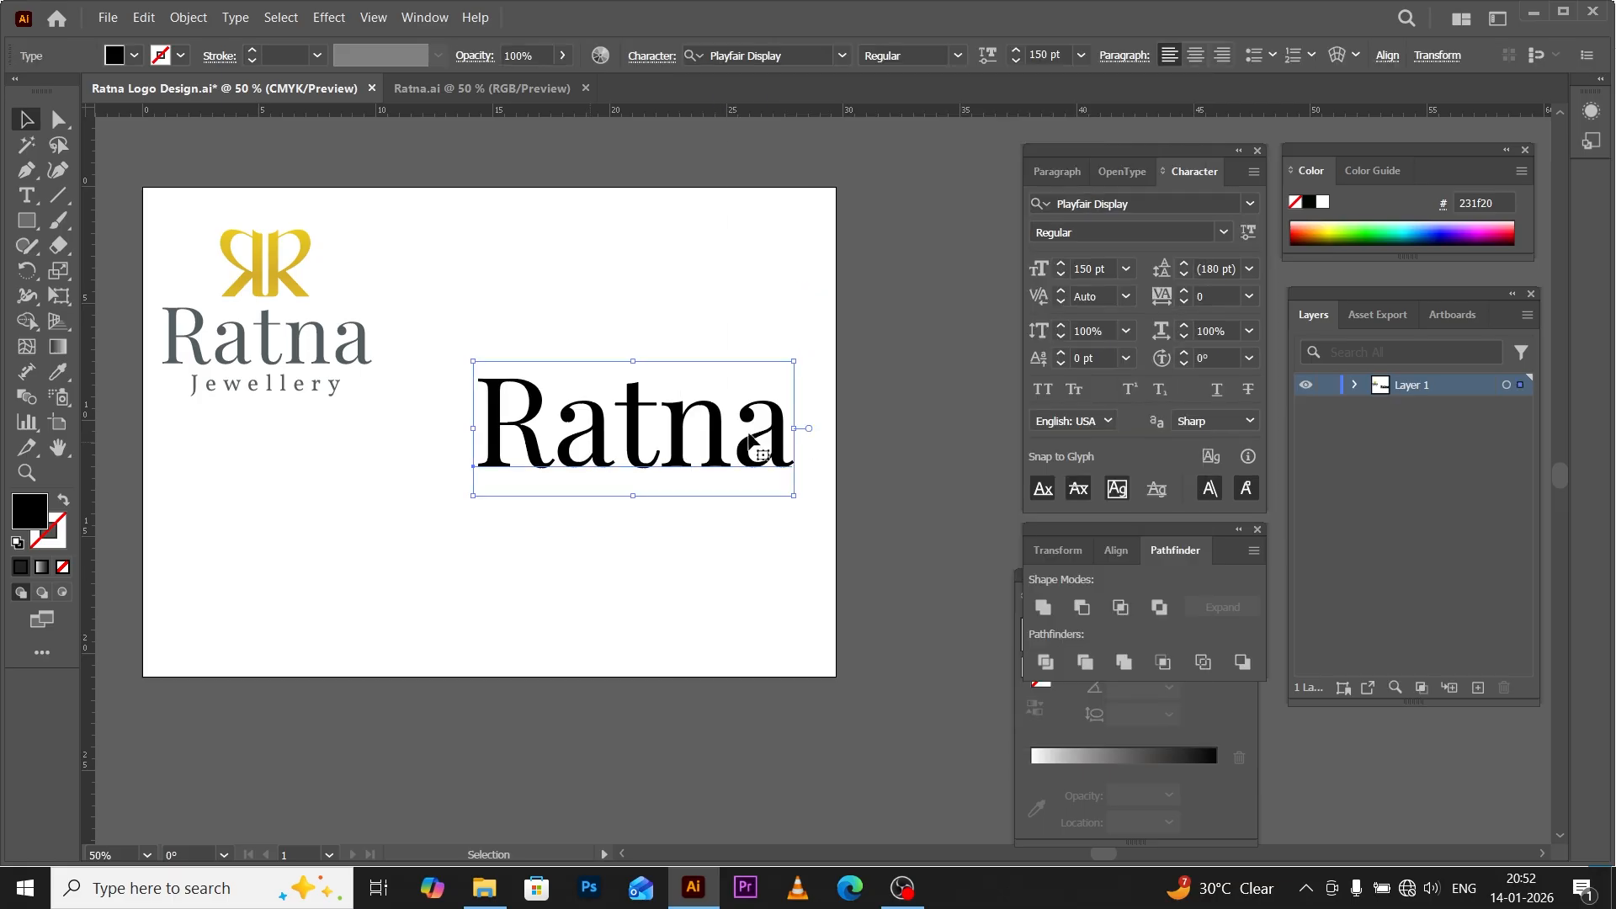
# Try the new Ratna text at 130 pt and settle on a font size of 96 pt.
pyautogui.click(1044, 54)
pyautogui.write('1')
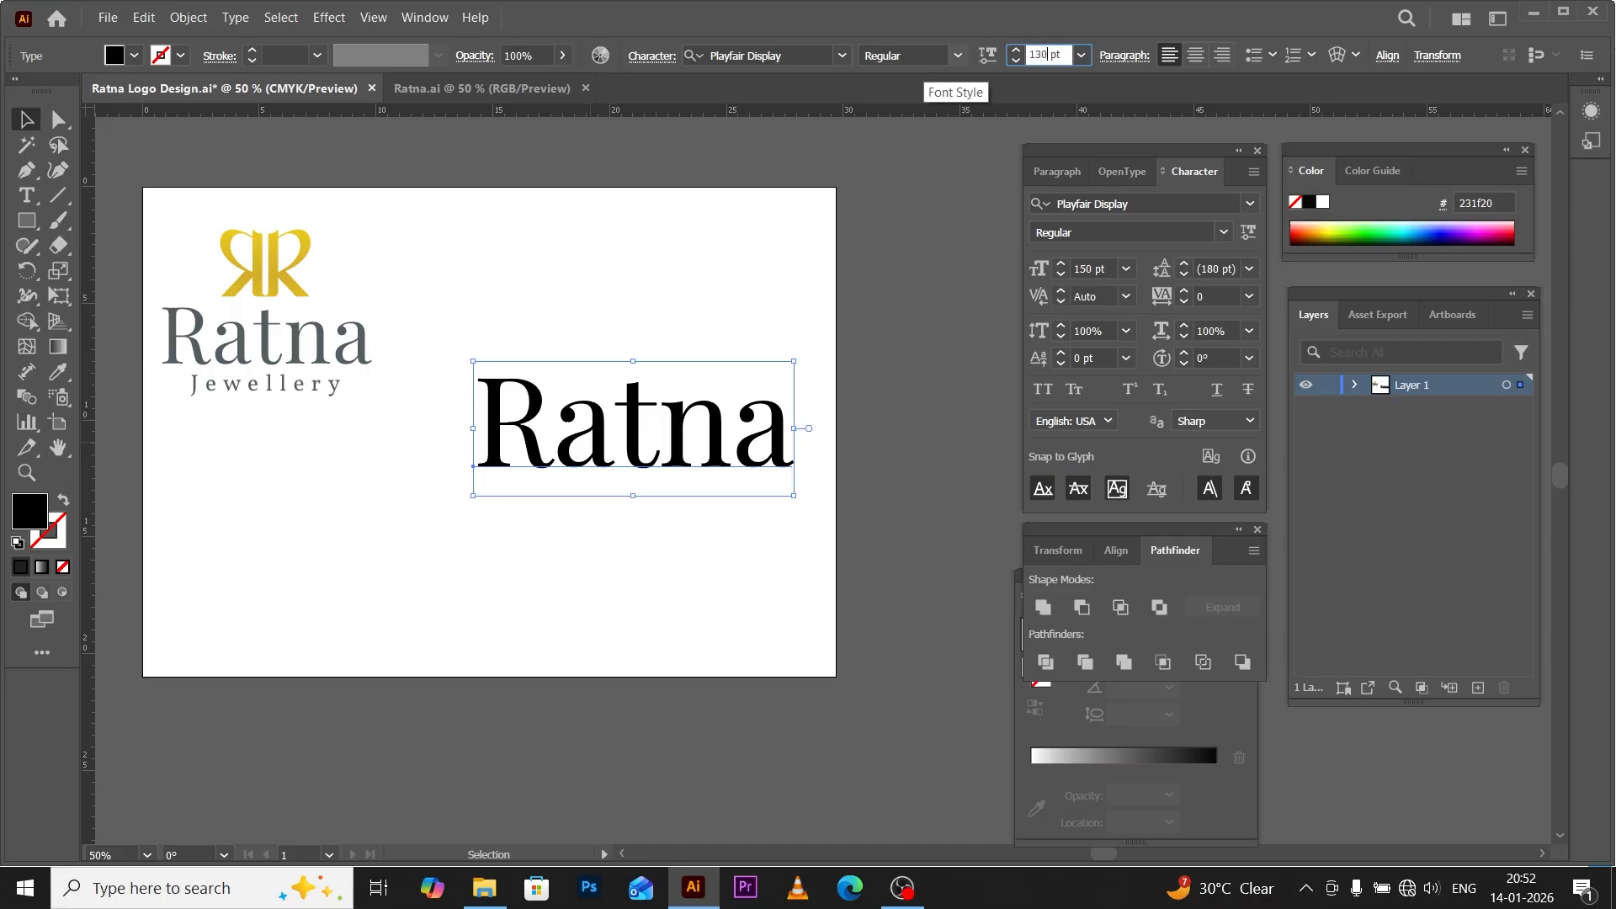
pyautogui.press('Return')
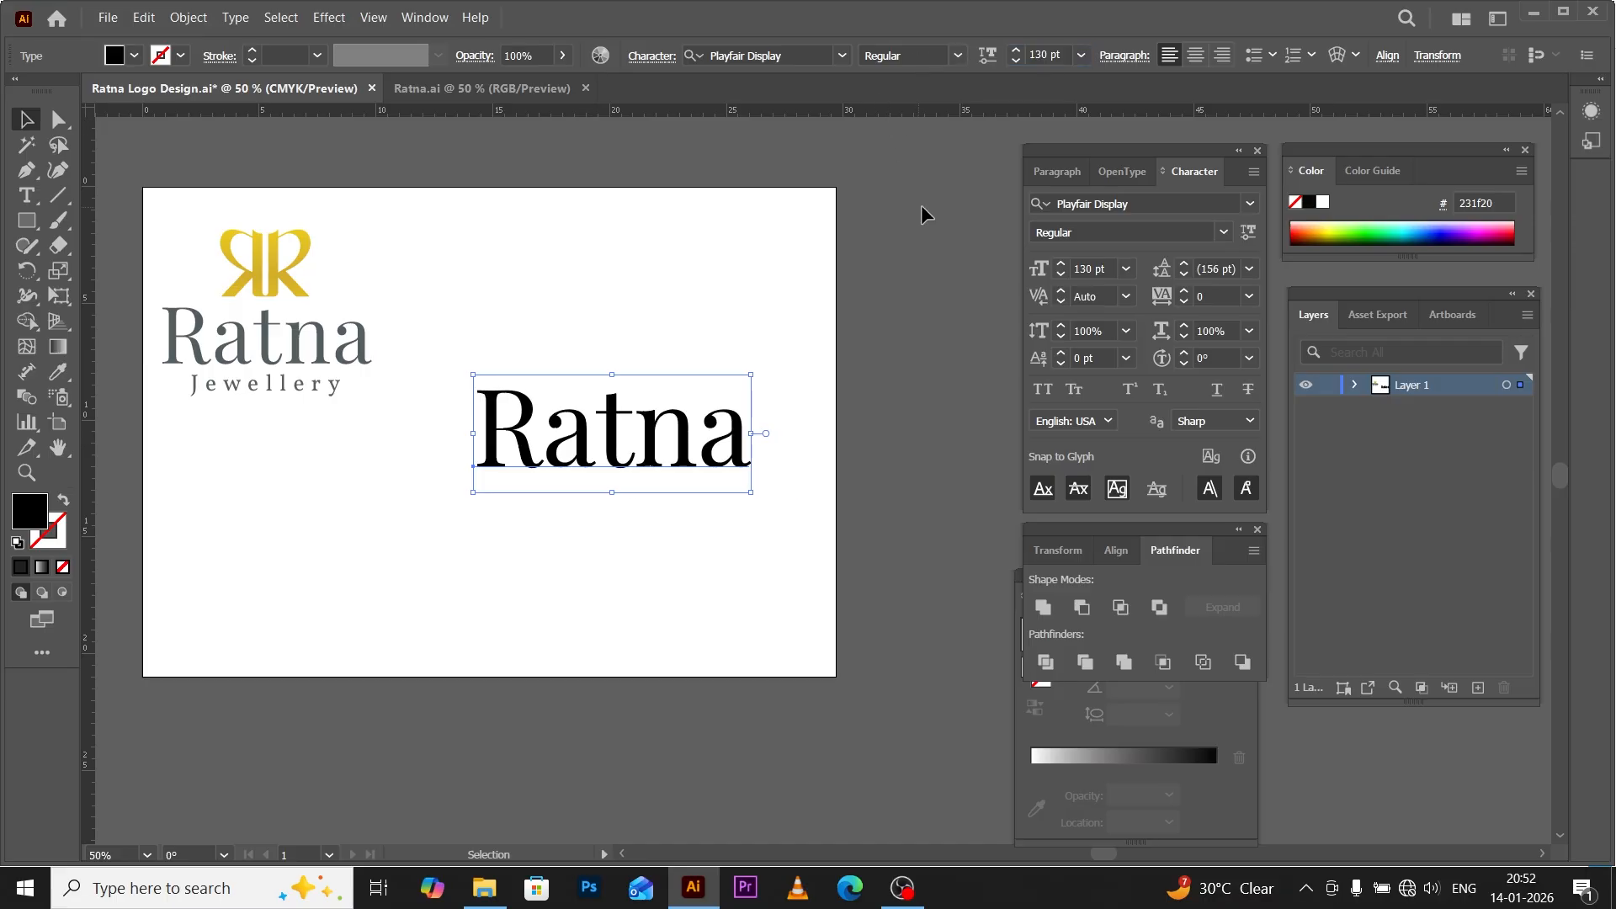
pyautogui.hotkey('ctrl', 'z')
pyautogui.hotkey('ctrl', 'z')
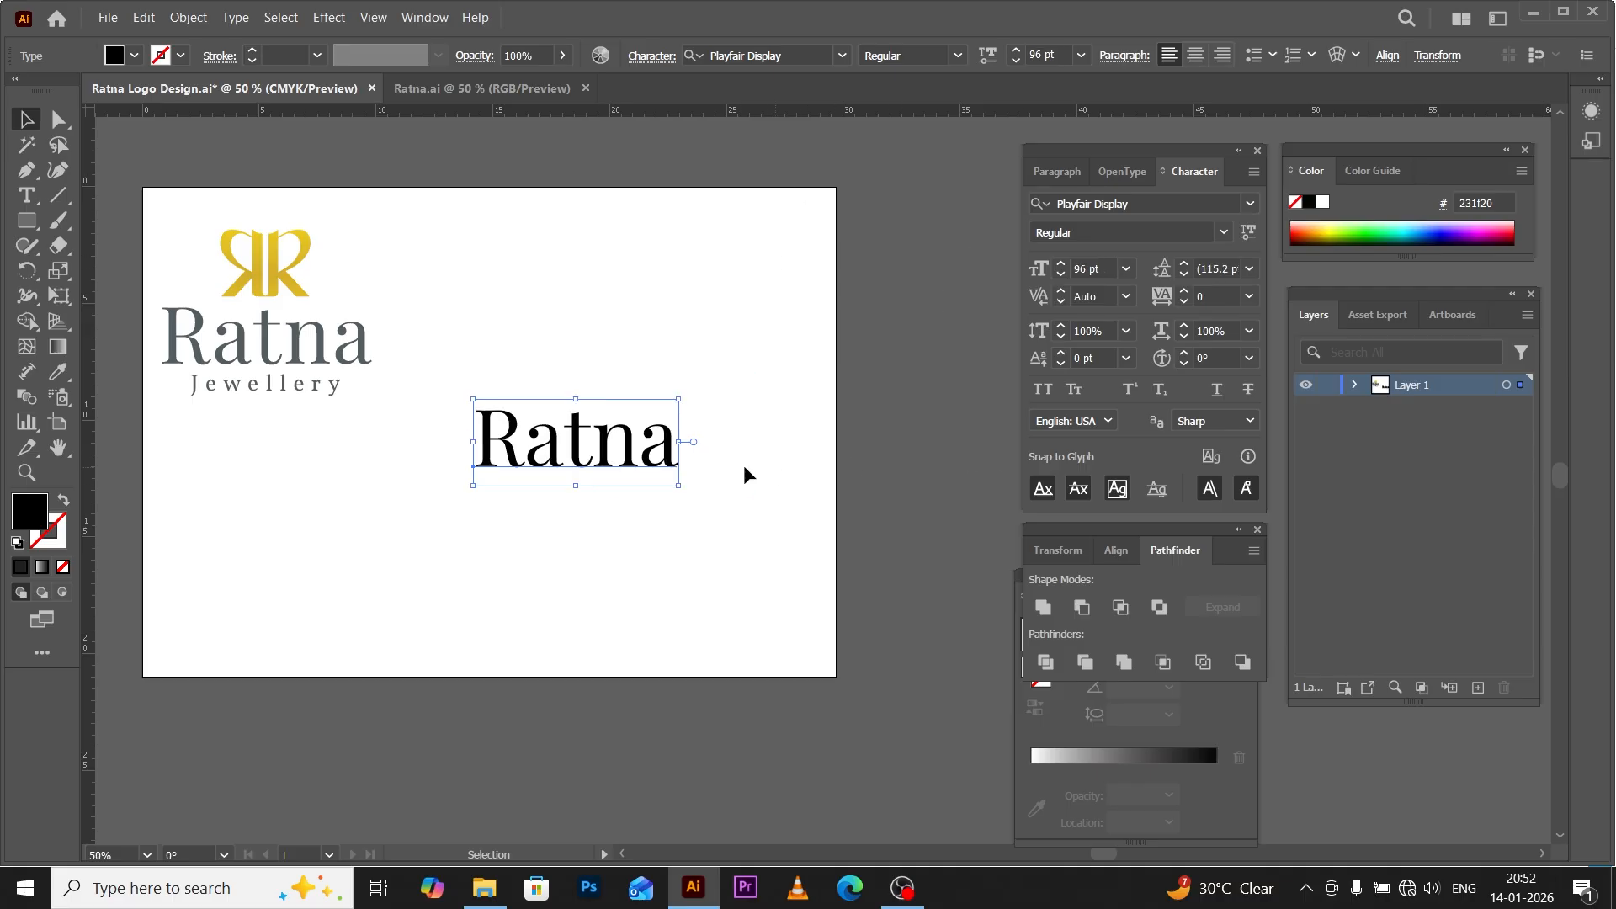
# Select the Ratna wordmark text inside the logo and examine its fill color values in the Color Picker.
pyautogui.click(202, 344)
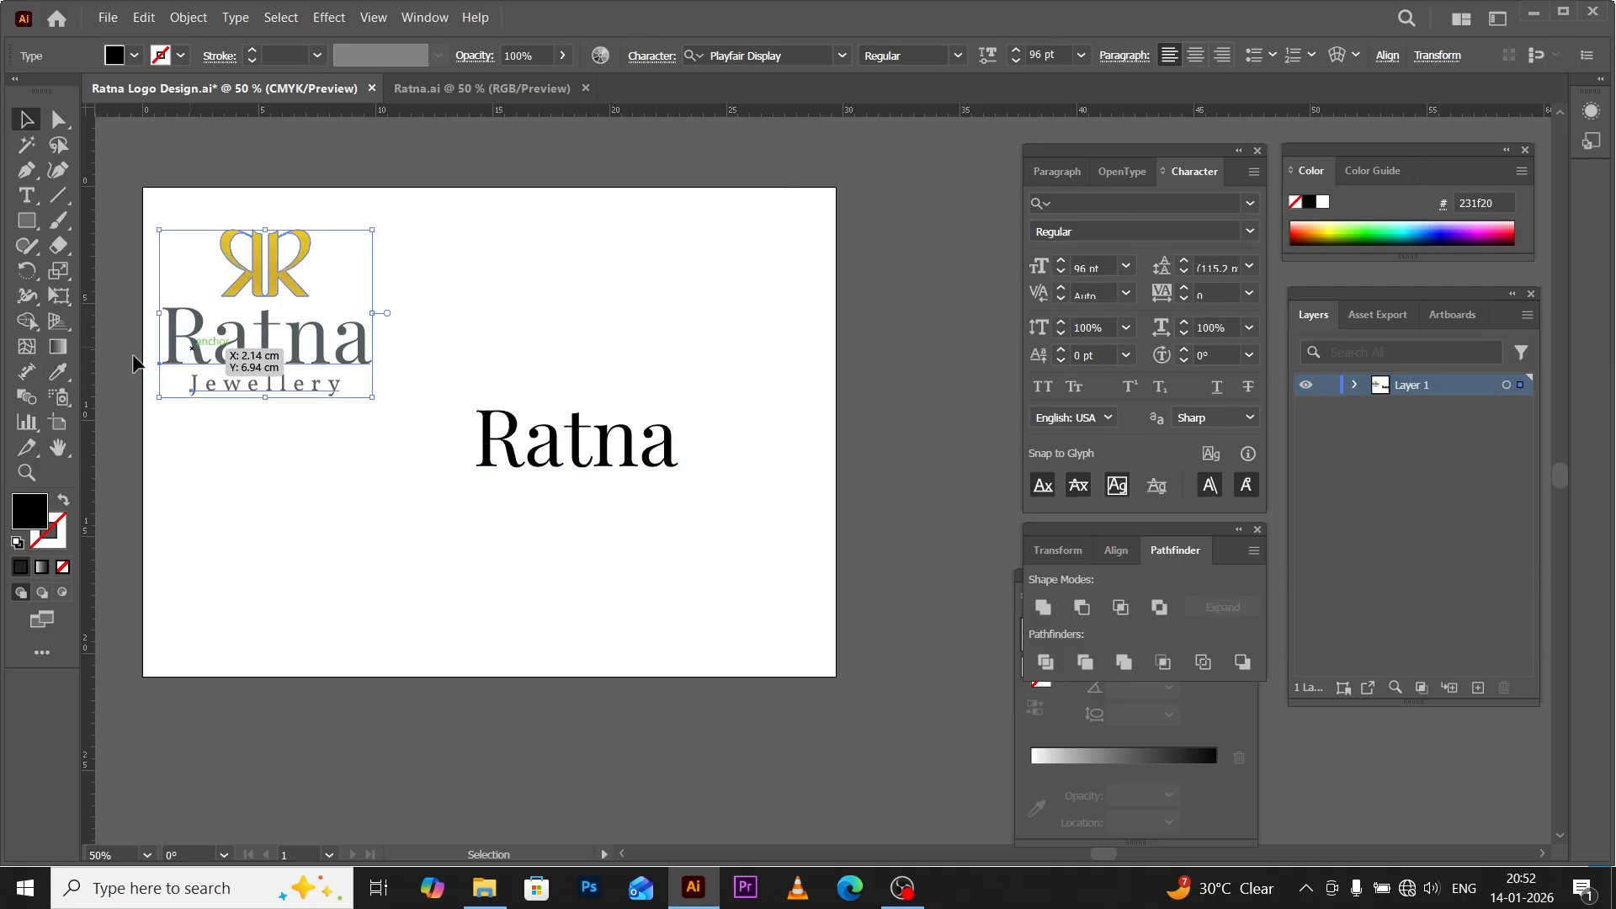
pyautogui.click(155, 429)
pyautogui.press('t')
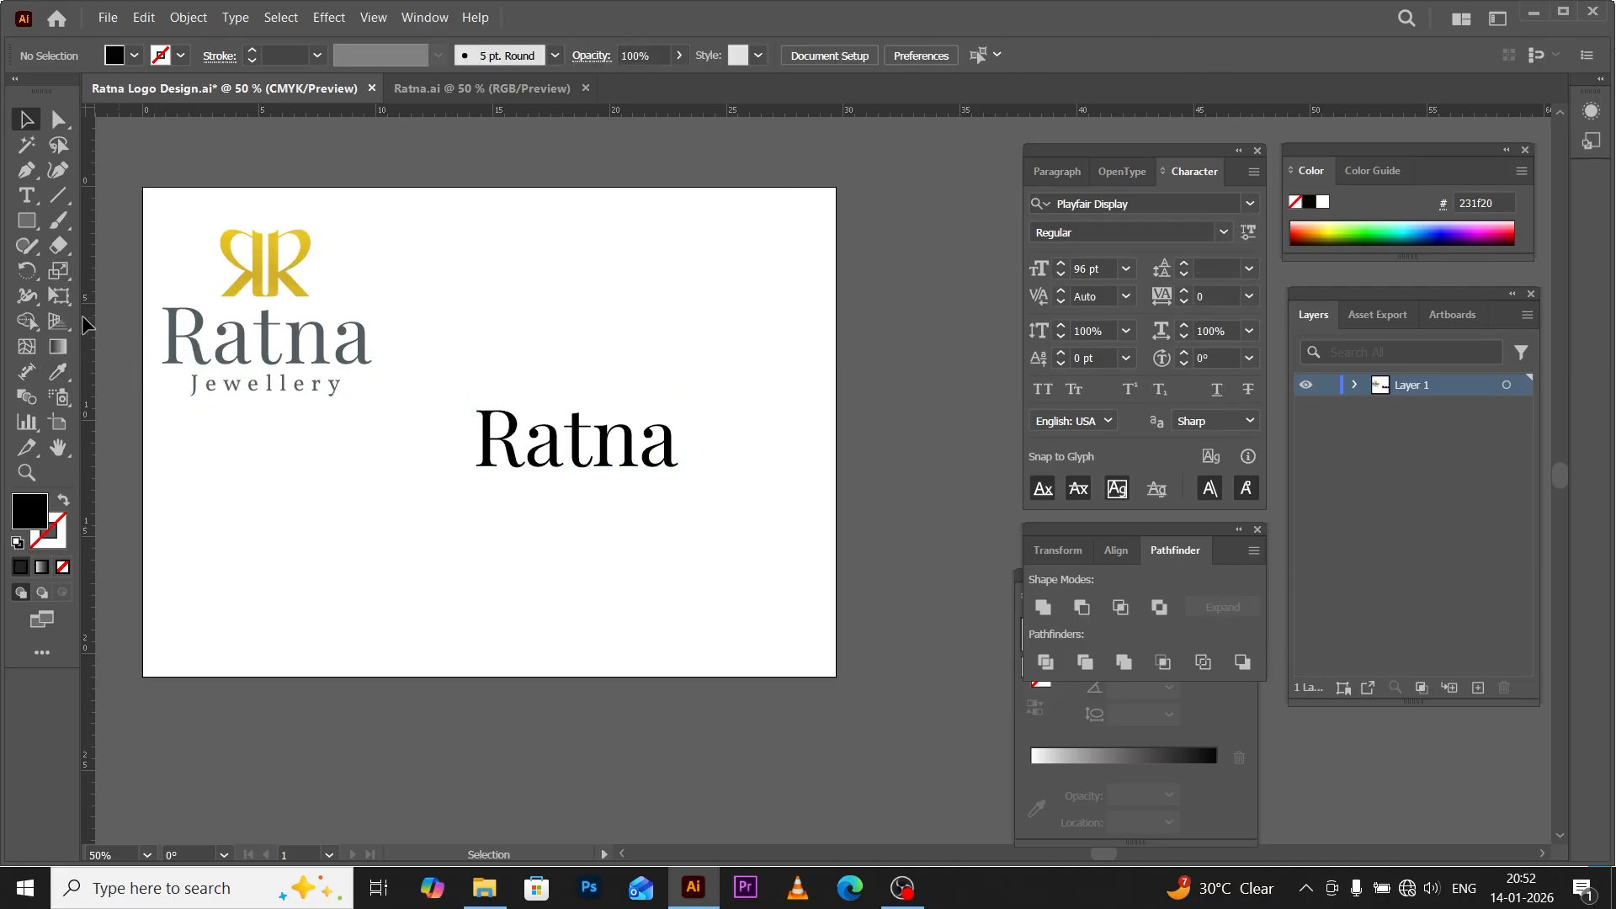
pyautogui.hotkey('ctrl', '+')
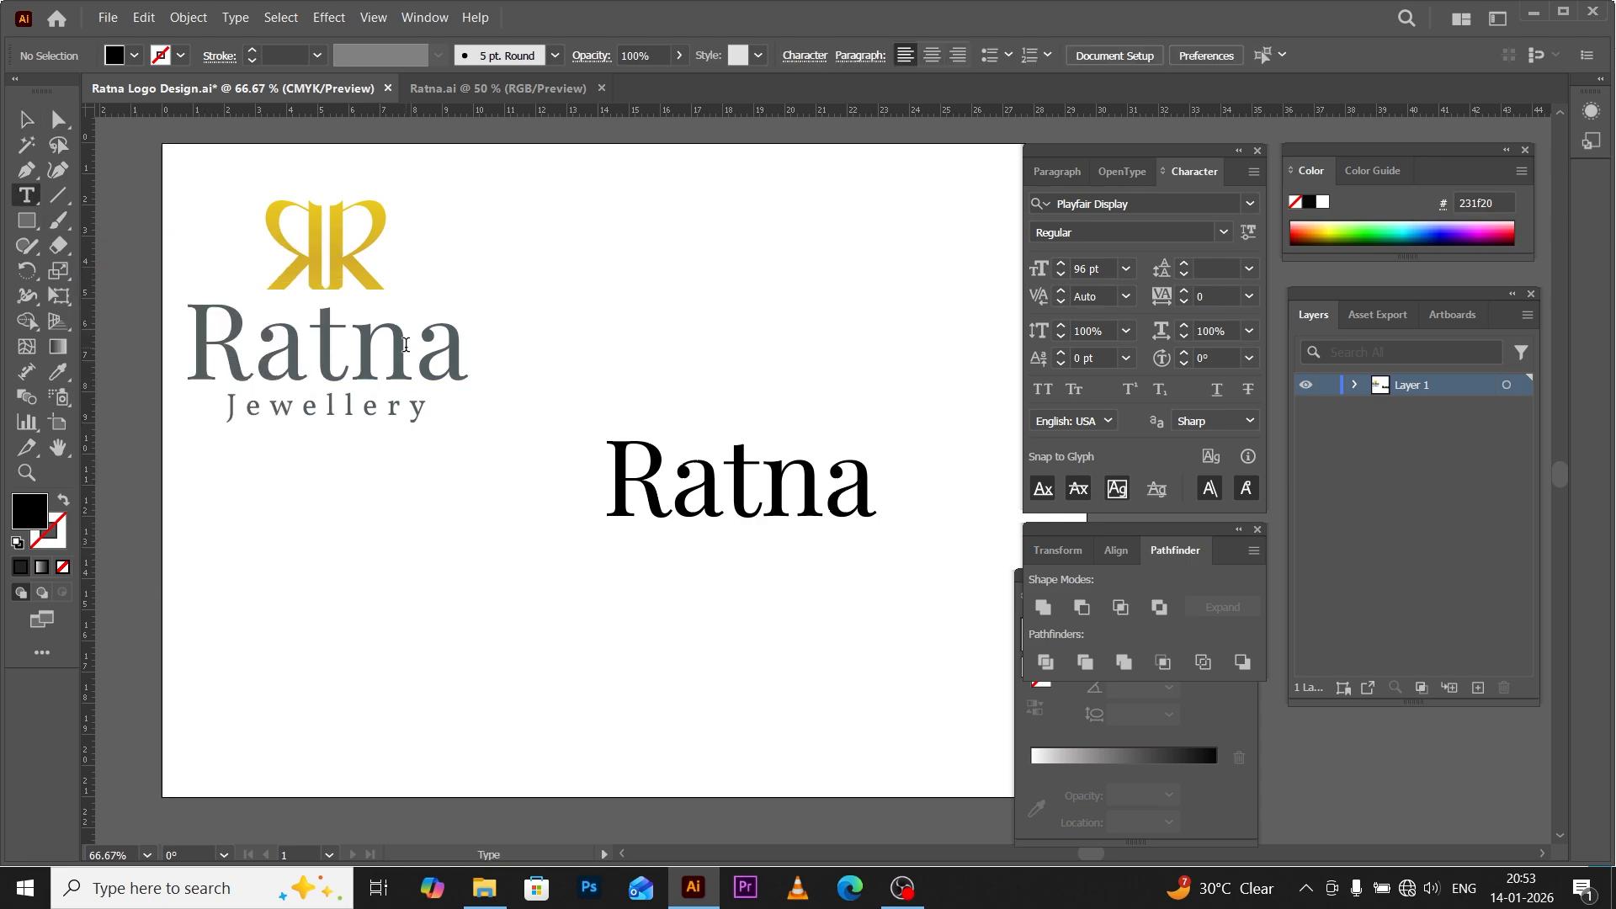
pyautogui.moveTo(201, 366); pyautogui.dragTo(468, 371)
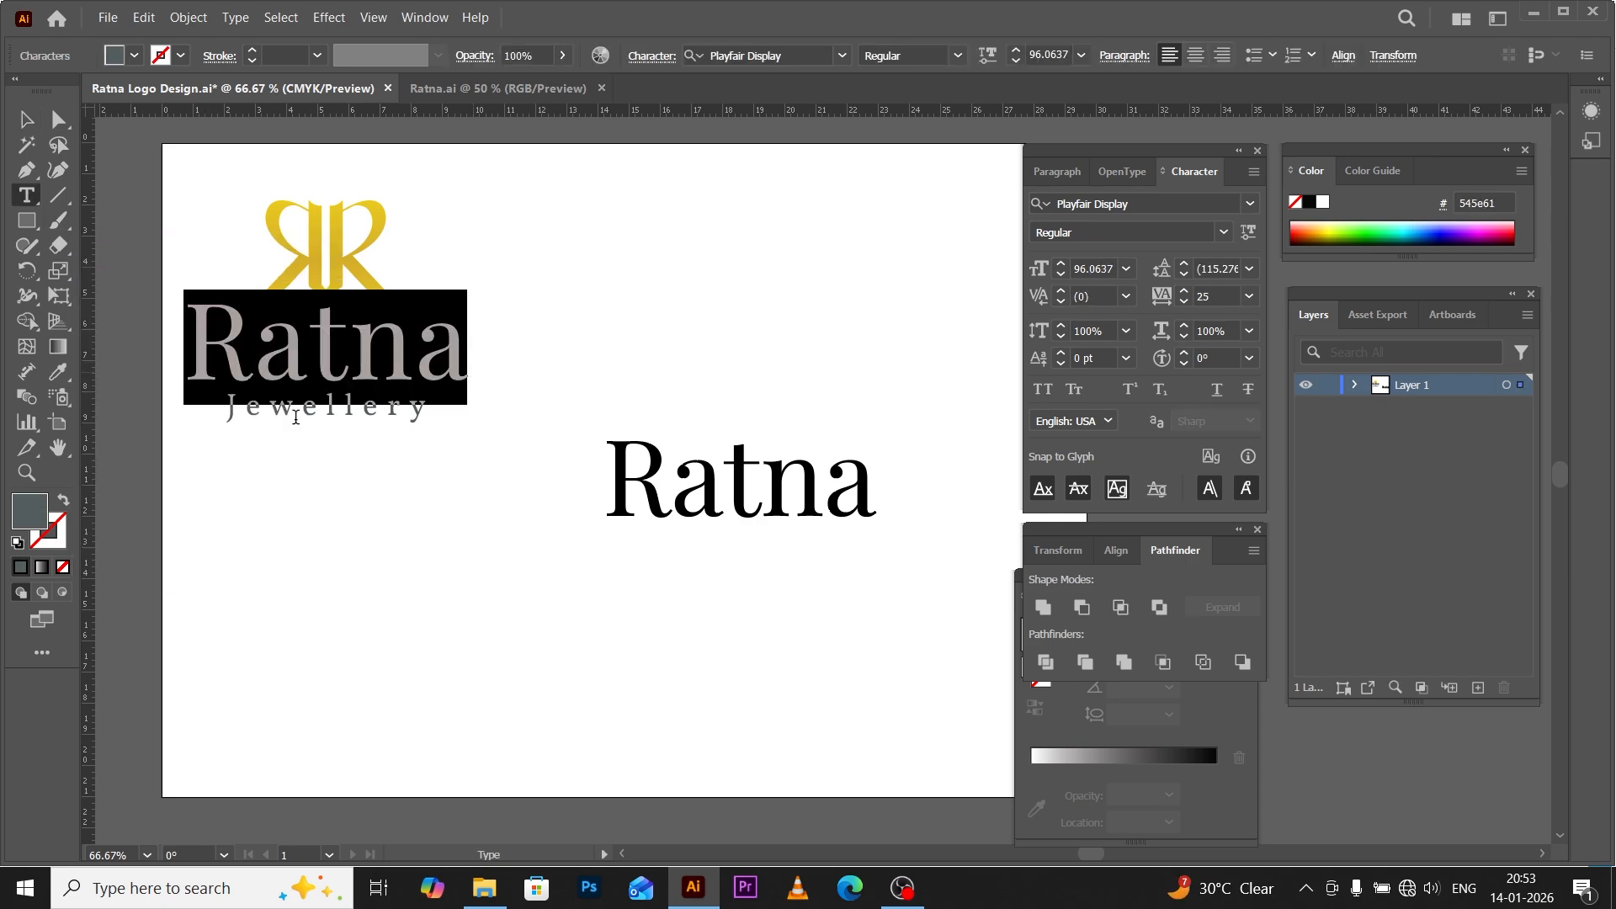
pyautogui.doubleClick(38, 514)
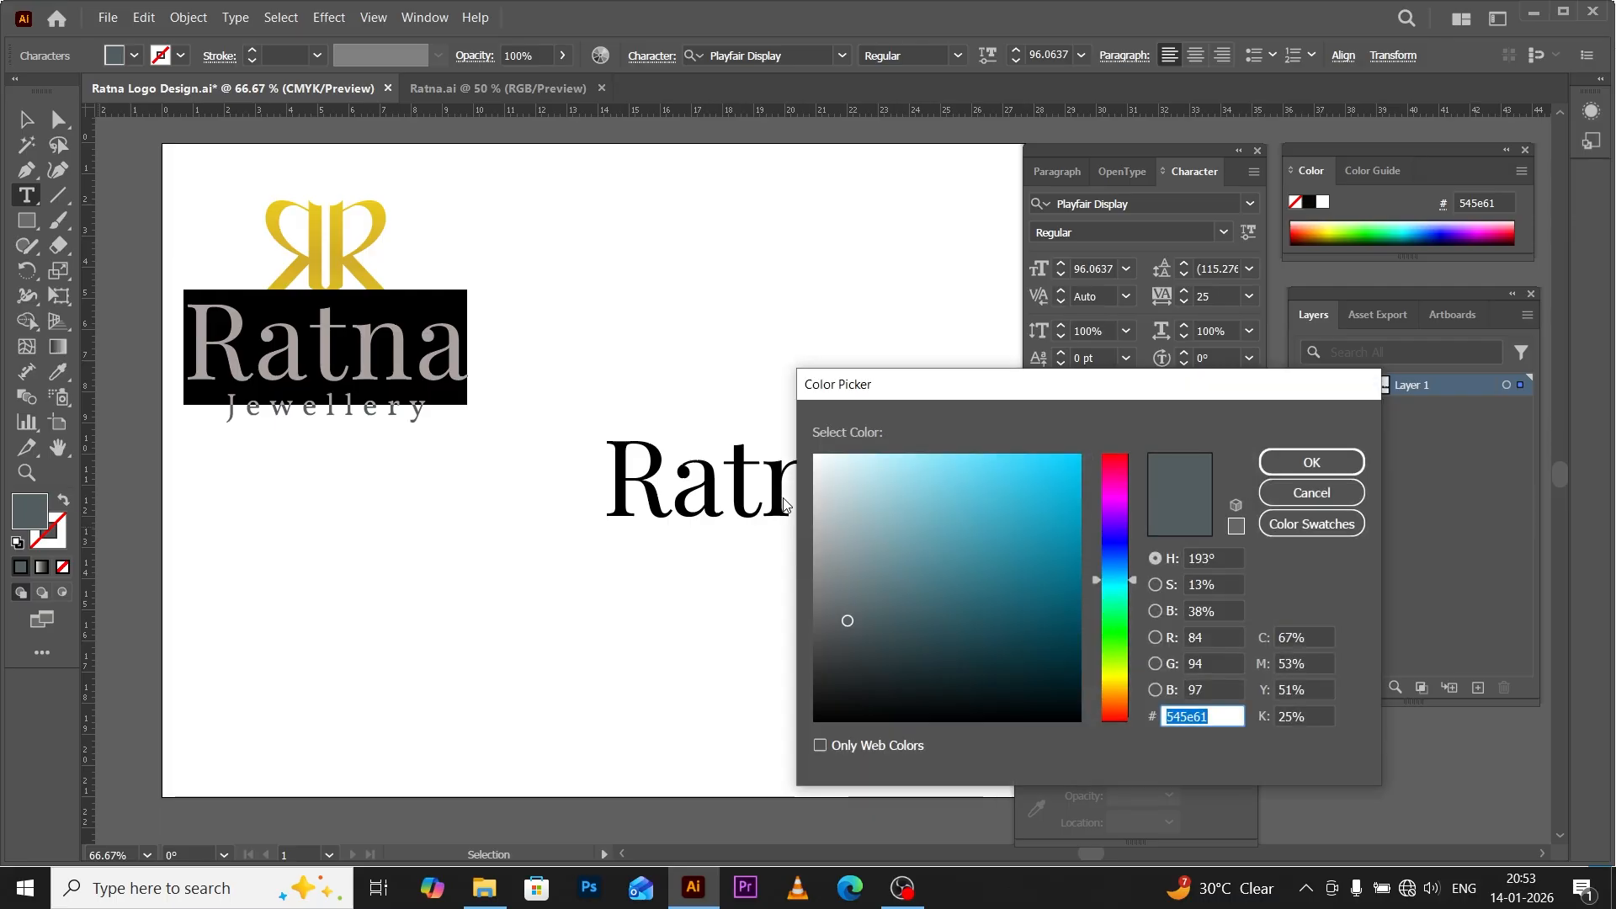
pyautogui.moveTo(1081, 400); pyautogui.dragTo(897, 207)
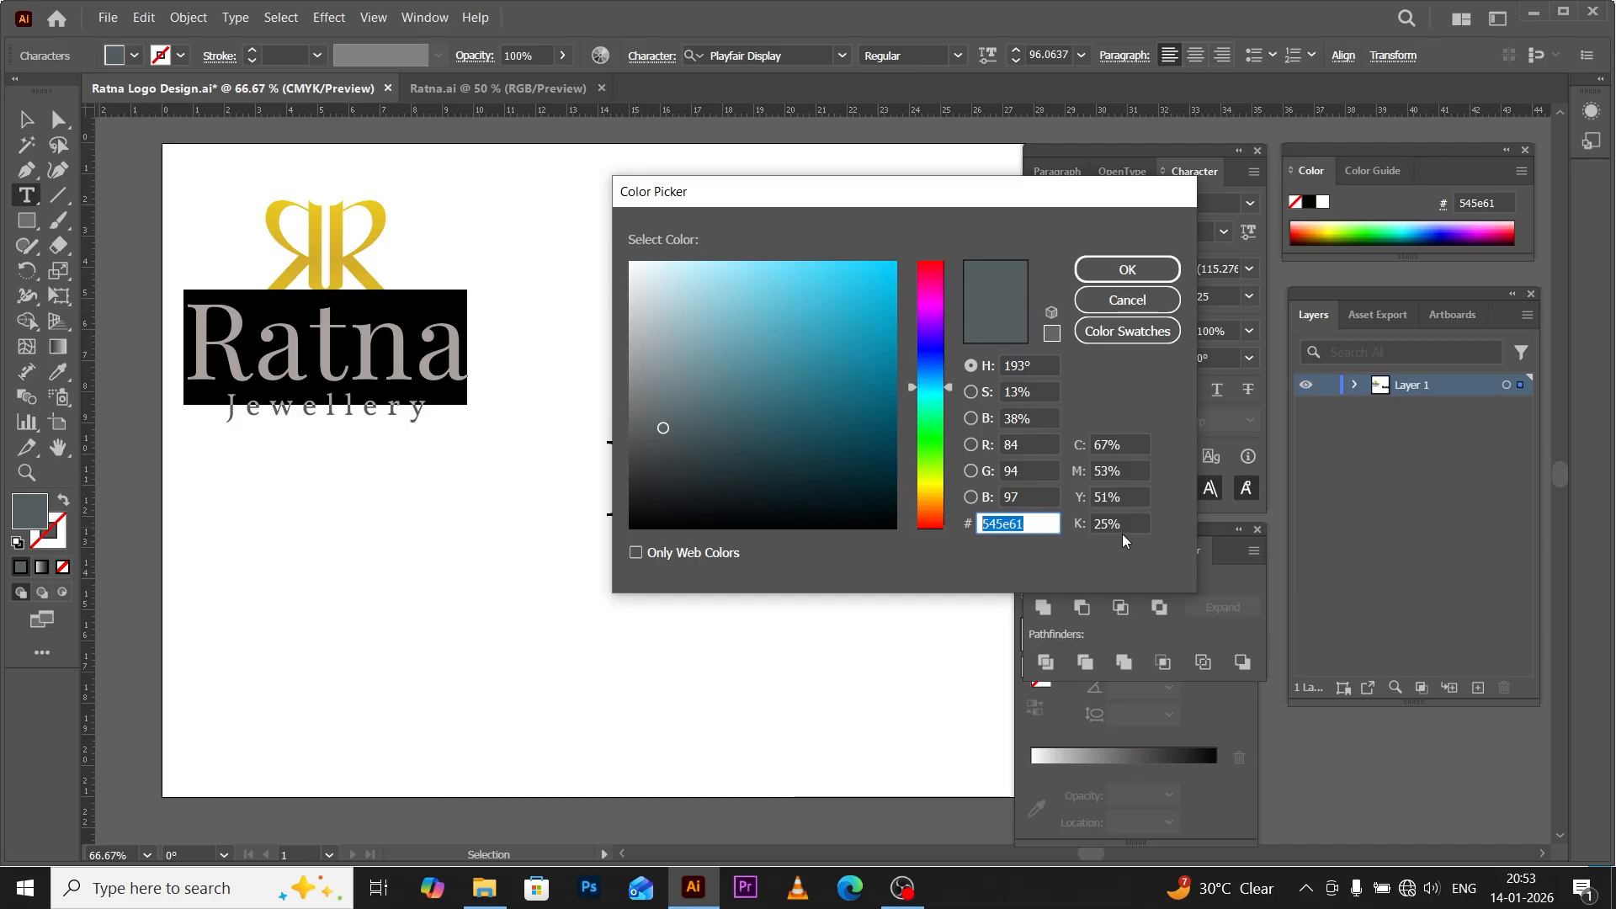
pyautogui.click(1127, 269)
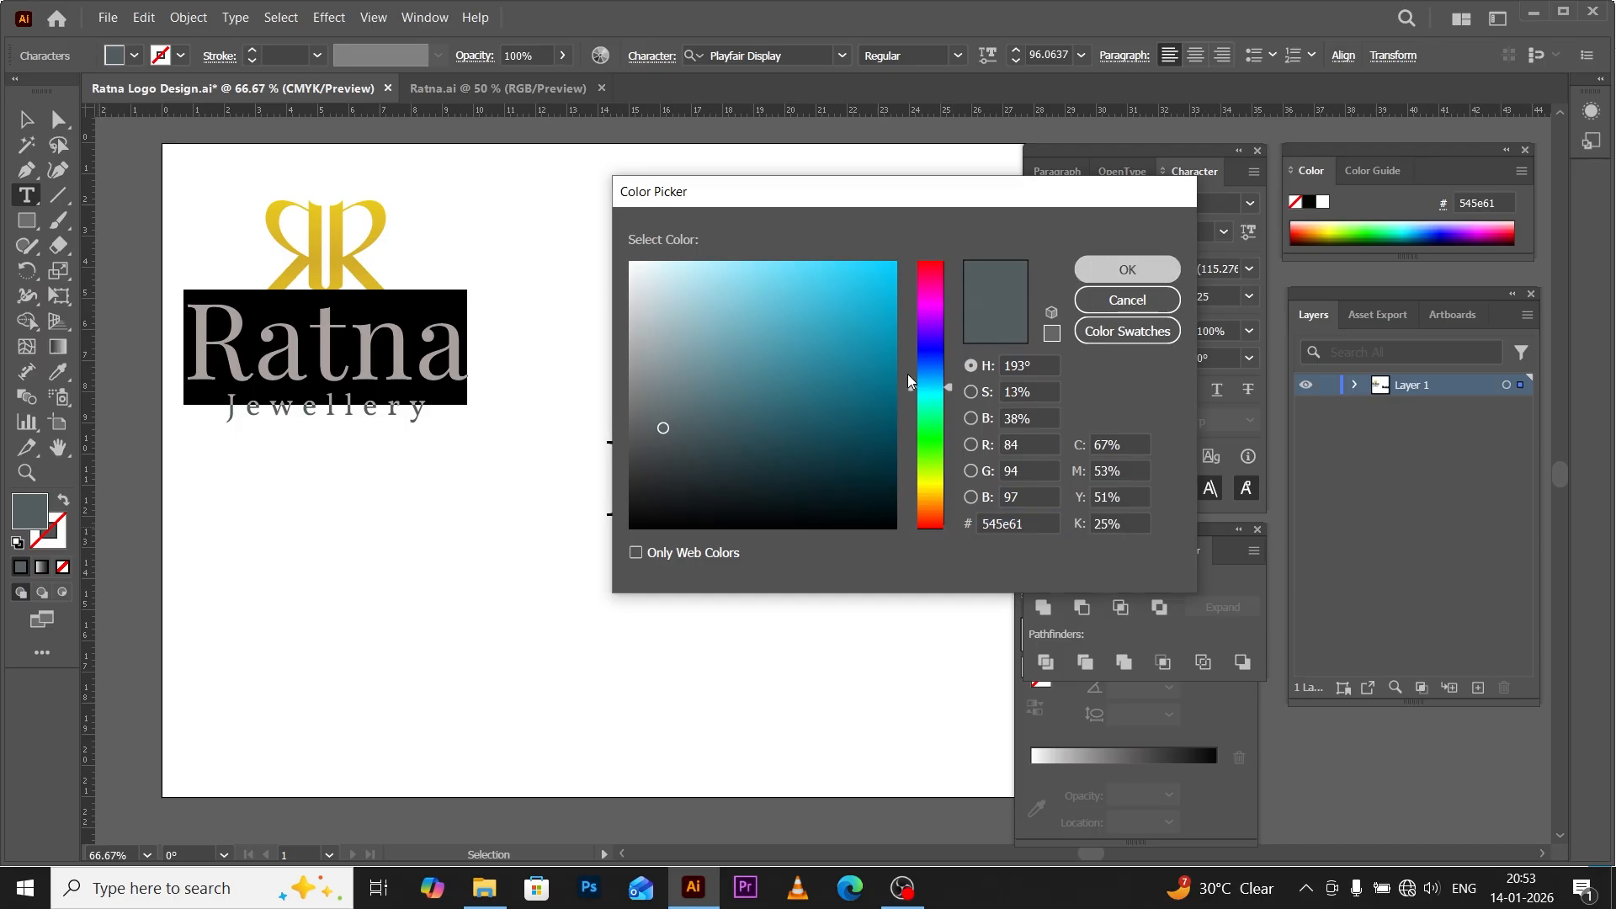
# Set the fill color of the new Ratna text to hex 545e61.
pyautogui.click(26, 119)
pyautogui.click(696, 530)
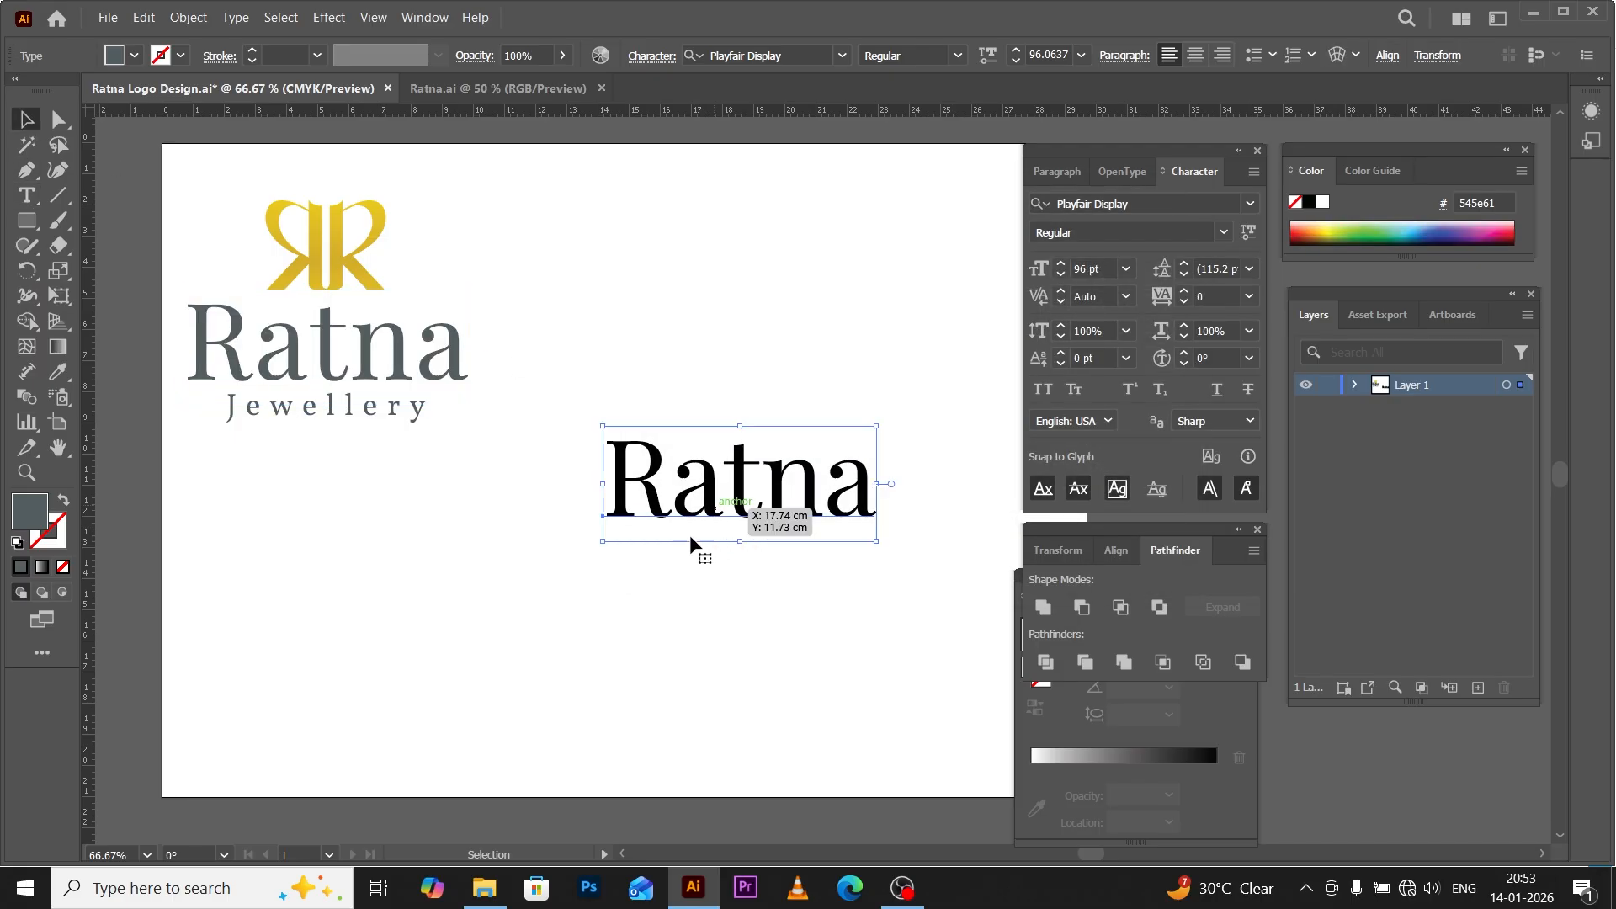
pyautogui.doubleClick(34, 517)
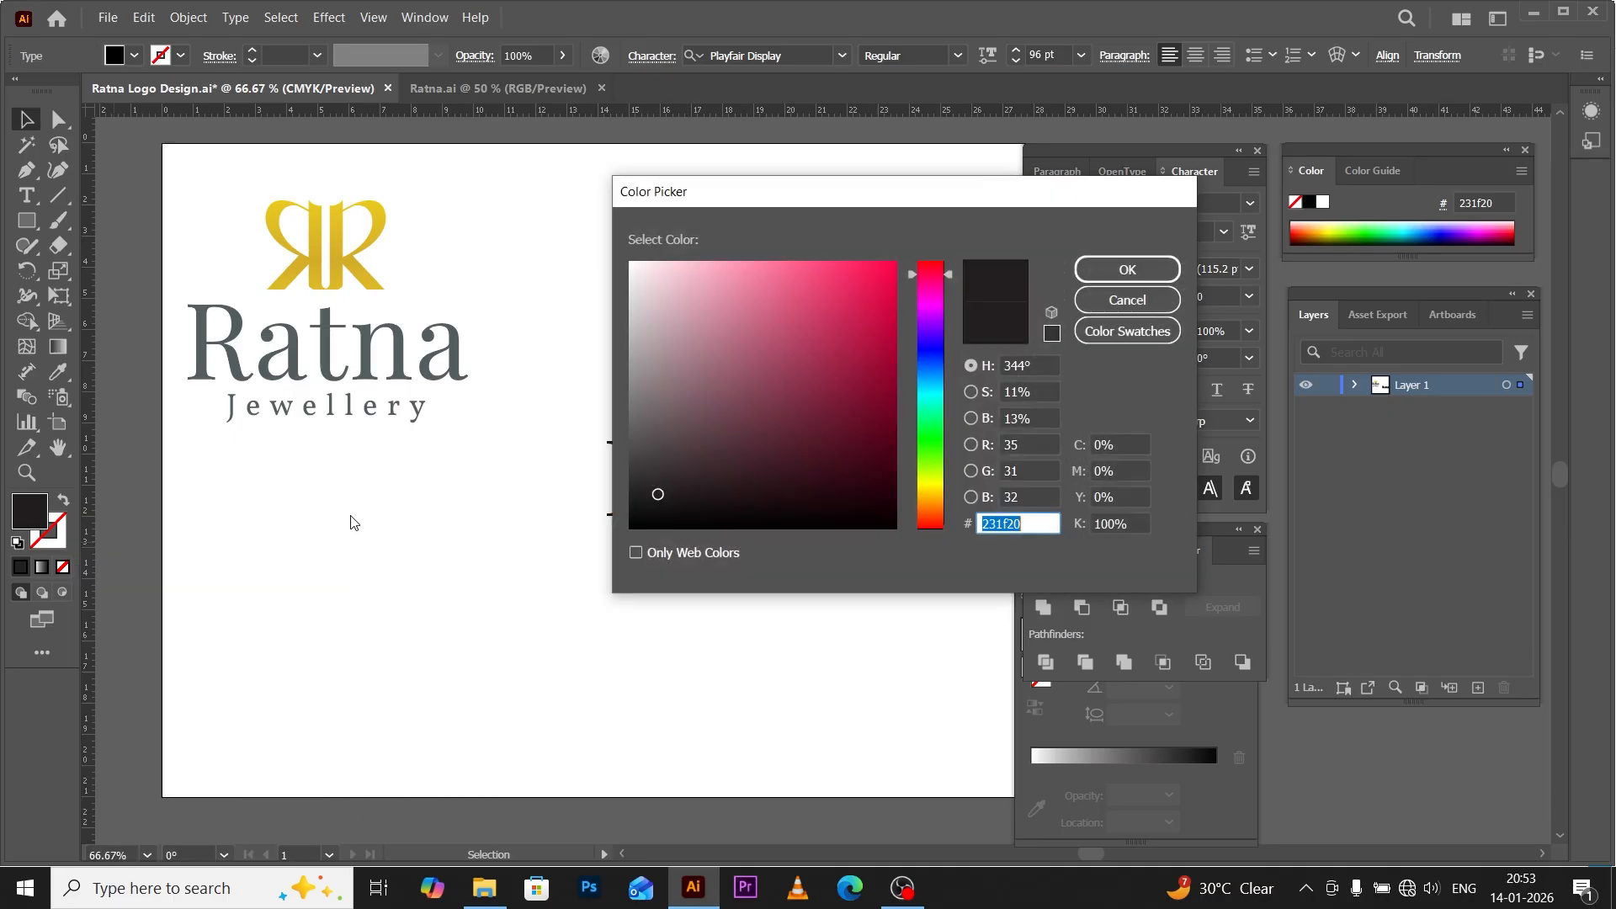
pyautogui.click(1037, 524)
pyautogui.doubleClick(1037, 524)
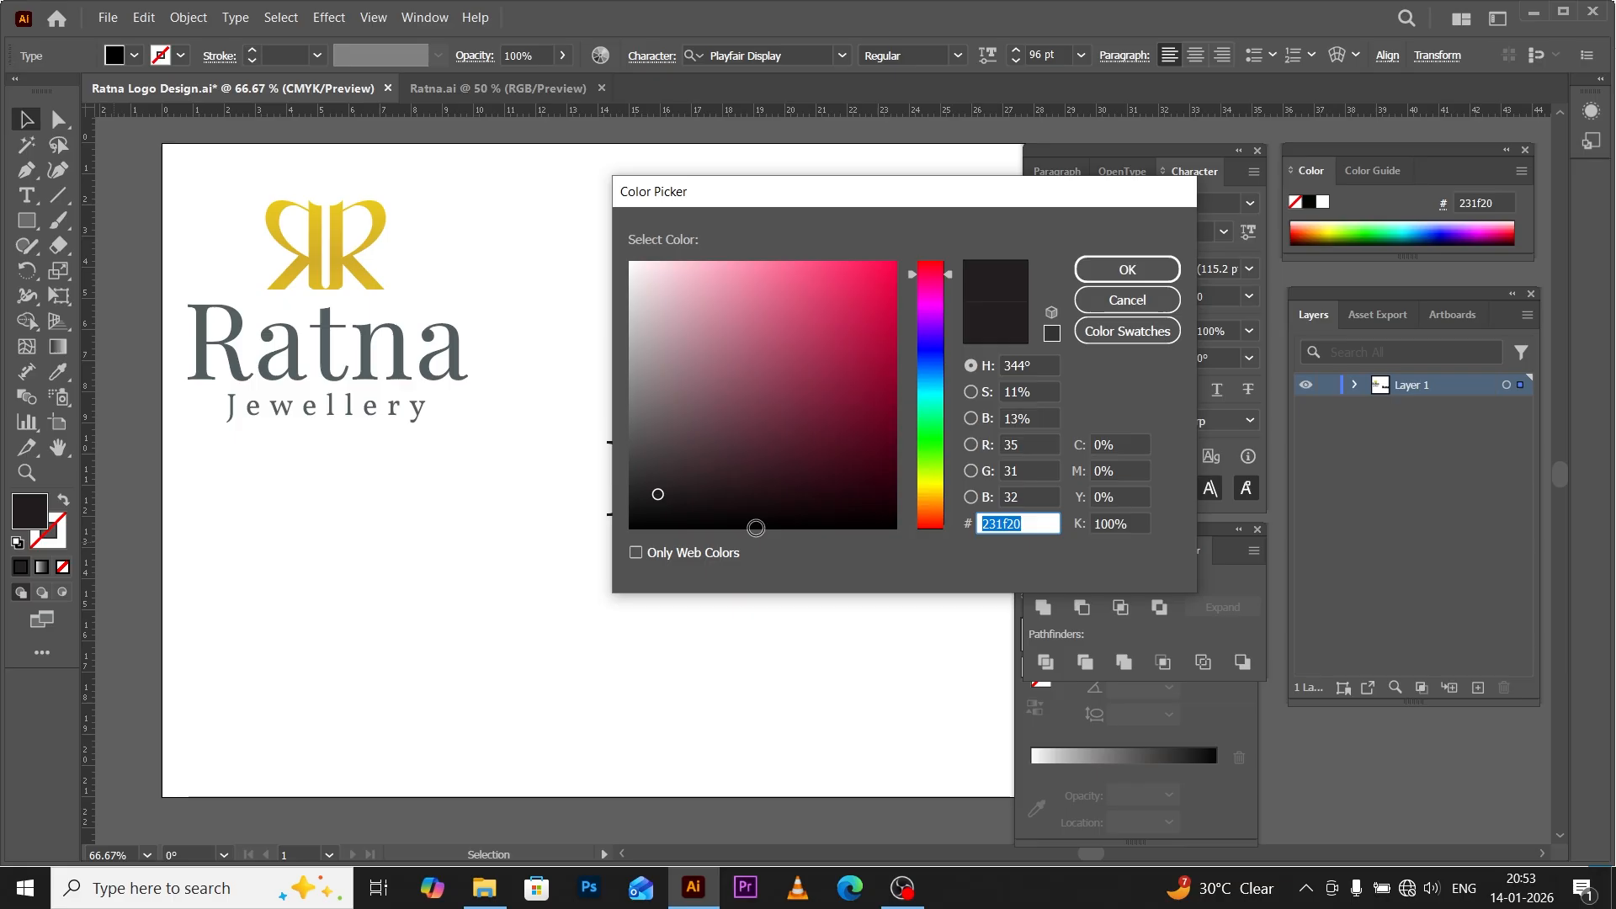
pyautogui.write('545e61')
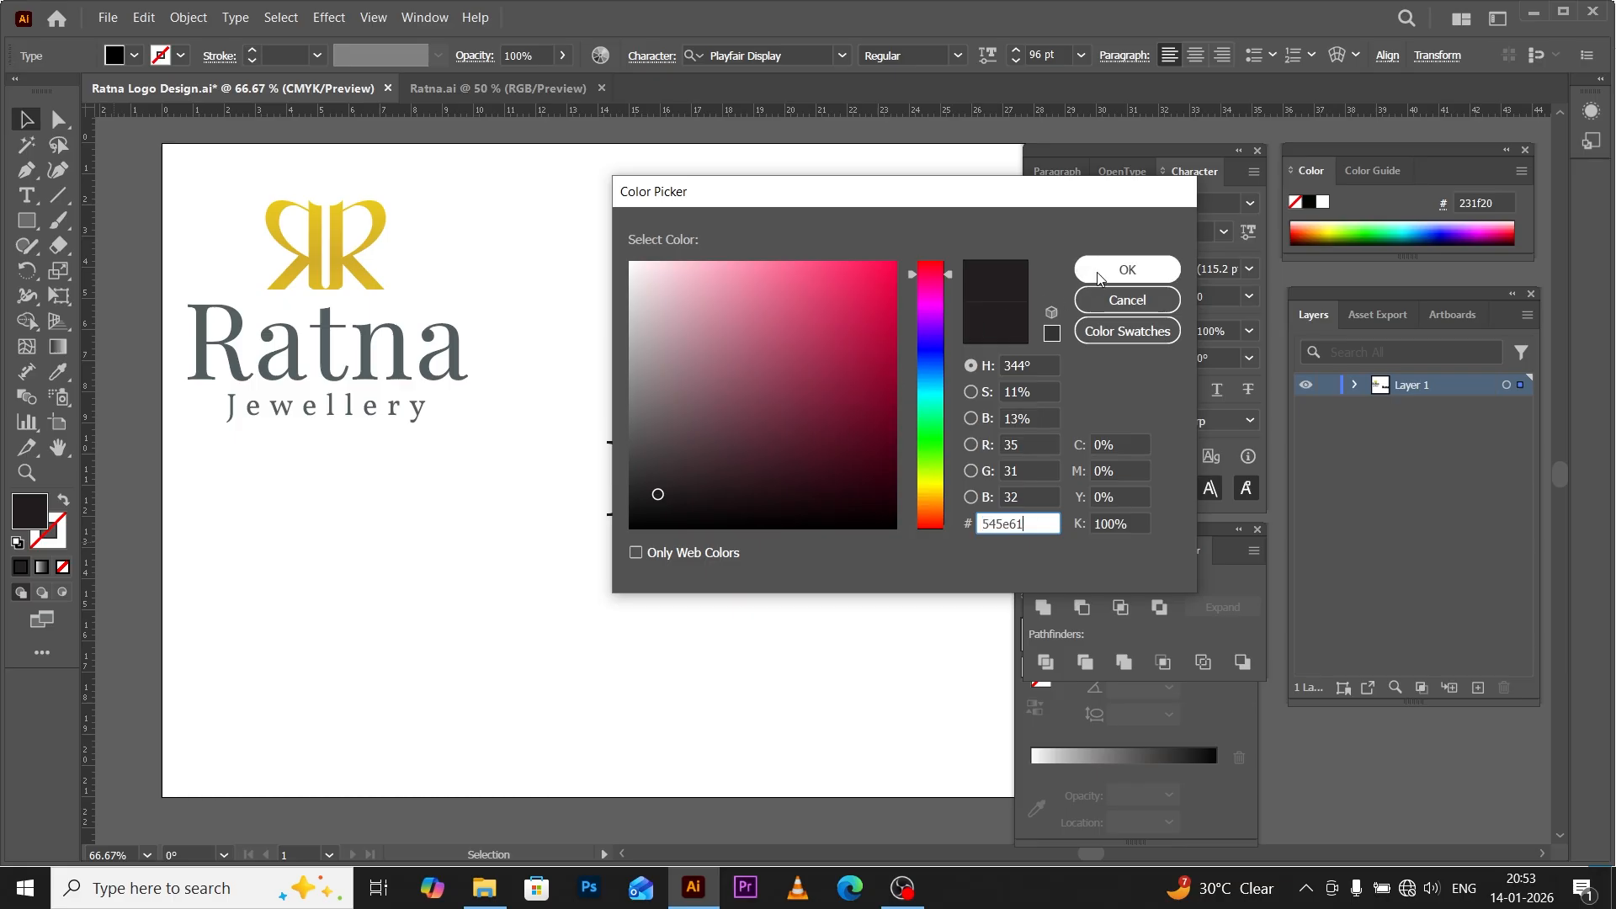
pyautogui.click(1127, 270)
pyautogui.click(545, 696)
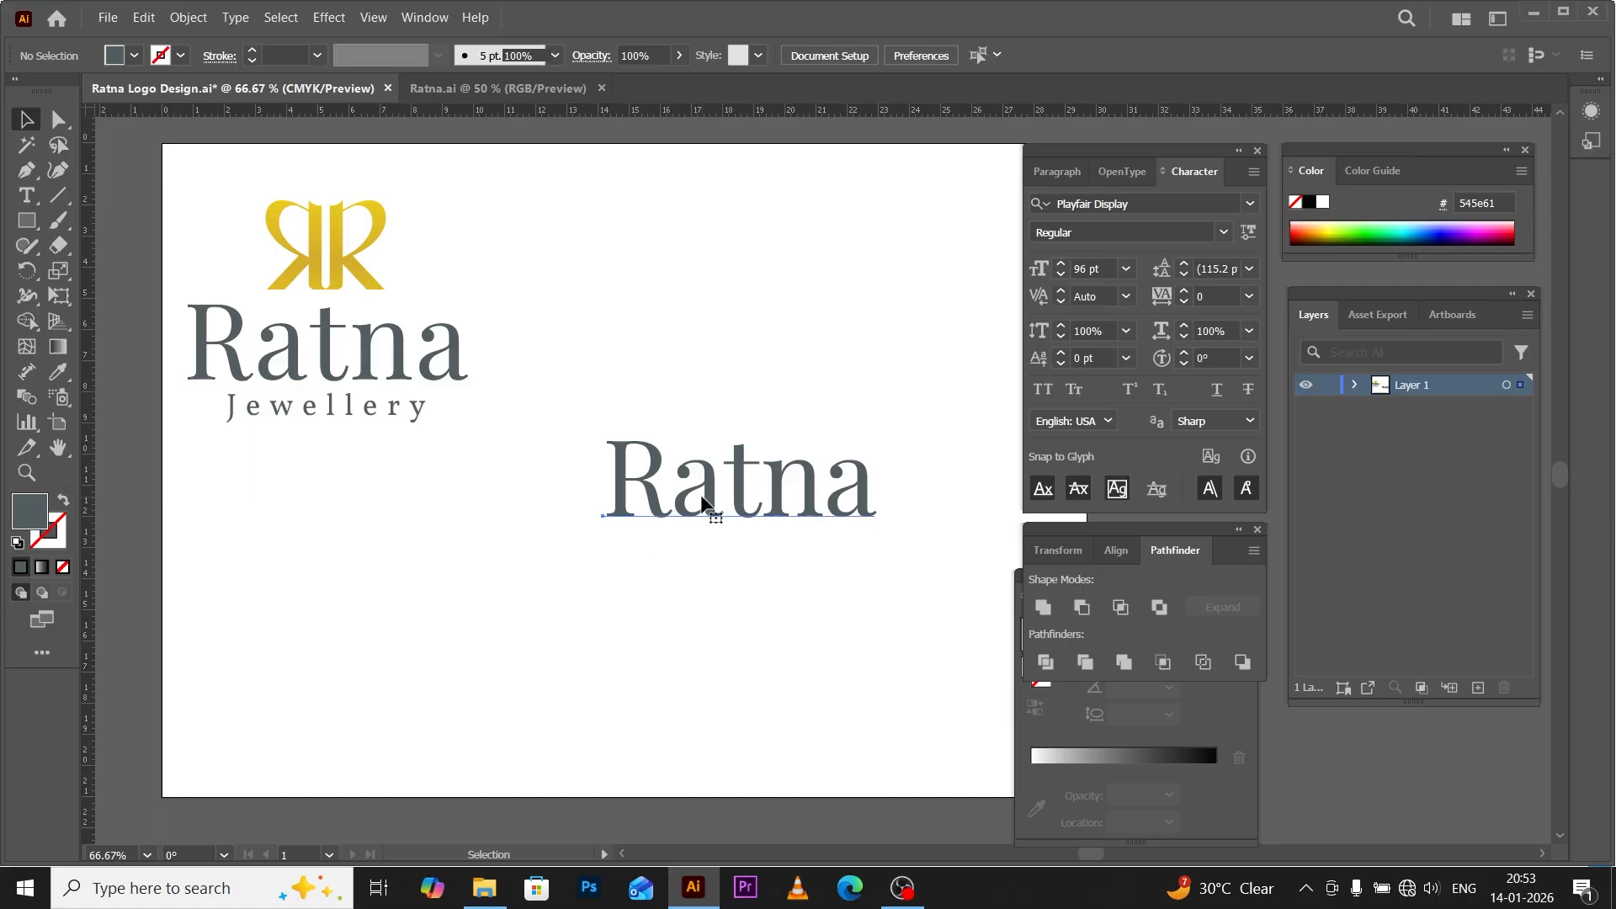
# Adjust the tracking of the new Ratna text, trying 200 and 75 before settling on 40.
pyautogui.click(708, 510)
pyautogui.click(1214, 297)
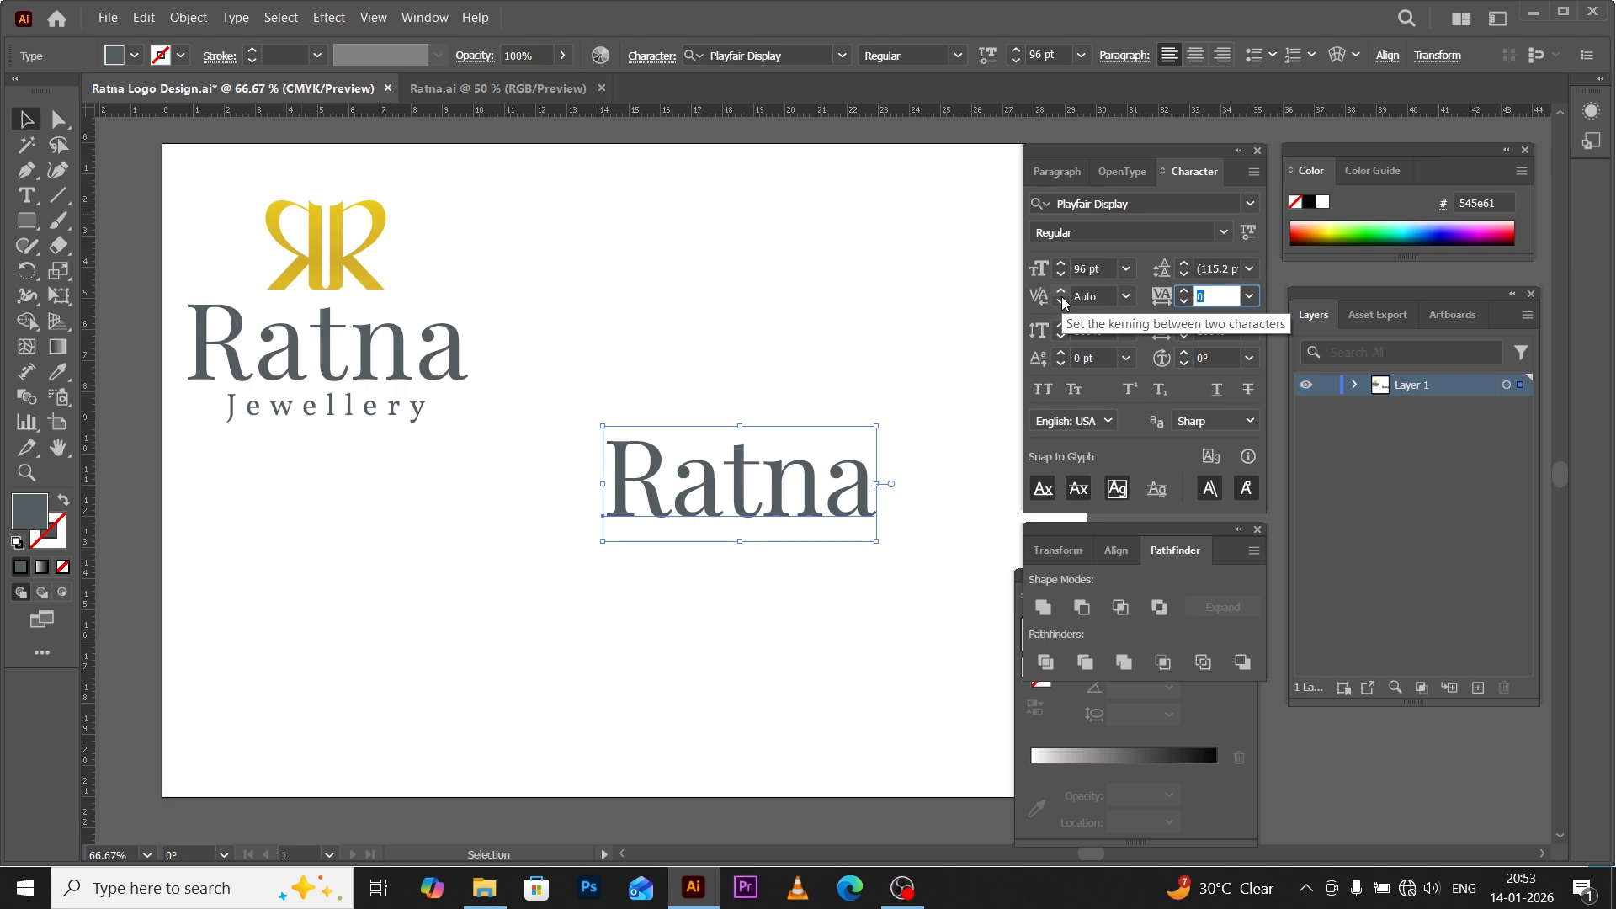
pyautogui.press('Return')
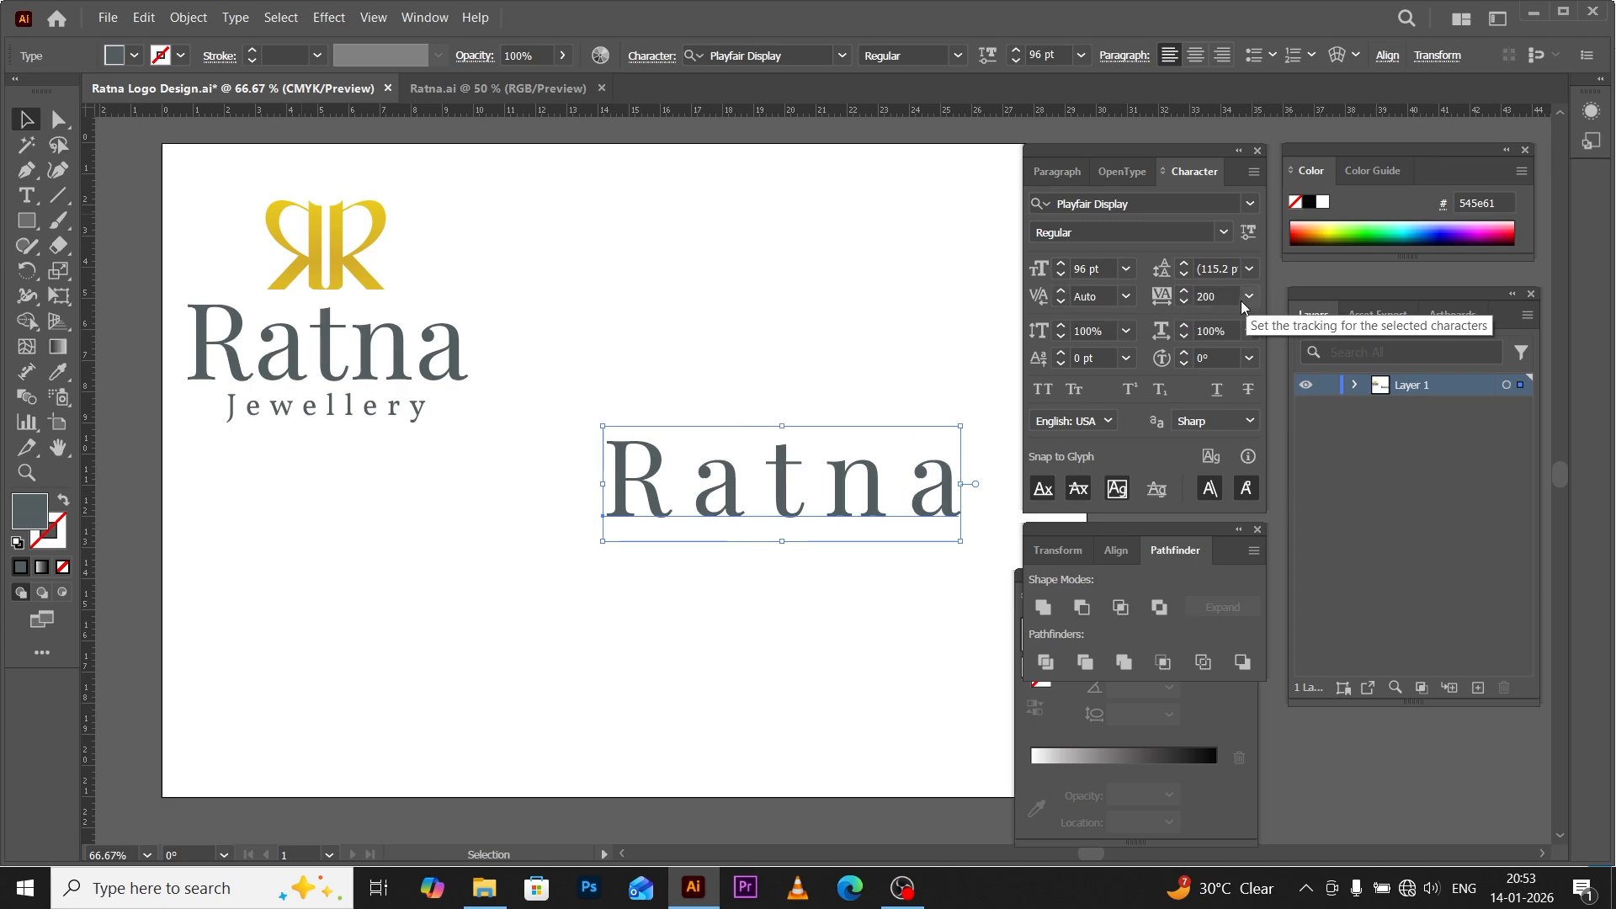
pyautogui.click(1214, 296)
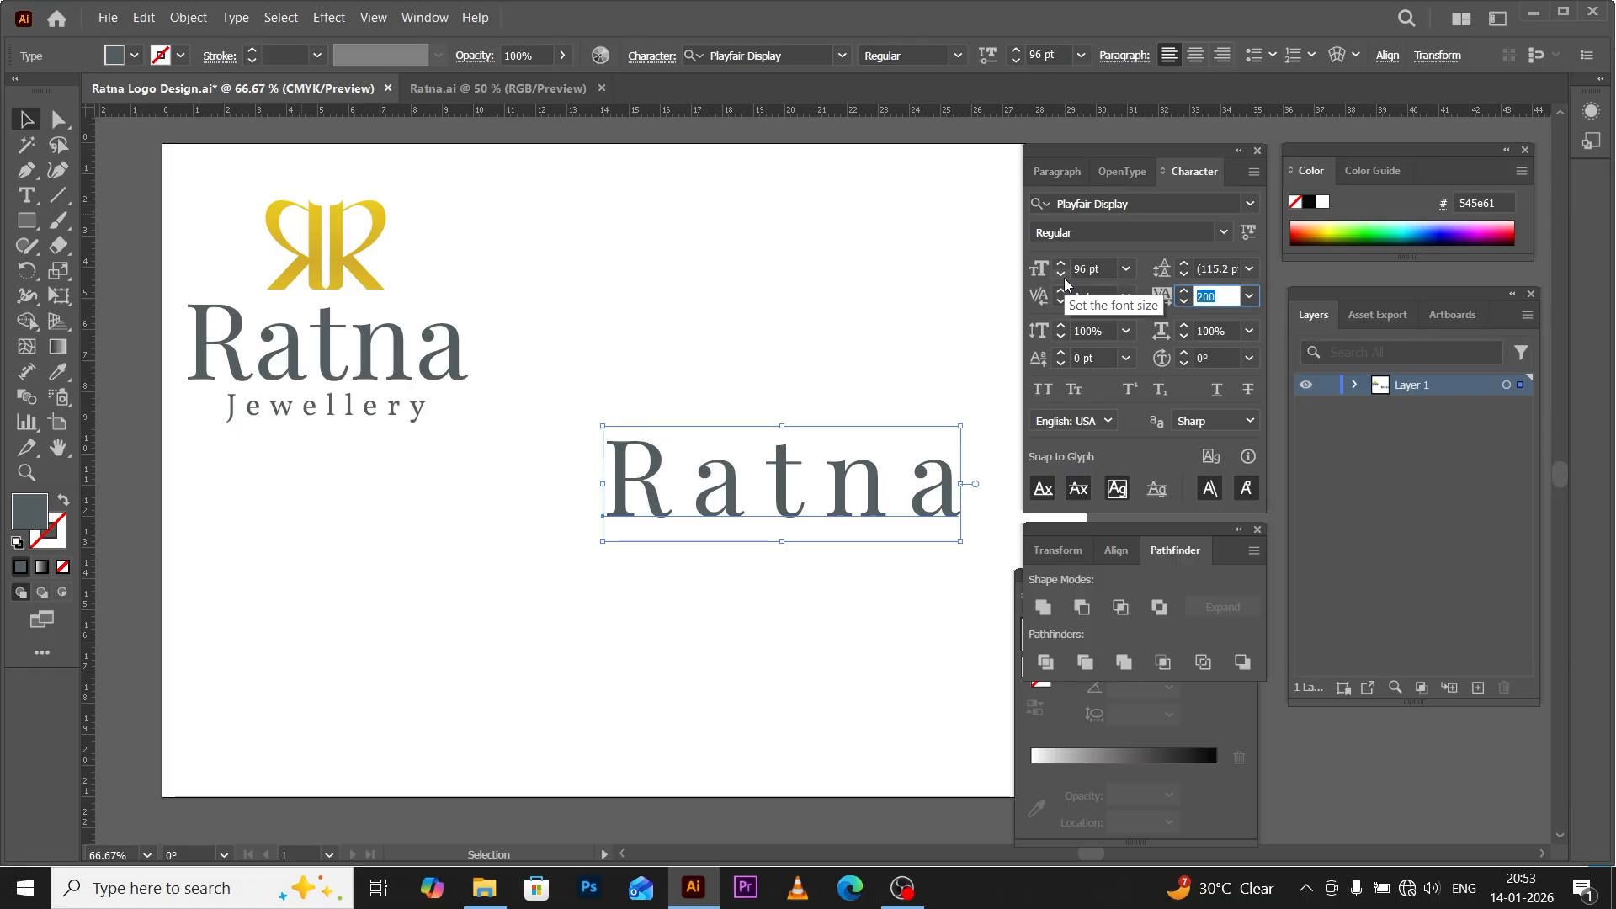
pyautogui.write('75')
pyautogui.press('Return')
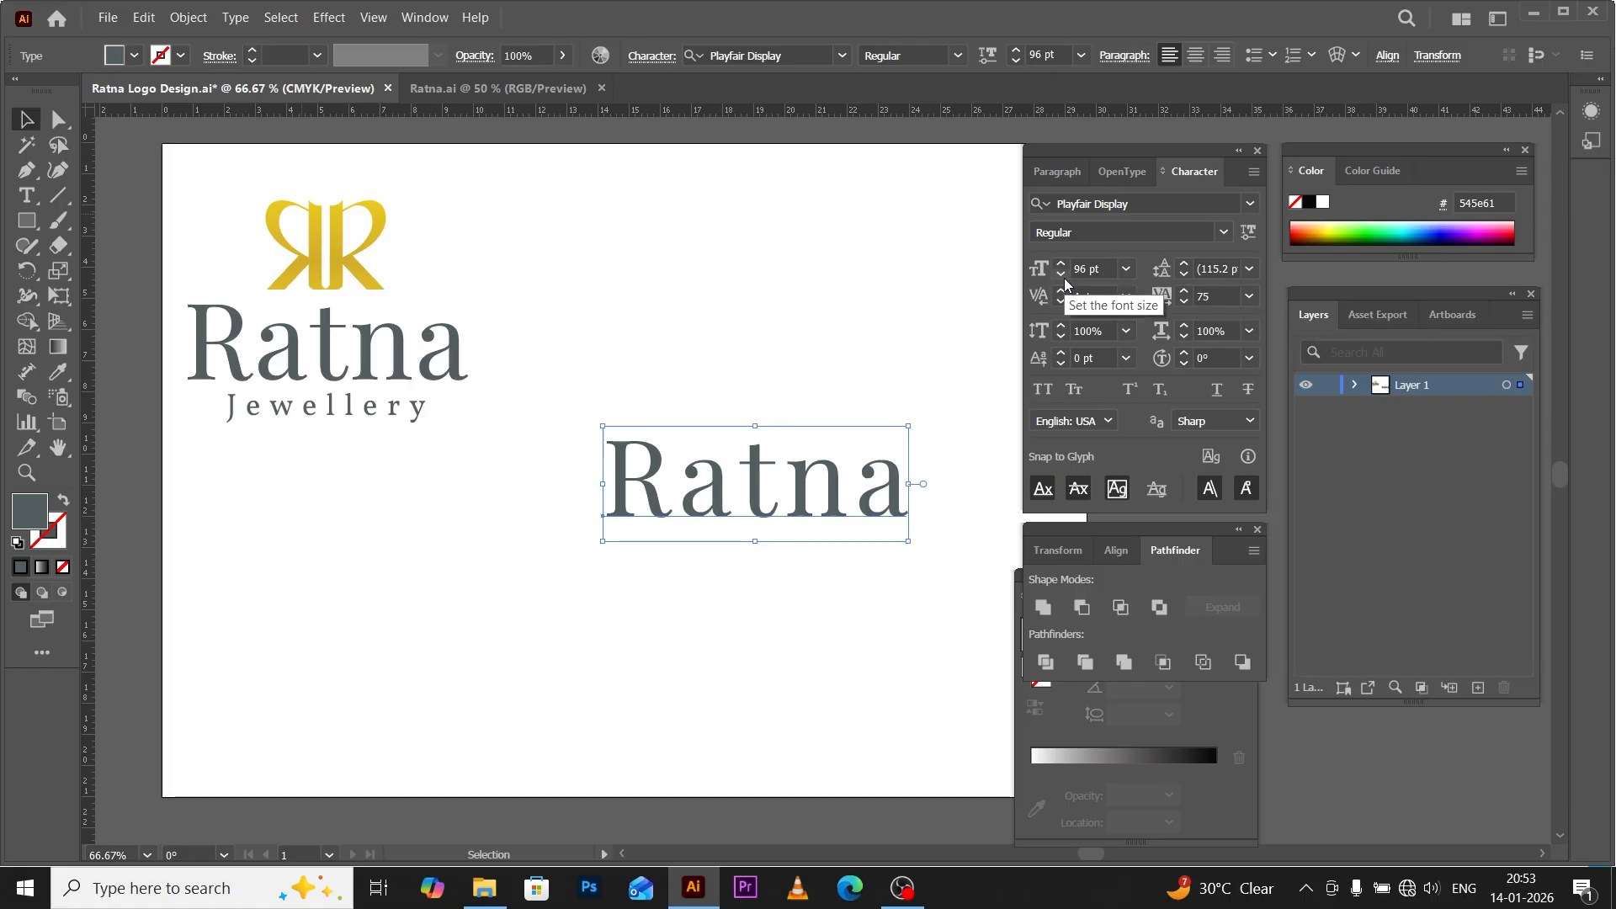
pyautogui.click(1214, 296)
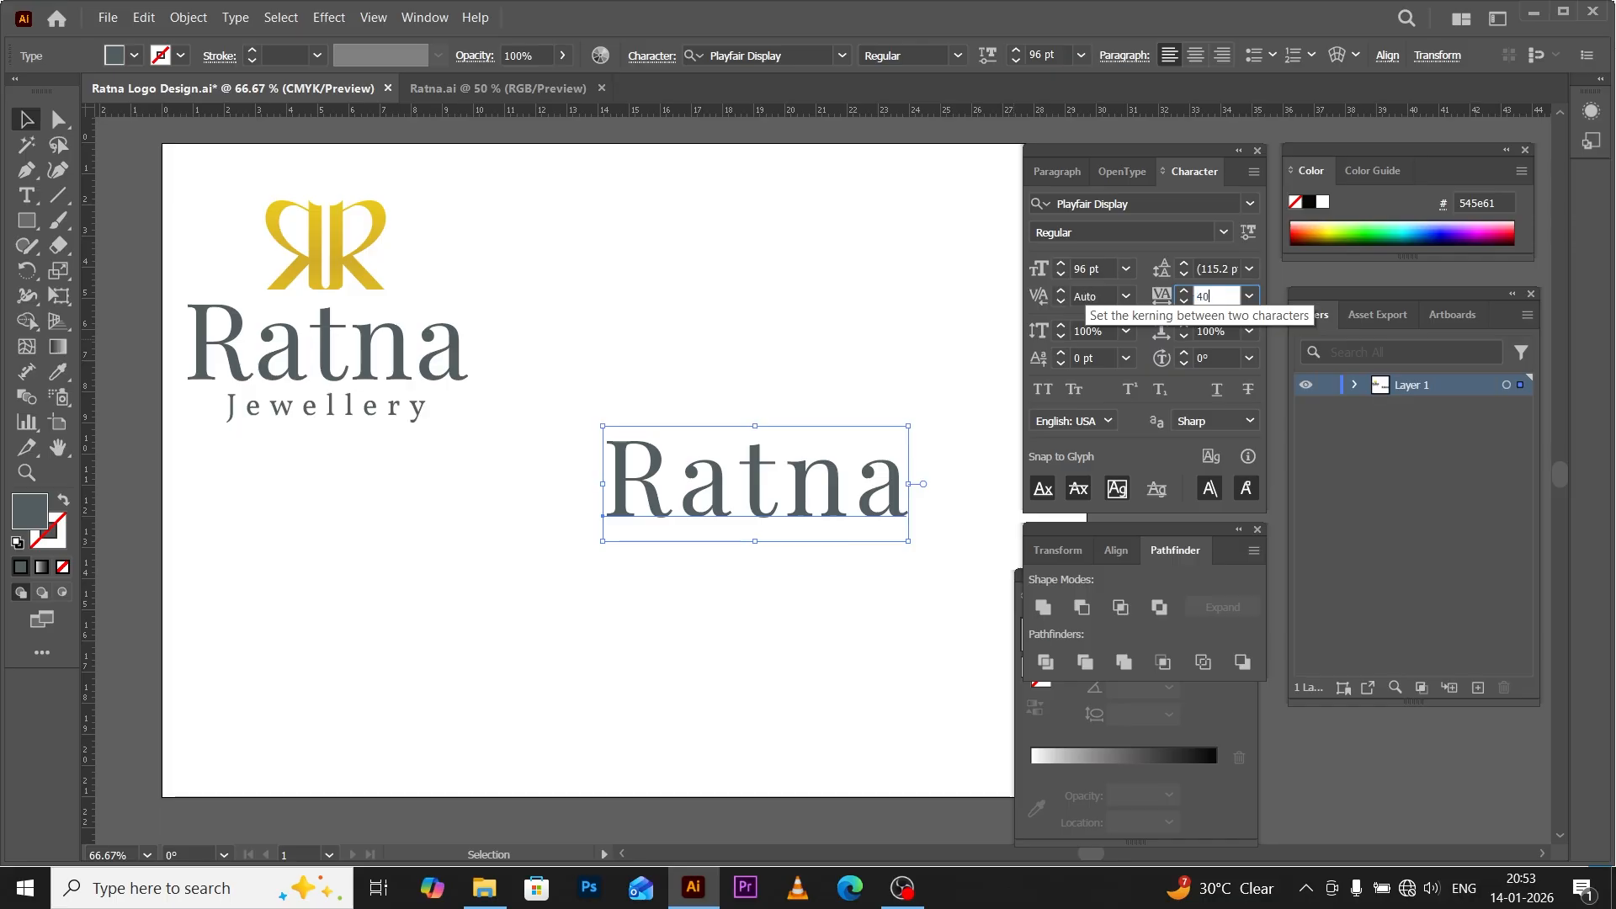
pyautogui.press('Return')
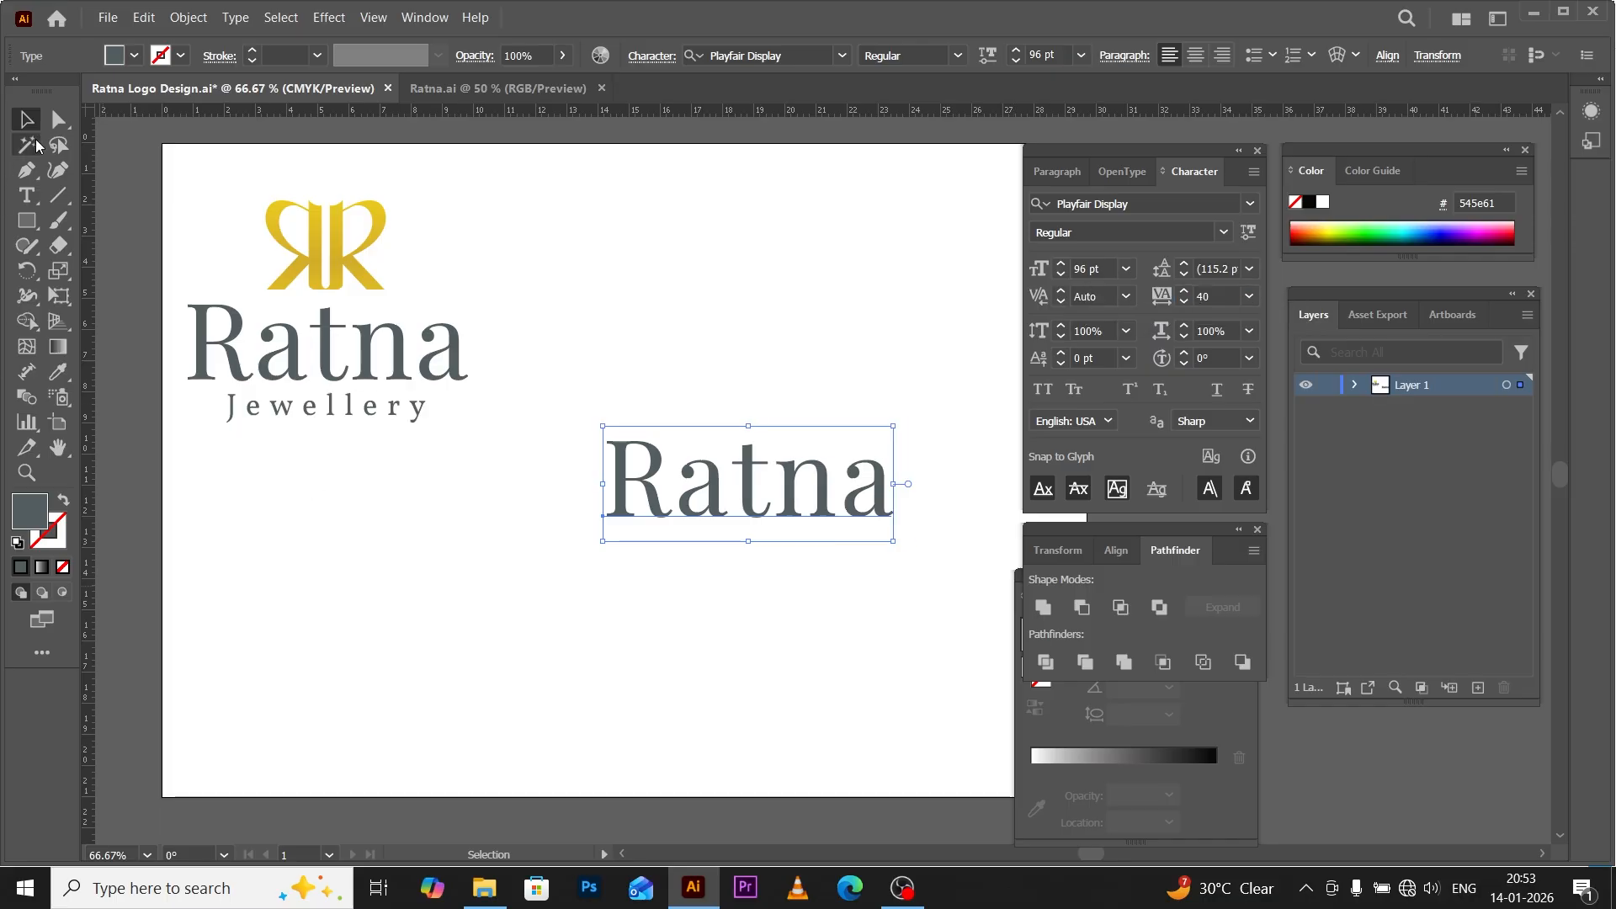
# Select the logo's Ratna wordmark text again and check its tracking value.
pyautogui.click(335, 368)
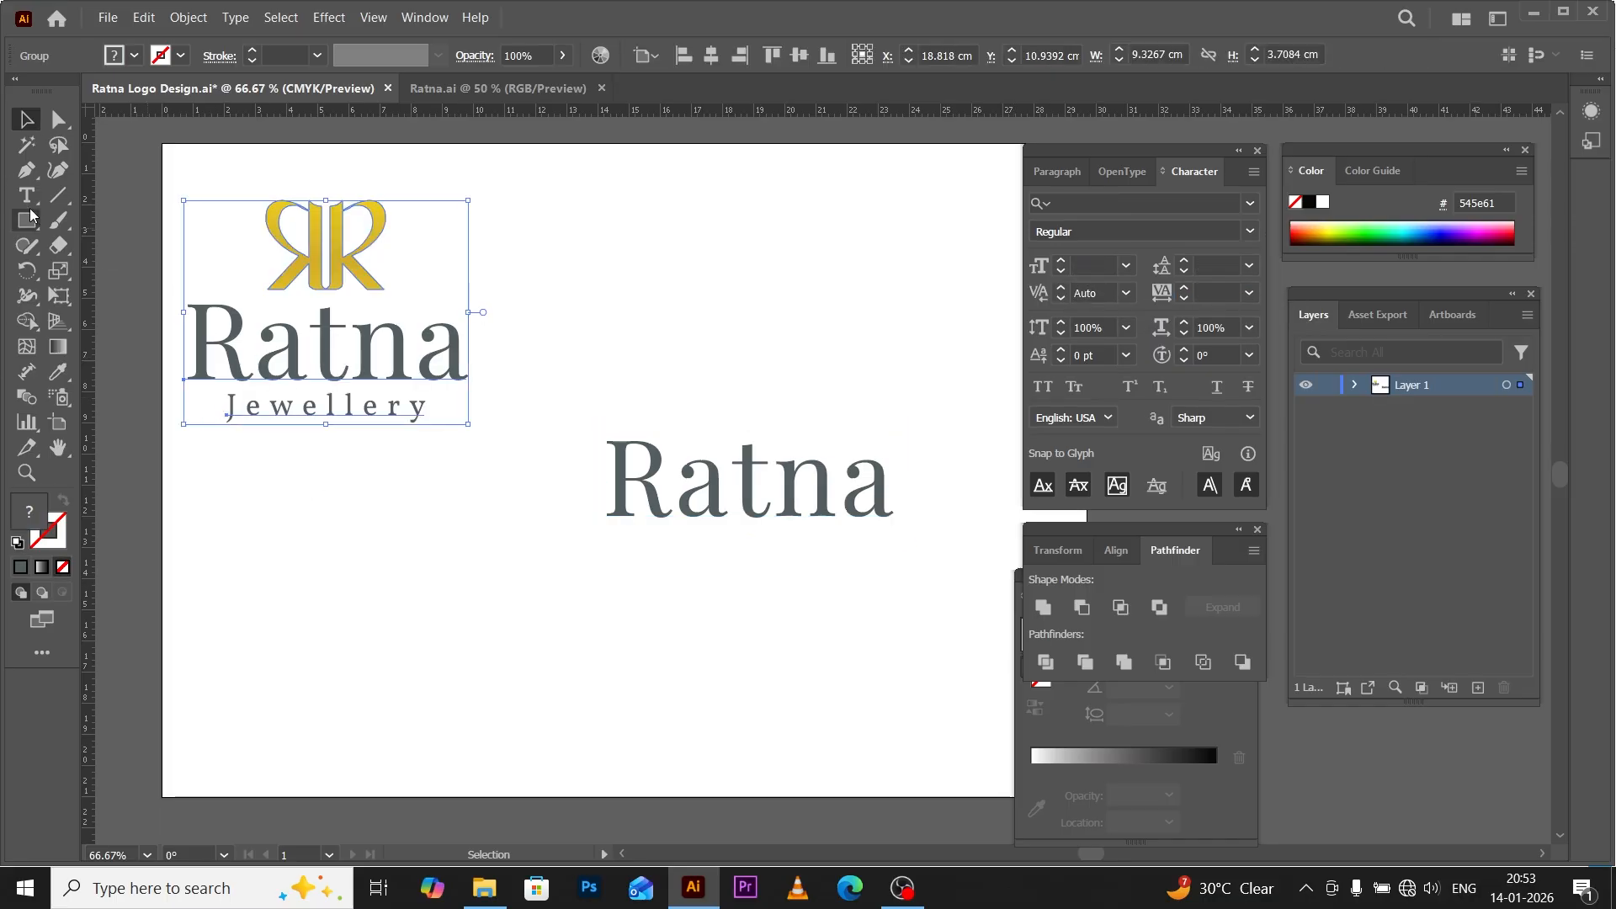
pyautogui.press('t')
pyautogui.moveTo(196, 348); pyautogui.dragTo(473, 355)
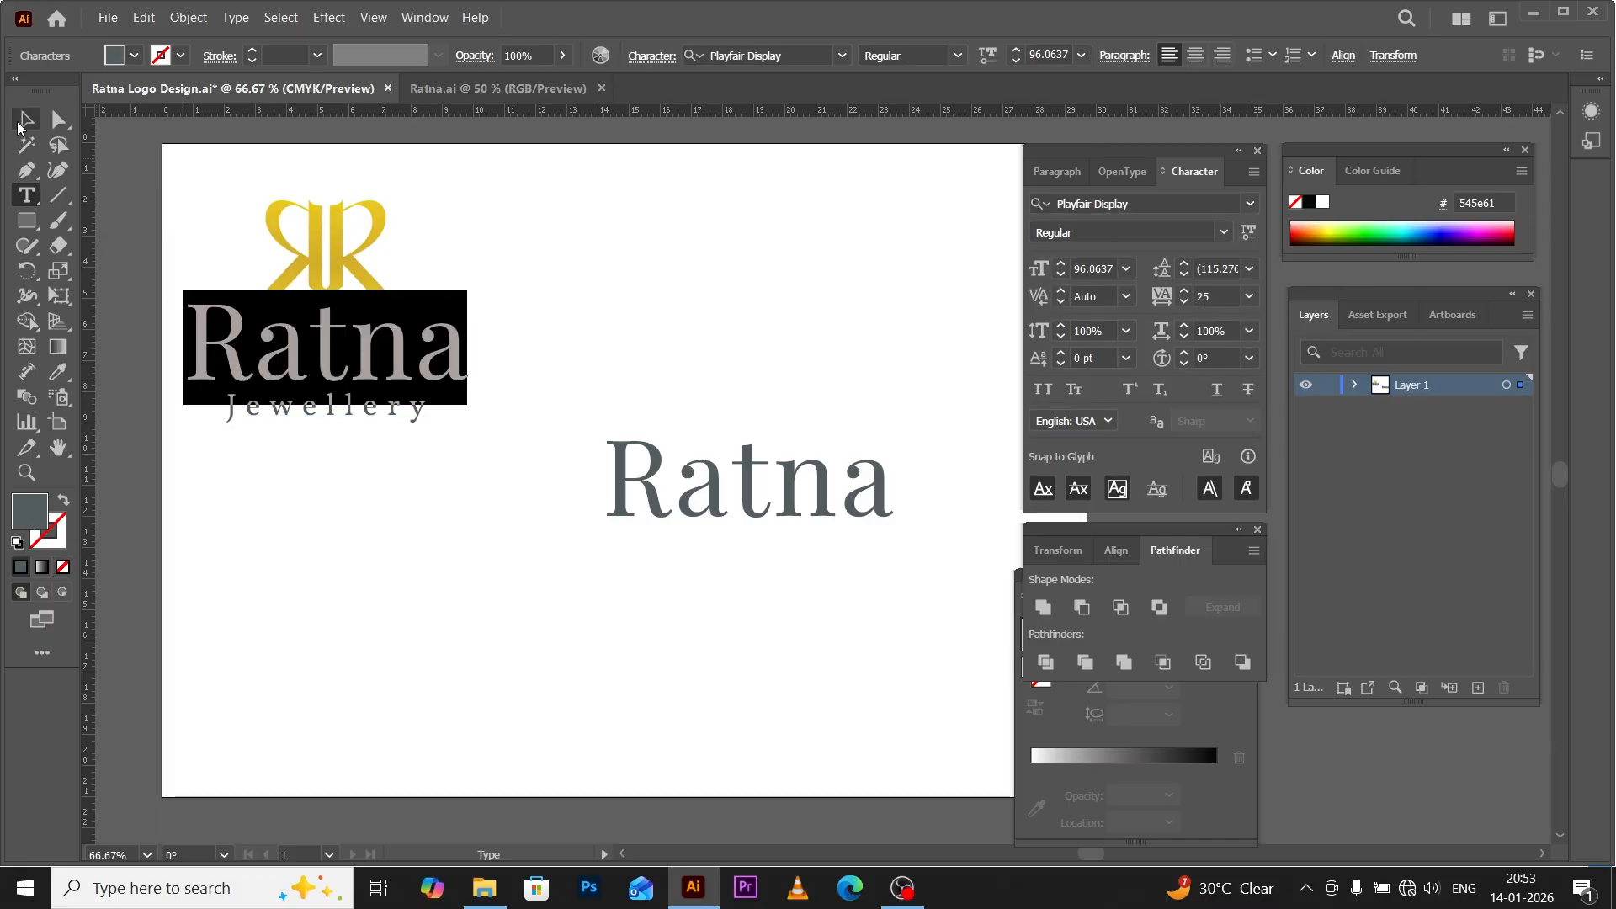
# Set the tracking of the new Ratna text to 25 and deselect it.
pyautogui.click(24, 119)
pyautogui.click(26, 195)
pyautogui.moveTo(634, 497); pyautogui.dragTo(929, 481)
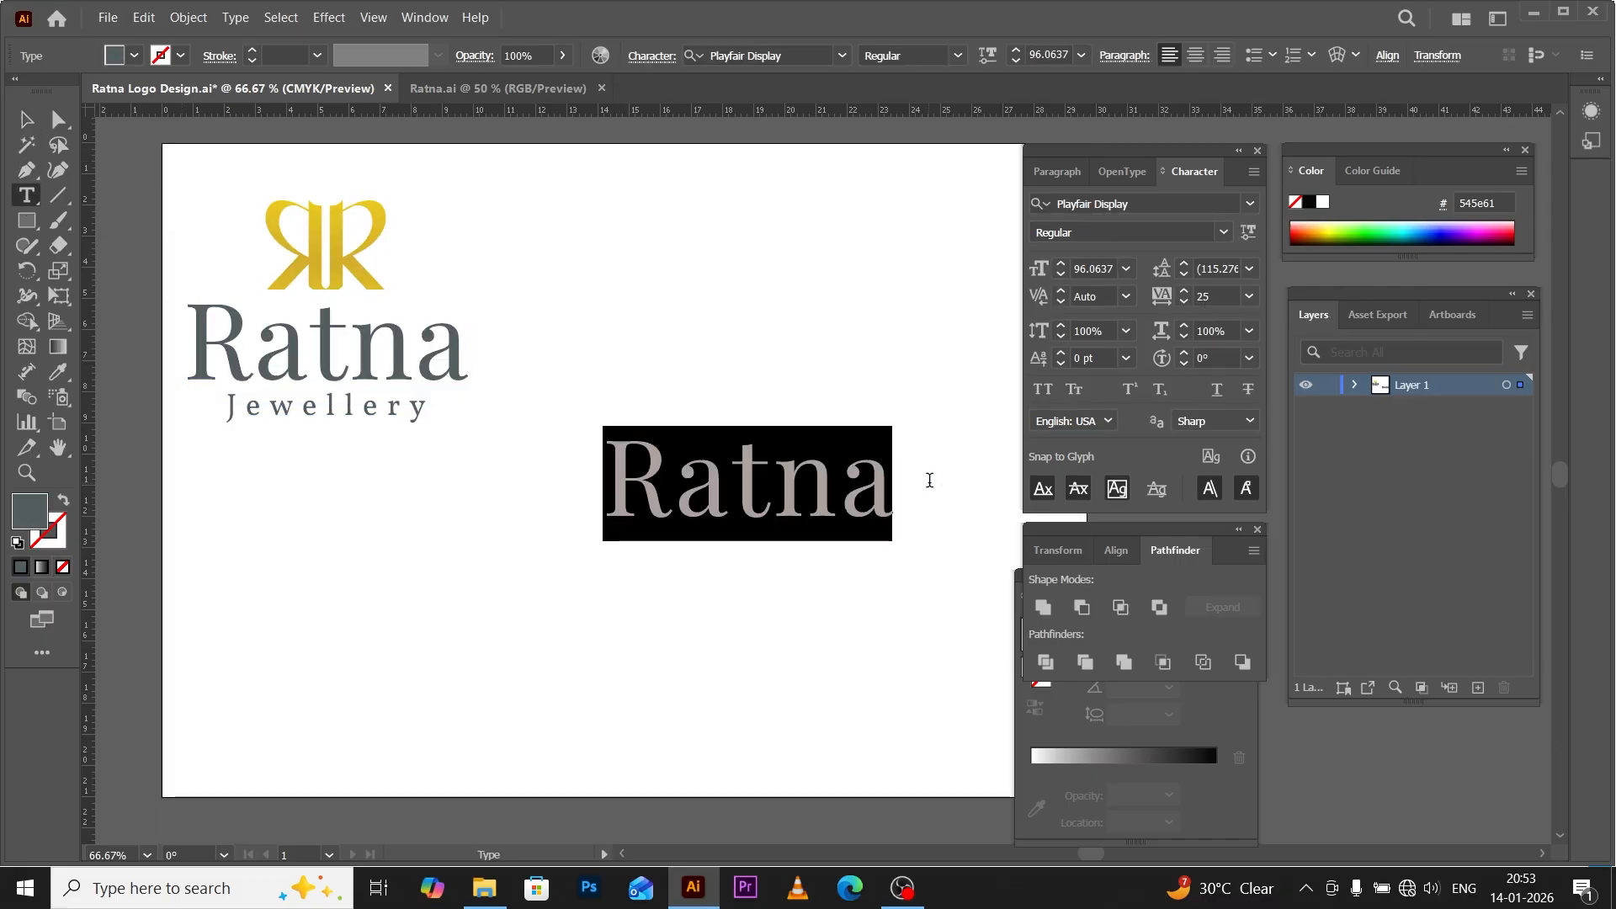
pyautogui.moveTo(1227, 300); pyautogui.dragTo(1113, 297)
pyautogui.write('2')
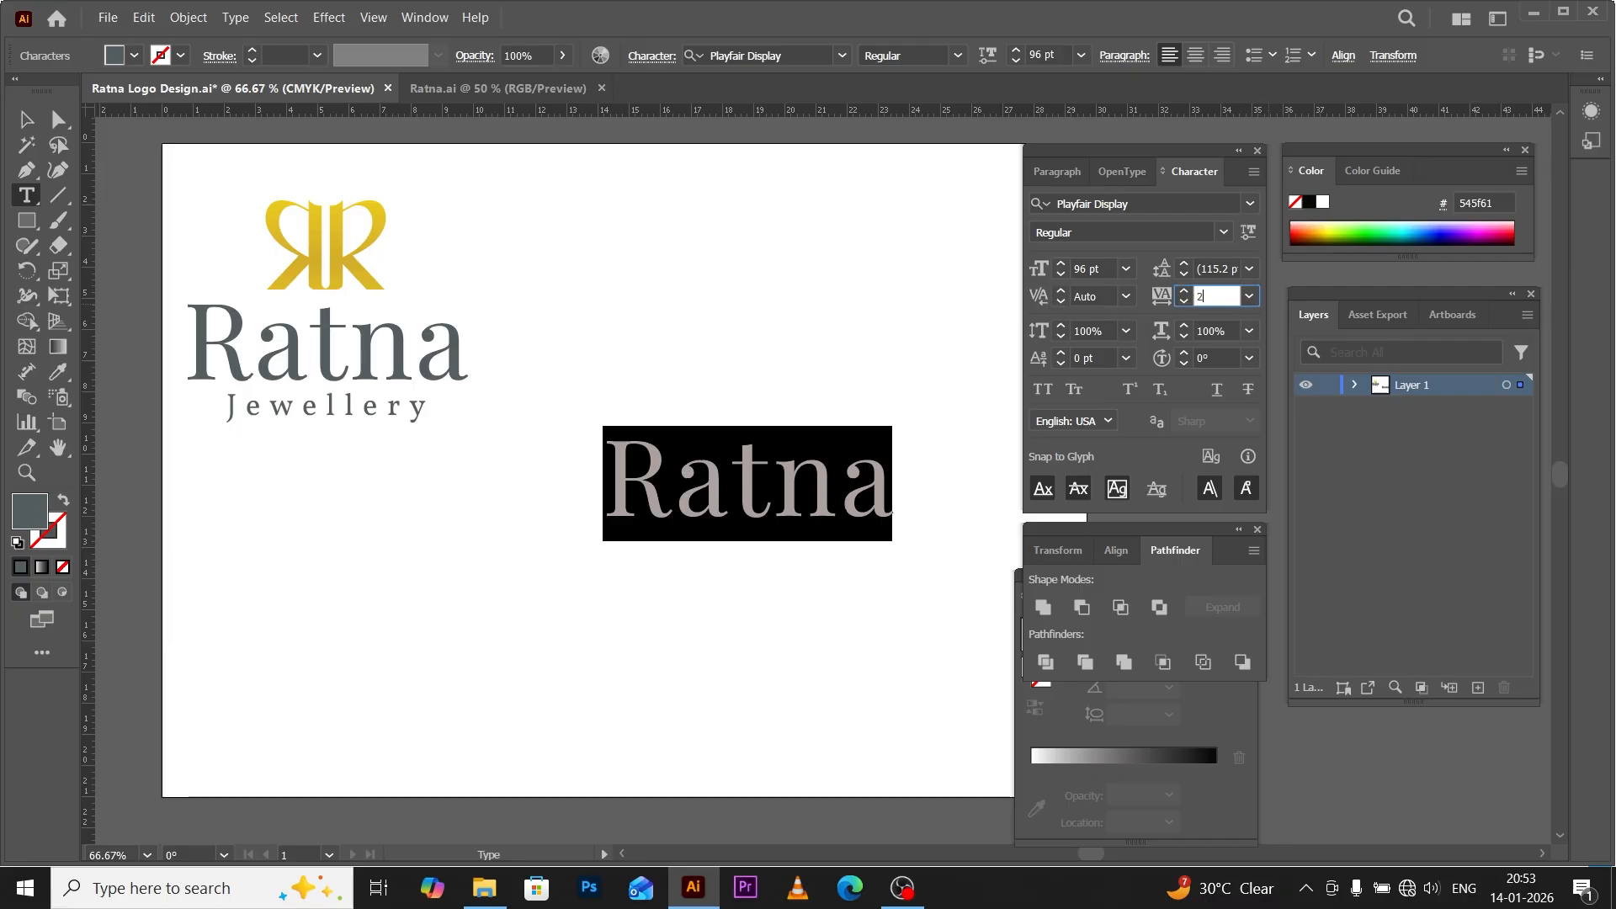
pyautogui.write('5')
pyautogui.press('Return')
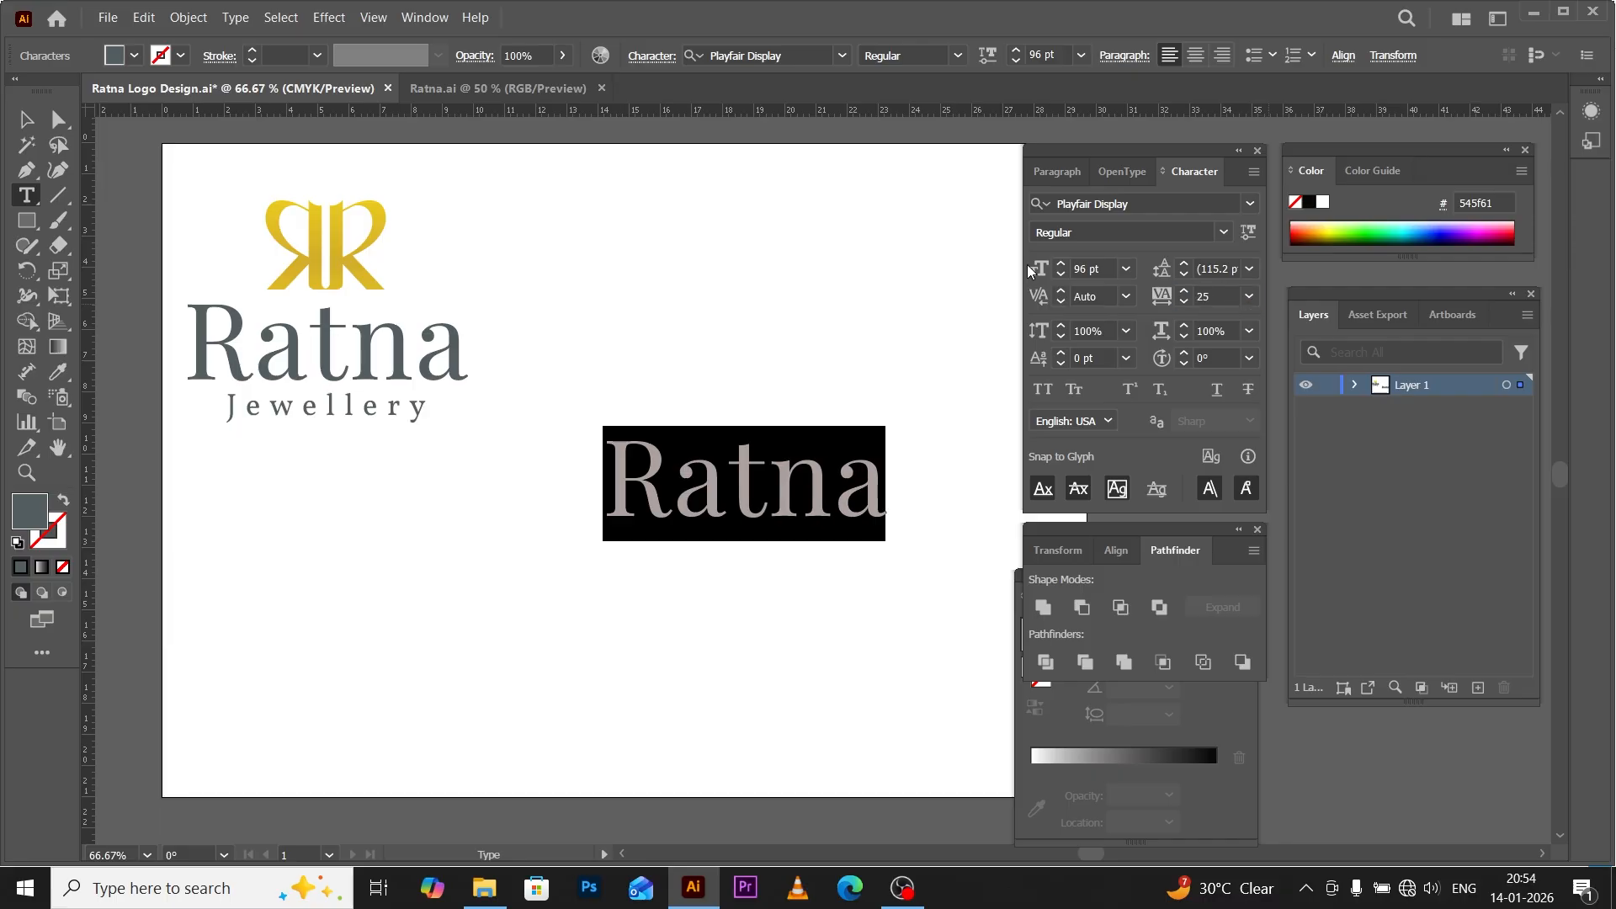
pyautogui.click(25, 120)
pyautogui.click(342, 504)
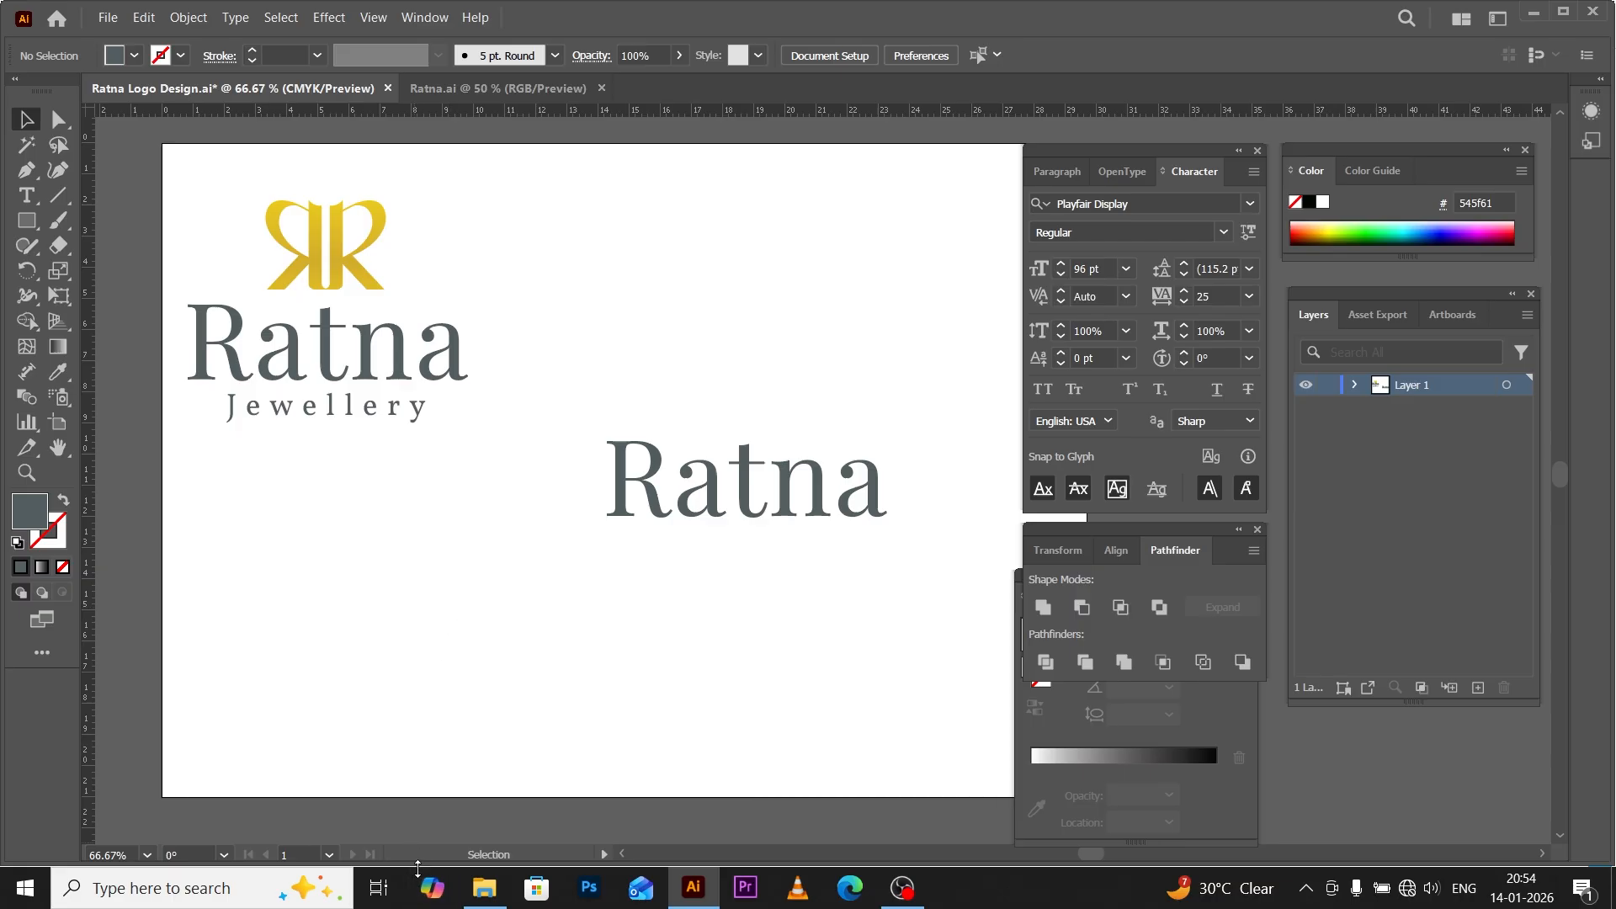
# Move the new Ratna text slightly up and to the left, keeping it beside the reference logo.
pyautogui.click(739, 488)
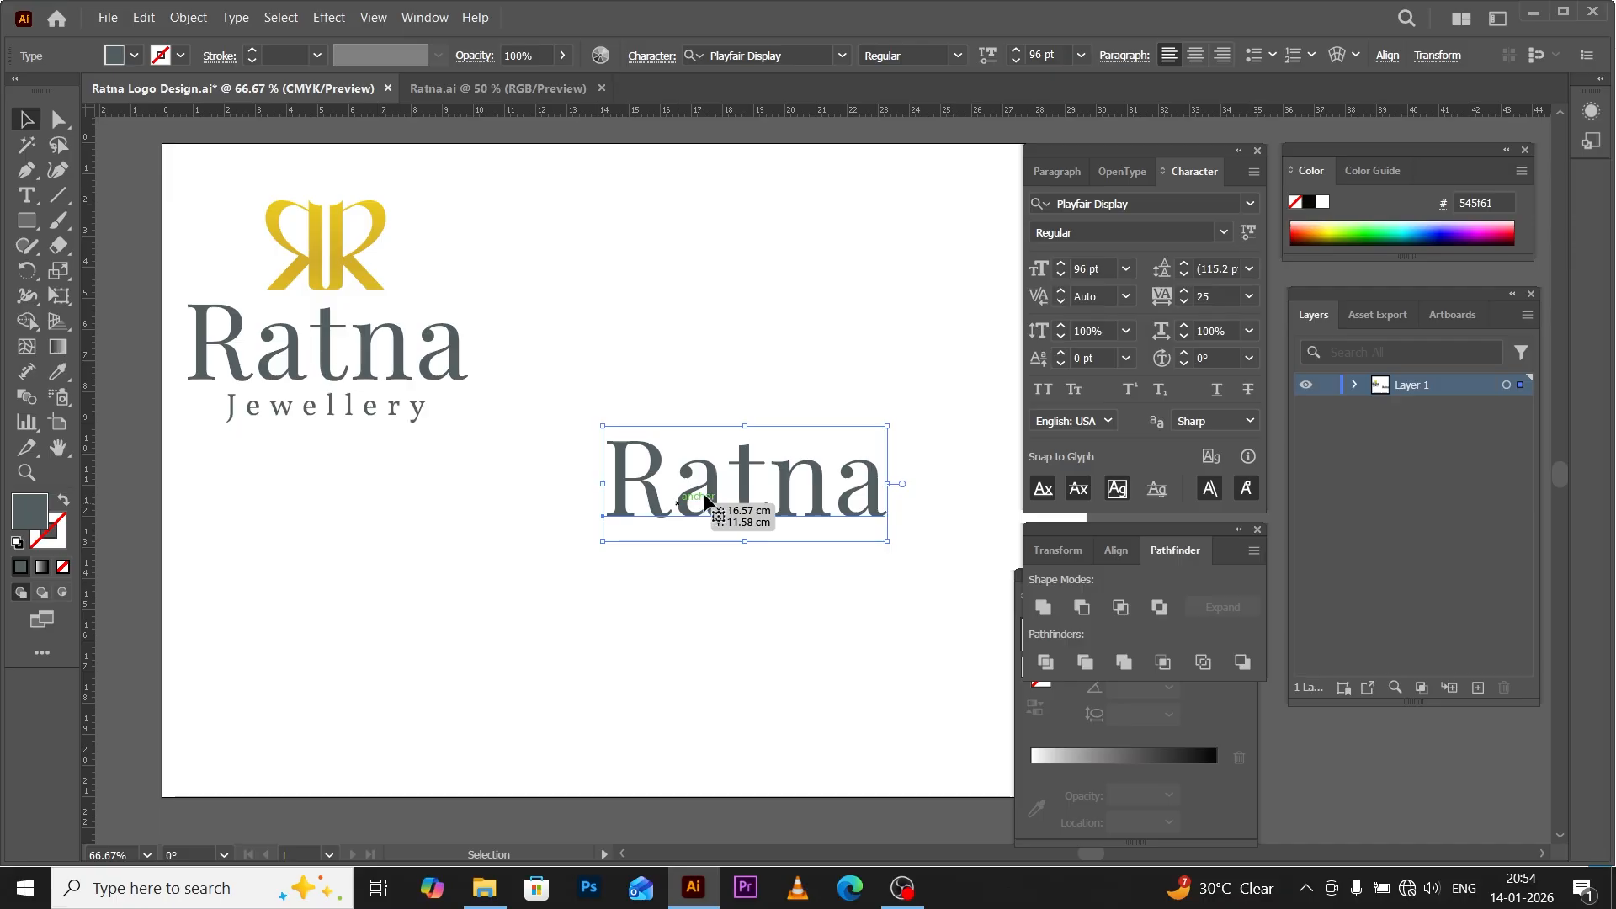
pyautogui.moveTo(711, 496); pyautogui.dragTo(699, 453)
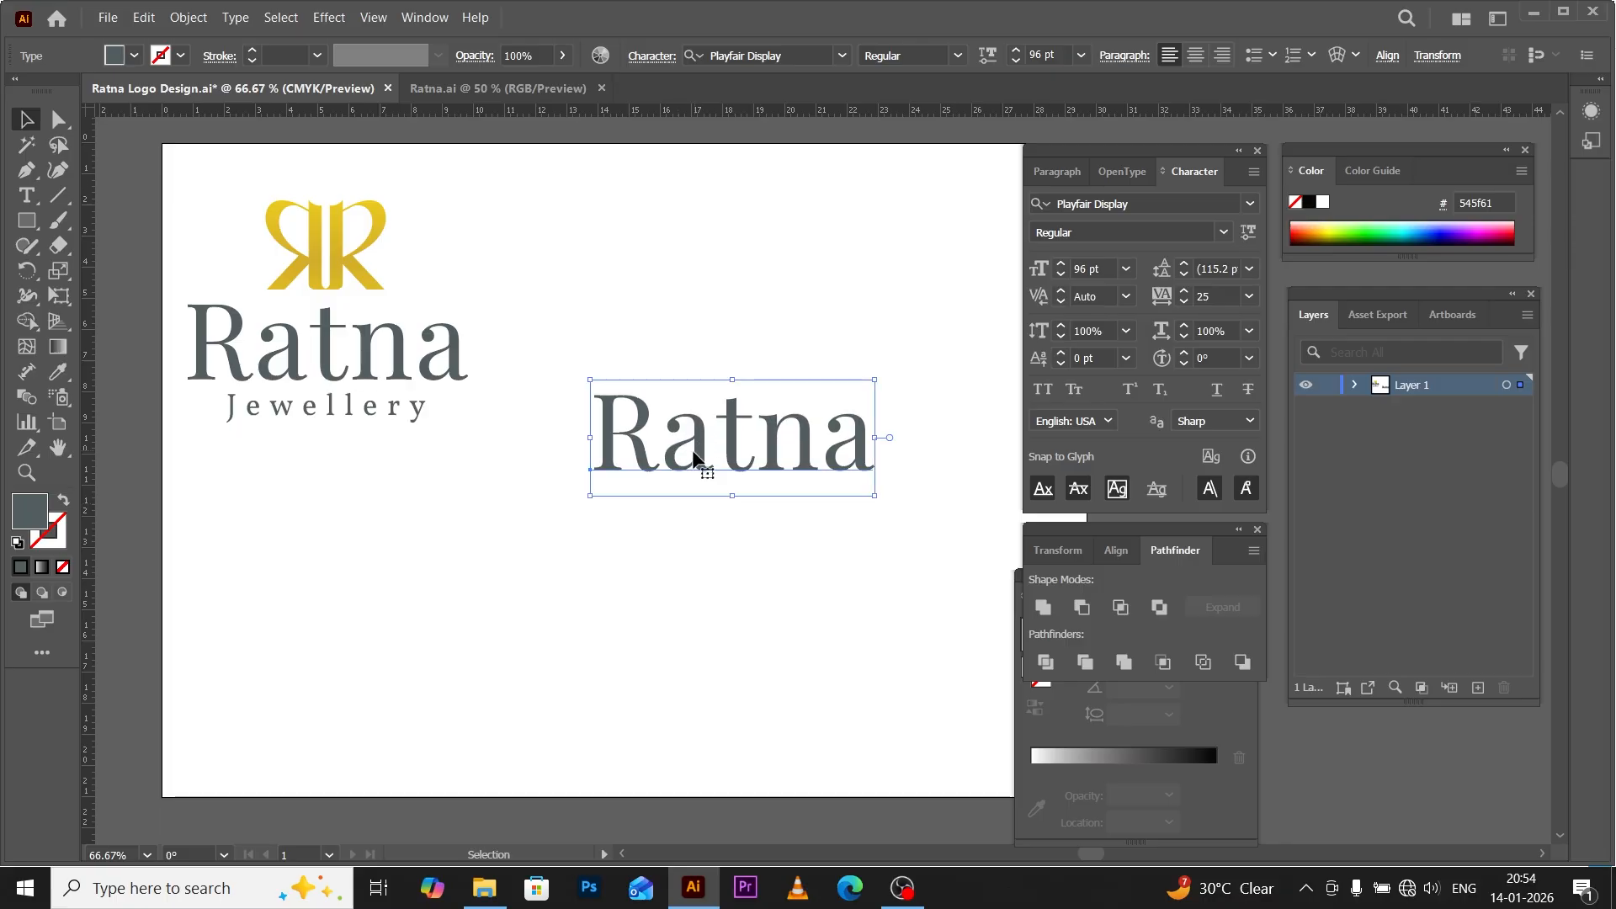
pyautogui.click(688, 557)
# Add a separate text line reading Jewellery below the new Ratna text, in Playfair Display Regular at 21 pt.
pyautogui.click(301, 412)
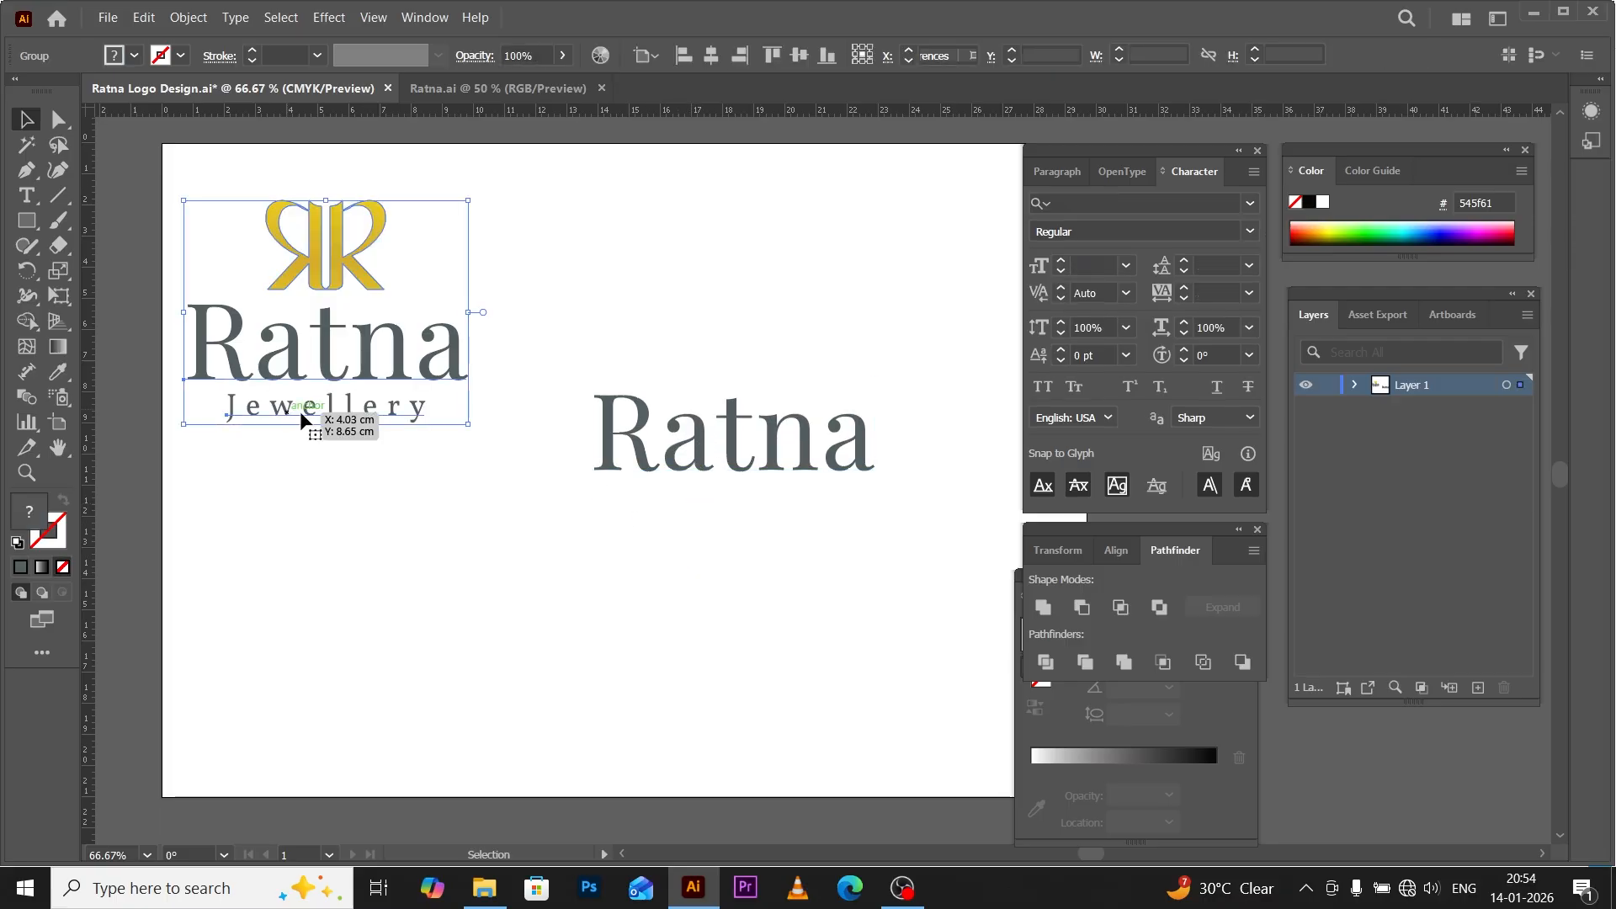
pyautogui.click(25, 195)
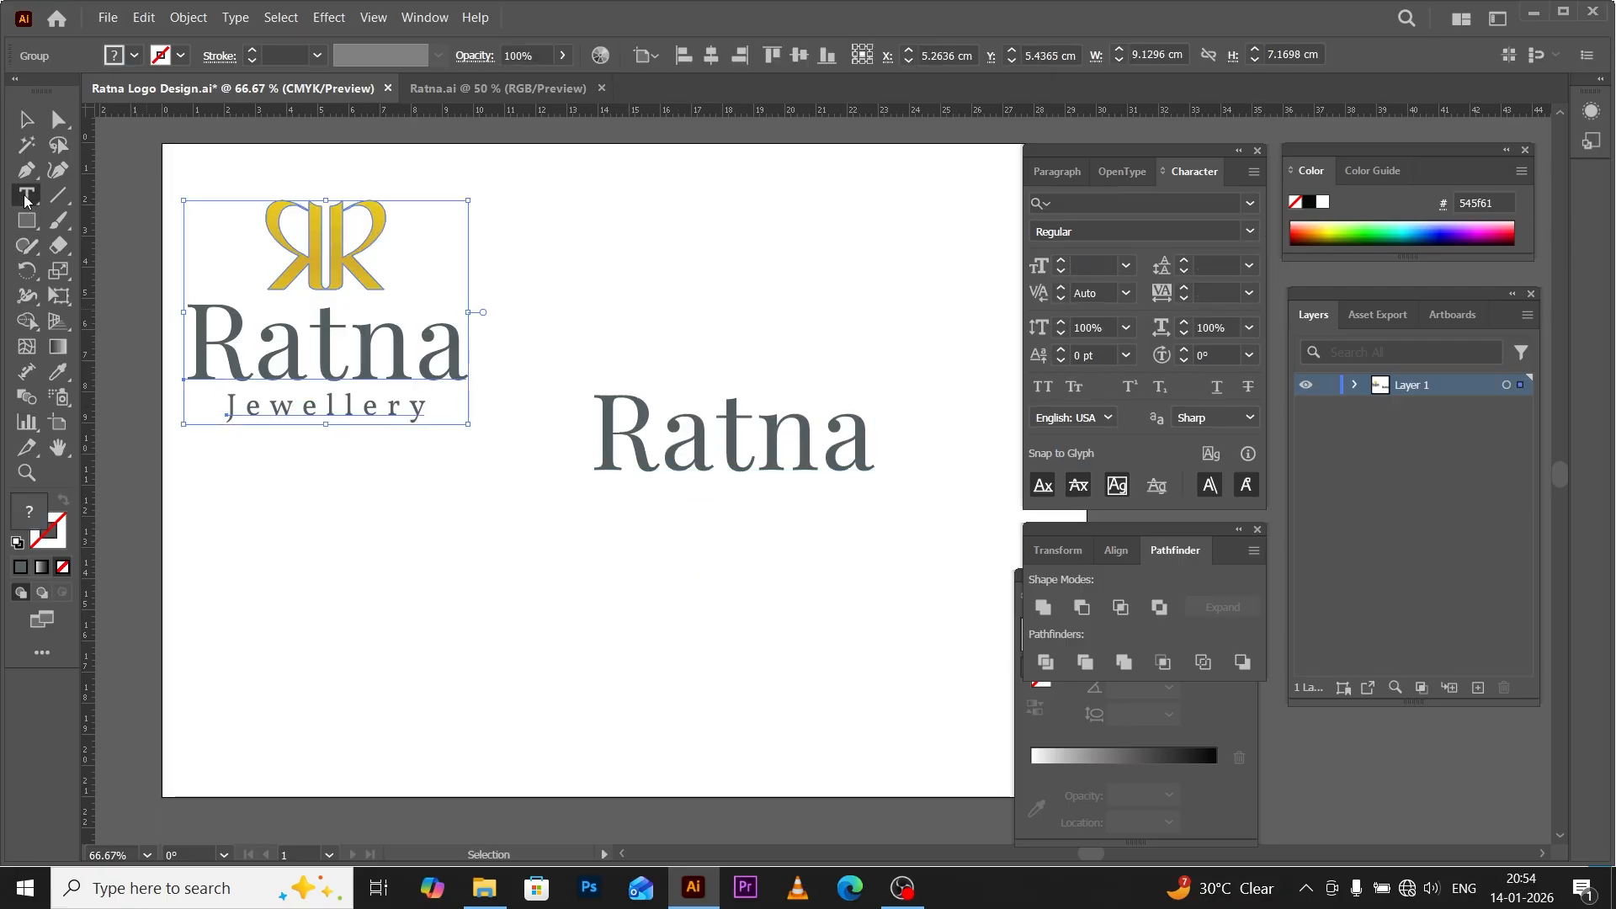
pyautogui.click(643, 538)
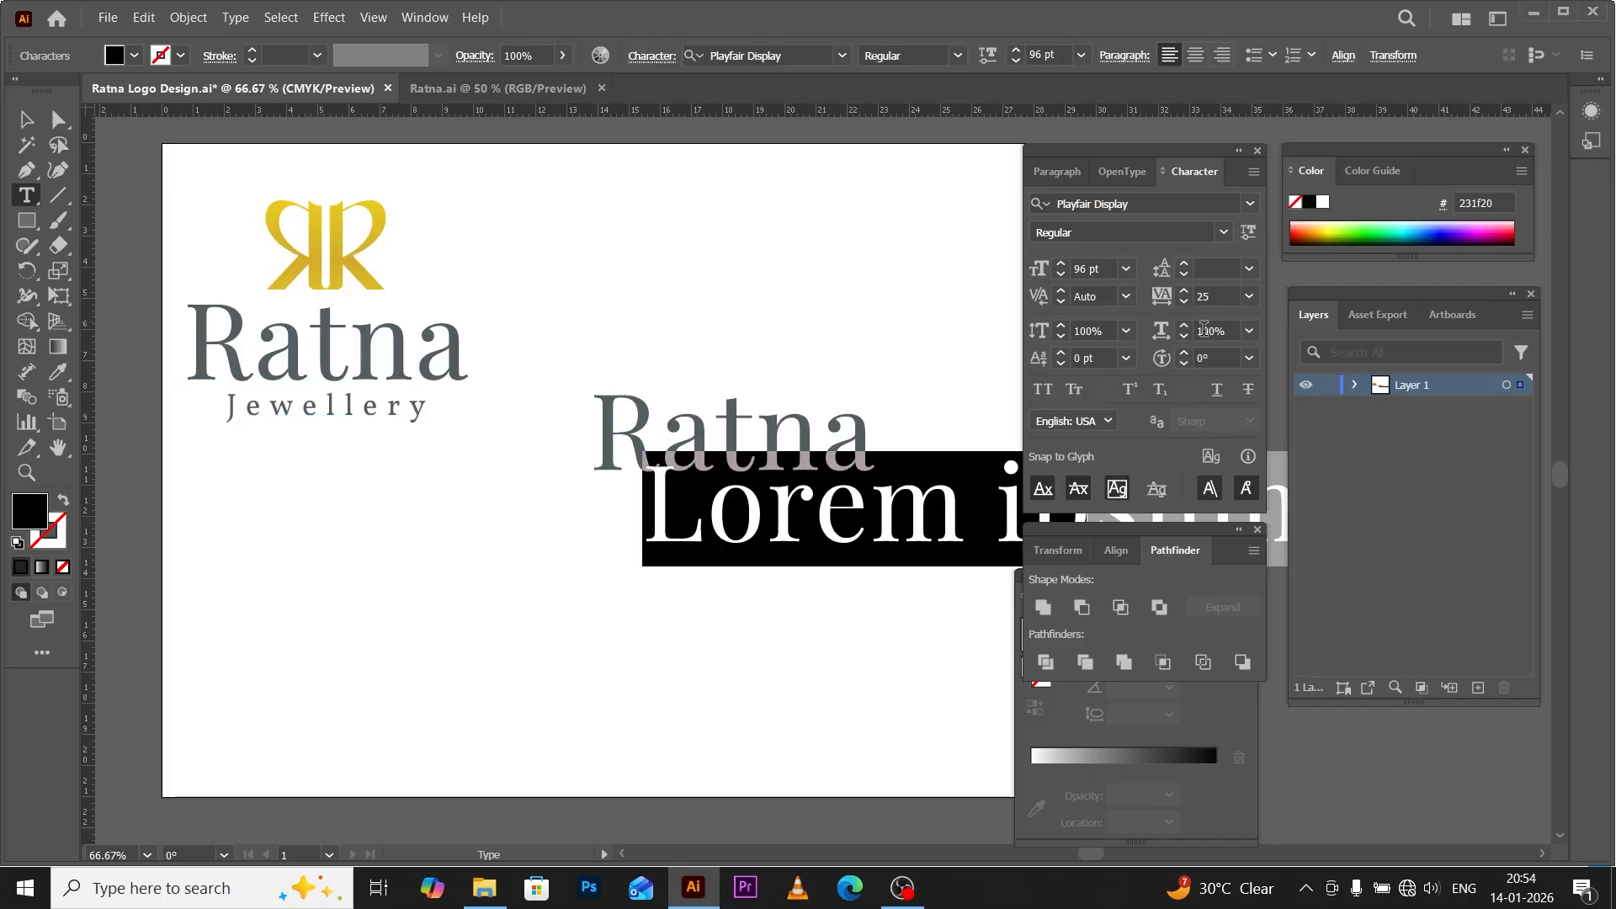
pyautogui.click(1126, 268)
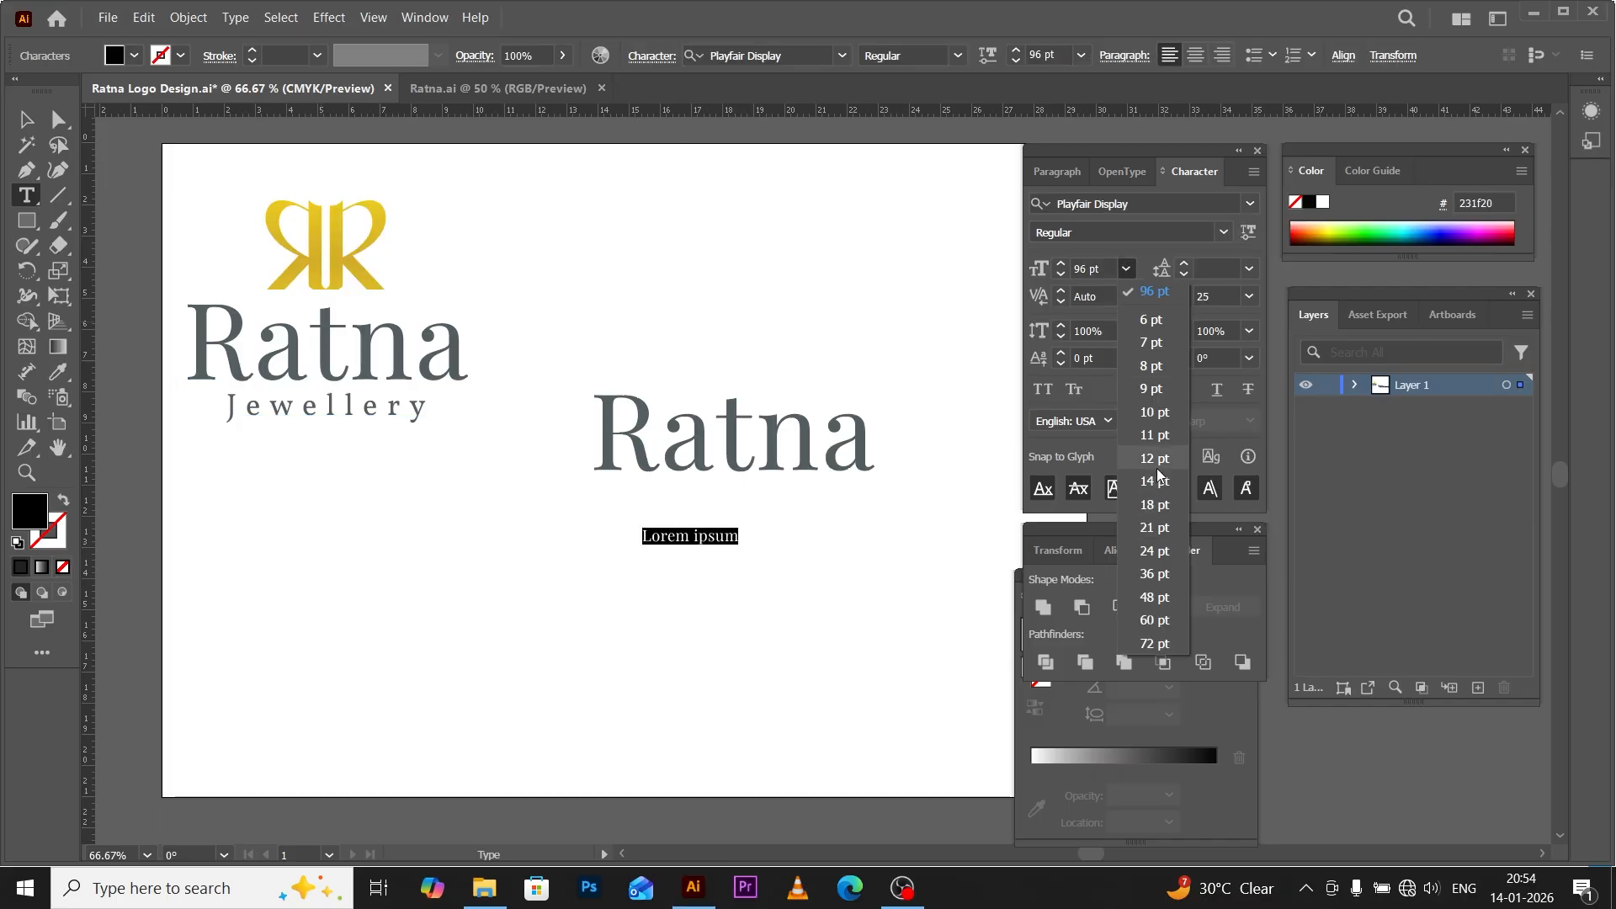
pyautogui.click(1157, 527)
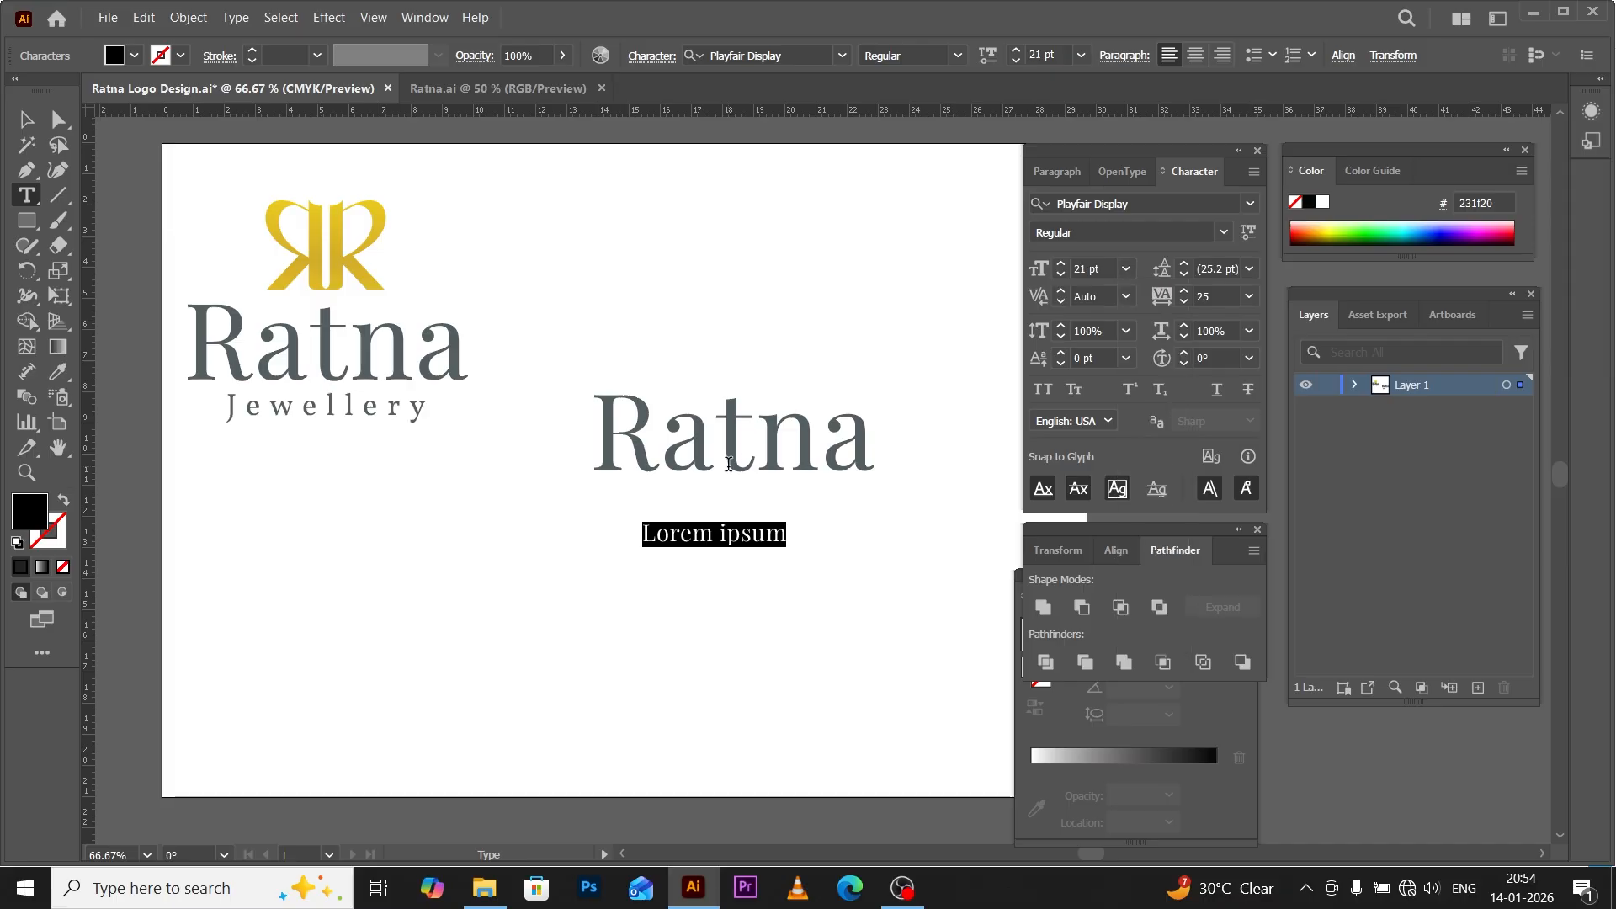
pyautogui.write('Jewe')
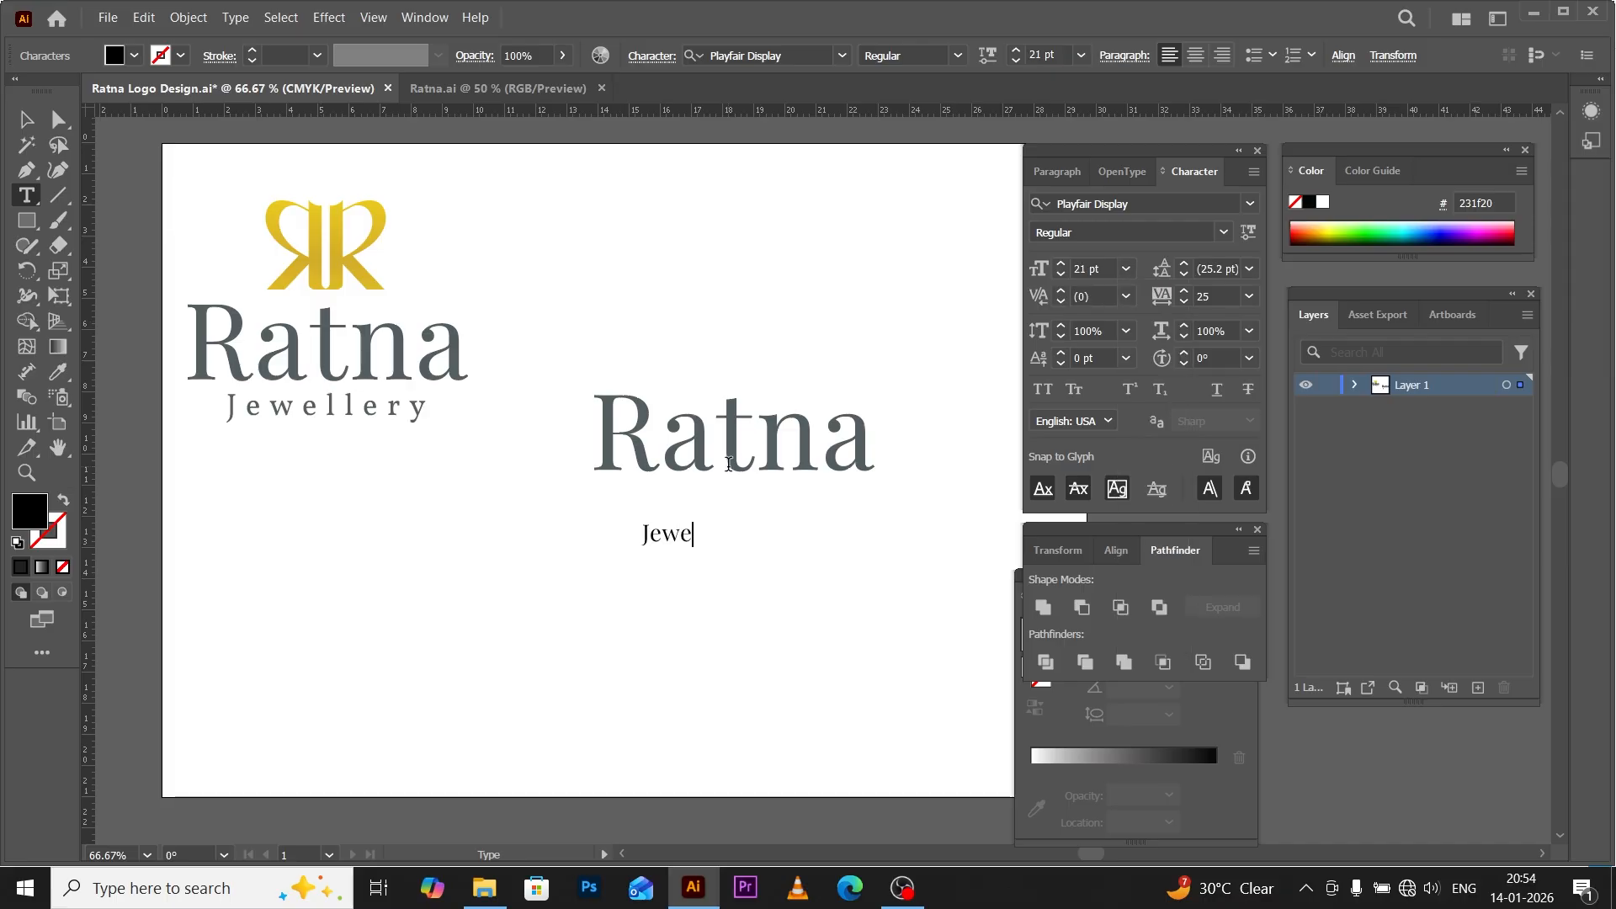
pyautogui.write('llery')
pyautogui.click(26, 119)
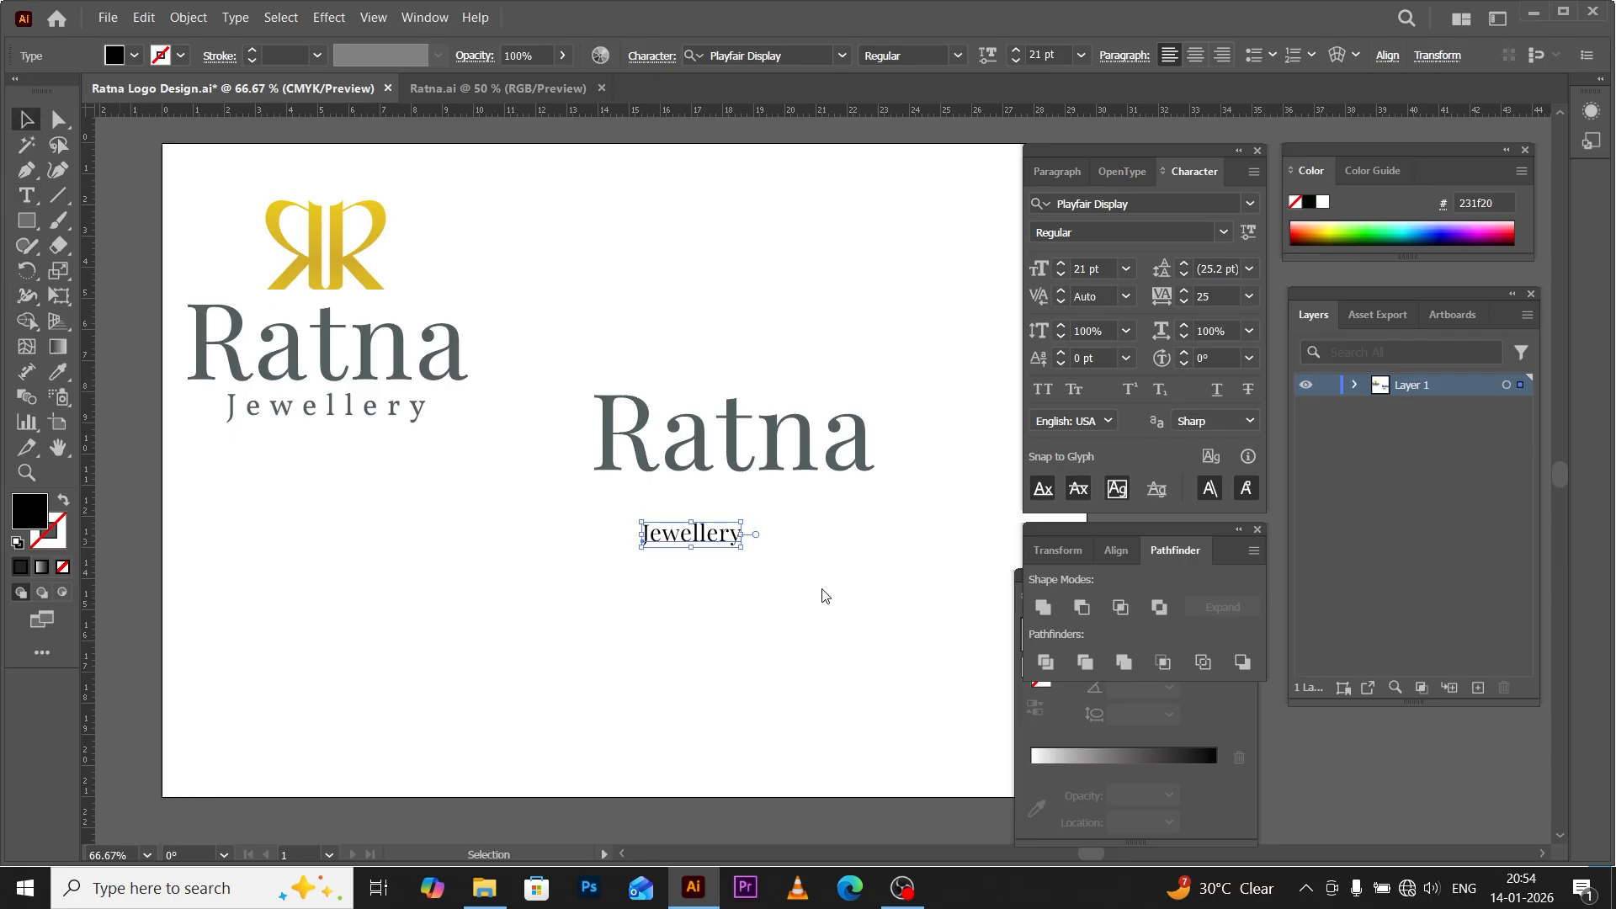
# Set the new Jewellery text's fill color to hex 545e61 and its tracking to 300.
pyautogui.write('545e61')
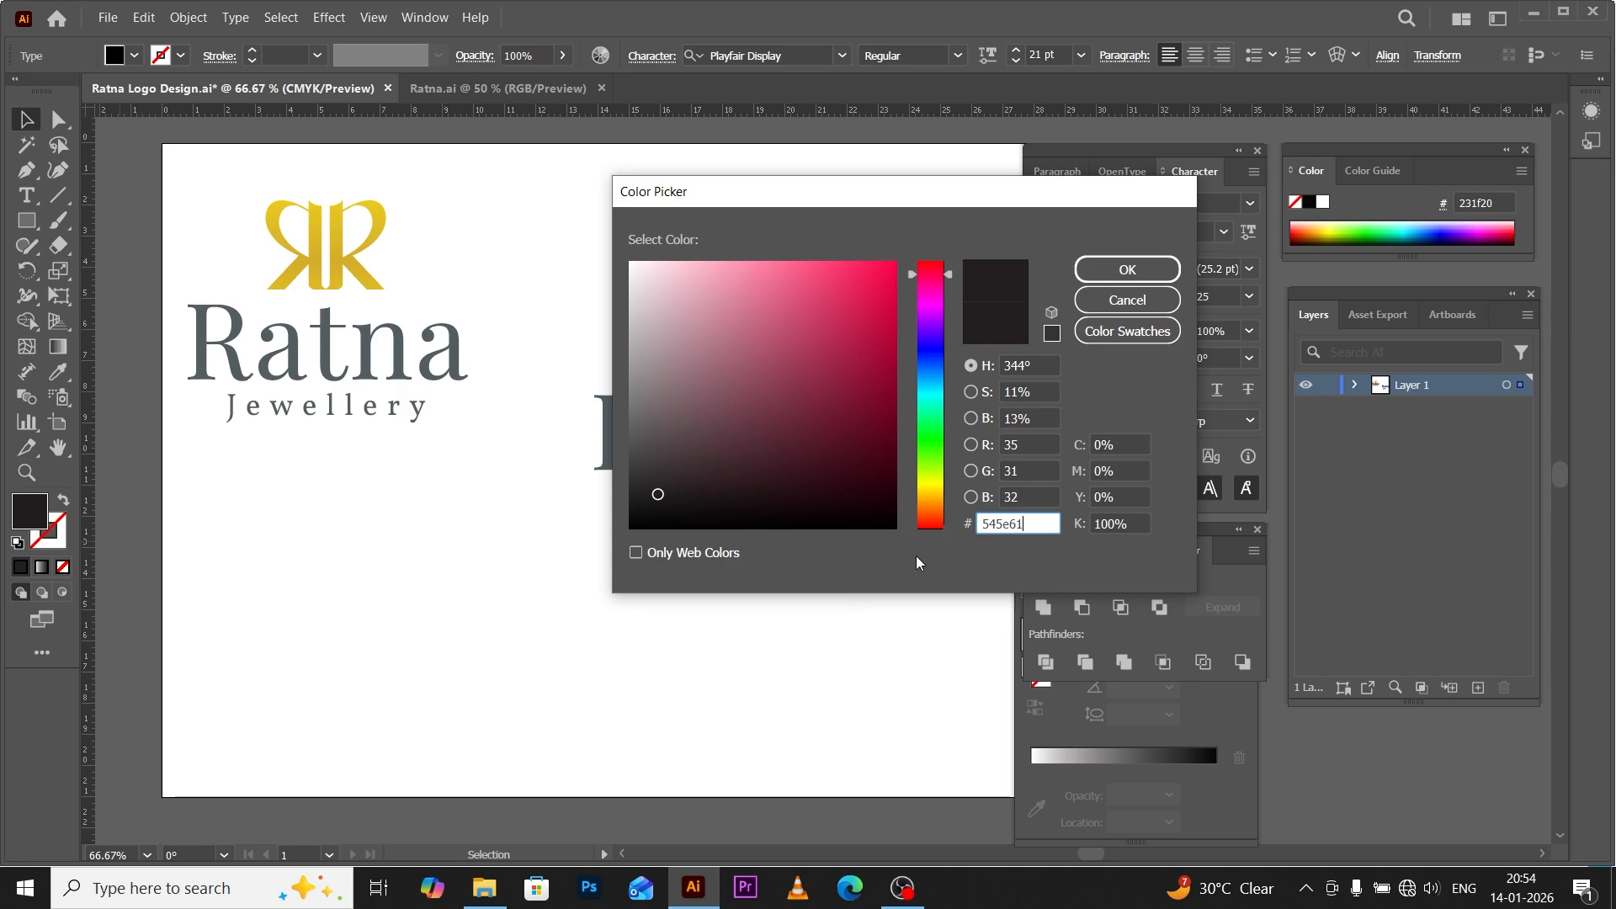
pyautogui.click(1127, 269)
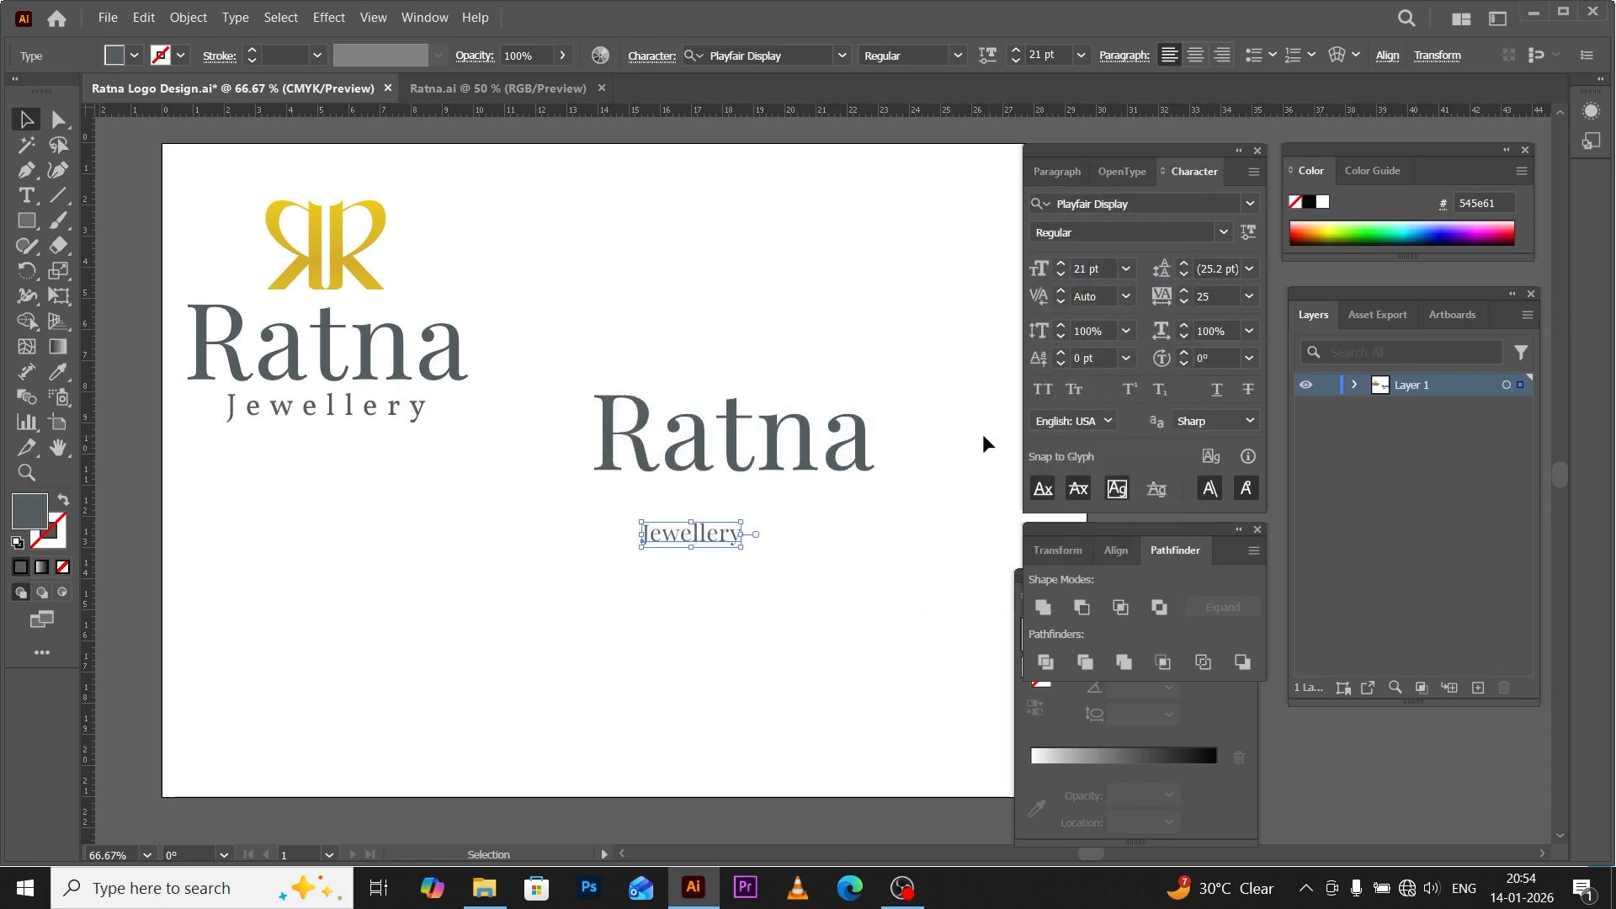
pyautogui.click(1213, 296)
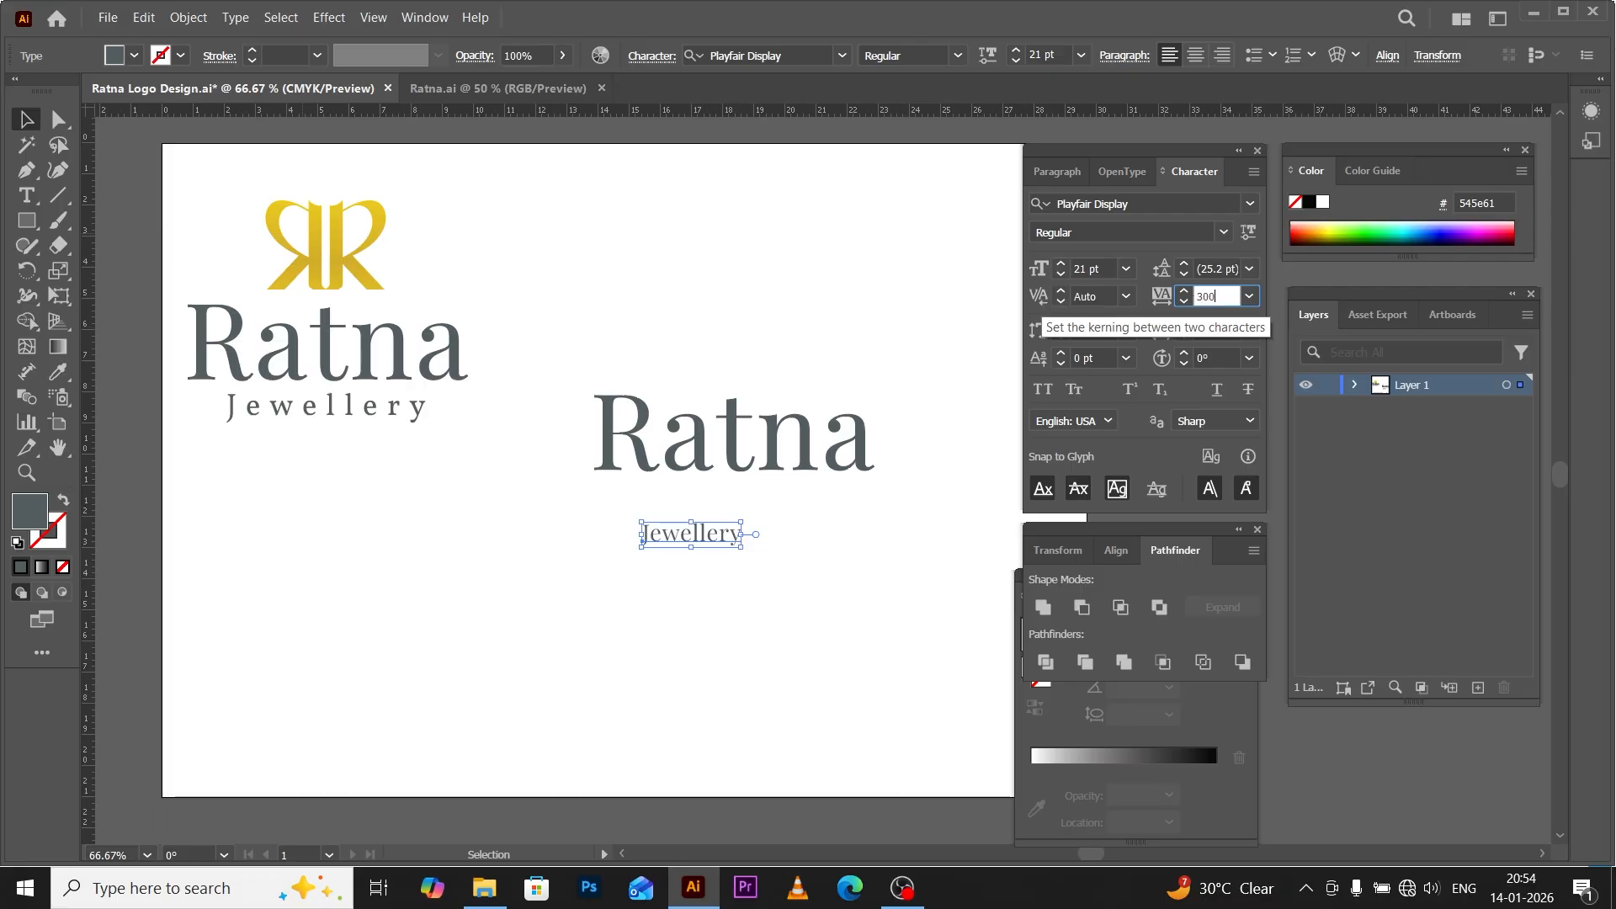
pyautogui.press('Return')
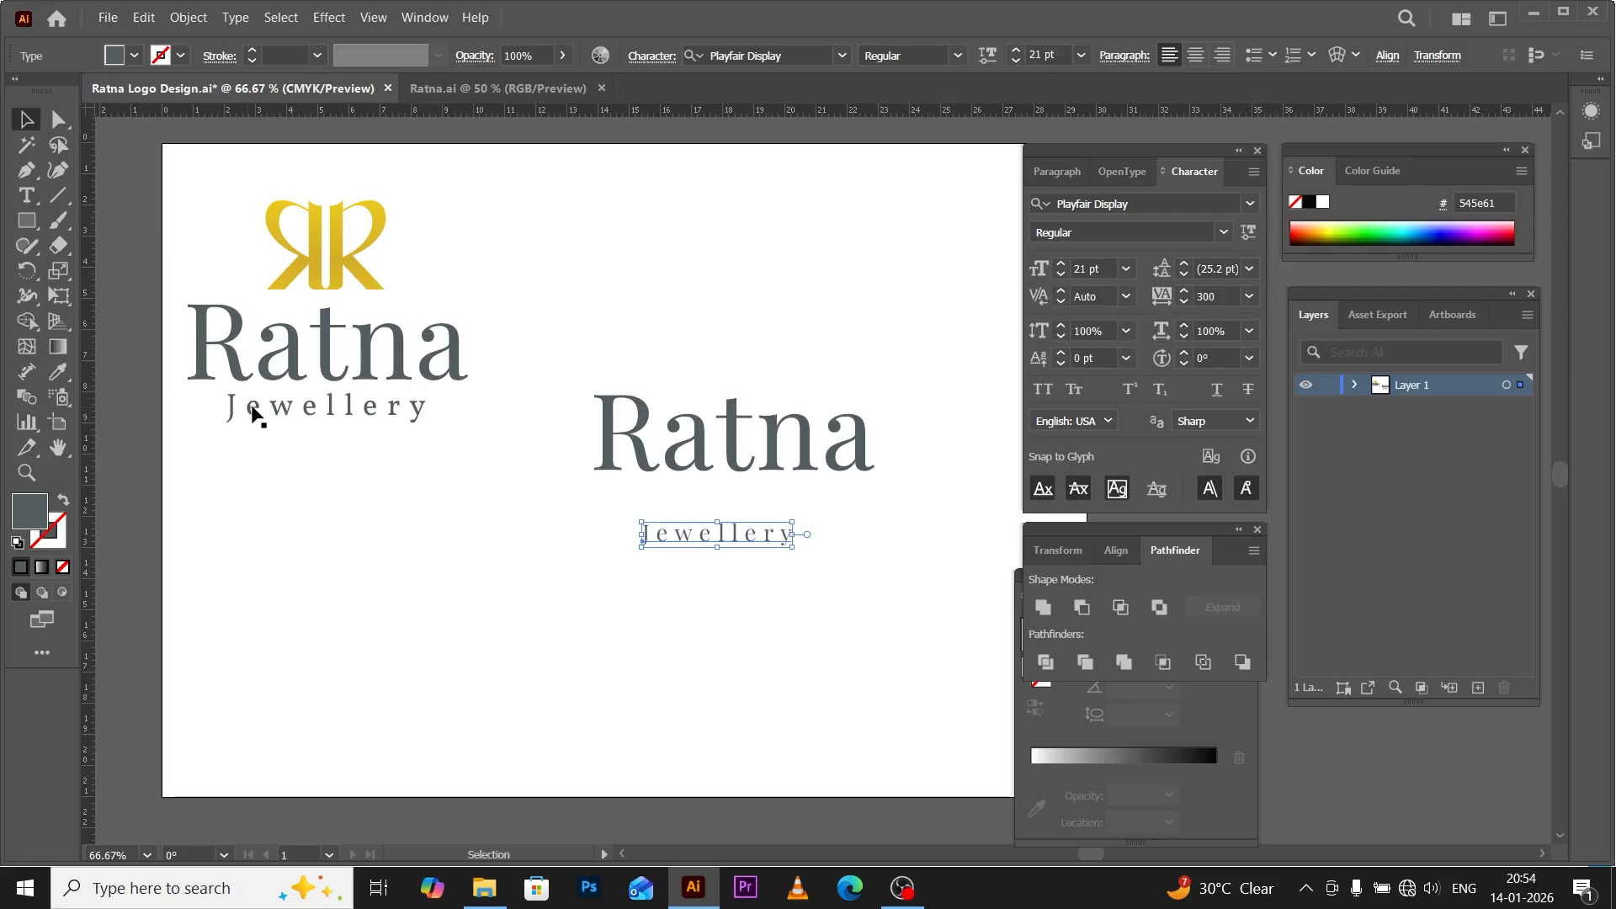
# Select the Jewellery text inside the reference logo and check its character settings.
pyautogui.click(26, 195)
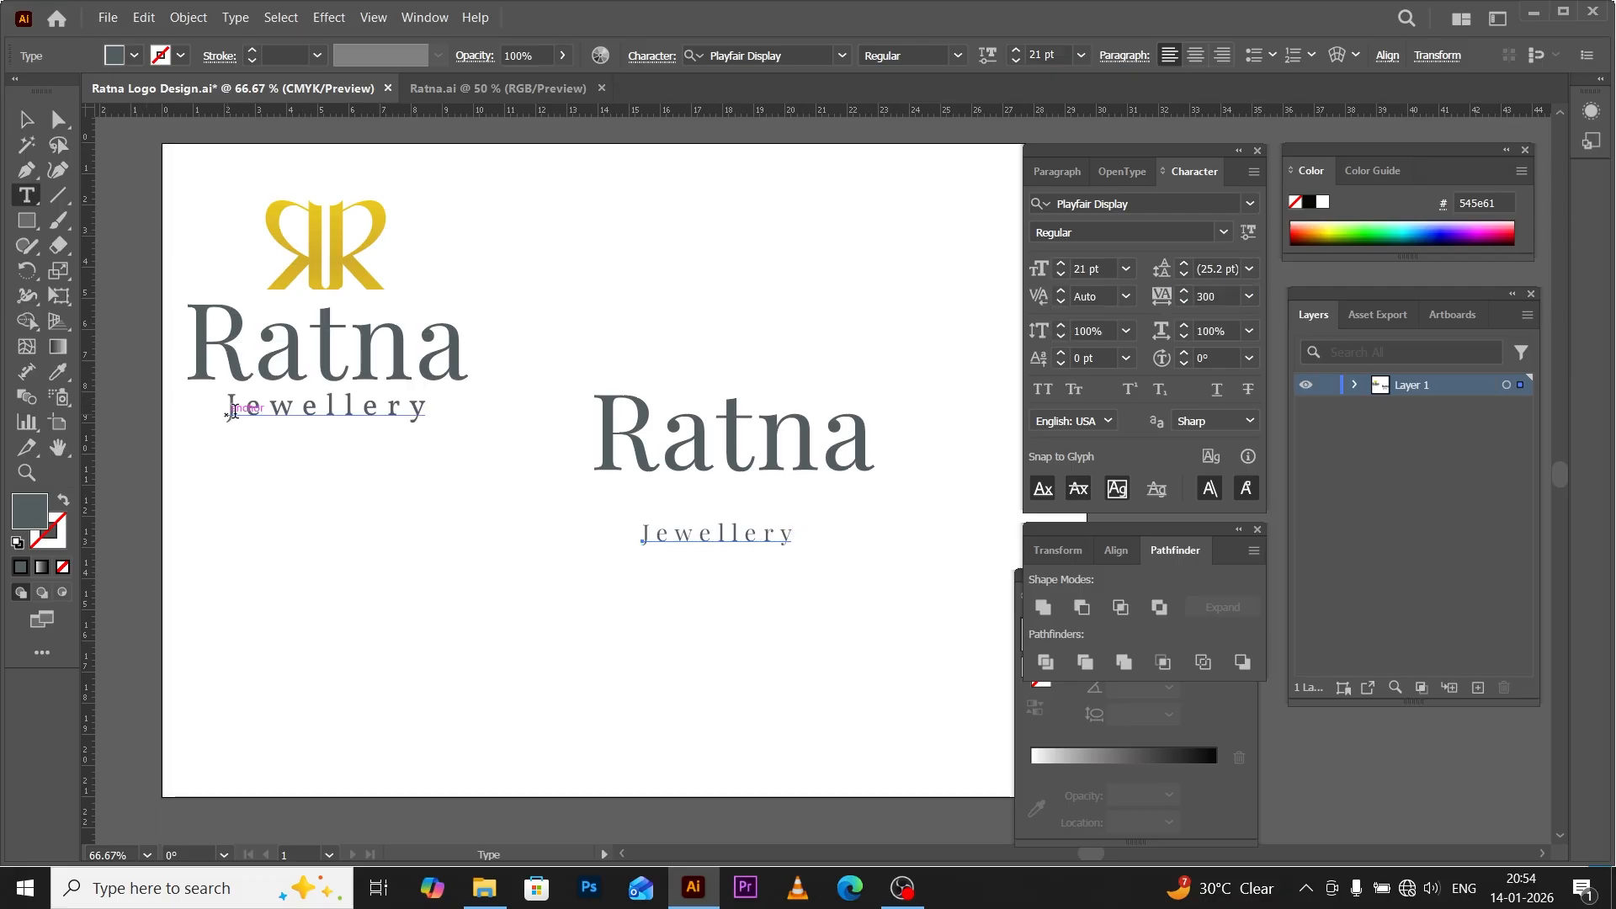
pyautogui.moveTo(226, 413); pyautogui.dragTo(485, 411)
pyautogui.press('Escape')
pyautogui.click(462, 569)
# Set the new Jewellery text's font size to 28 pt and move it up close beneath the new Ratna text.
pyautogui.click(711, 538)
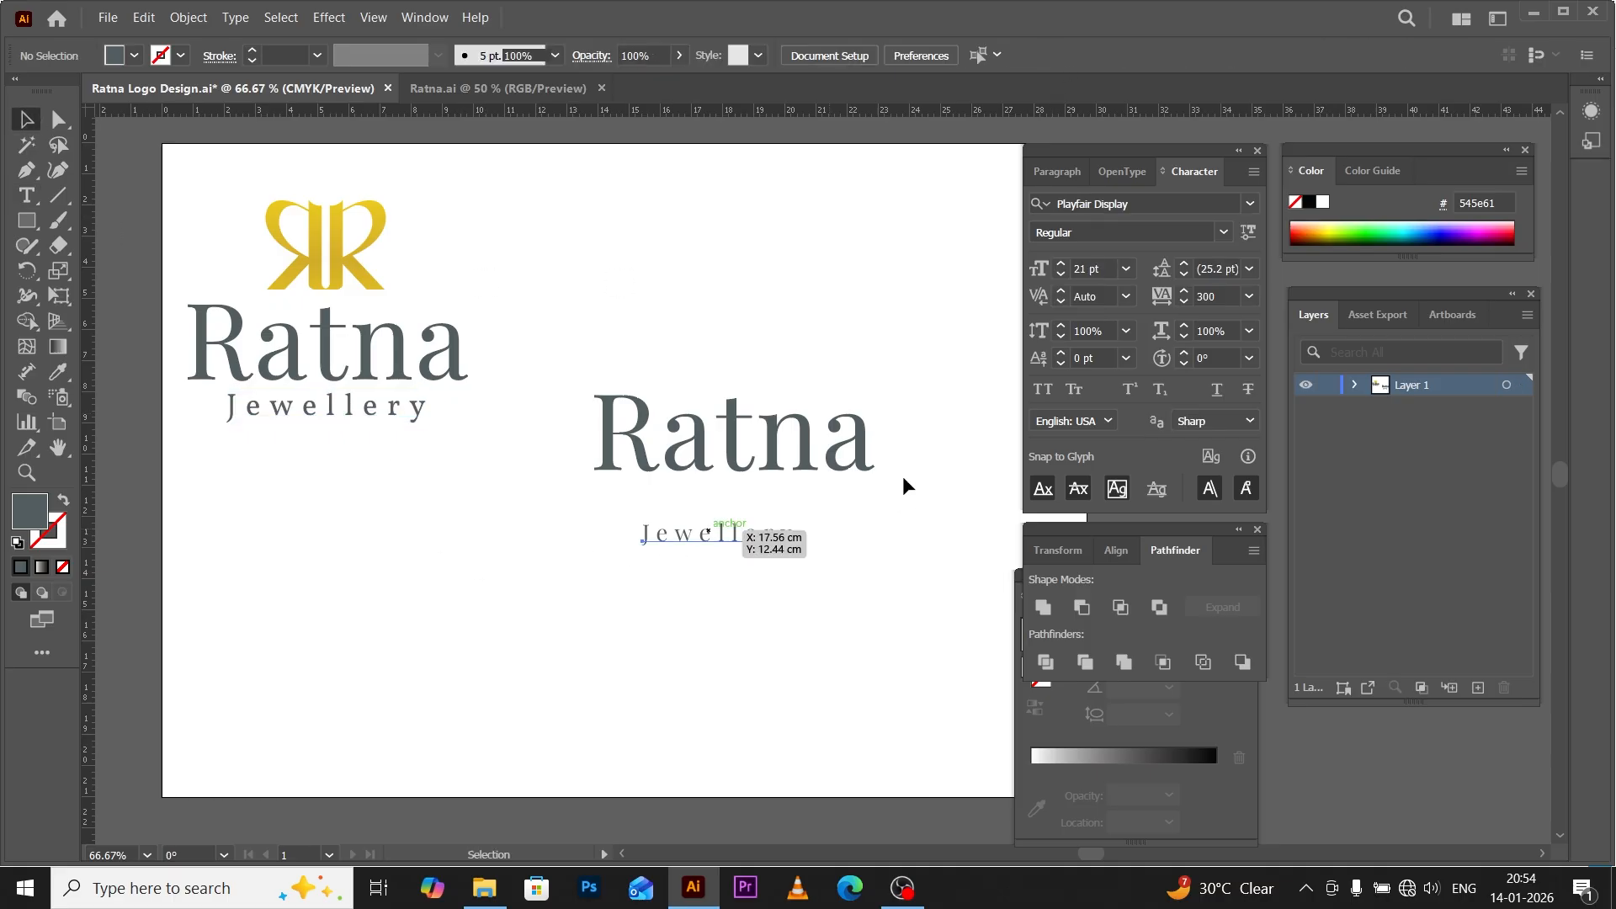
pyautogui.click(1084, 271)
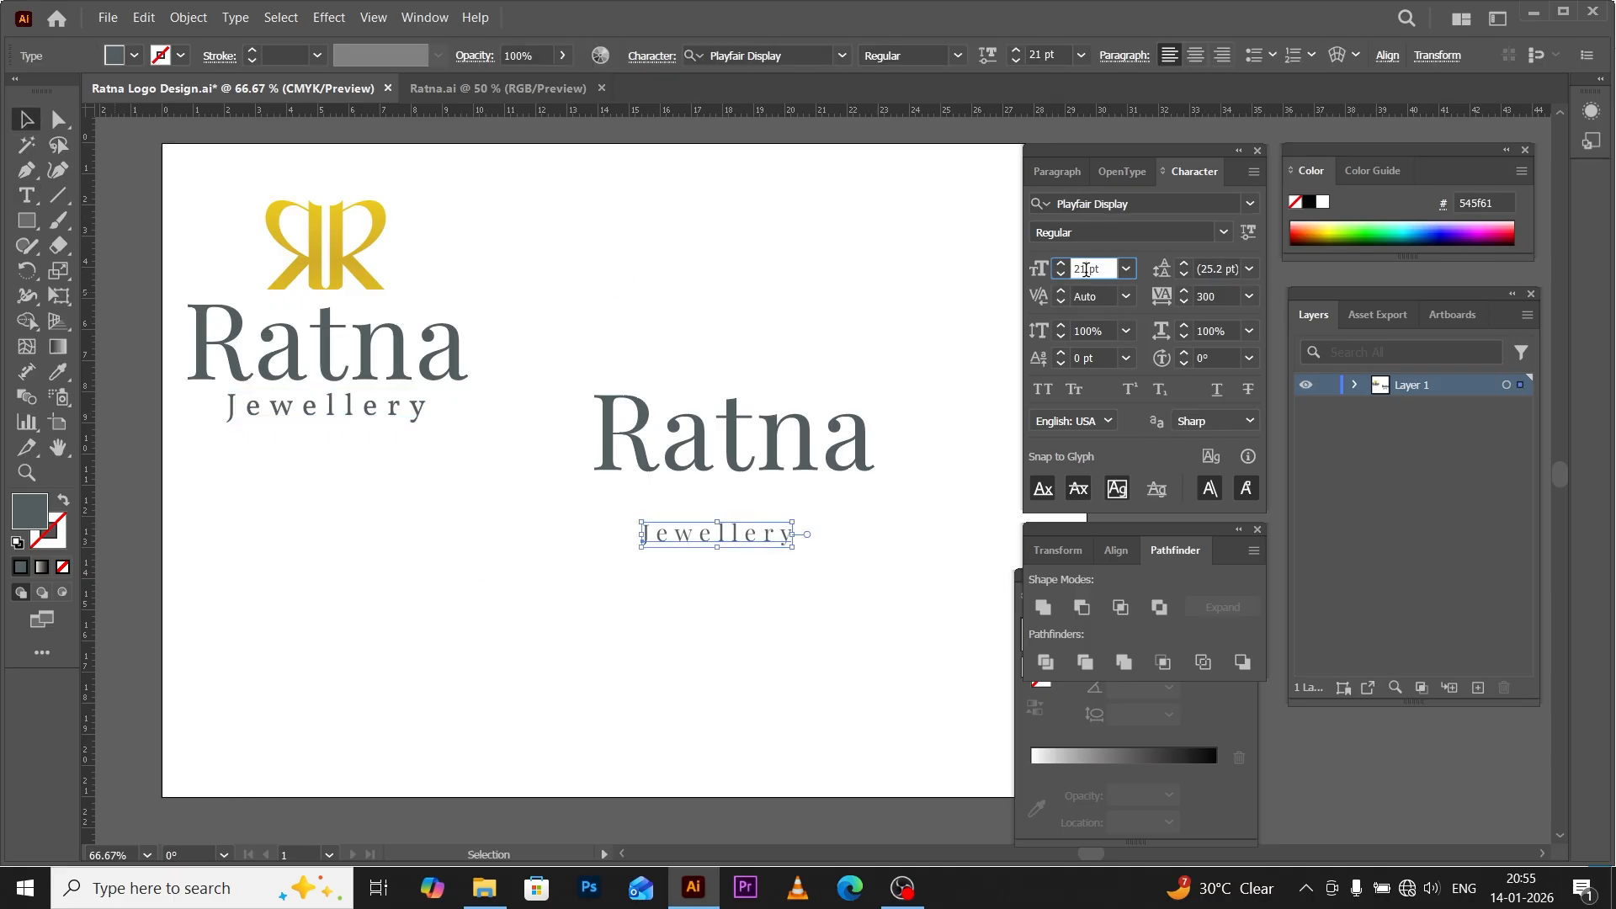
pyautogui.press('BackSpace')
pyautogui.write('8')
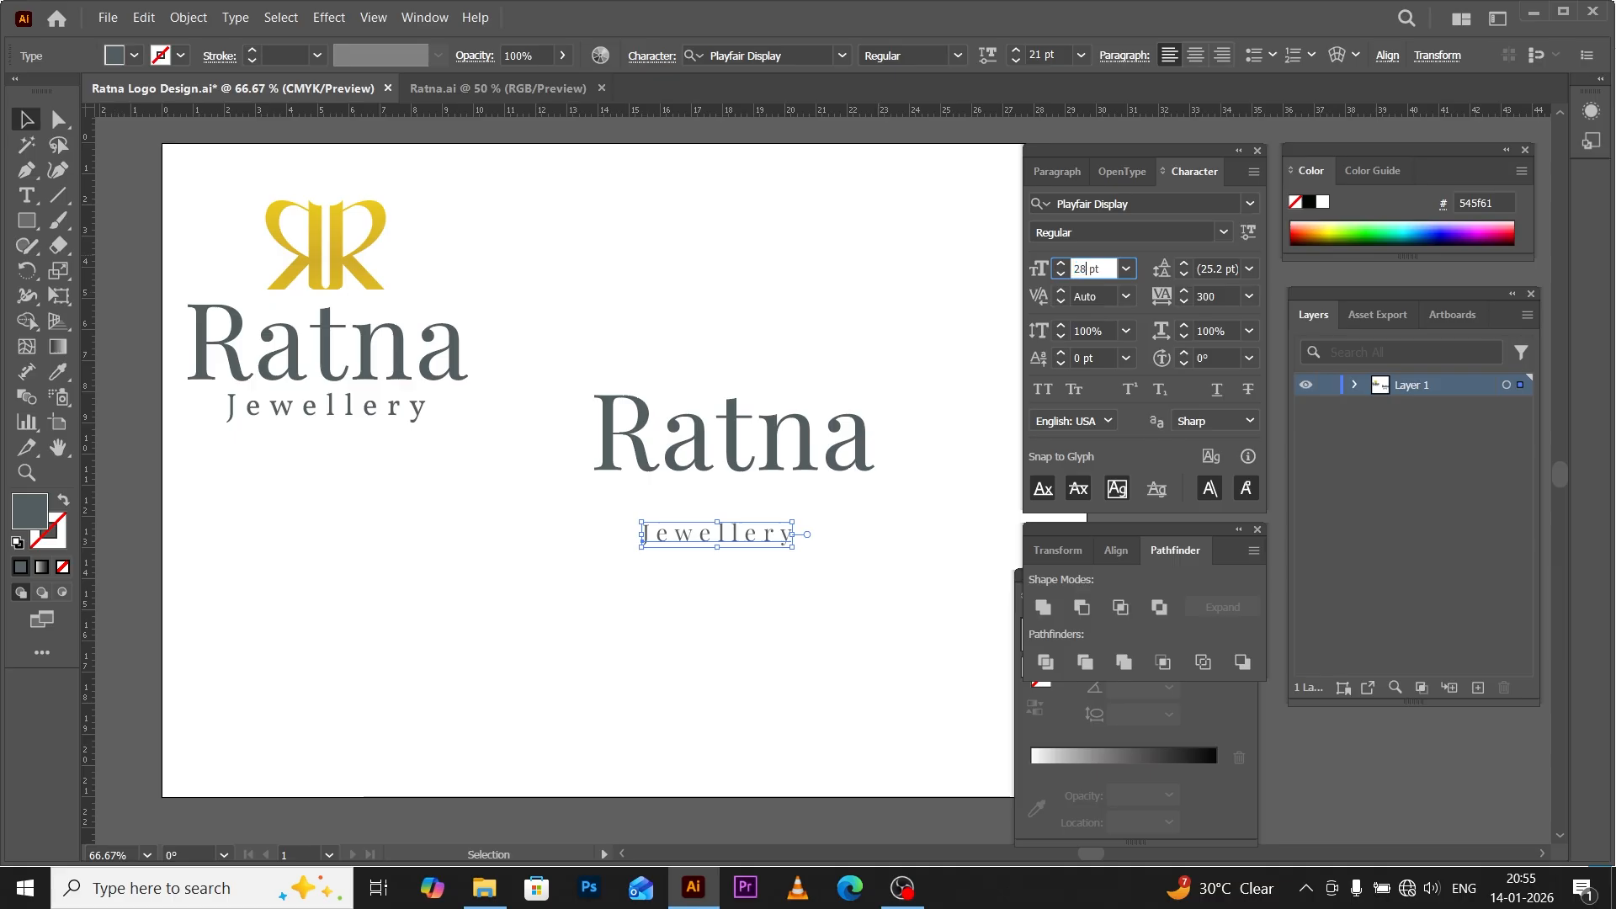
pyautogui.press('Return')
pyautogui.click(26, 120)
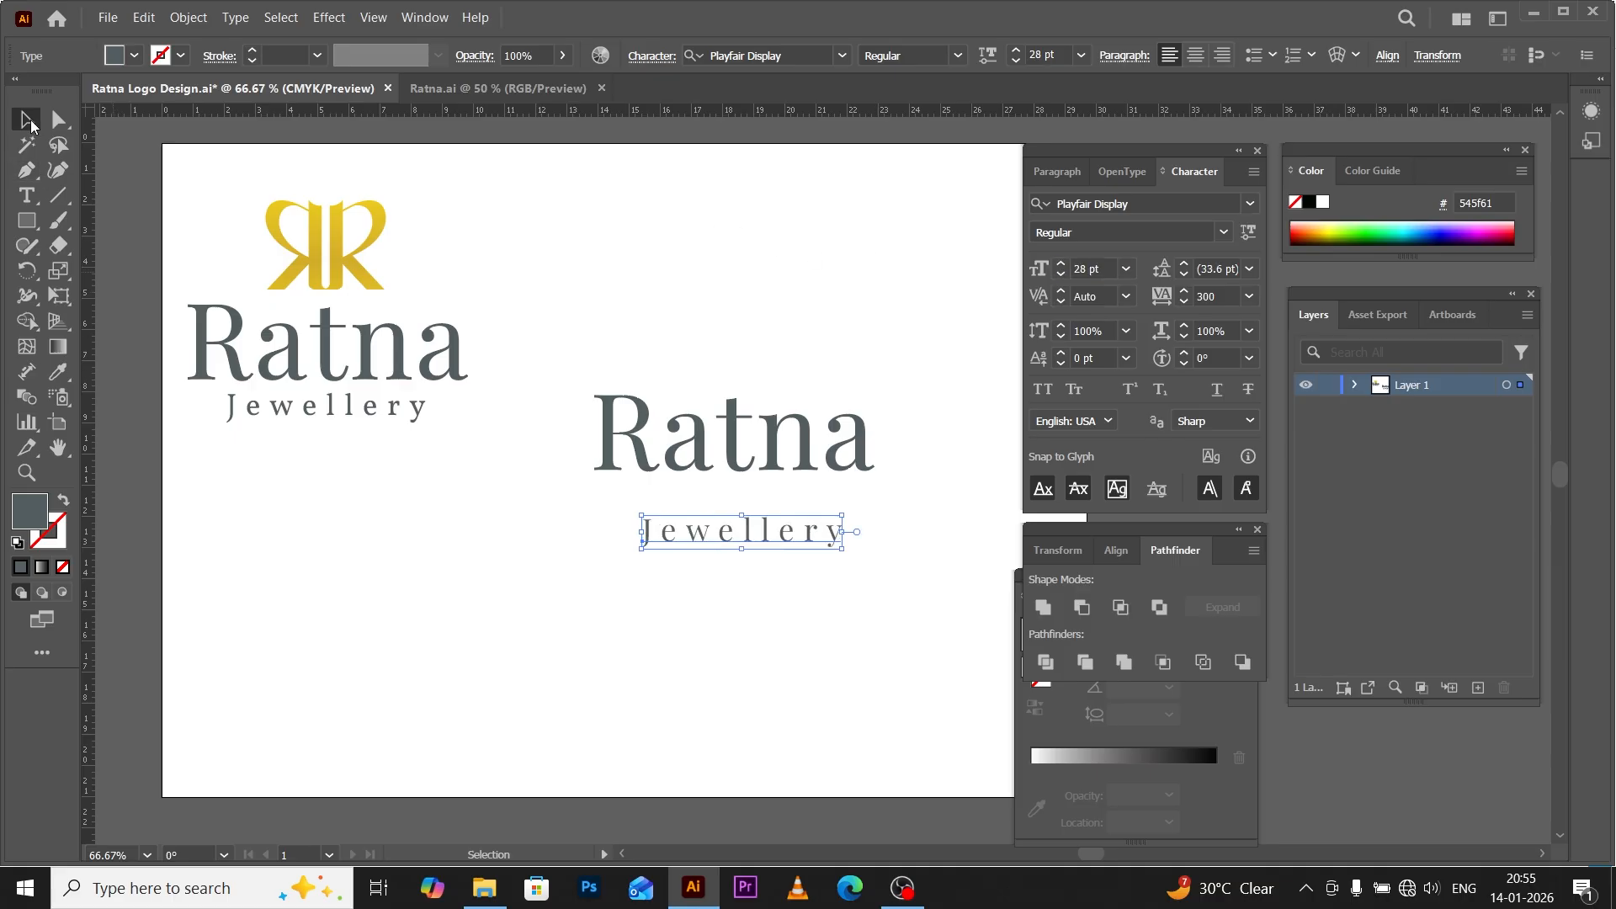
pyautogui.click(652, 597)
pyautogui.moveTo(792, 540); pyautogui.dragTo(781, 507)
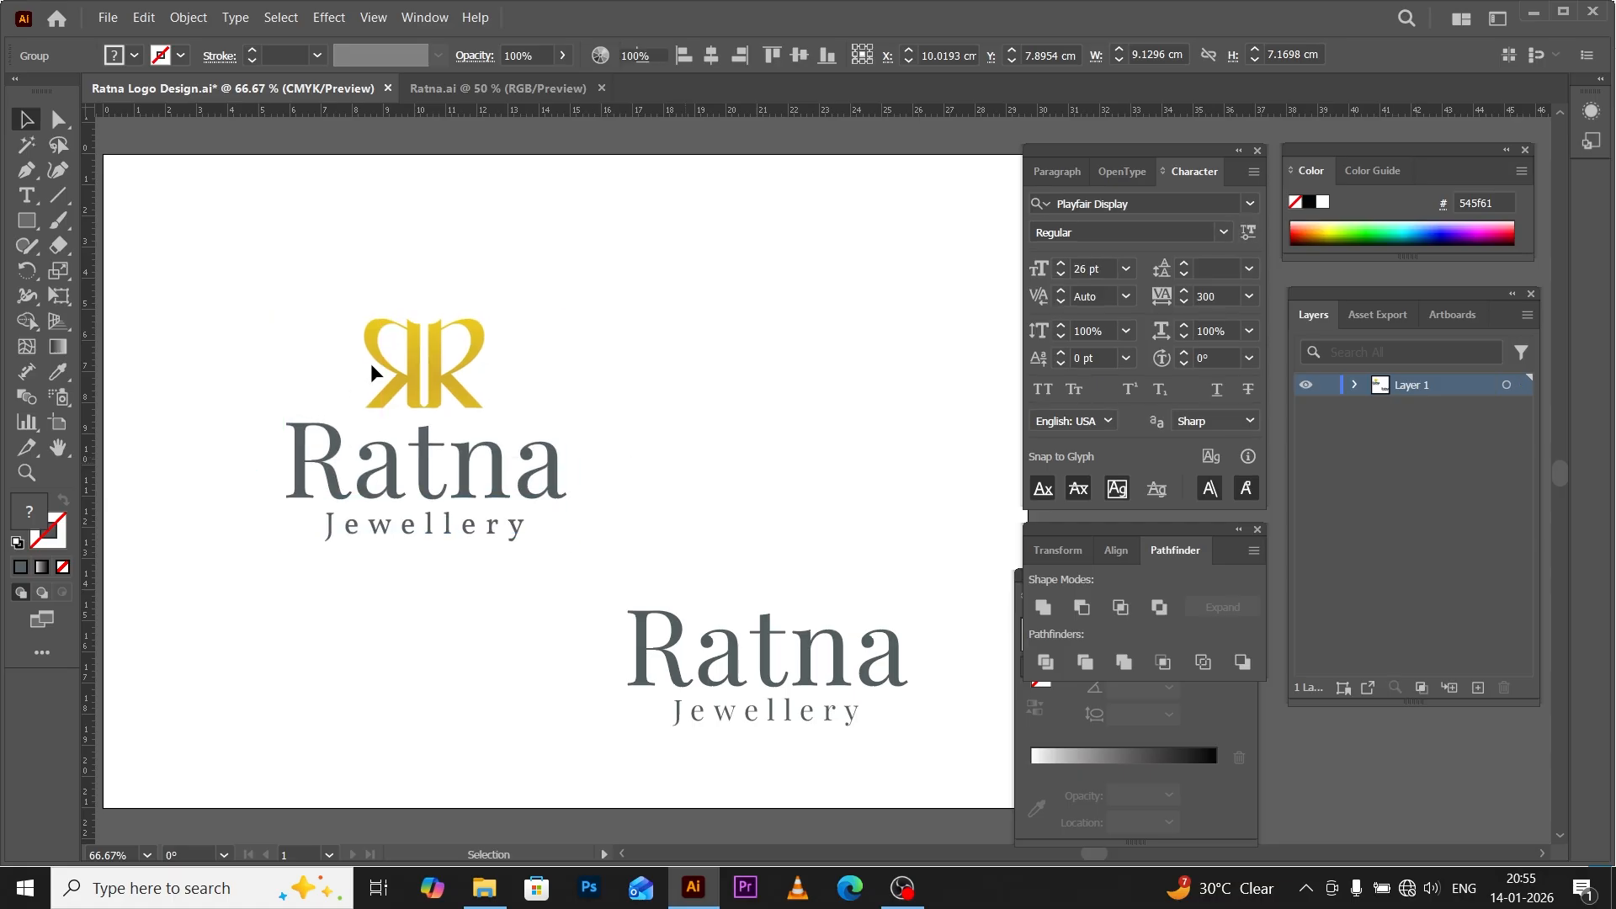
# Expand Layer 1, identify the reference logo's group by toggling its visibility, and lock that group.
pyautogui.click(377, 336)
pyautogui.click(1354, 384)
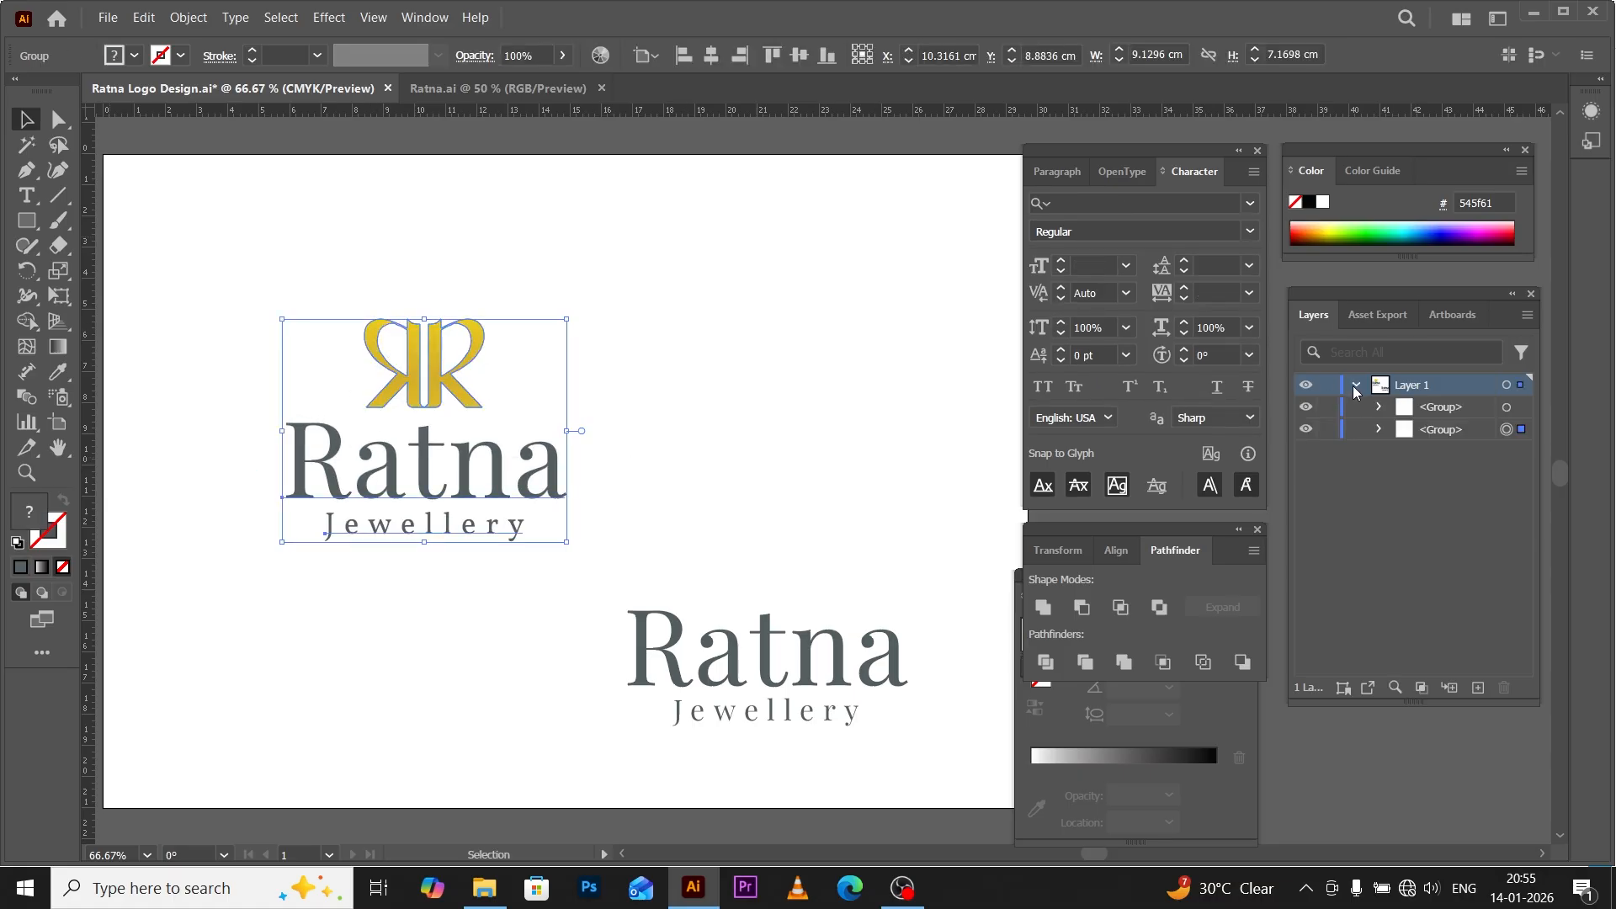
pyautogui.click(1306, 431)
pyautogui.click(1305, 430)
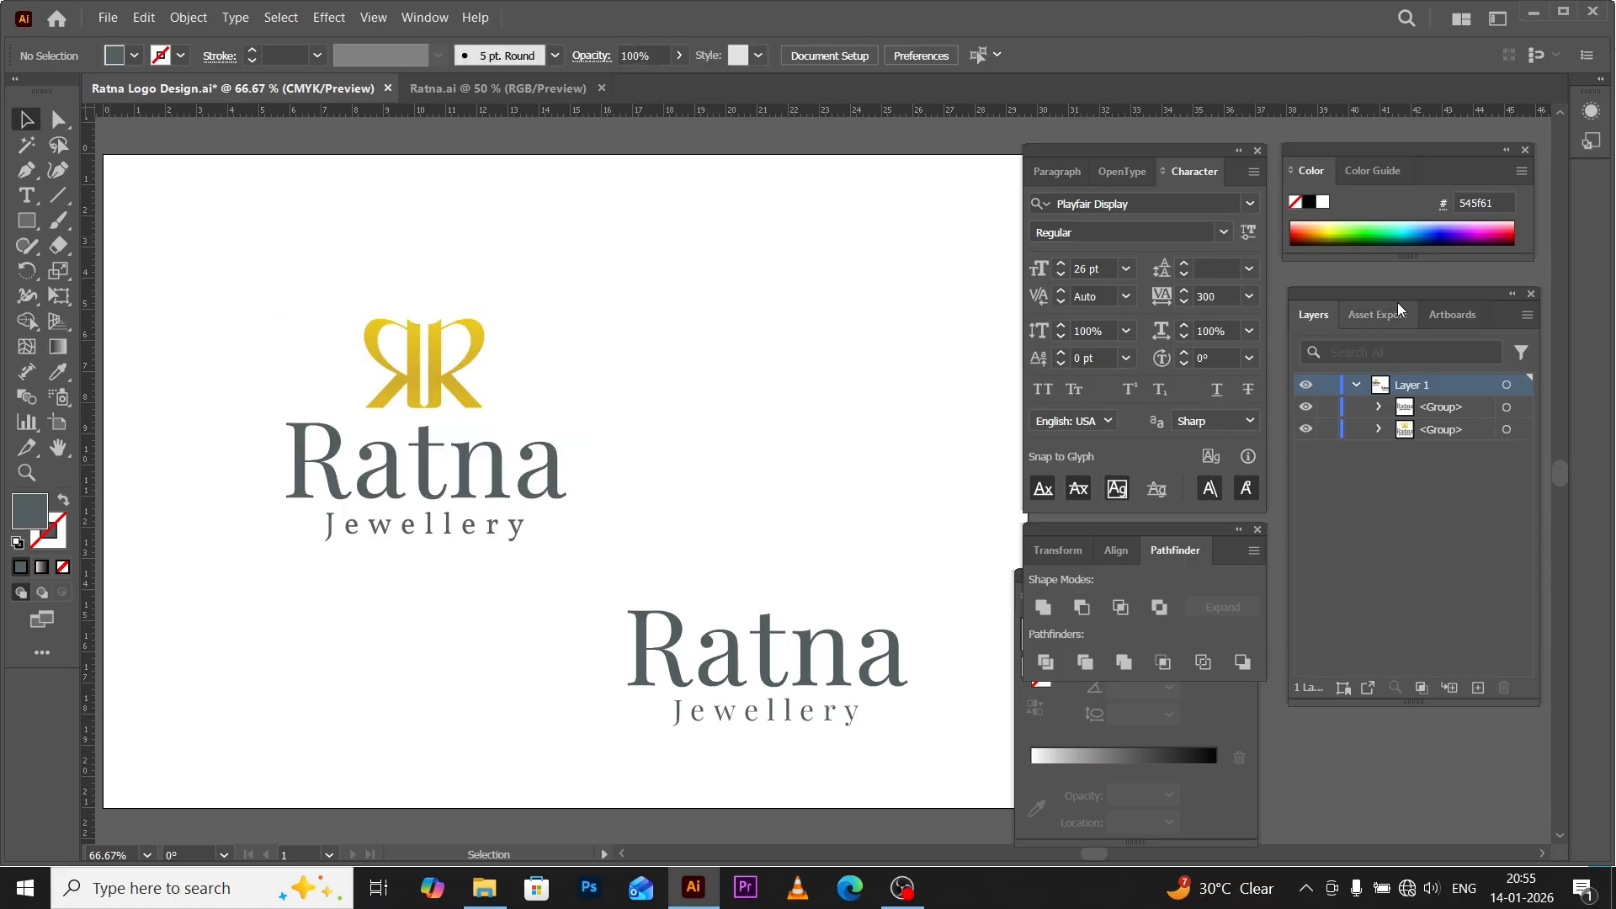
pyautogui.moveTo(1397, 301); pyautogui.dragTo(841, 228)
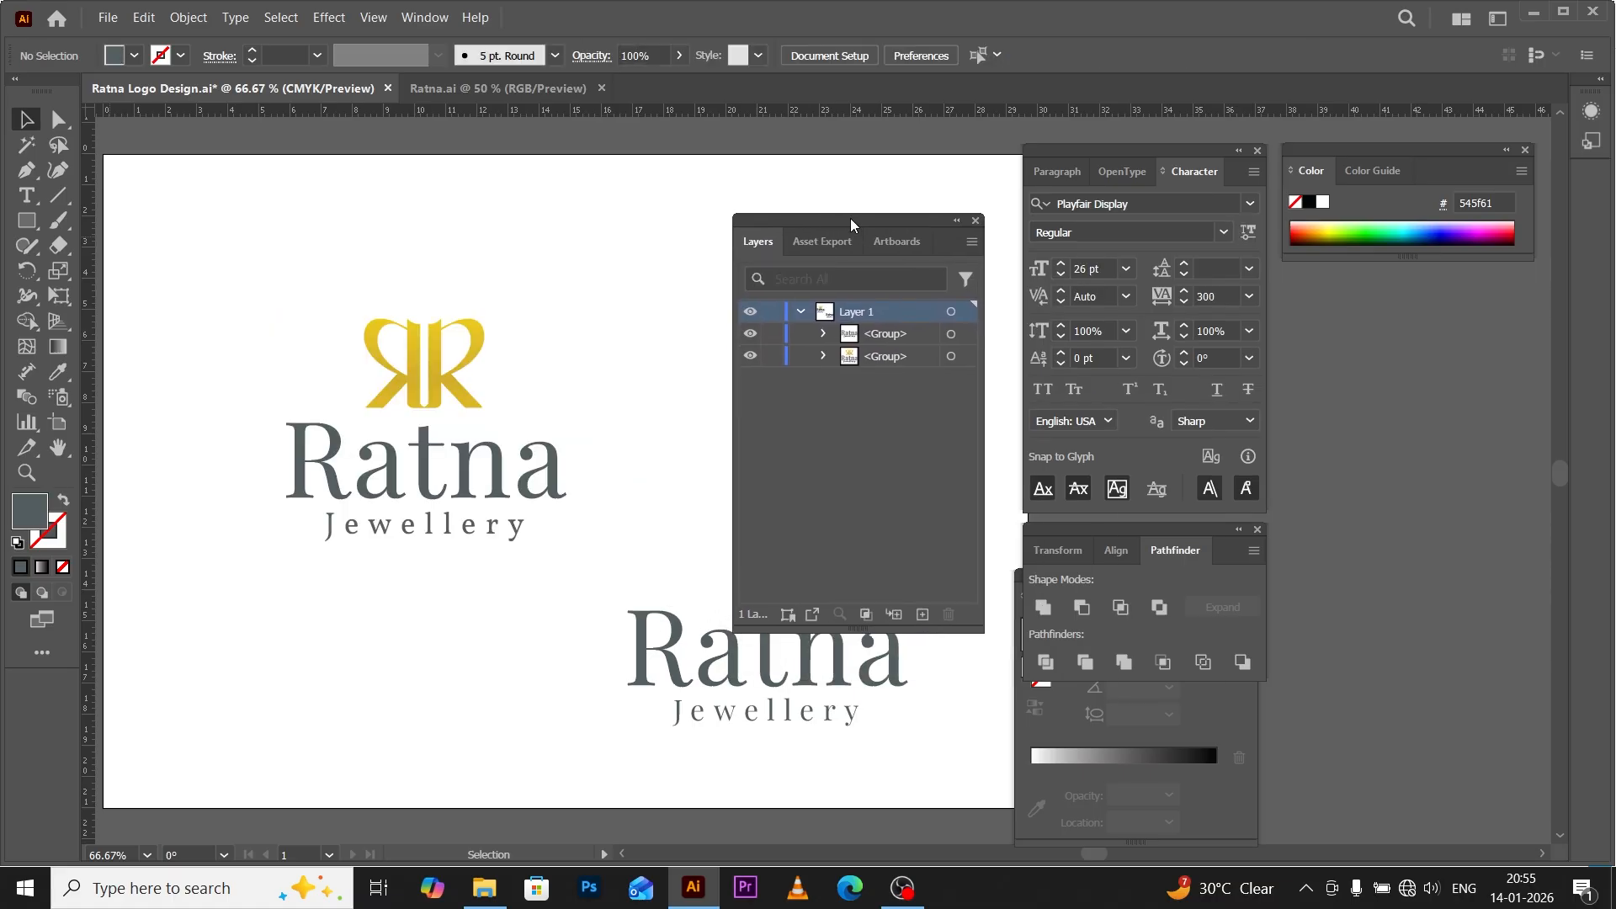
pyautogui.click(750, 357)
pyautogui.click(750, 357)
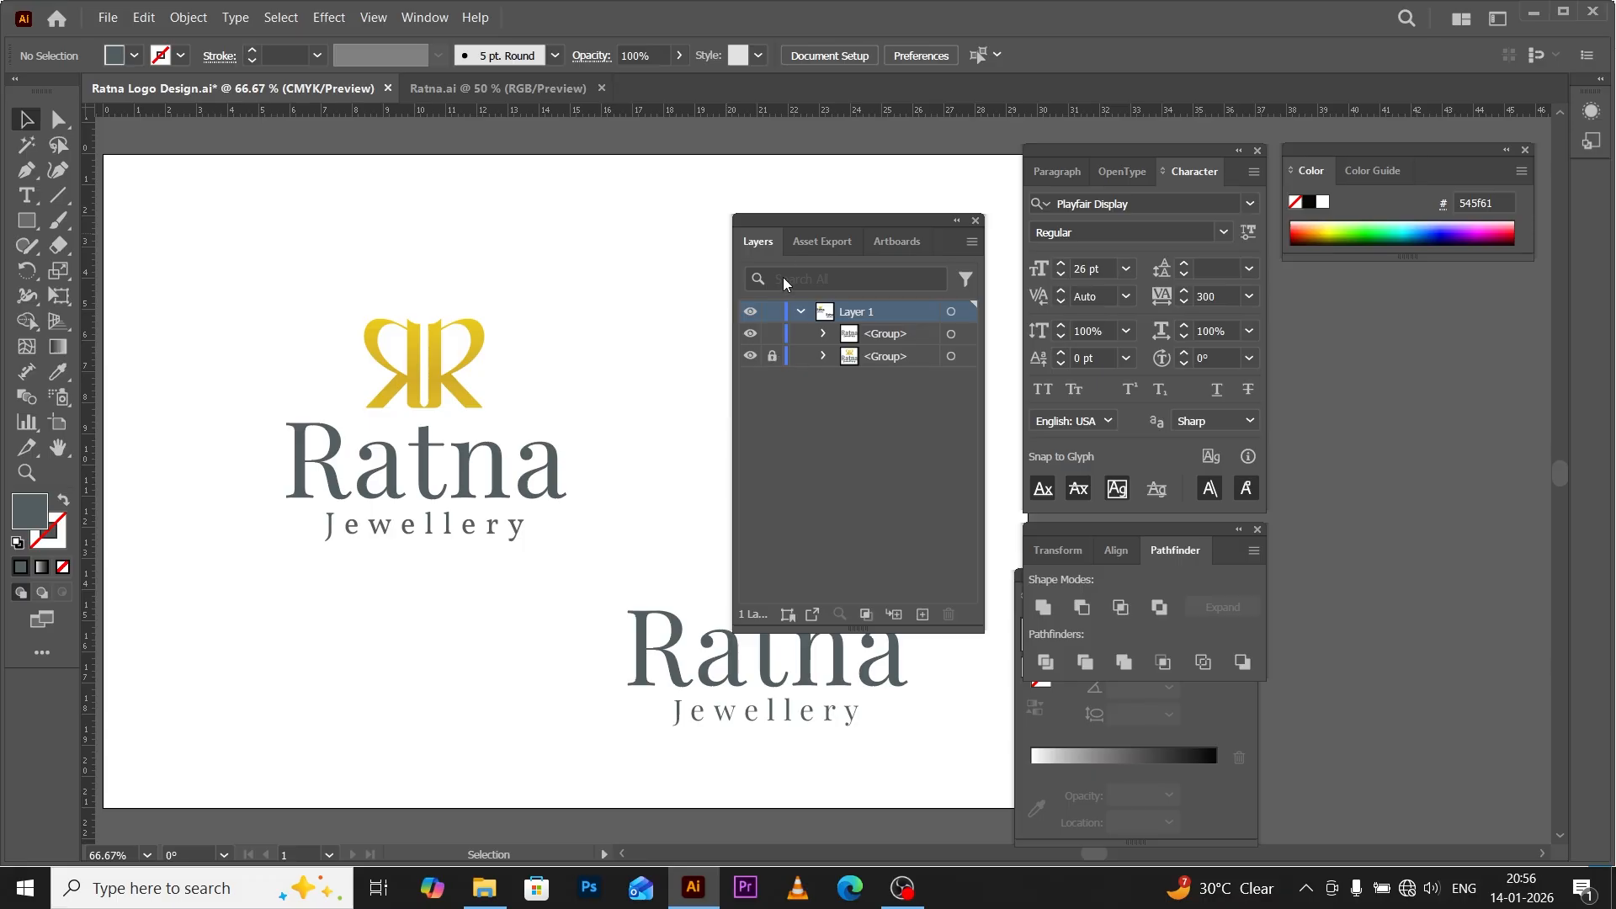
pyautogui.moveTo(790, 224); pyautogui.dragTo(1344, 287)
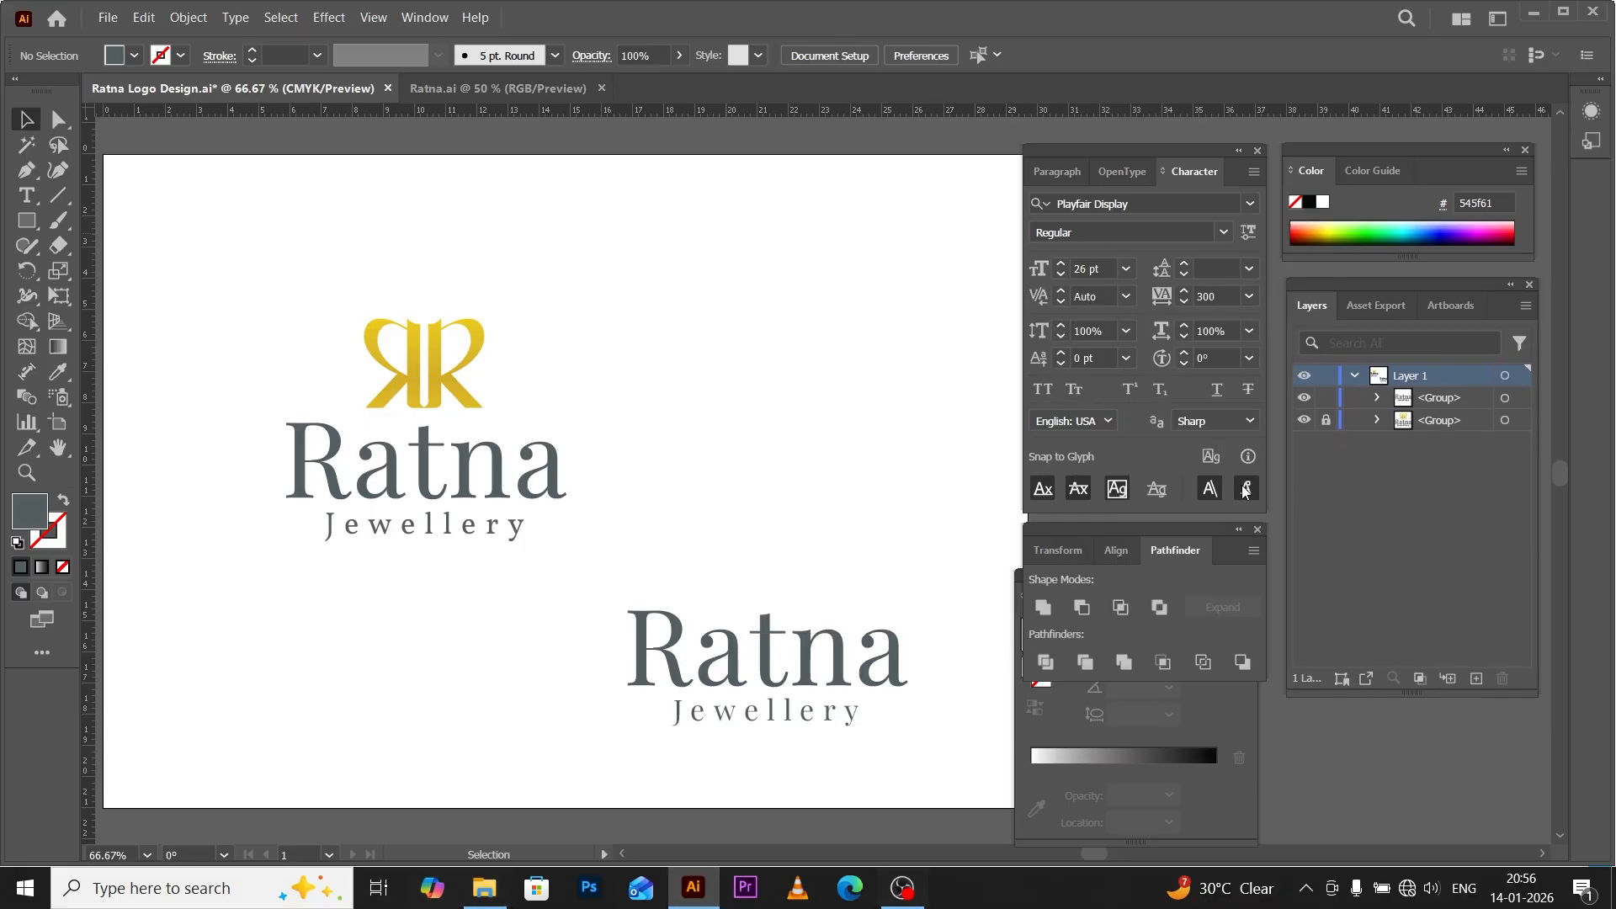
# Using the Pen tool, trace the mirrored R's stem from the upper arm joint up to its tip and along the concave top edge.
pyautogui.scroll(3, 392, 336)
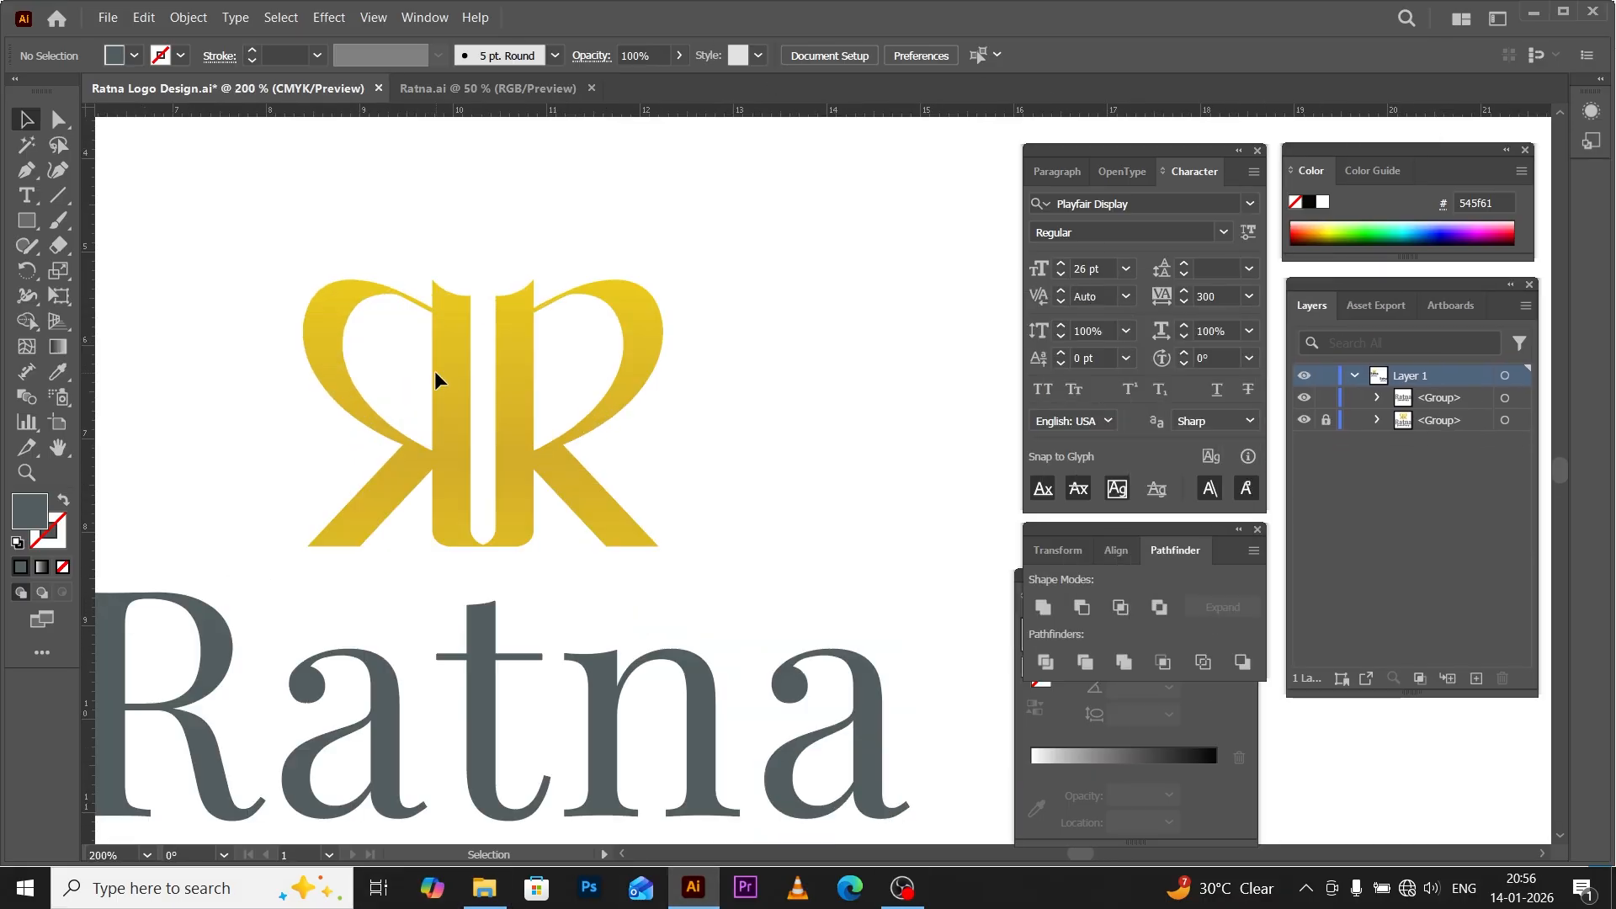
pyautogui.scroll(2, 456, 394)
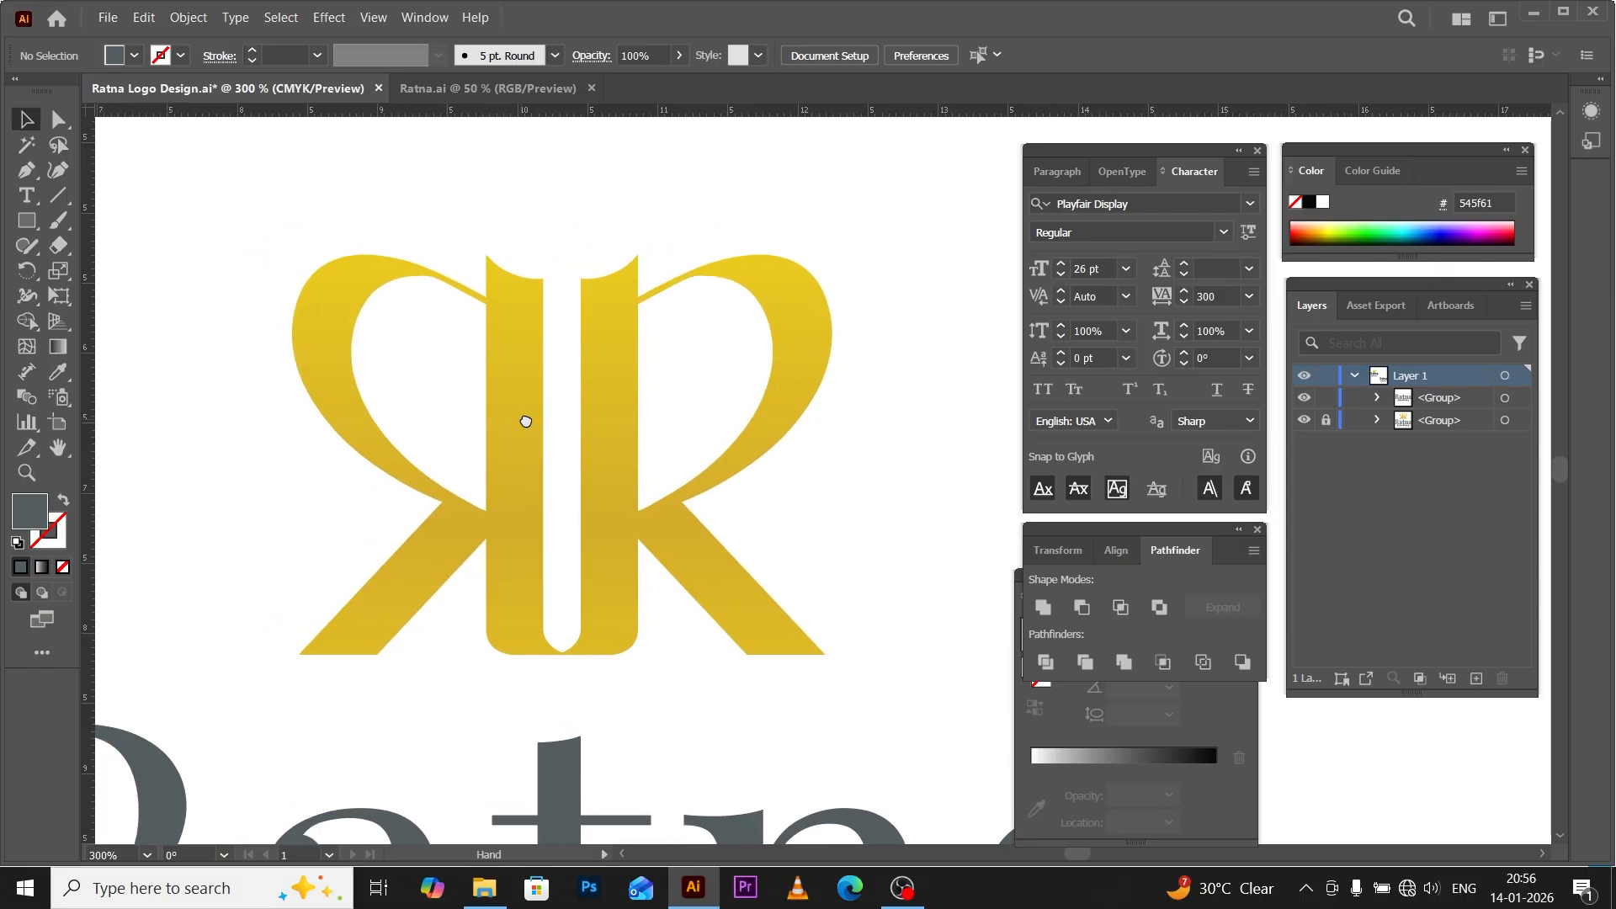
pyautogui.moveTo(26, 169); pyautogui.dragTo(80, 173)
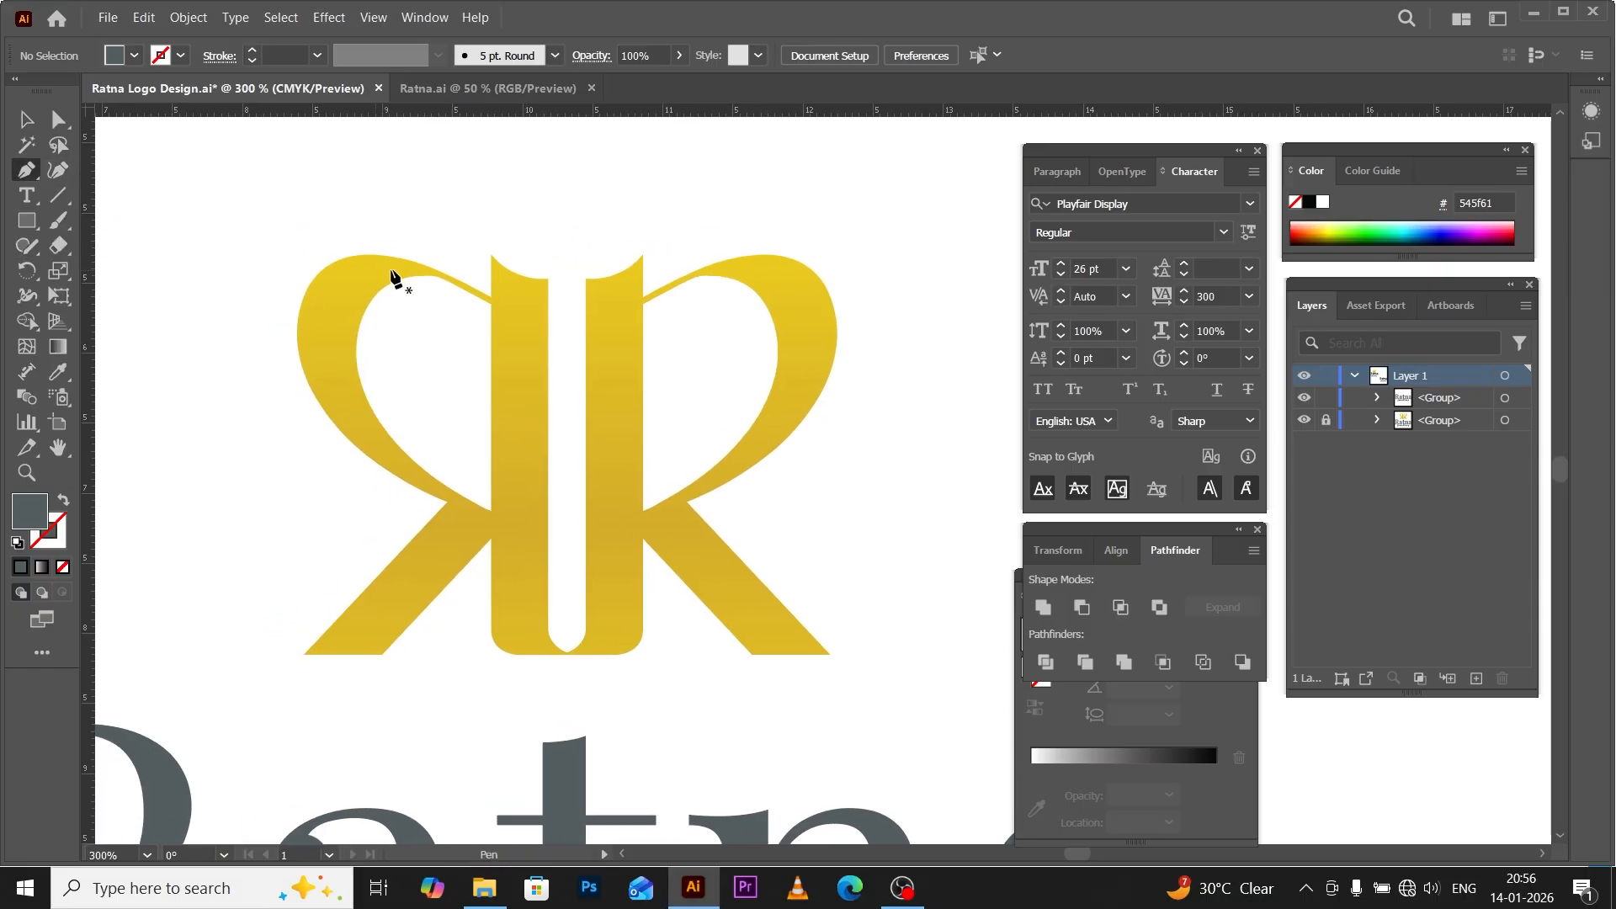
pyautogui.scroll(5, 454, 269)
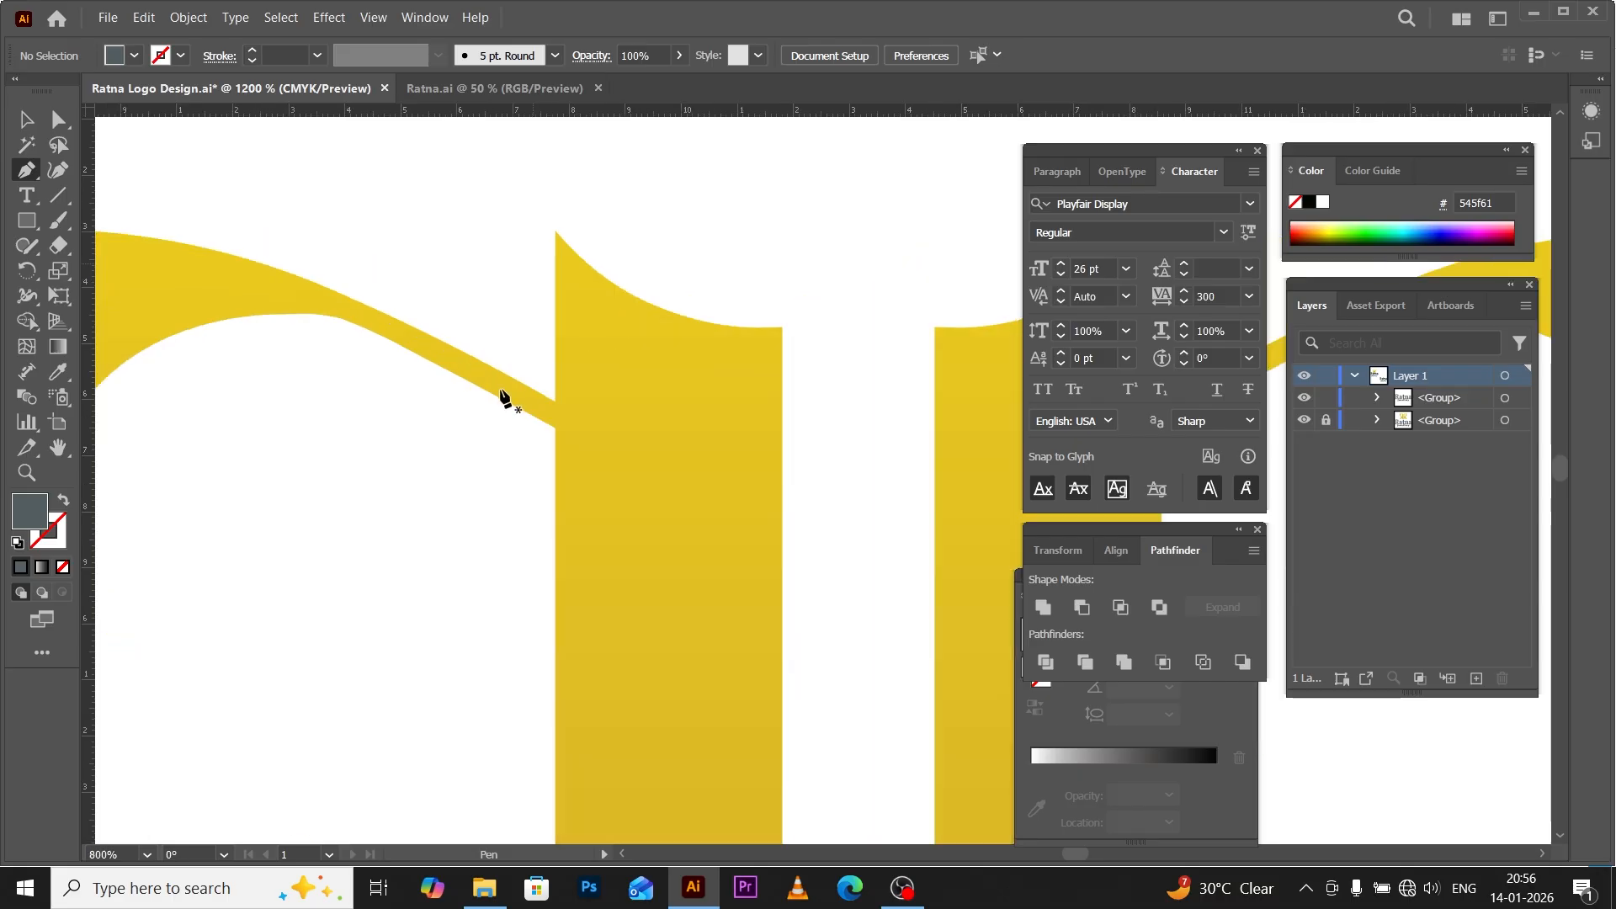
pyautogui.scroll(1, 429, 426)
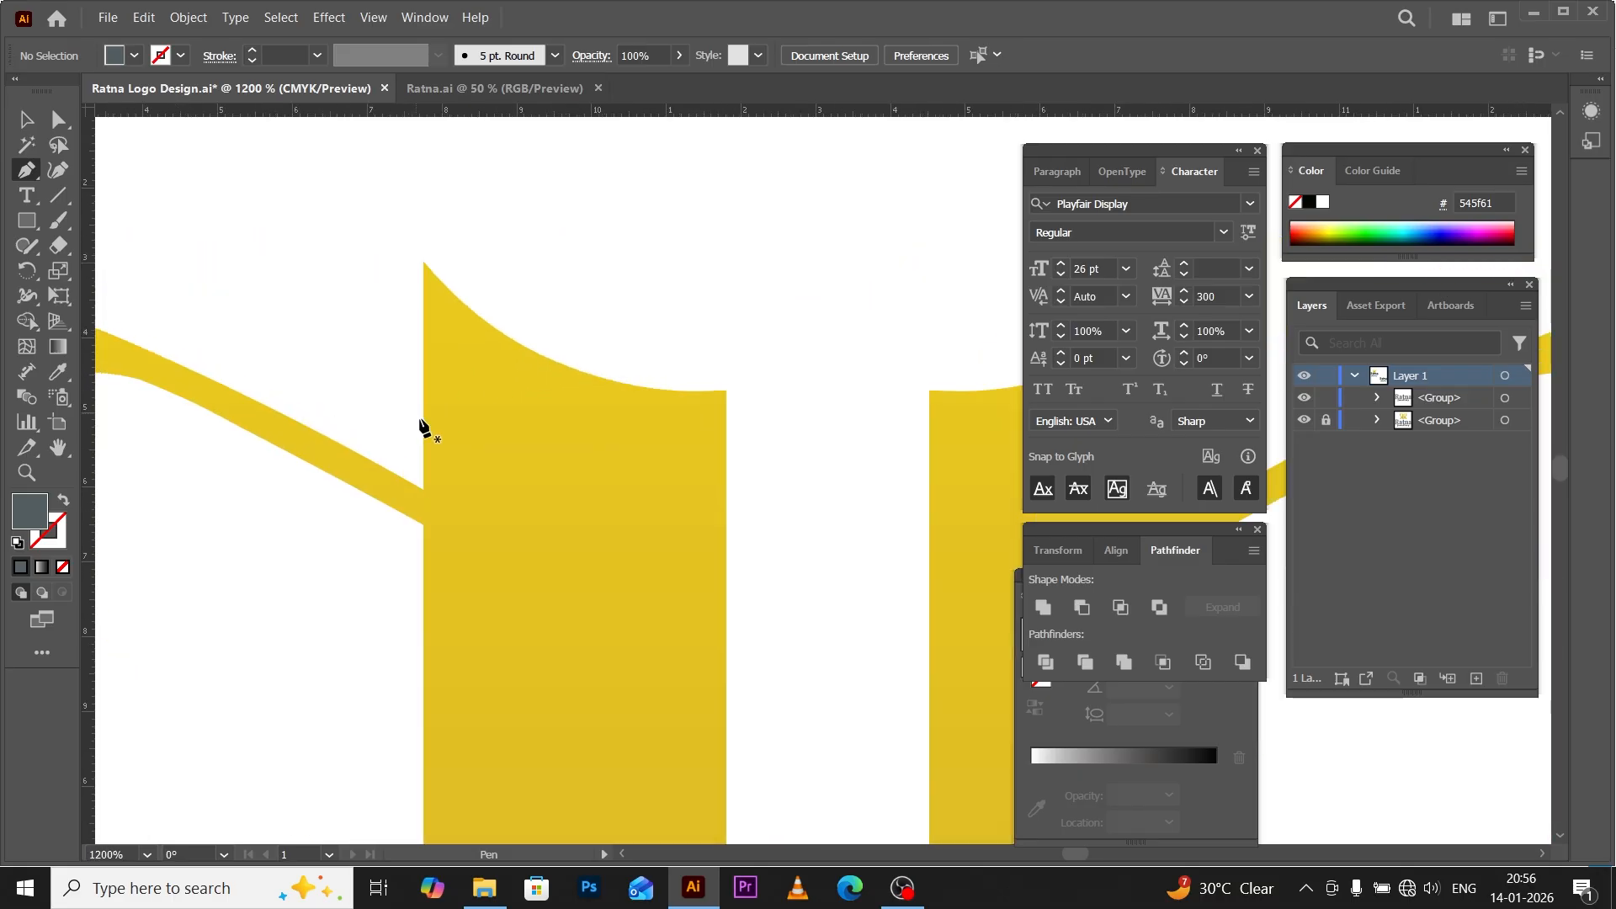
pyautogui.click(424, 490)
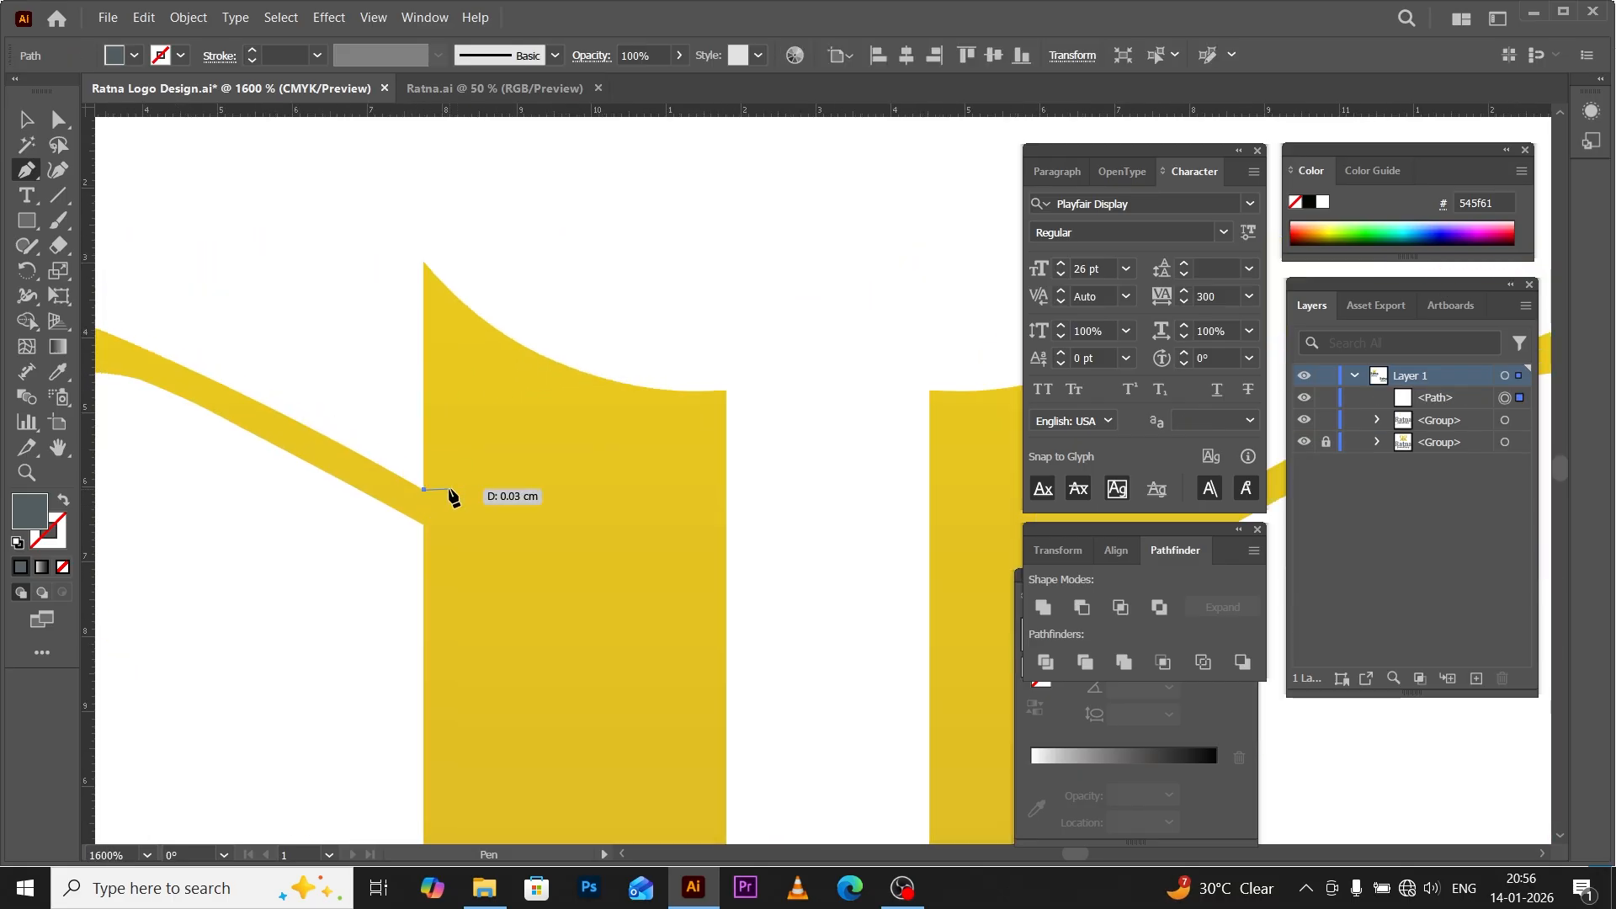
pyautogui.click(424, 262)
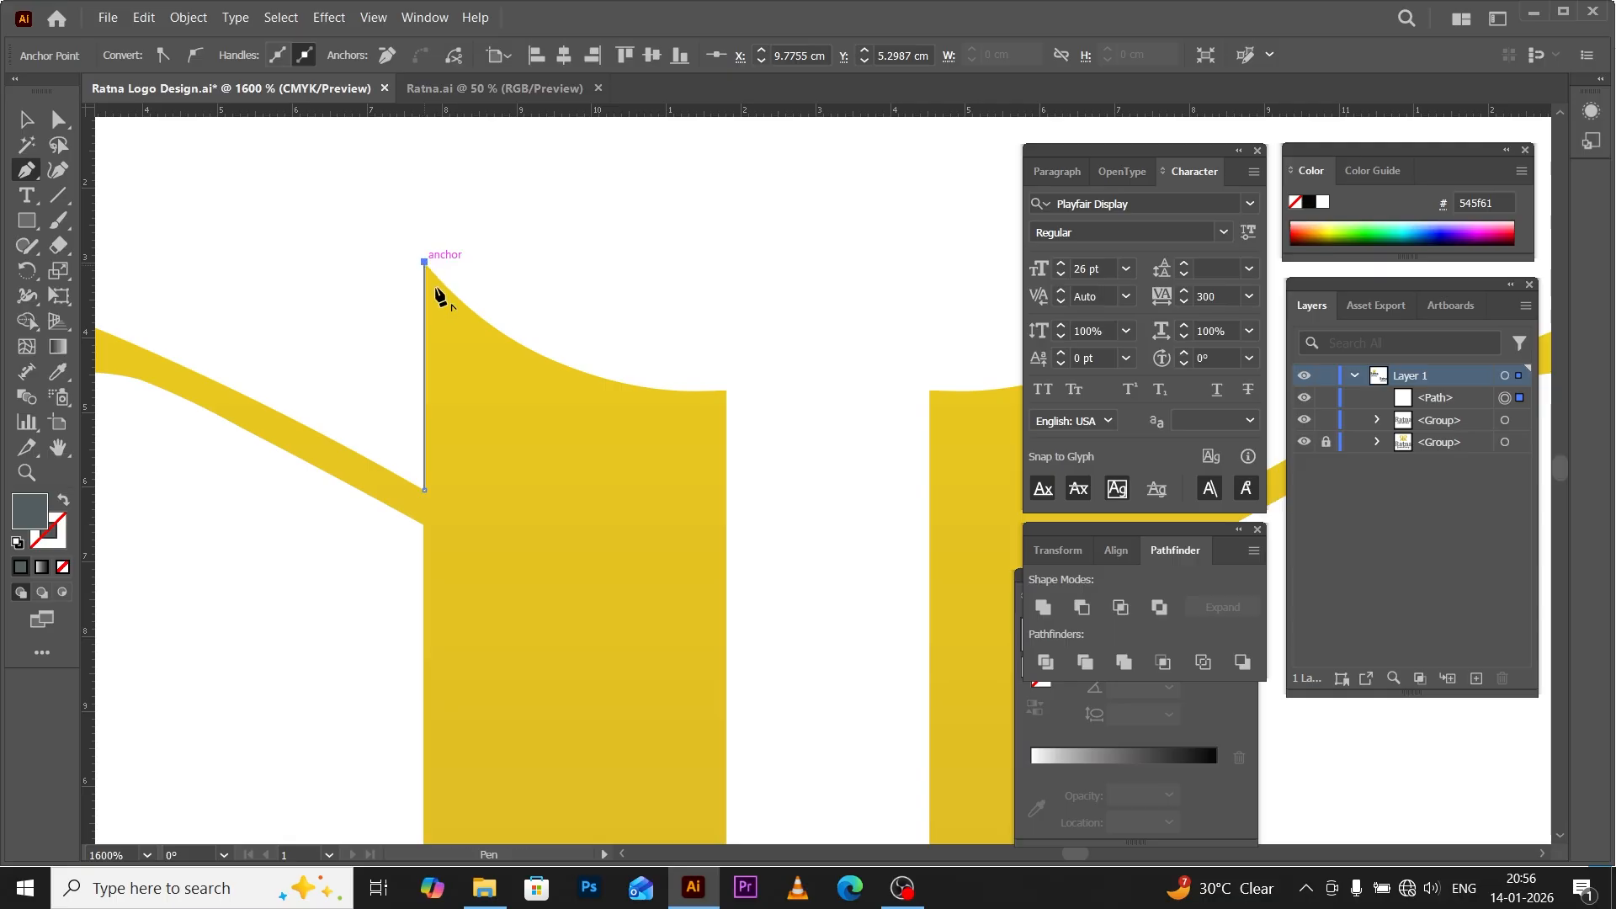
pyautogui.click(723, 391)
pyautogui.moveTo(726, 390); pyautogui.dragTo(936, 381)
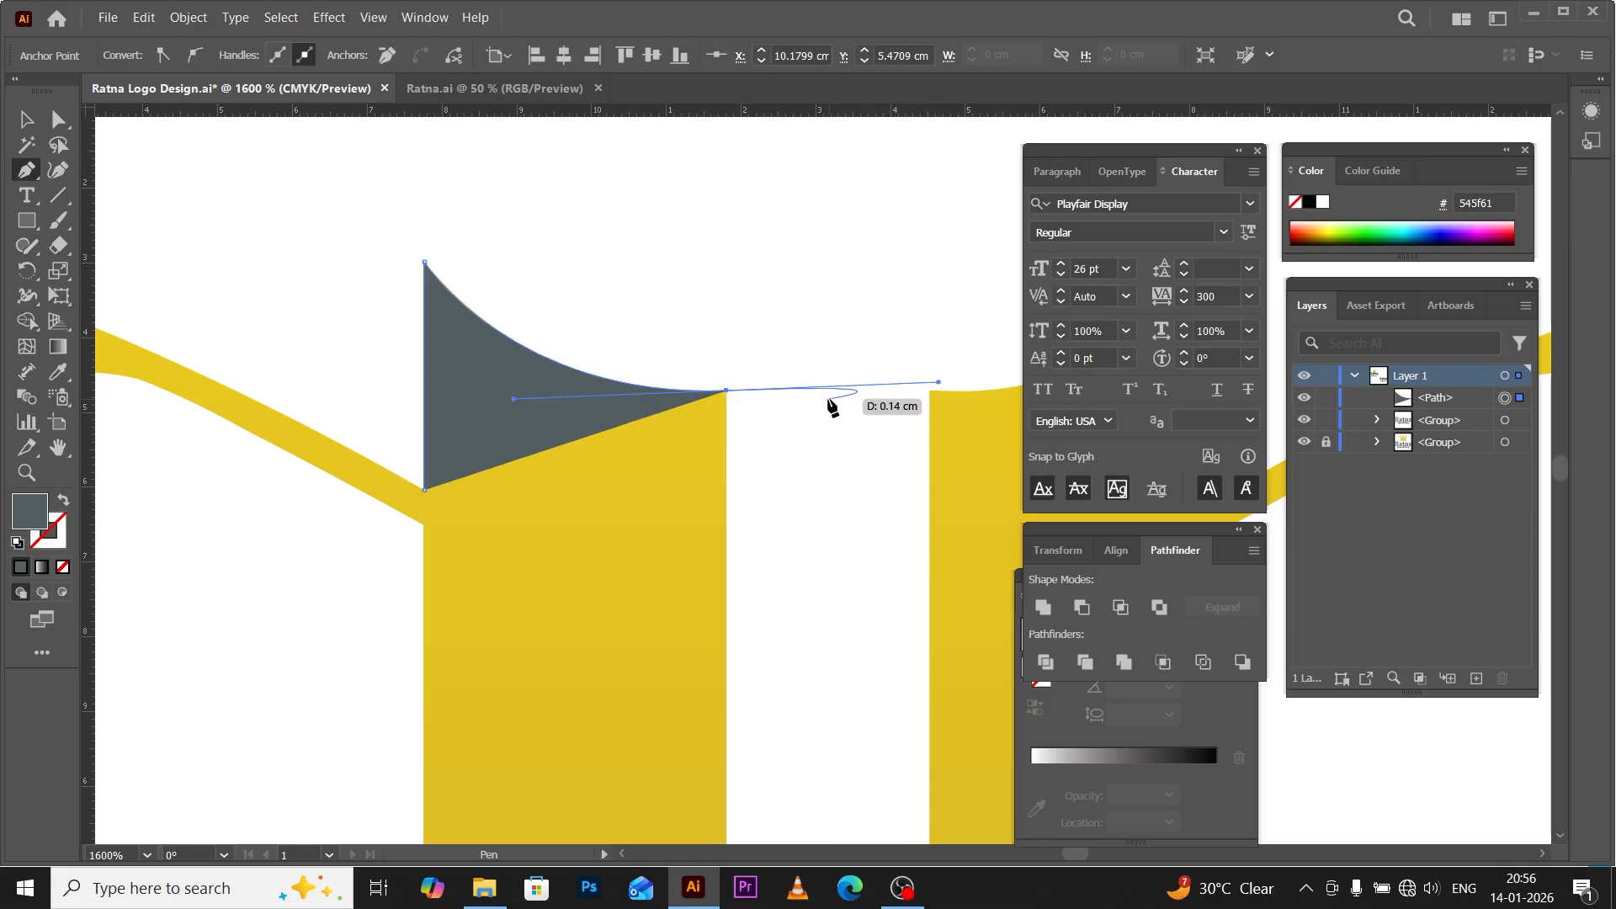
pyautogui.scroll(-1, 653, 322)
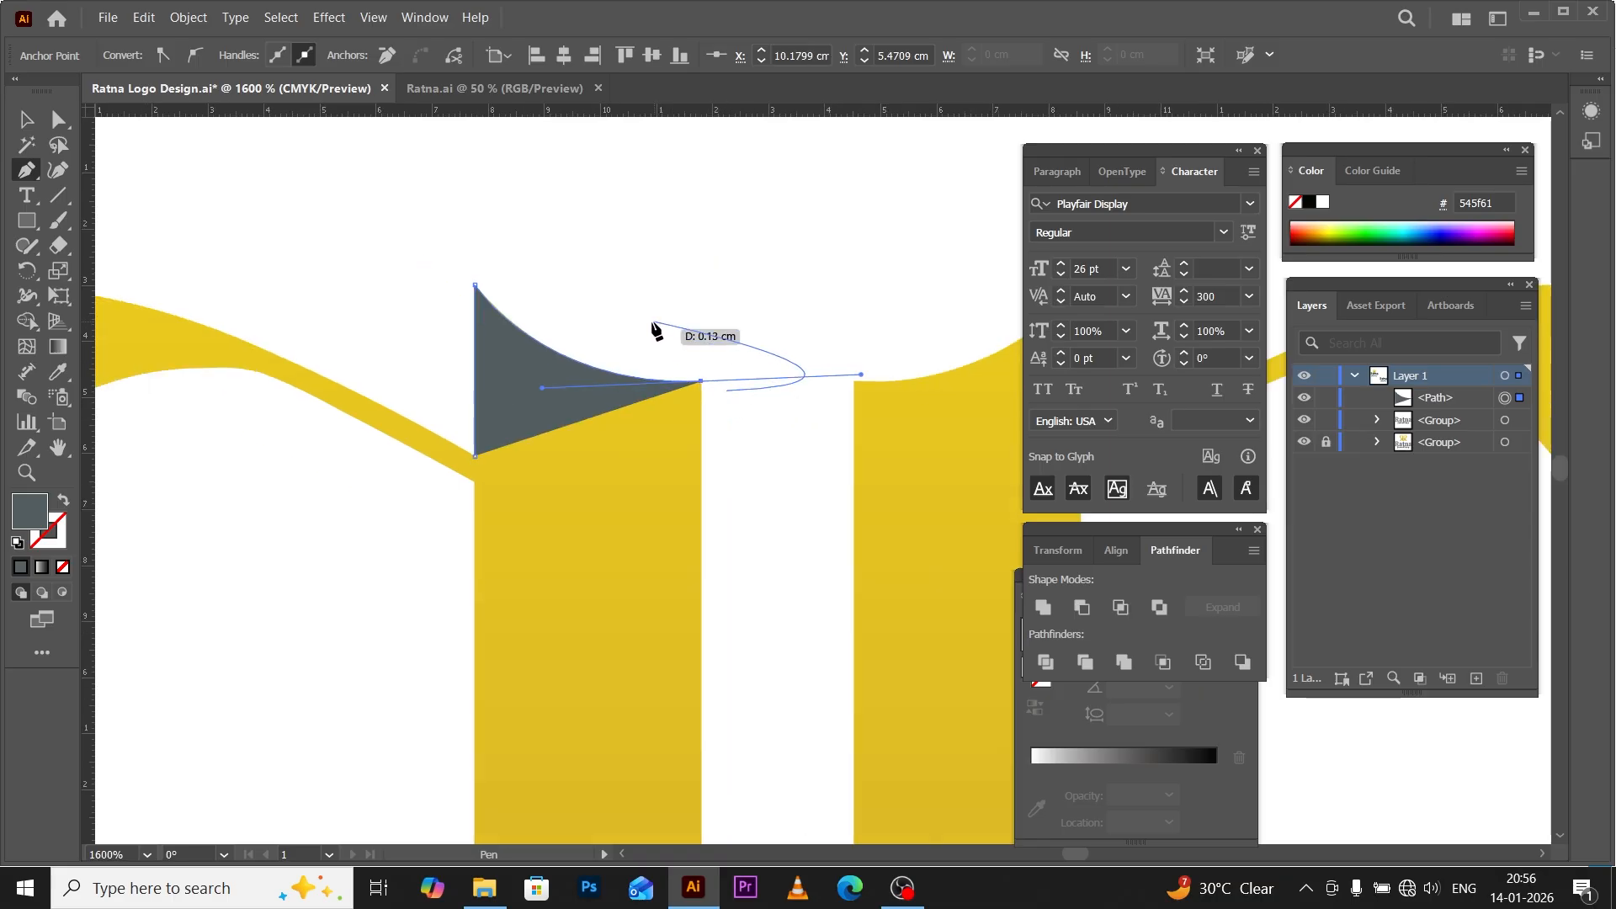
pyautogui.click(702, 383)
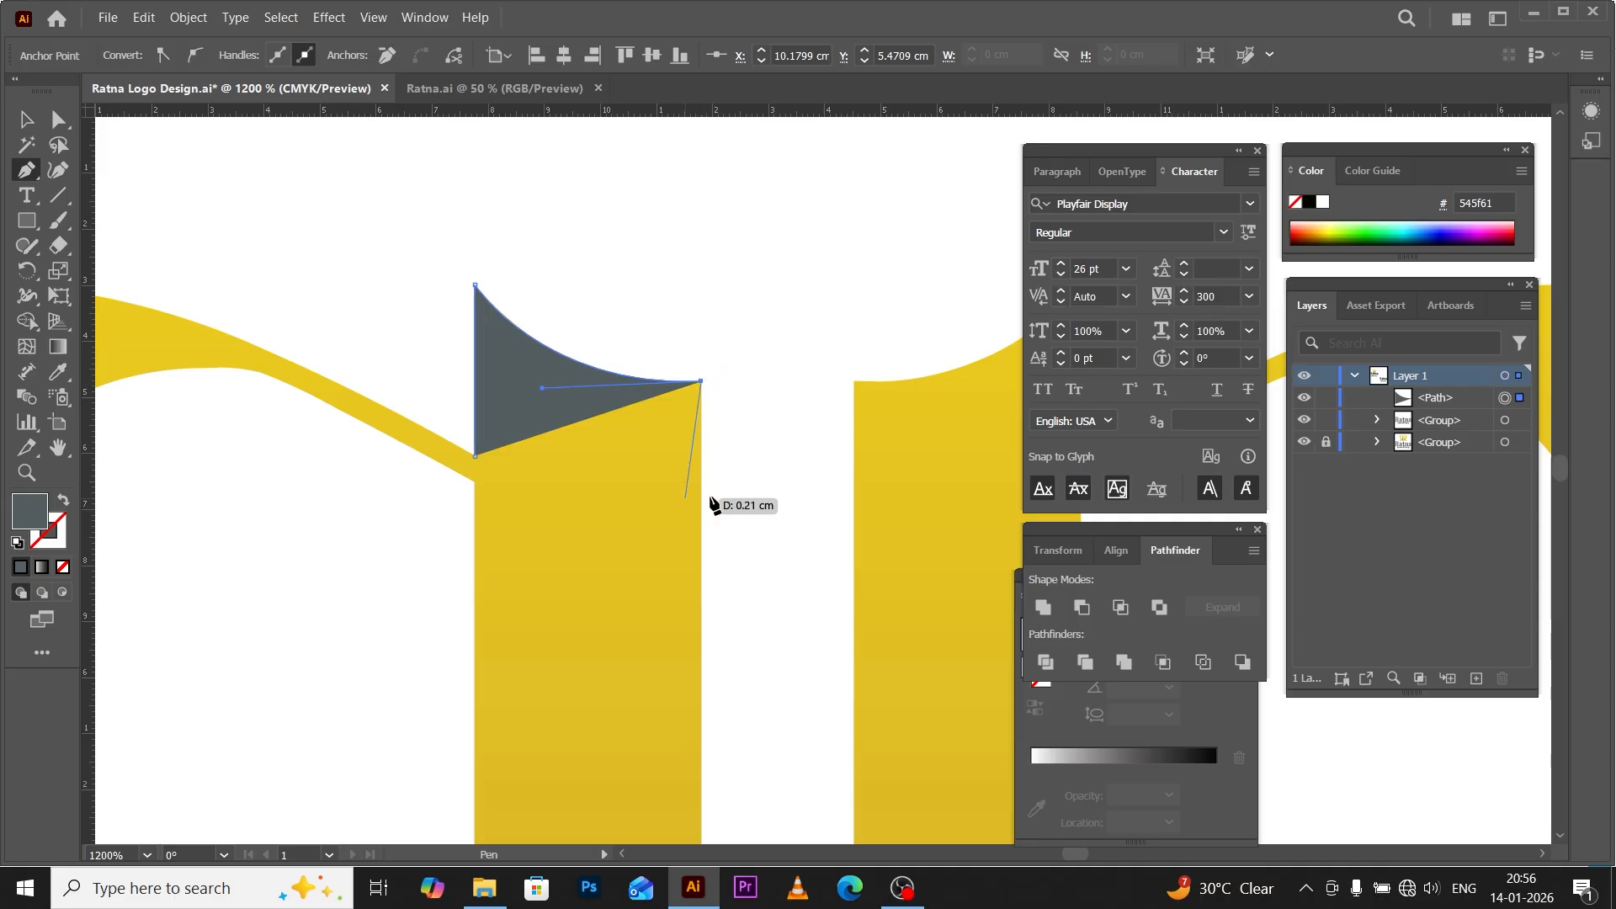
# Swap the traced path's fill and stroke so only the outline is colored, and set its stroke weight to 0.25 pt.
pyautogui.moveTo(796, 484); pyautogui.dragTo(624, 432)
pyautogui.moveTo(627, 436); pyautogui.dragTo(111, 534)
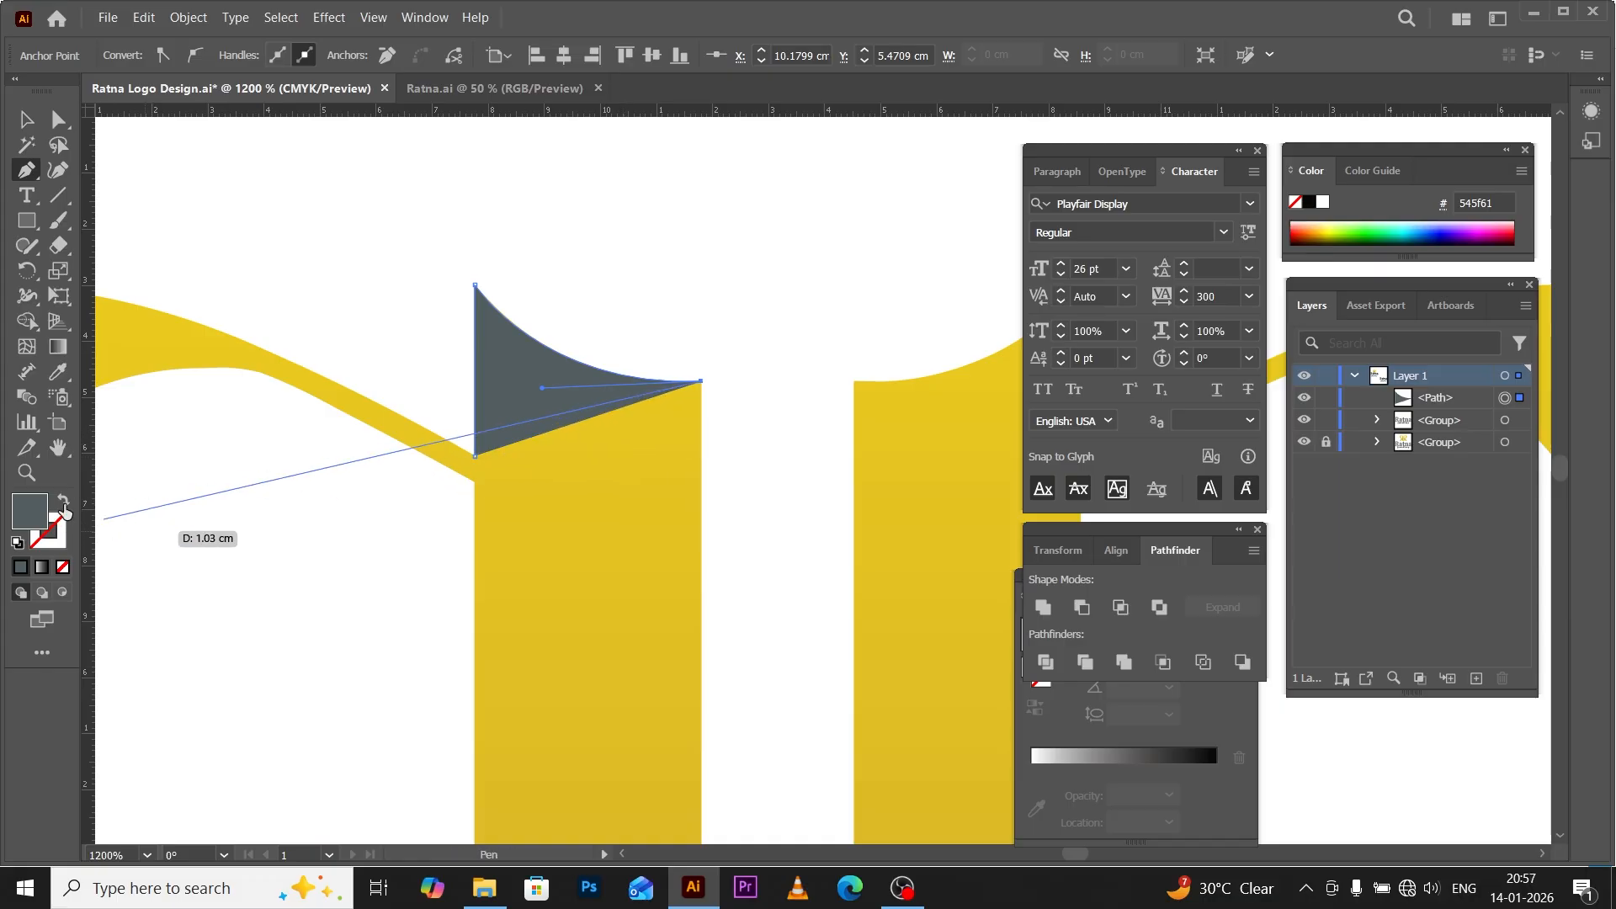
pyautogui.click(64, 503)
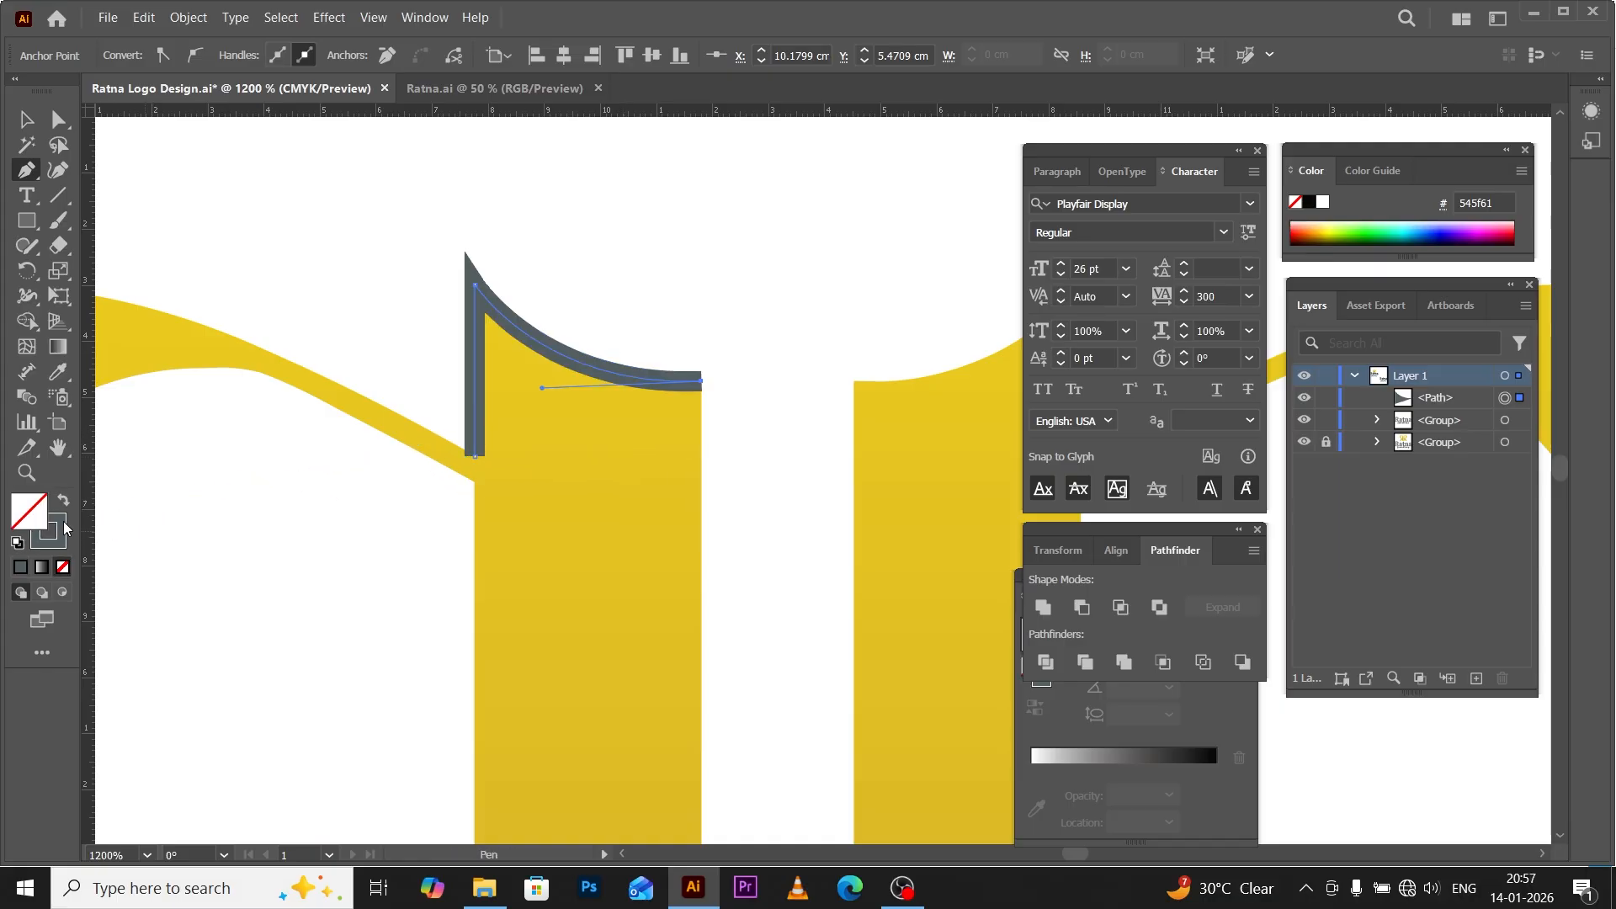
pyautogui.click(26, 119)
pyautogui.click(342, 217)
pyautogui.click(479, 311)
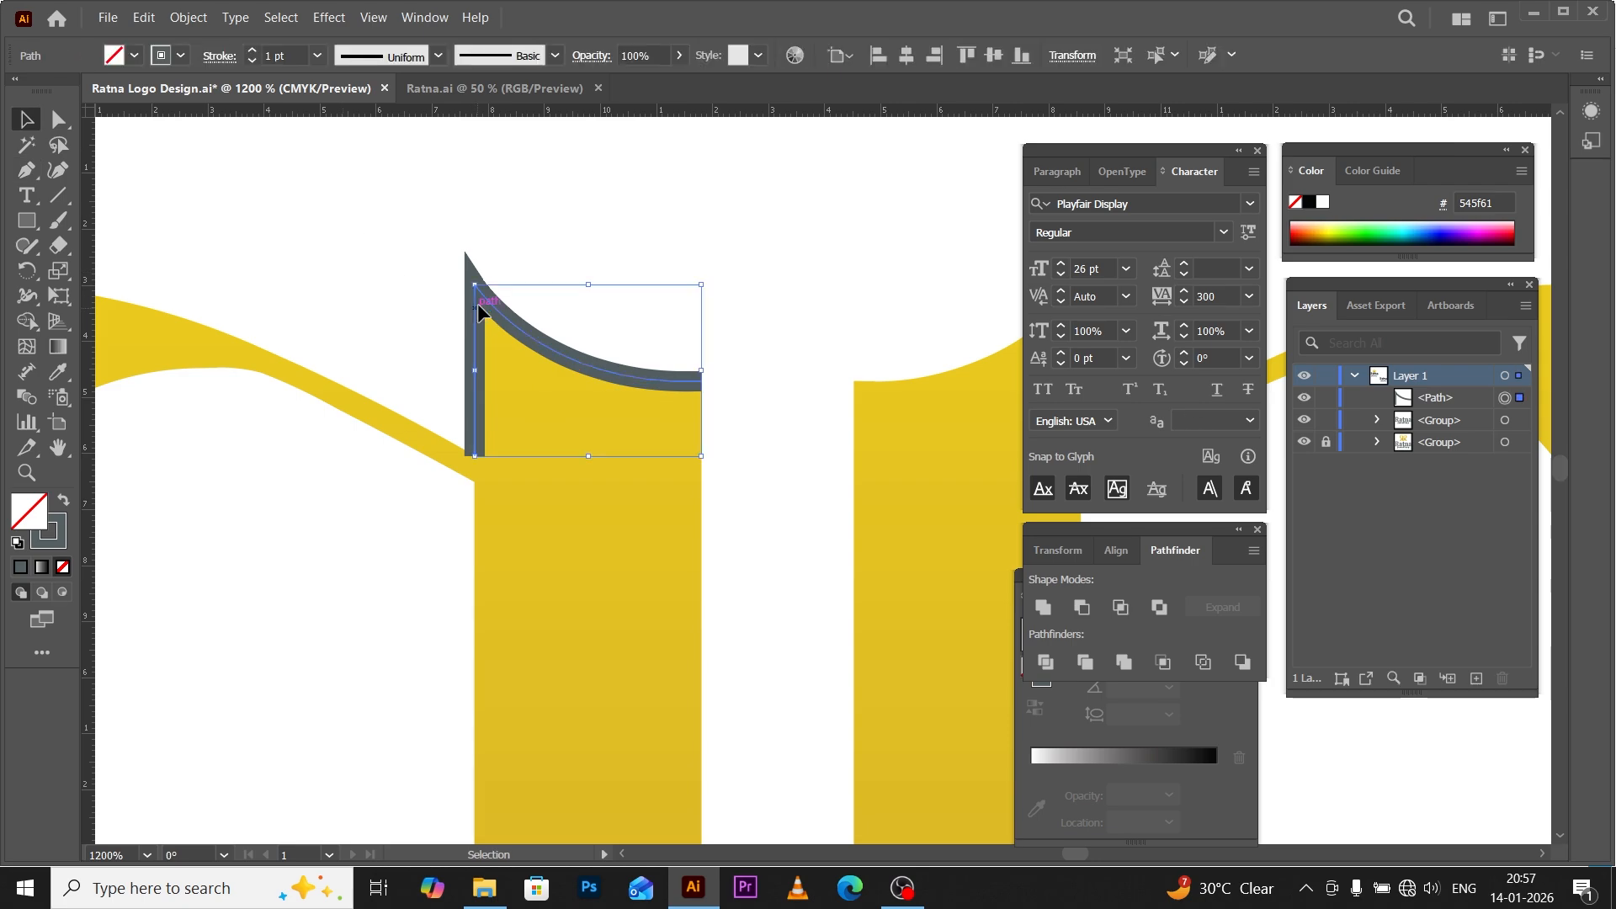
pyautogui.click(318, 56)
pyautogui.click(342, 78)
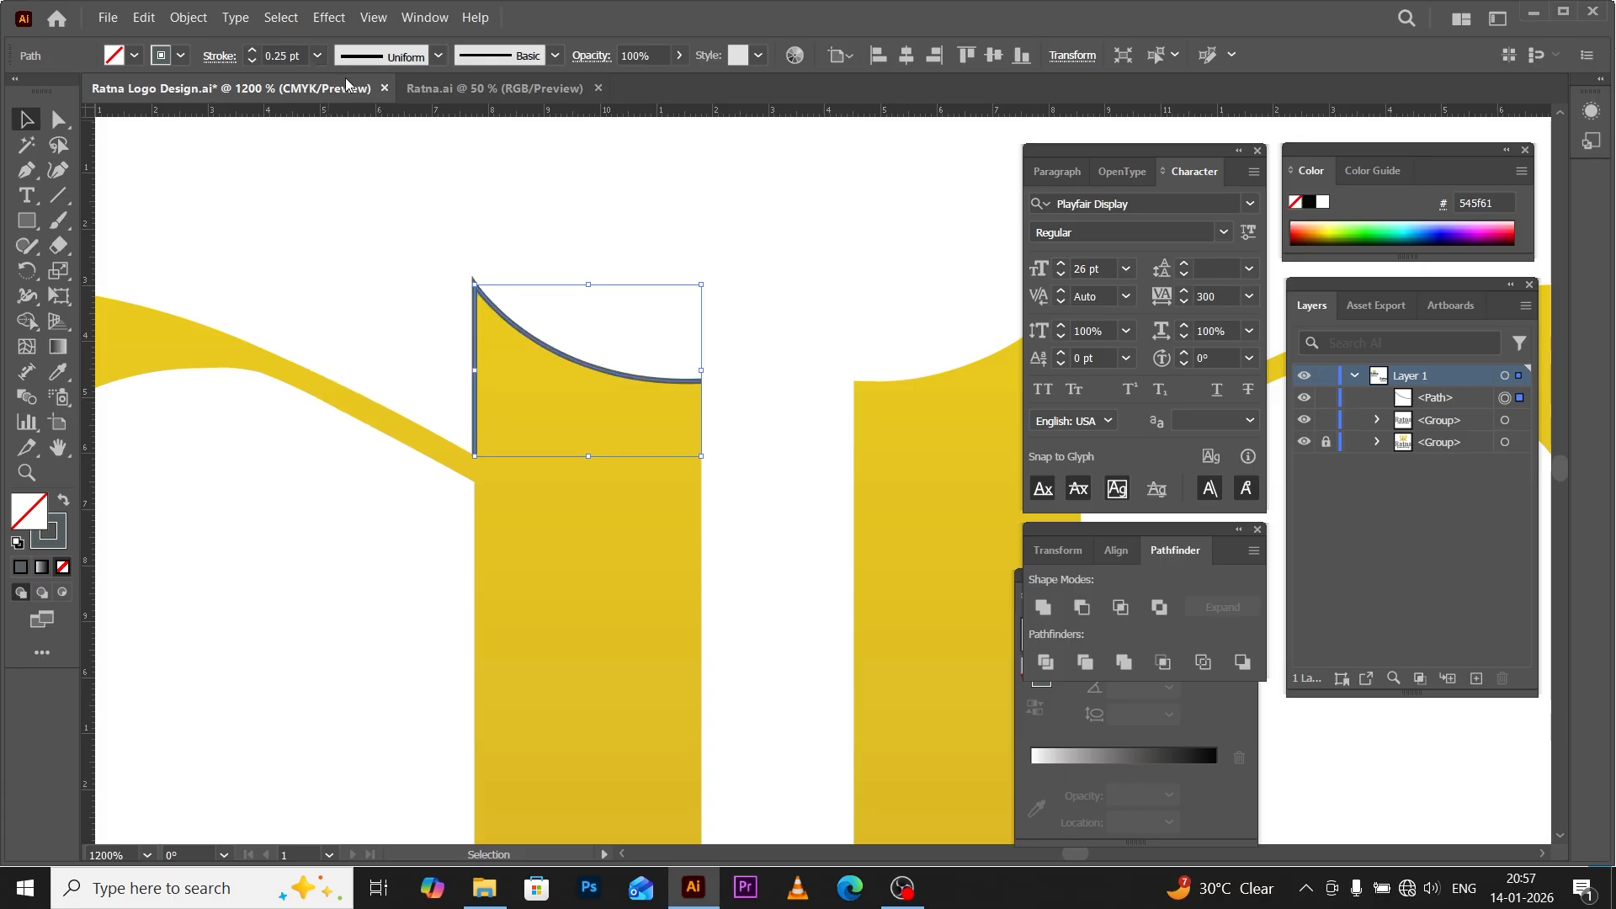
# Resume the open path at the end of the concave top and extend it straight down the left stem's inner edge.
pyautogui.click(23, 174)
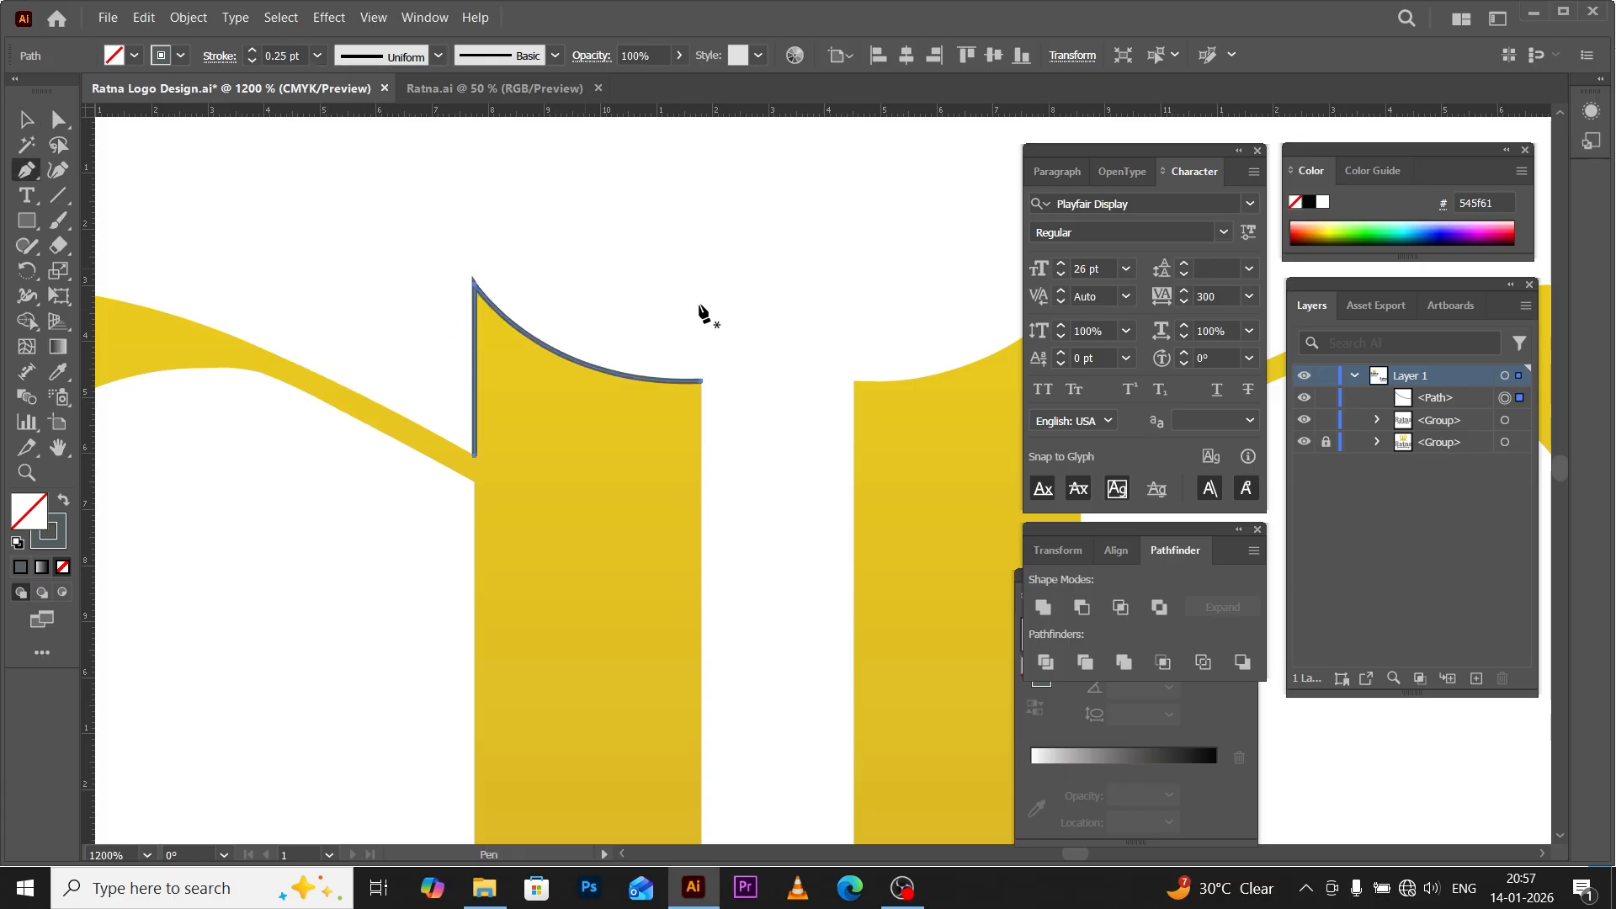
pyautogui.click(704, 383)
pyautogui.scroll(-3, 620, 345)
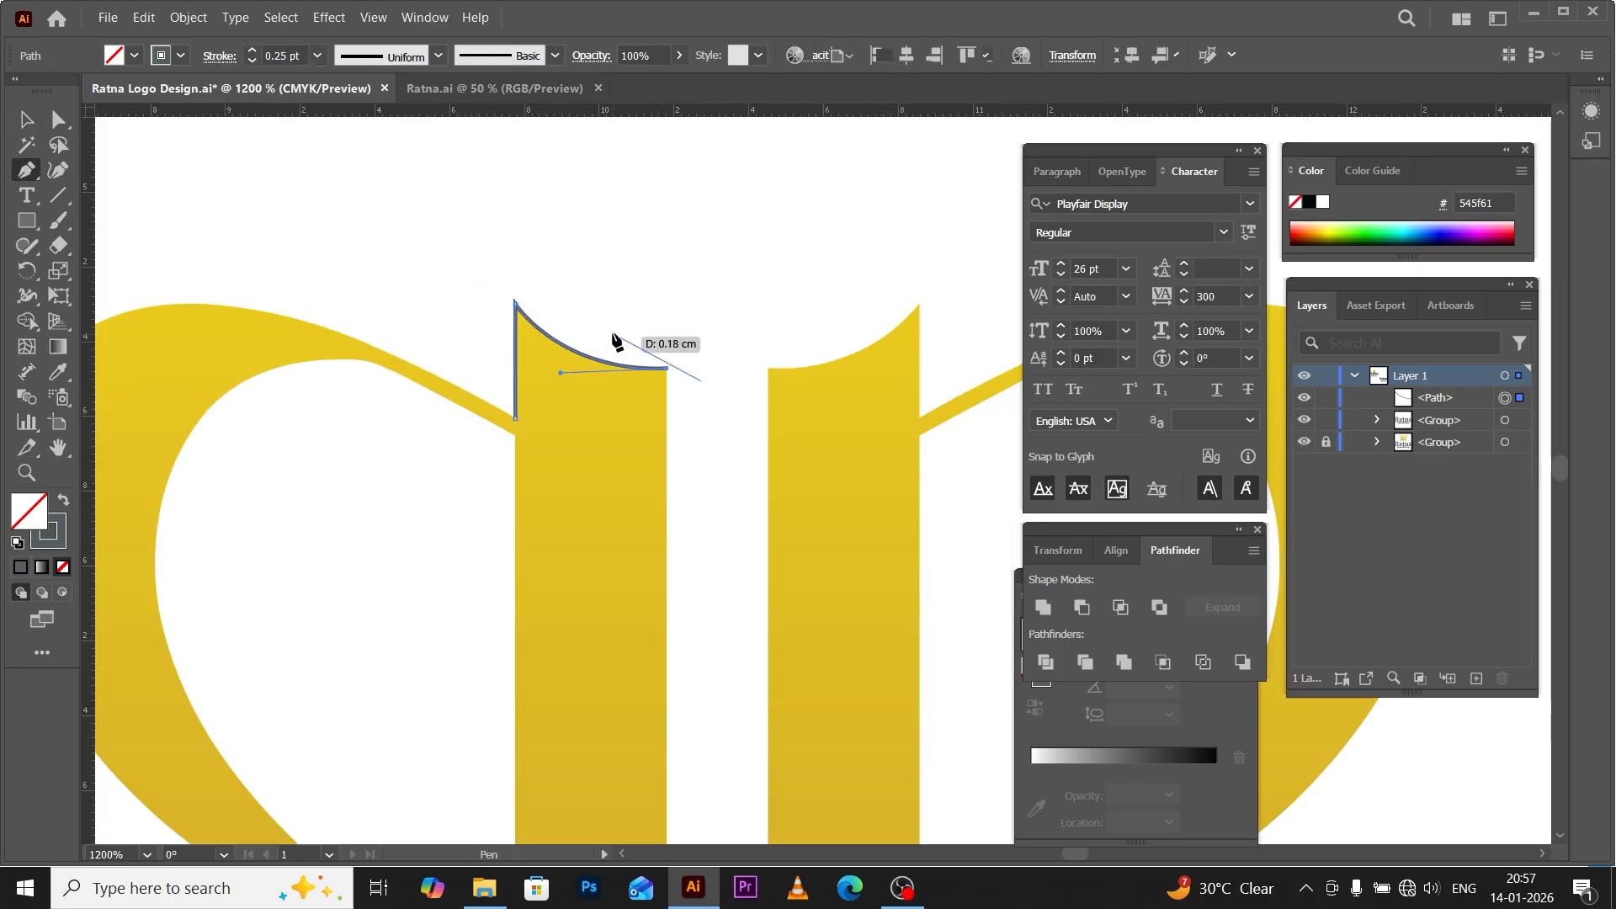
pyautogui.moveTo(619, 349); pyautogui.dragTo(541, 199)
pyautogui.scroll(3, 541, 198)
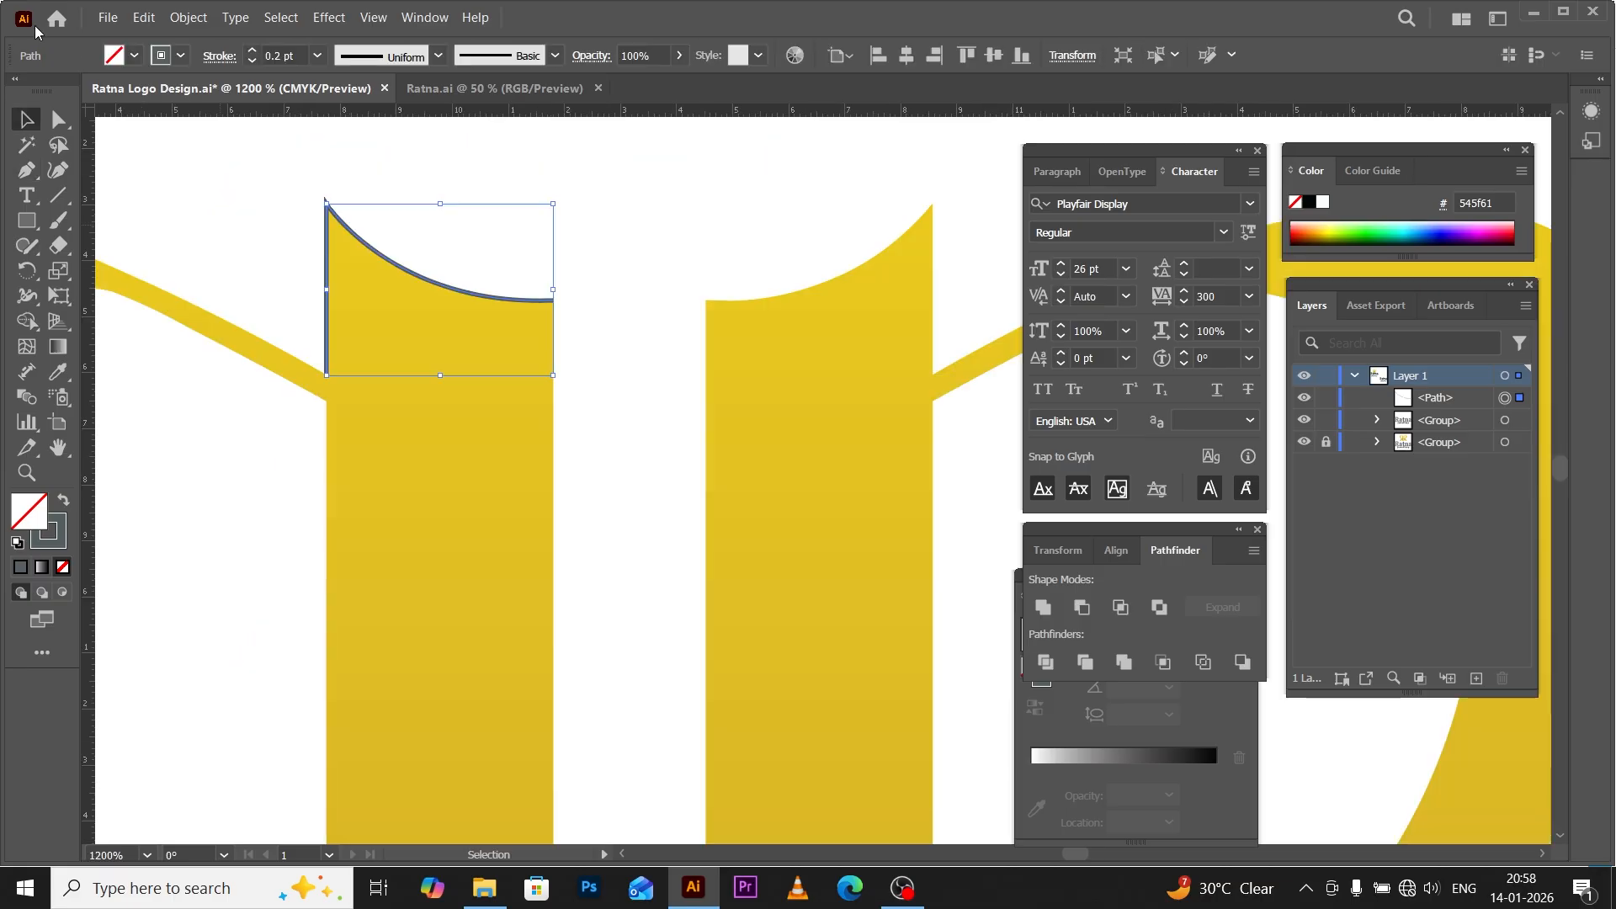
pyautogui.scroll(-1, 507, 351)
pyautogui.click(538, 317)
pyautogui.scroll(-1, 590, 427)
pyautogui.scroll(-1, 589, 450)
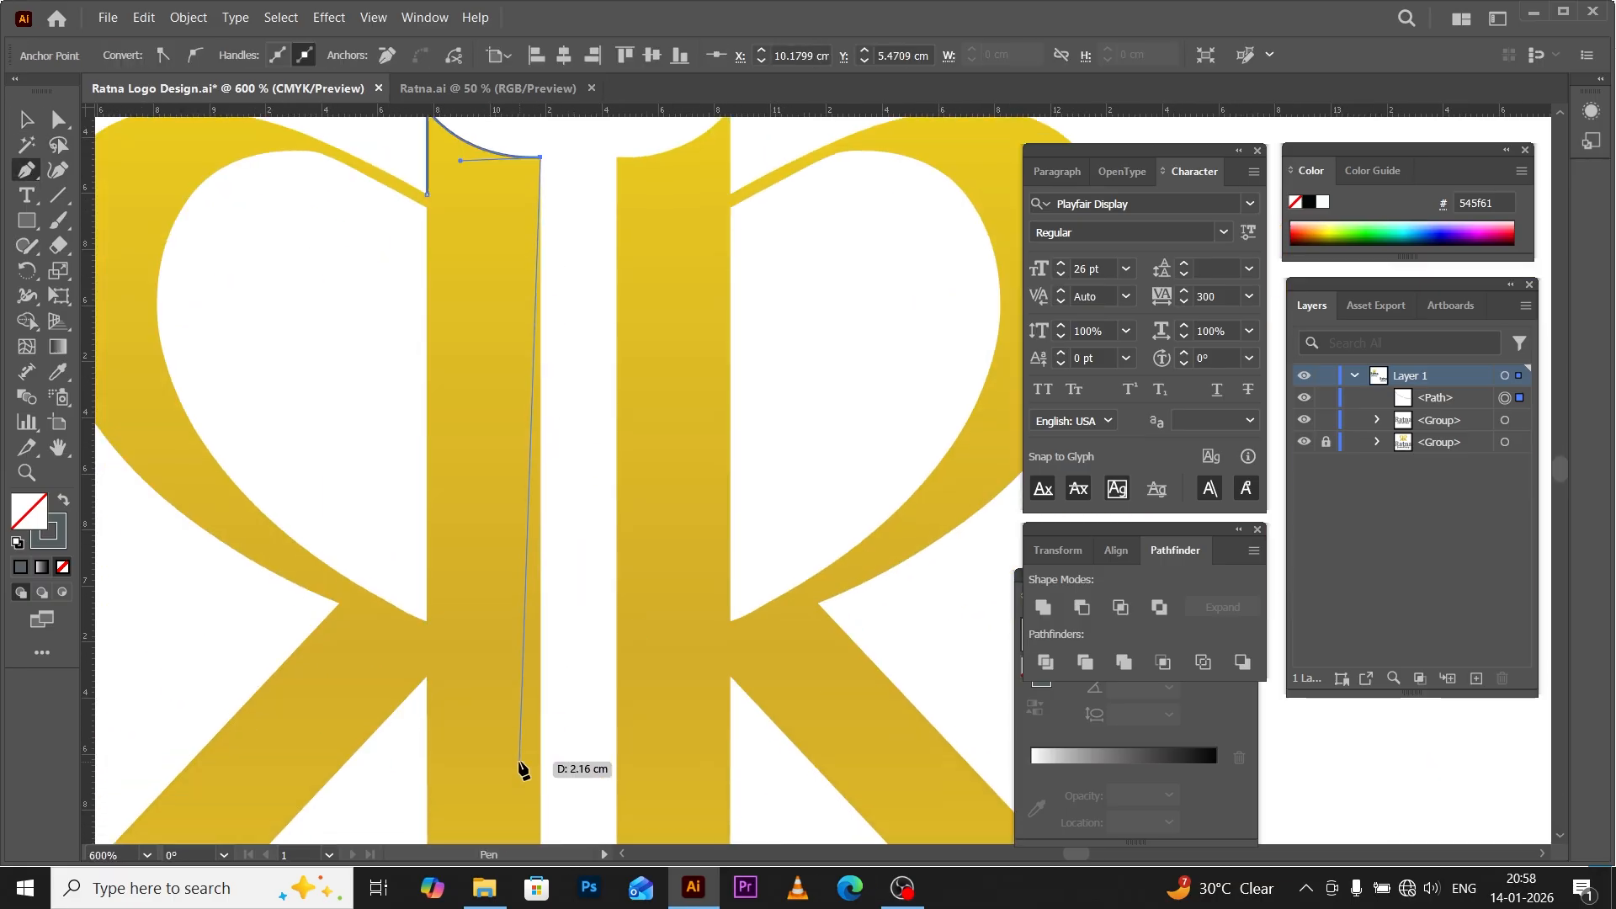
pyautogui.click(539, 779)
# Extend the path to where the central slot starts rounding and curve it along the slot's lower left side.
pyautogui.moveTo(589, 705); pyautogui.dragTo(545, 406)
pyautogui.scroll(2, 502, 550)
pyautogui.scroll(5, 499, 563)
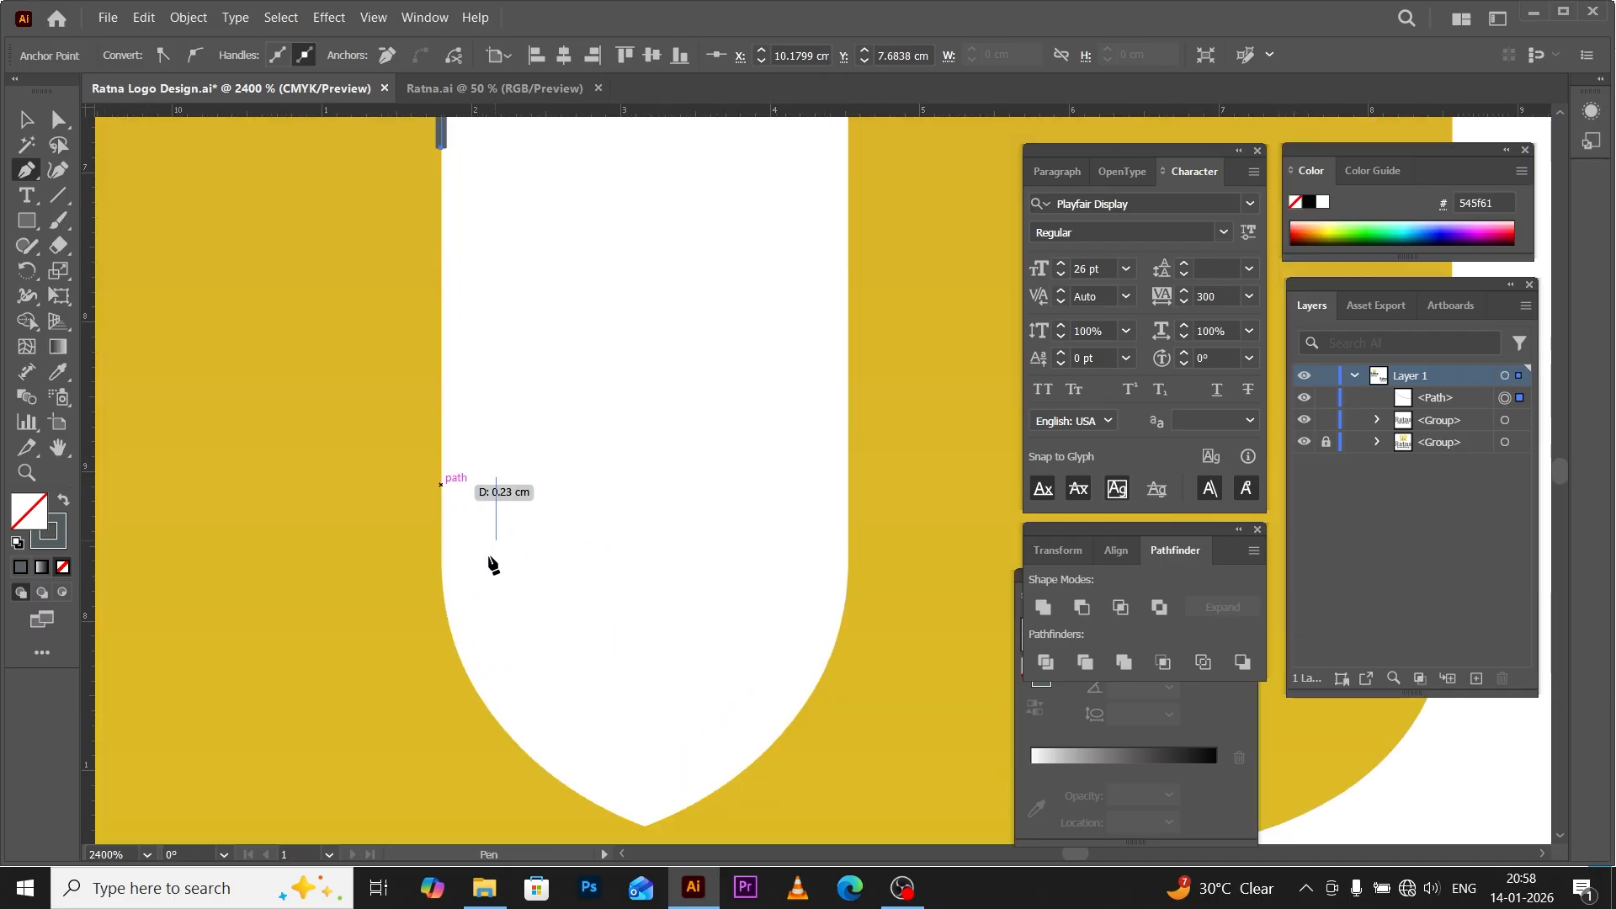
pyautogui.click(439, 517)
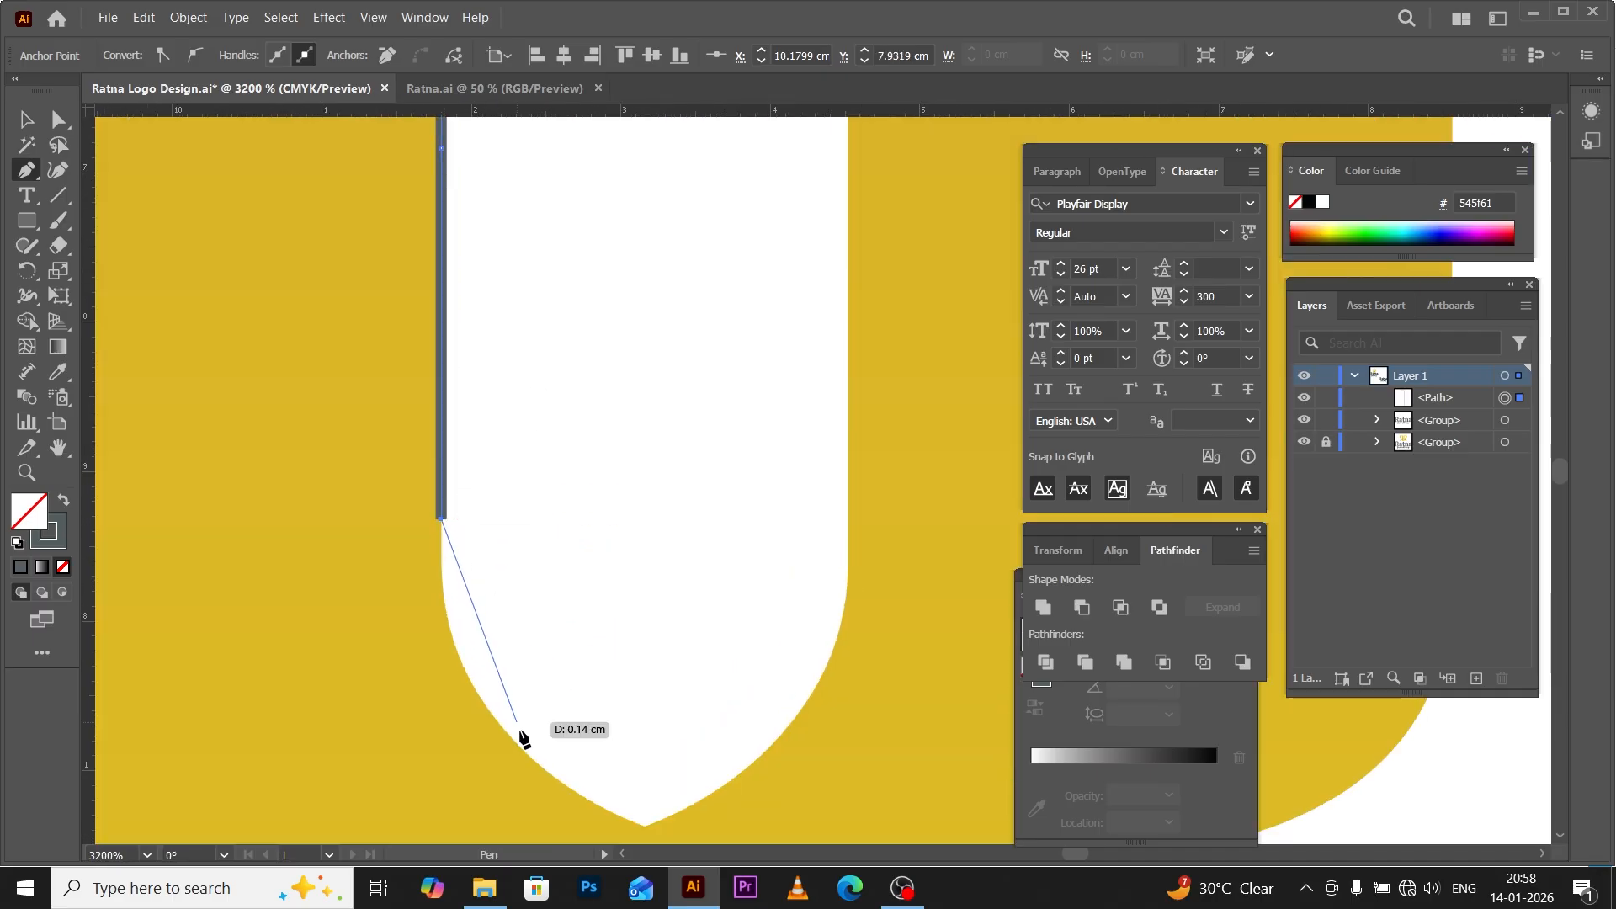
pyautogui.moveTo(515, 742); pyautogui.dragTo(598, 819)
pyautogui.moveTo(566, 621); pyautogui.dragTo(412, 278)
pyautogui.click(428, 579)
# Continue the path with a curved segment to the pointed bottom tip of the central slot.
pyautogui.scroll(-2, 465, 452)
pyautogui.scroll(1, 463, 206)
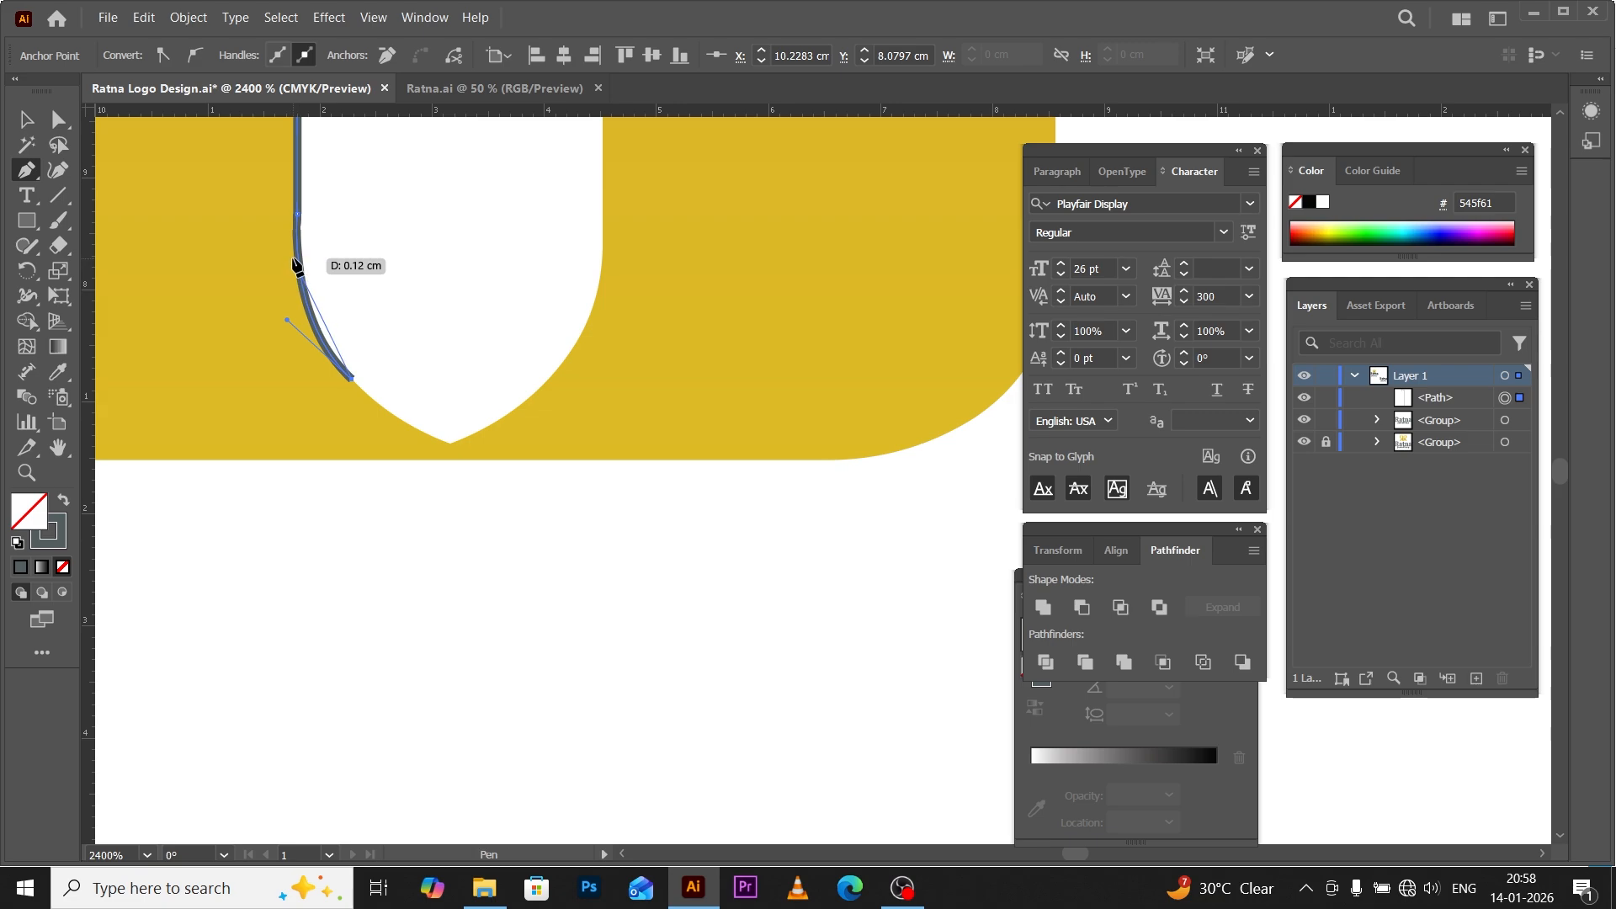
pyautogui.hotkey('ctrl', '=')
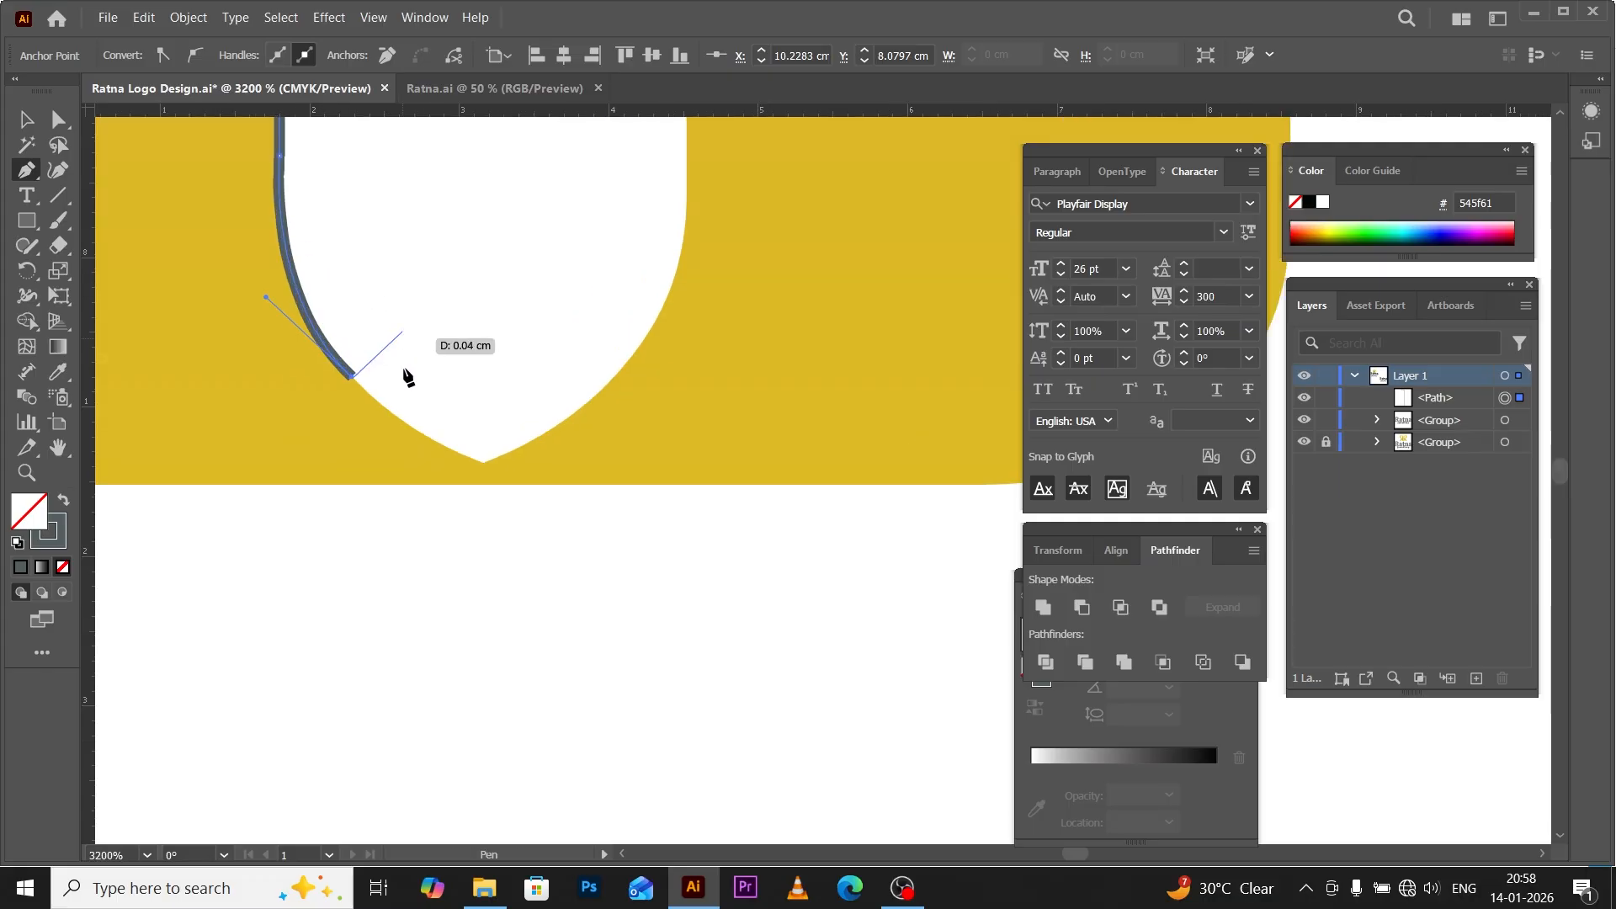
pyautogui.press('space')
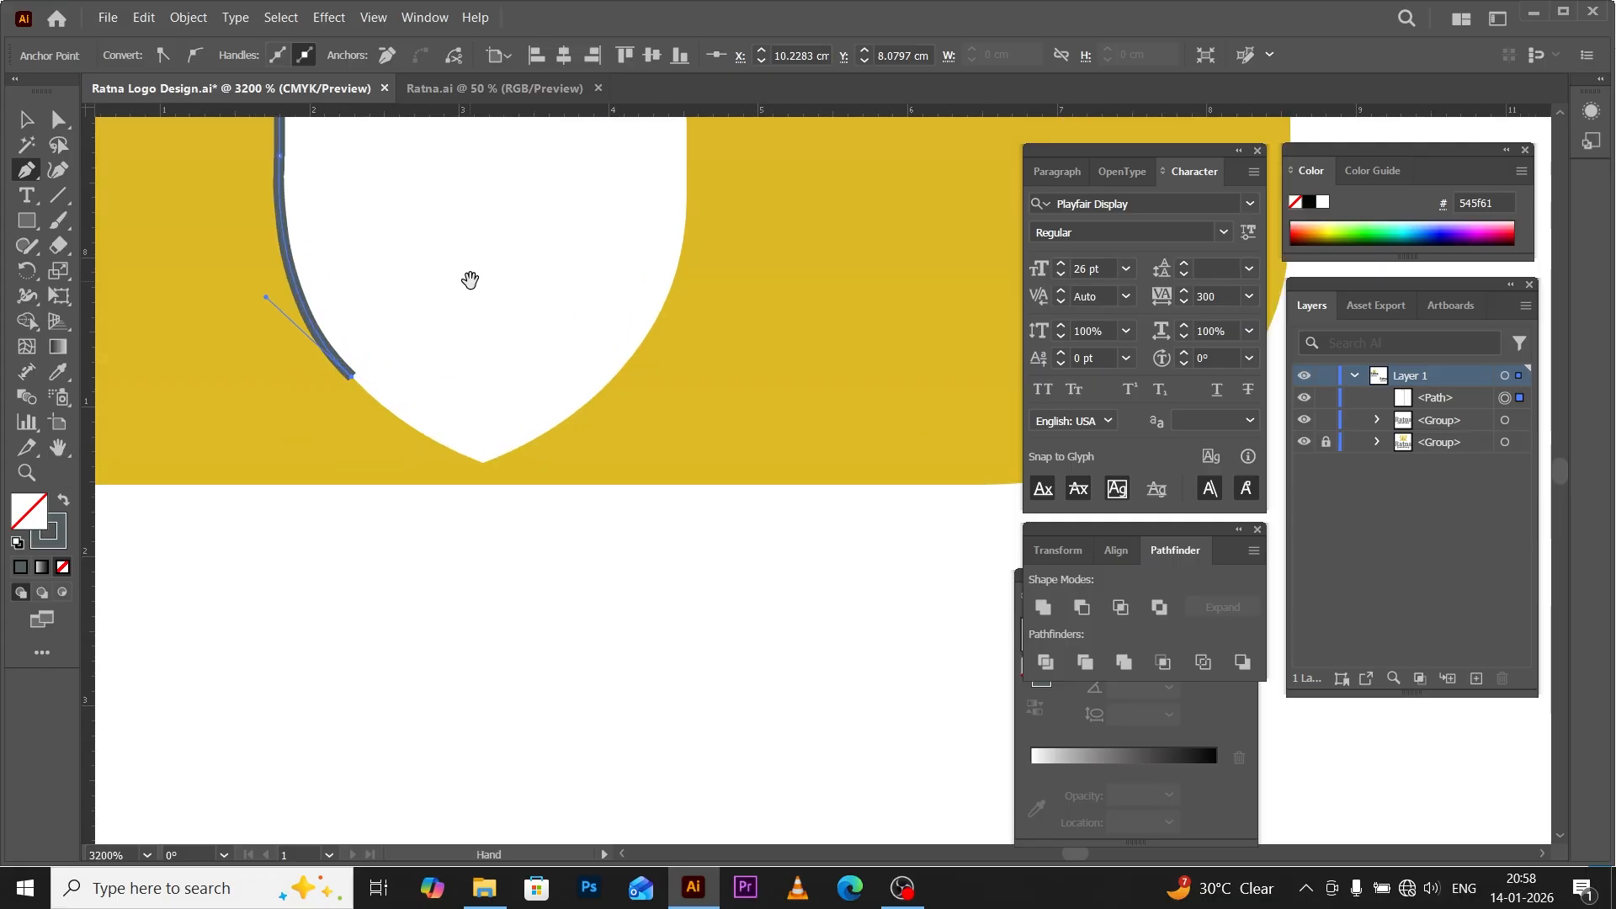
pyautogui.moveTo(444, 295); pyautogui.dragTo(431, 427)
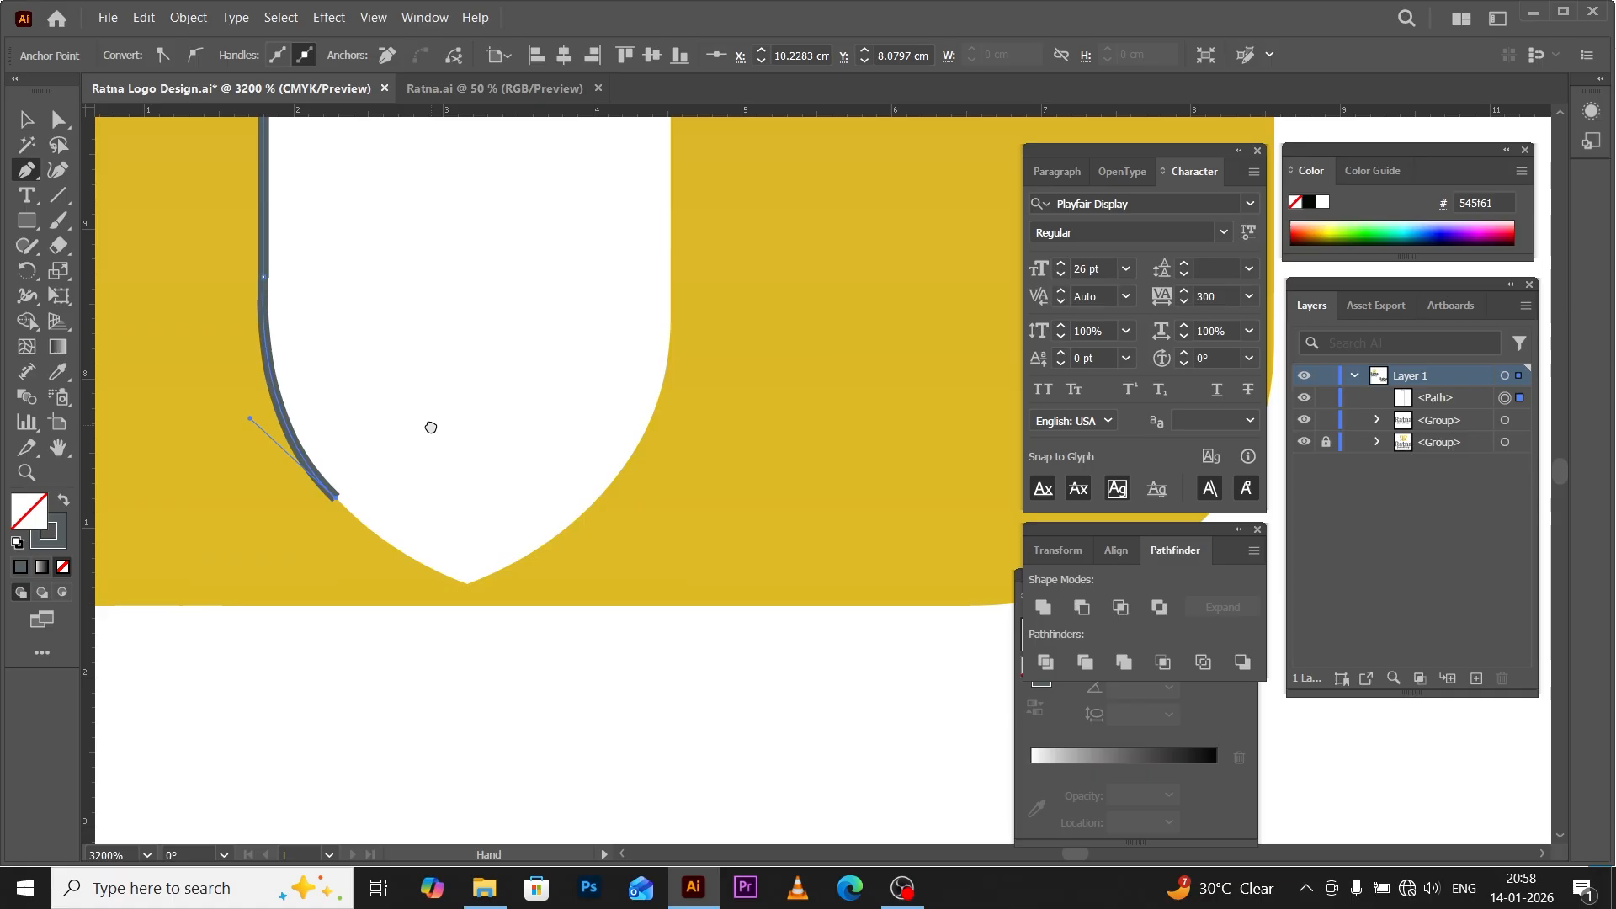
pyautogui.scroll(-4, 400, 415)
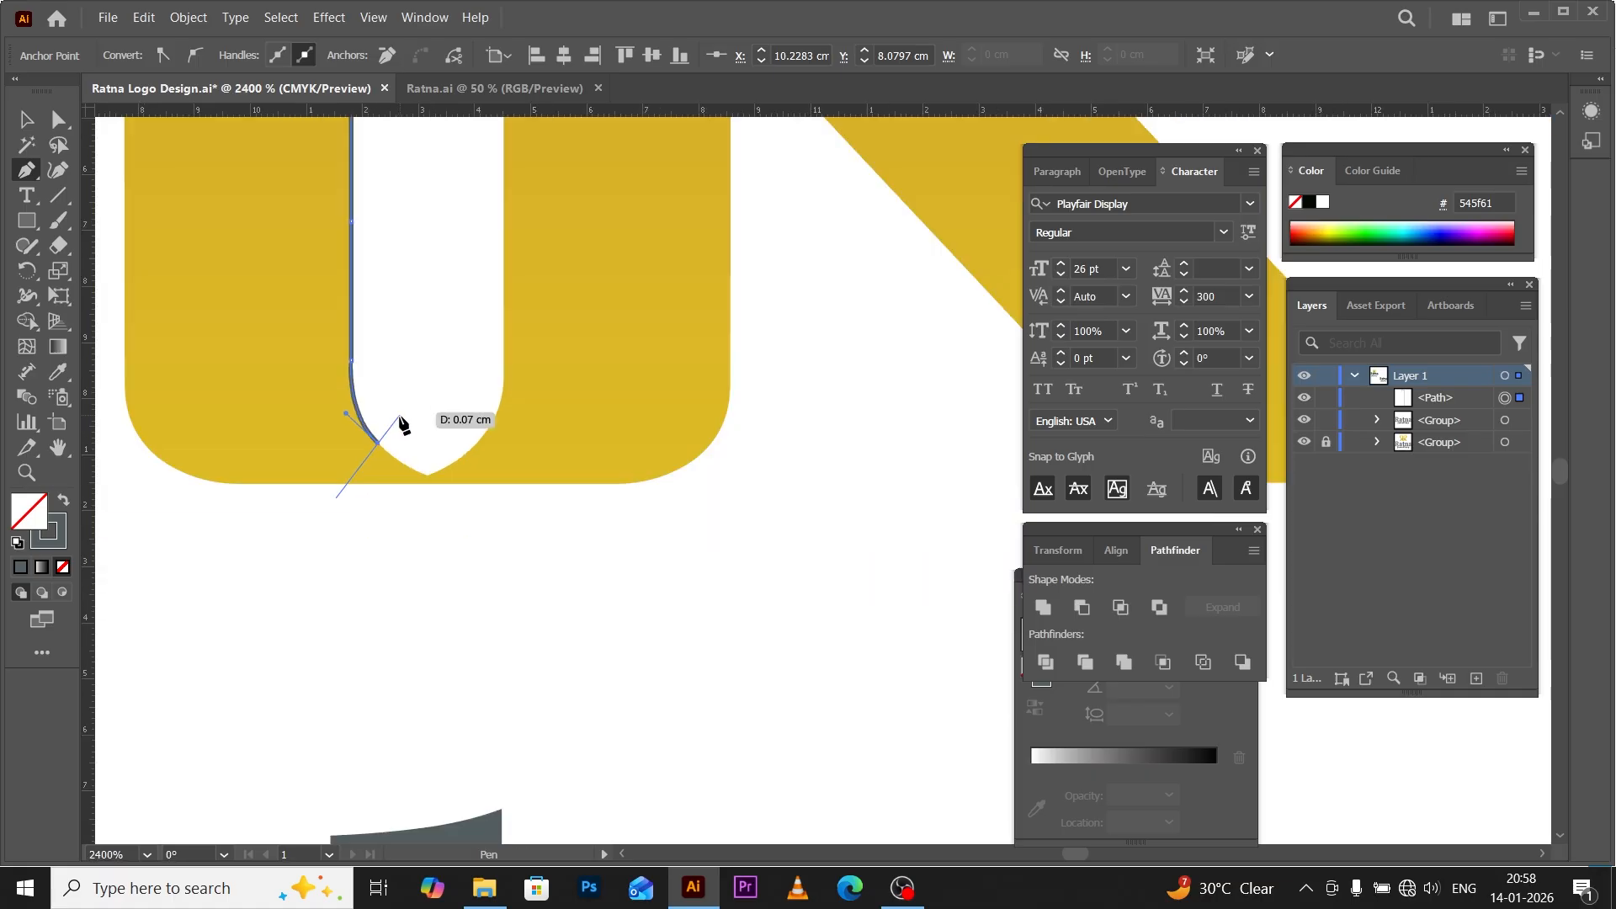
pyautogui.scroll(-2, 408, 428)
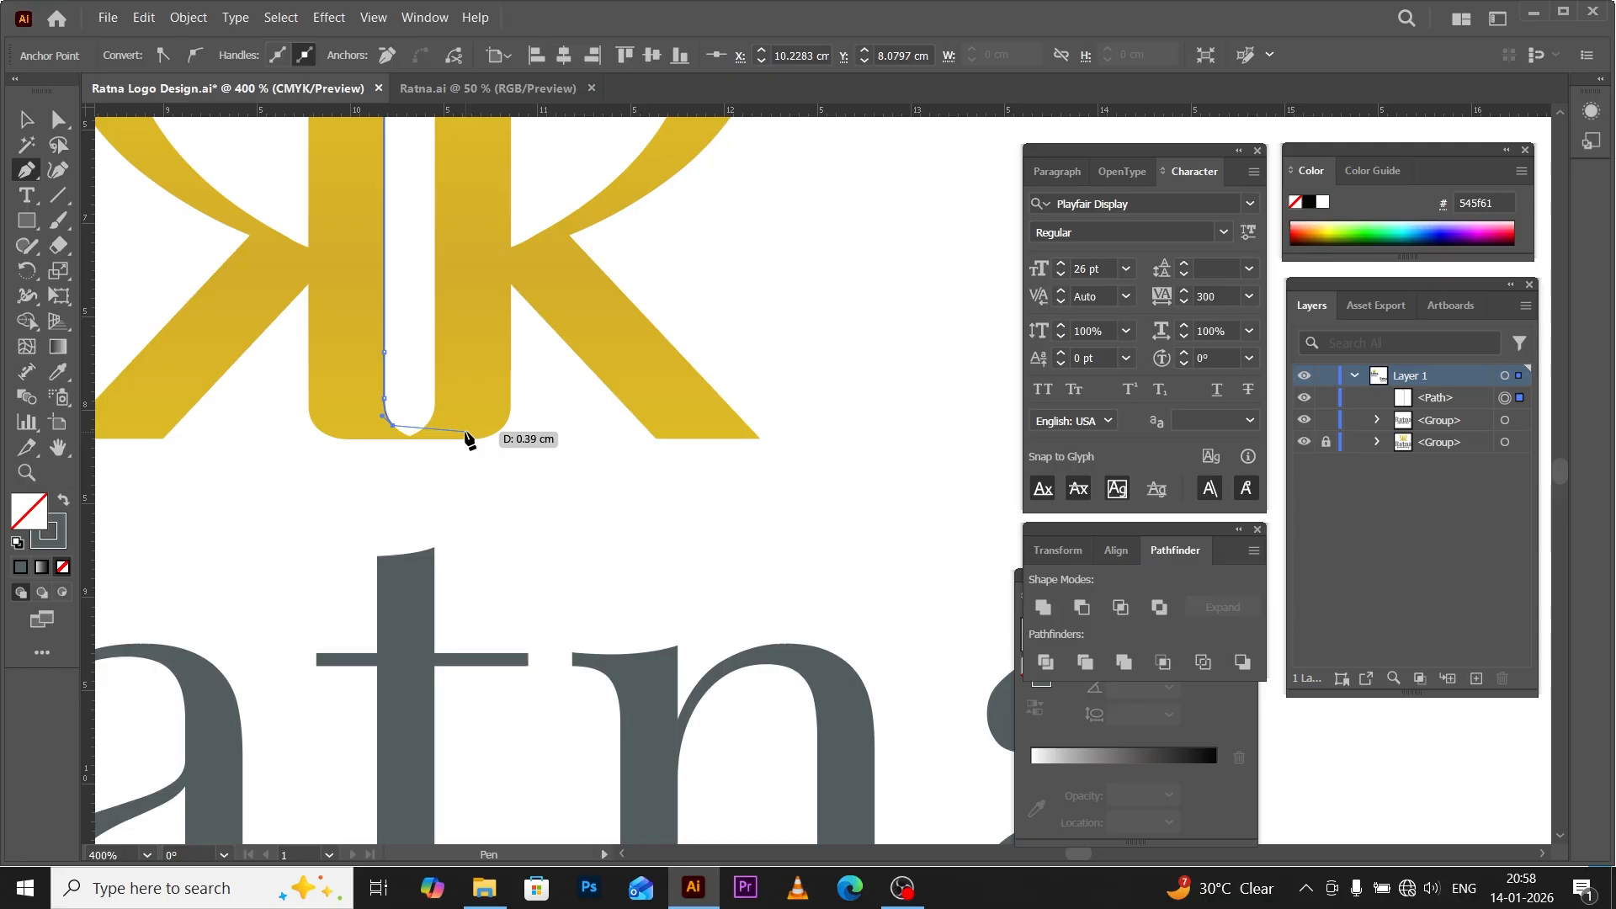
pyautogui.scroll(-6, 467, 434)
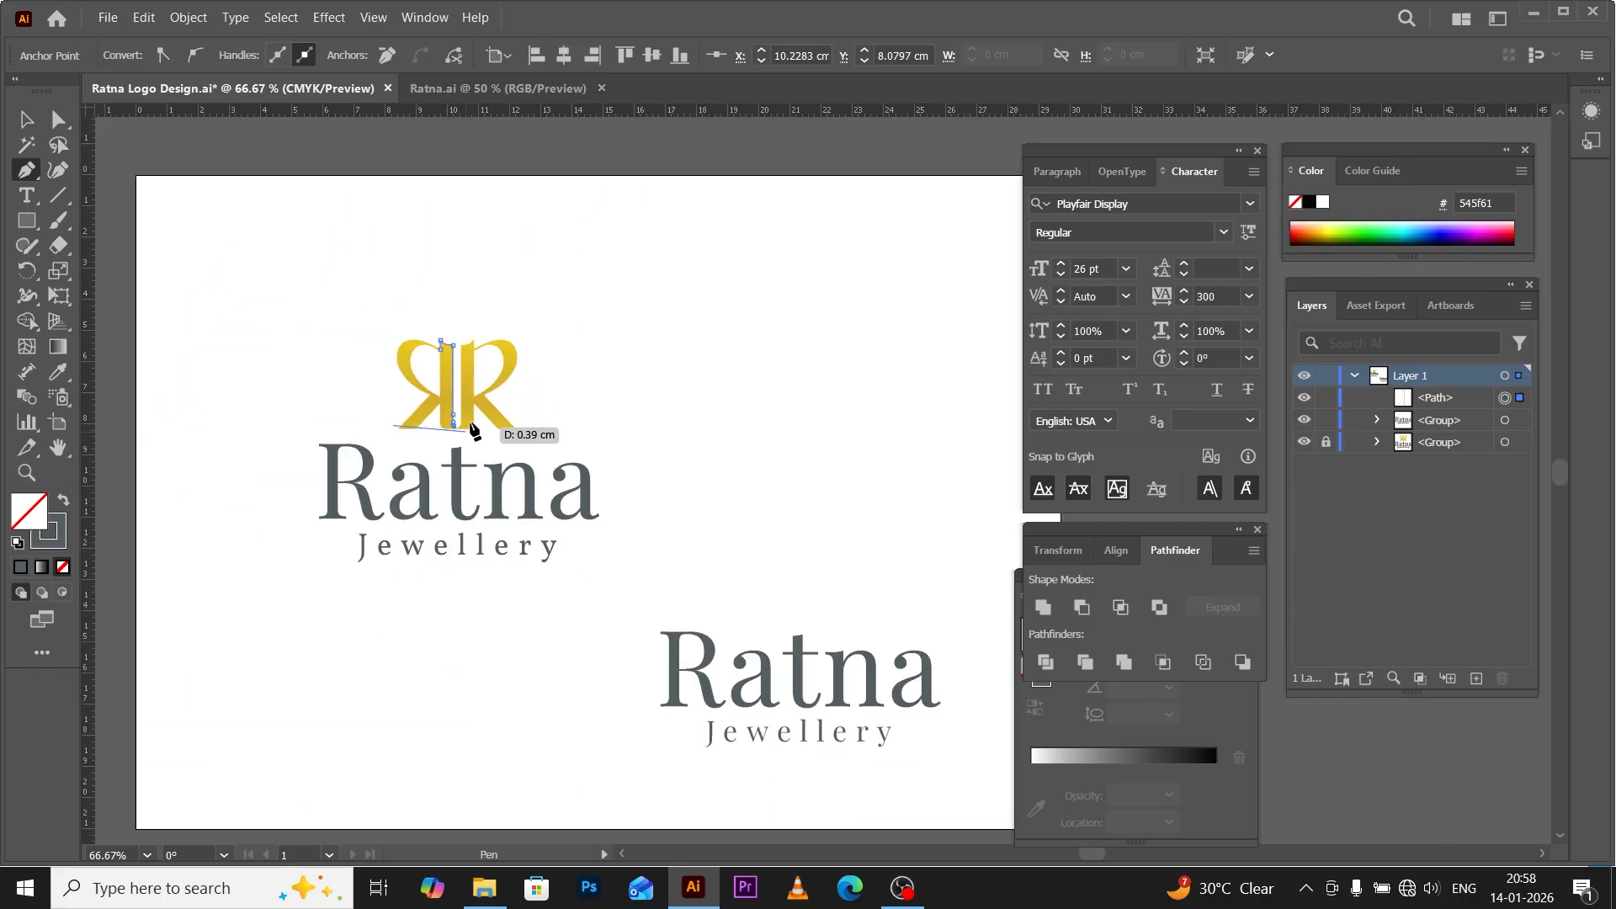
pyautogui.press('space')
pyautogui.moveTo(513, 380); pyautogui.dragTo(593, 361)
pyautogui.scroll(5, 594, 361)
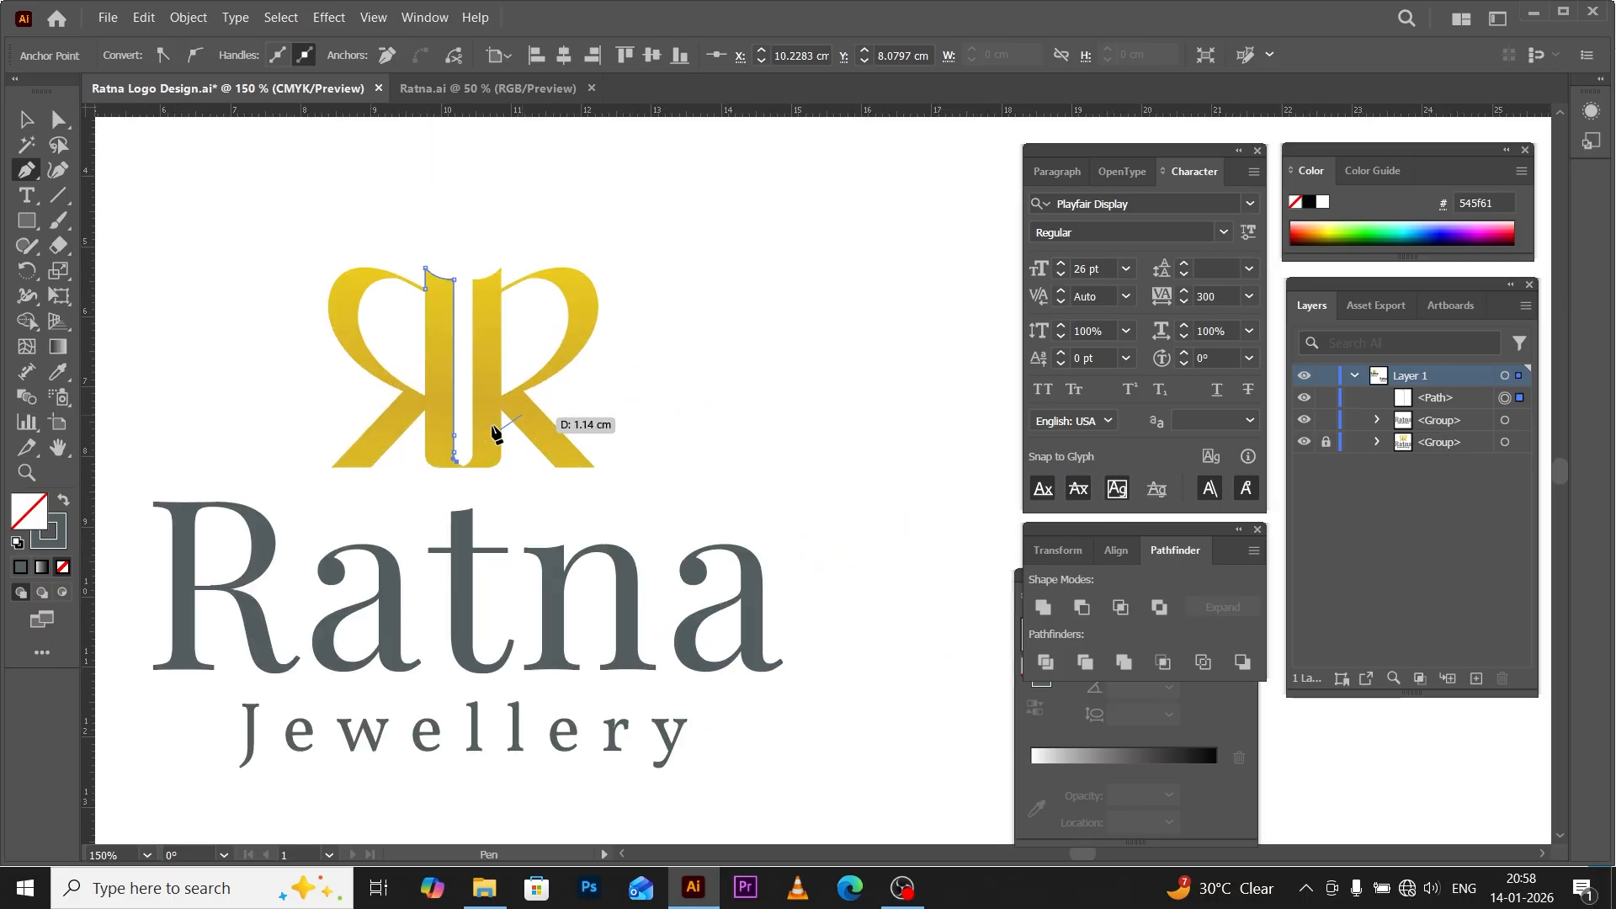
pyautogui.scroll(6, 366, 573)
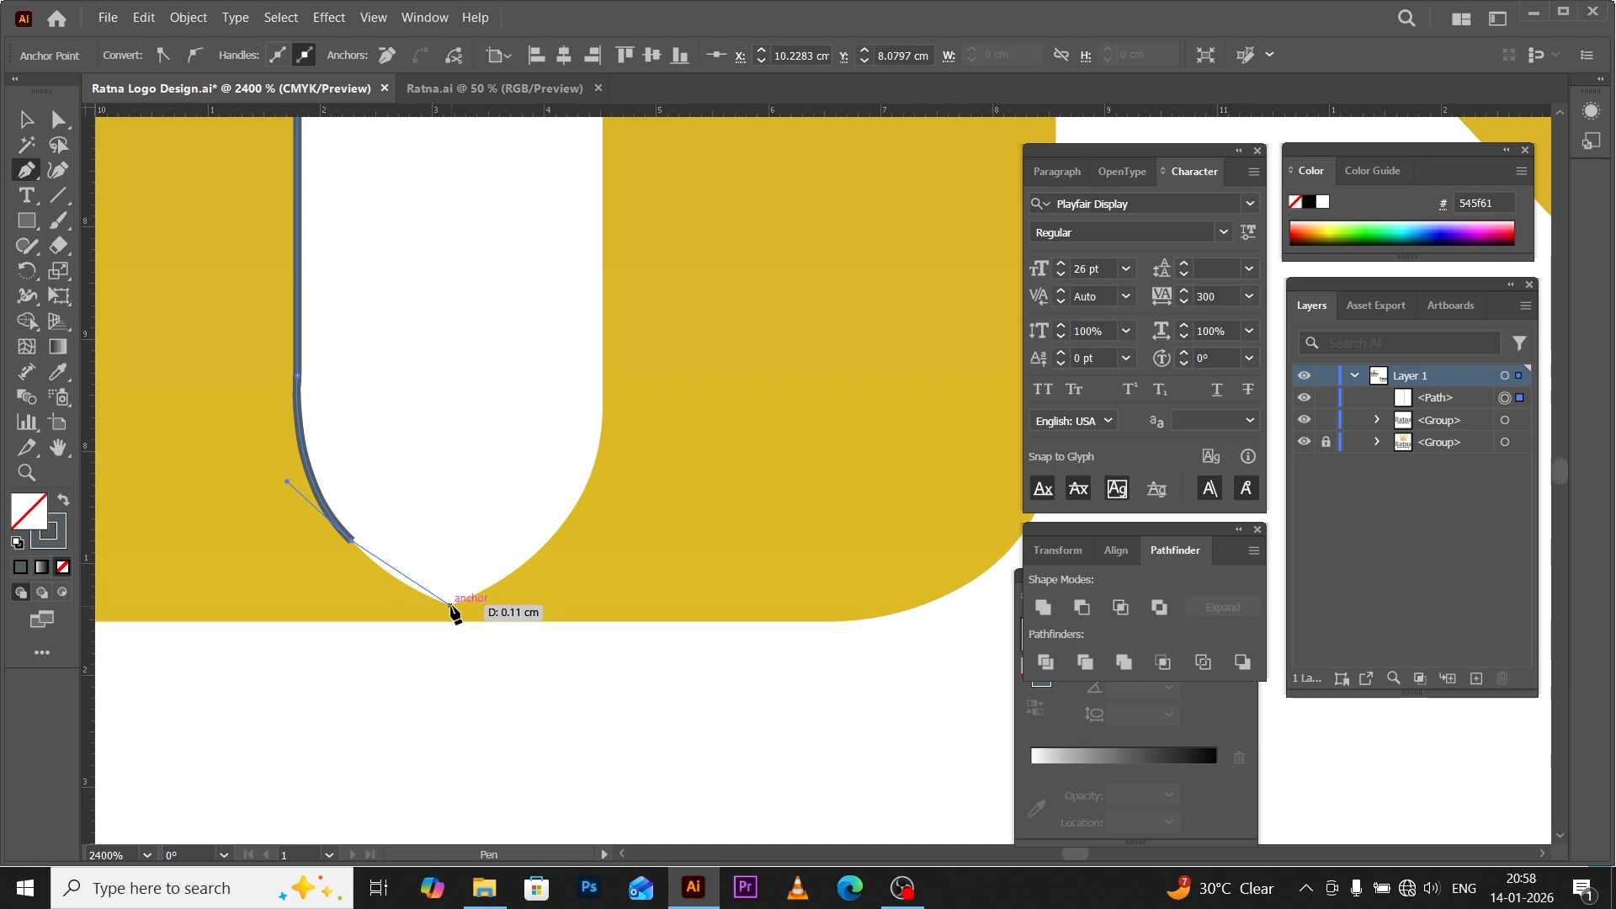
pyautogui.moveTo(475, 613); pyautogui.dragTo(503, 620)
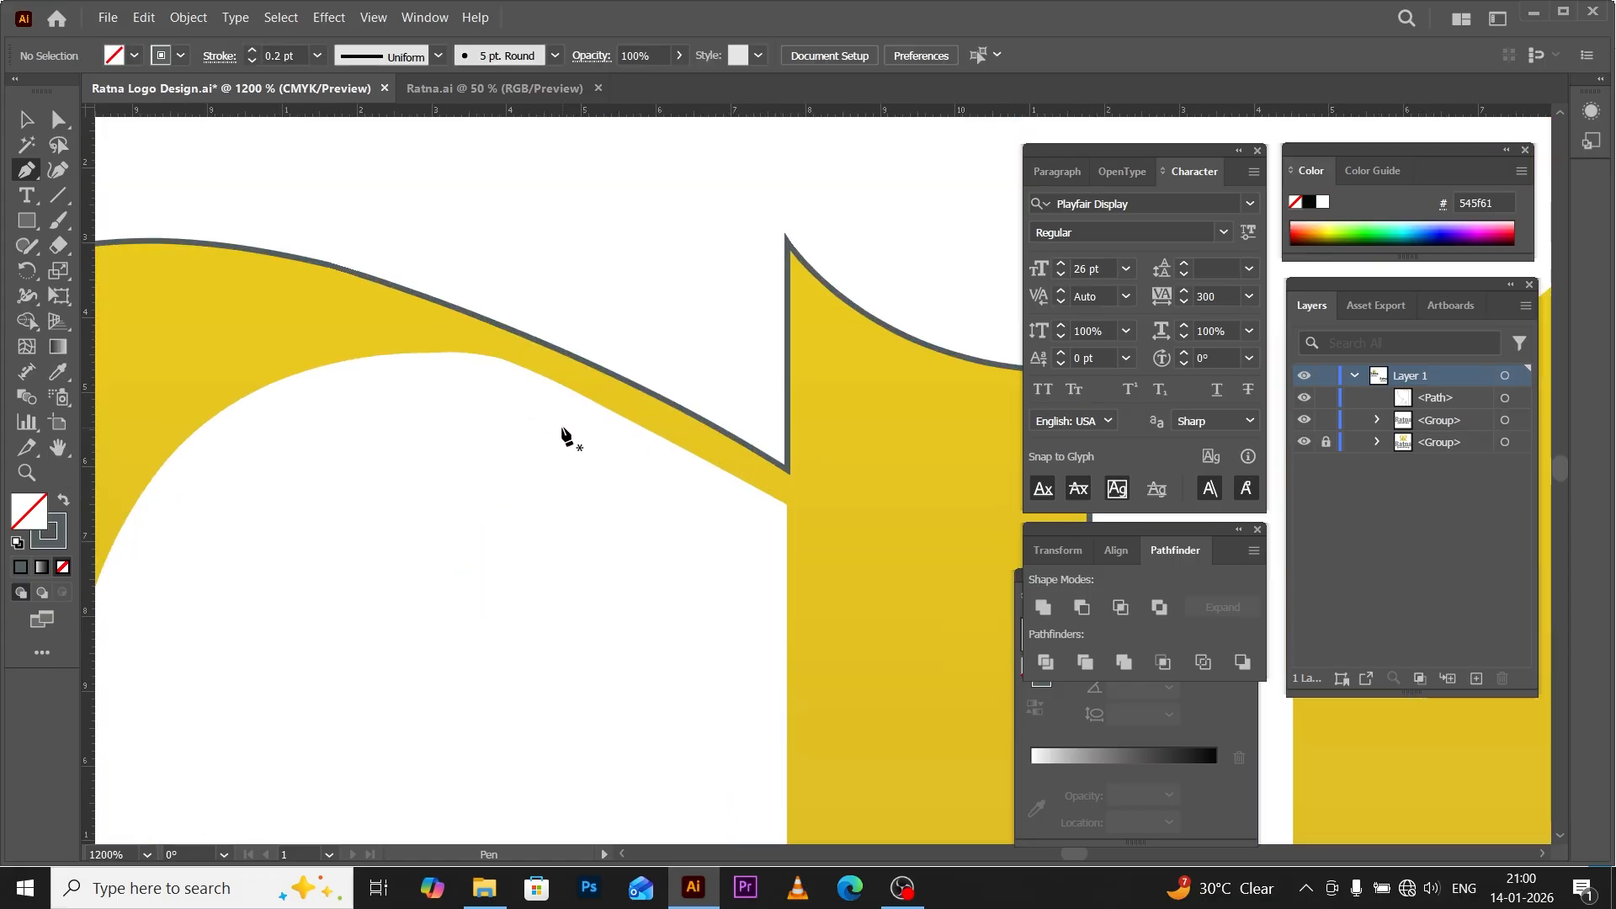
# Start a separate path at the thin arm's lower joint with the left stem and trace the arm's underside toward the bowl.
pyautogui.scroll(1, 655, 462)
pyautogui.scroll(1, 731, 503)
pyautogui.click(840, 509)
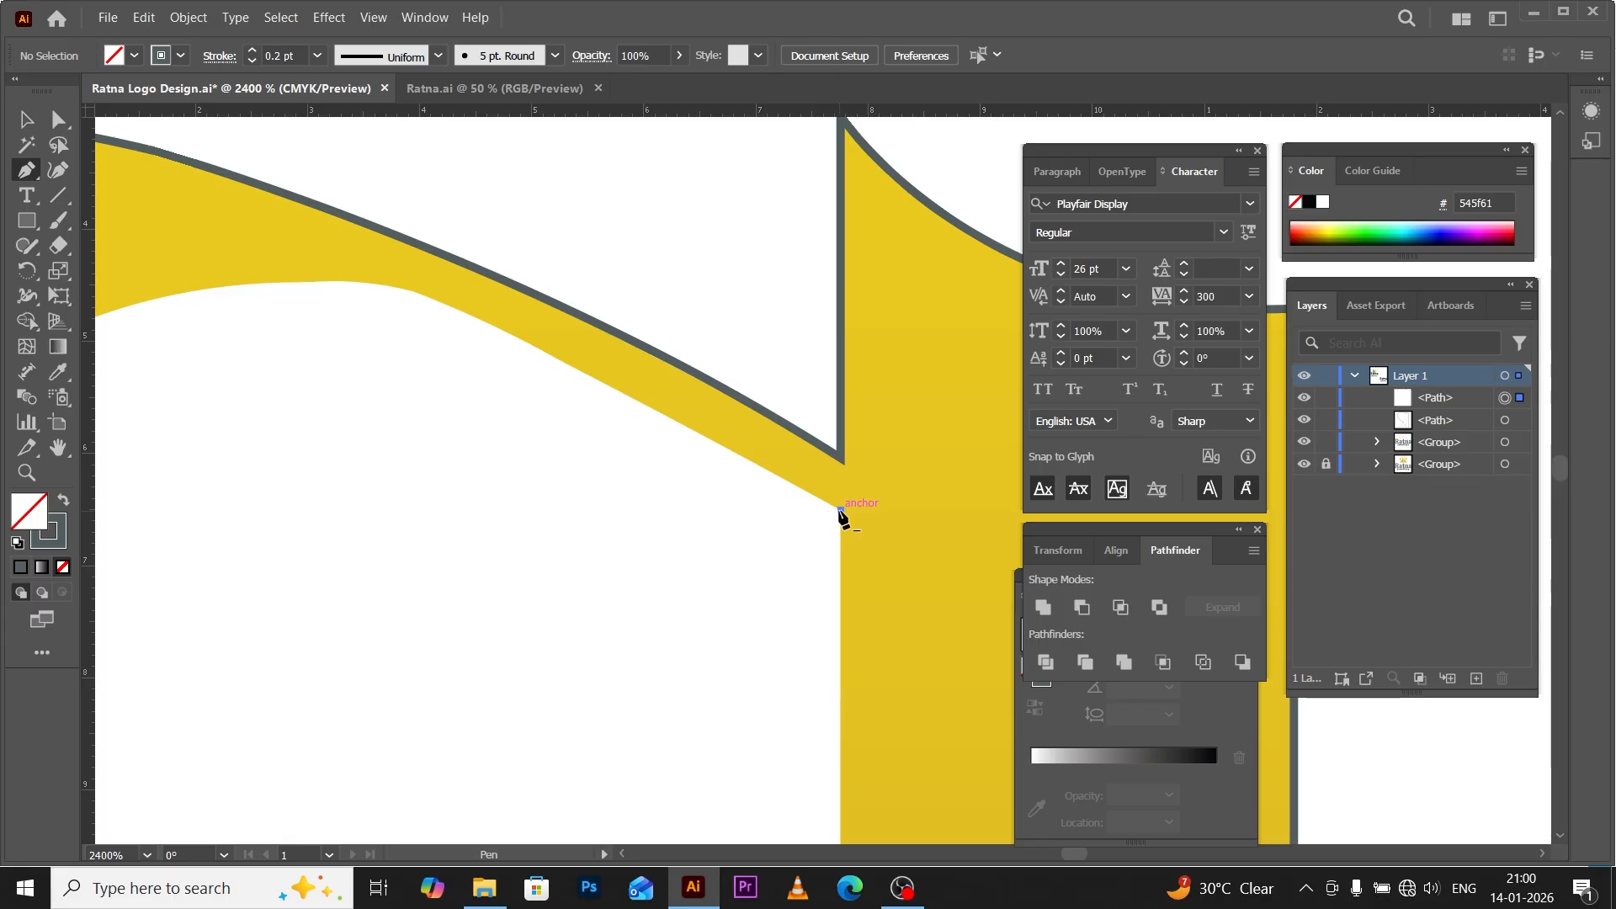
pyautogui.click(487, 322)
pyautogui.press('space')
pyautogui.moveTo(430, 372); pyautogui.dragTo(581, 345)
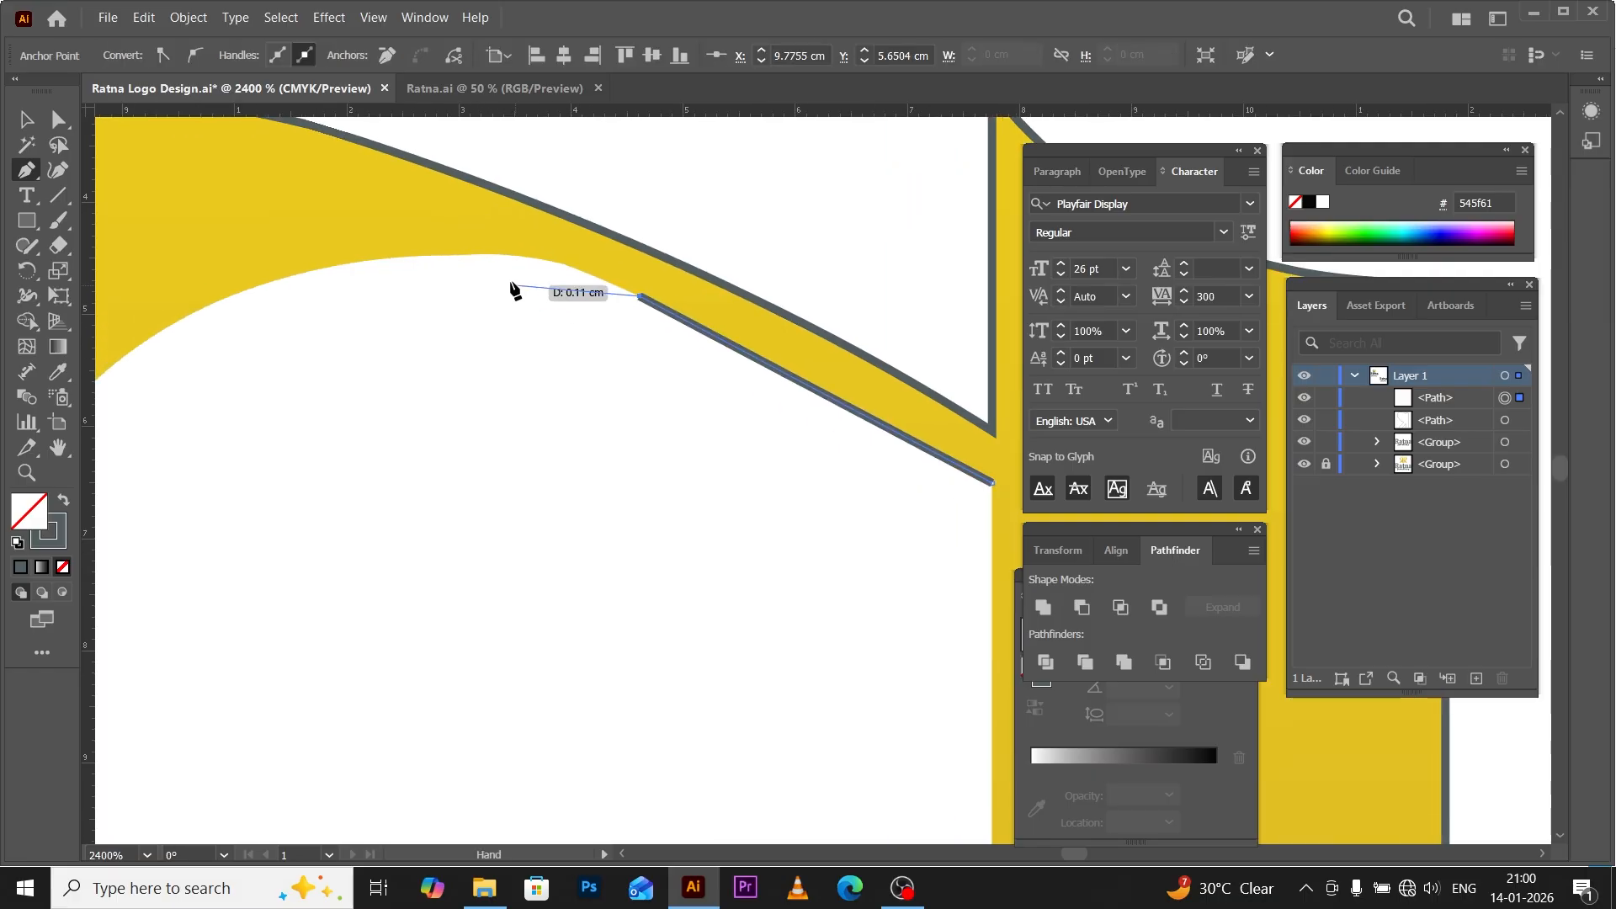
pyautogui.click(562, 264)
# Curve the inner path around the mirrored R's bowl opening and down to its lower joint with the stem.
pyautogui.scroll(-1, 499, 308)
pyautogui.press('space')
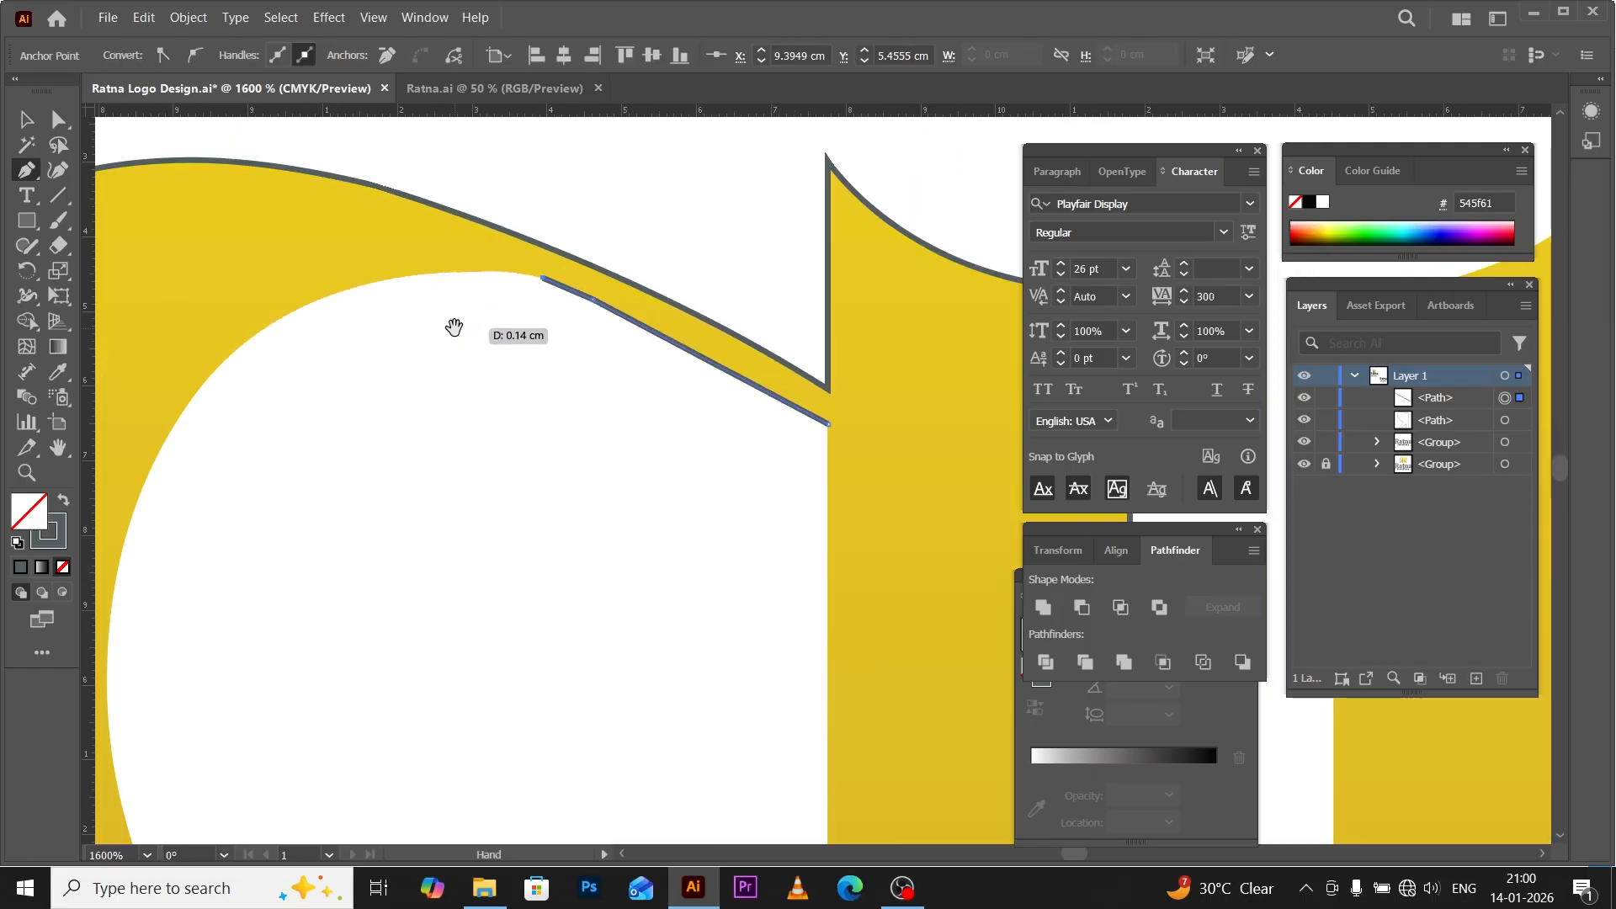
pyautogui.moveTo(454, 327); pyautogui.dragTo(552, 290)
pyautogui.moveTo(385, 294); pyautogui.dragTo(241, 383)
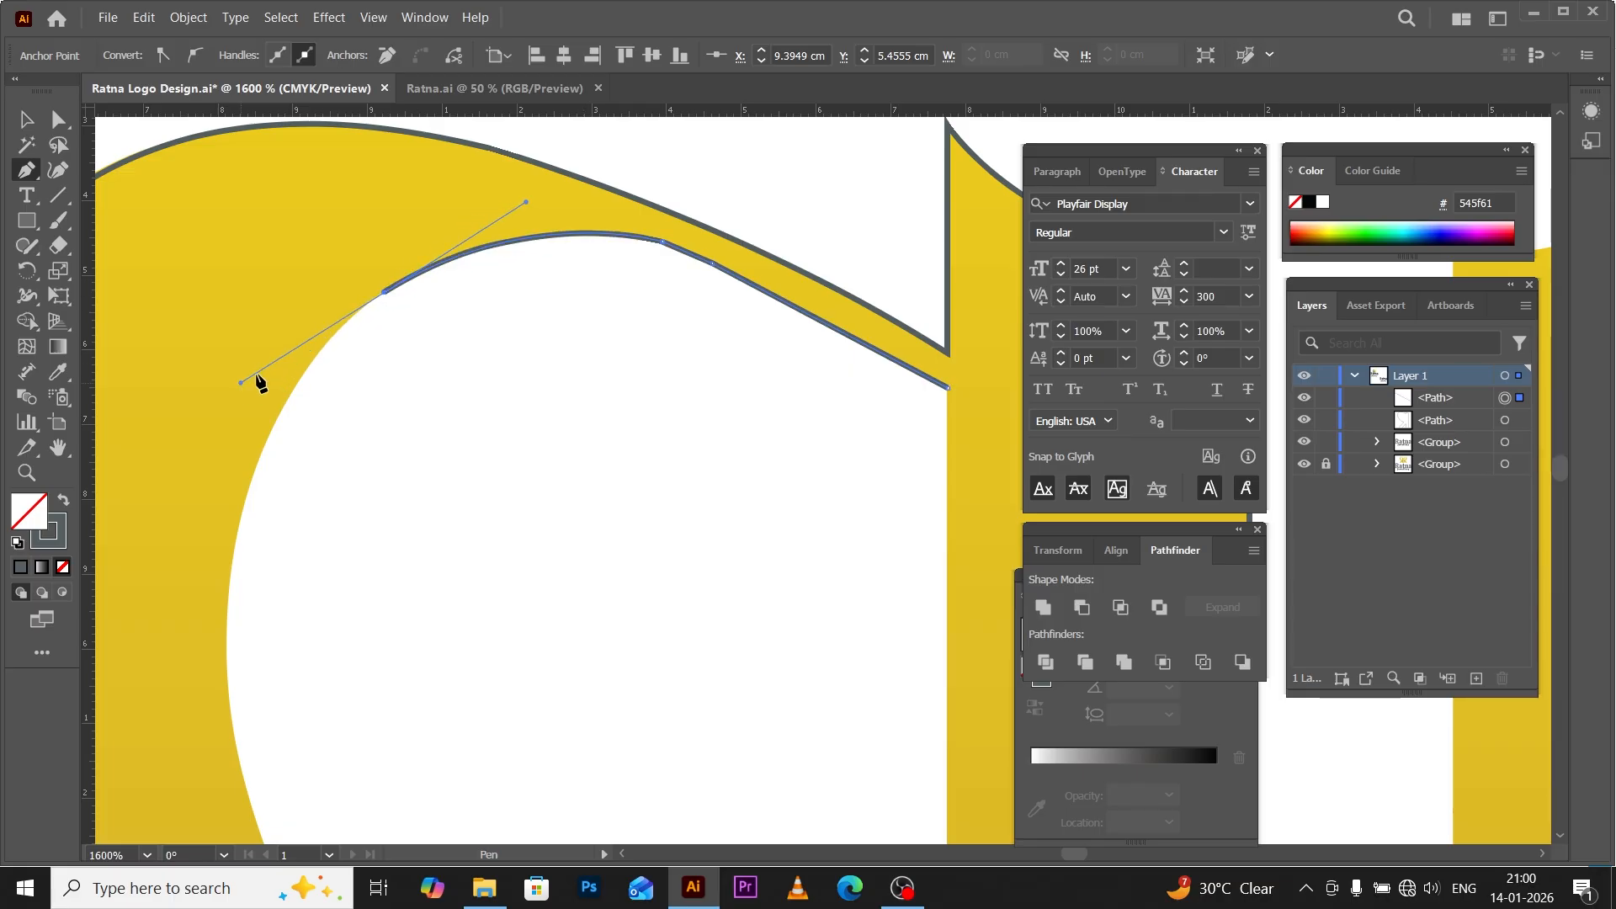
pyautogui.click(383, 292)
pyautogui.moveTo(672, 573); pyautogui.dragTo(997, 718)
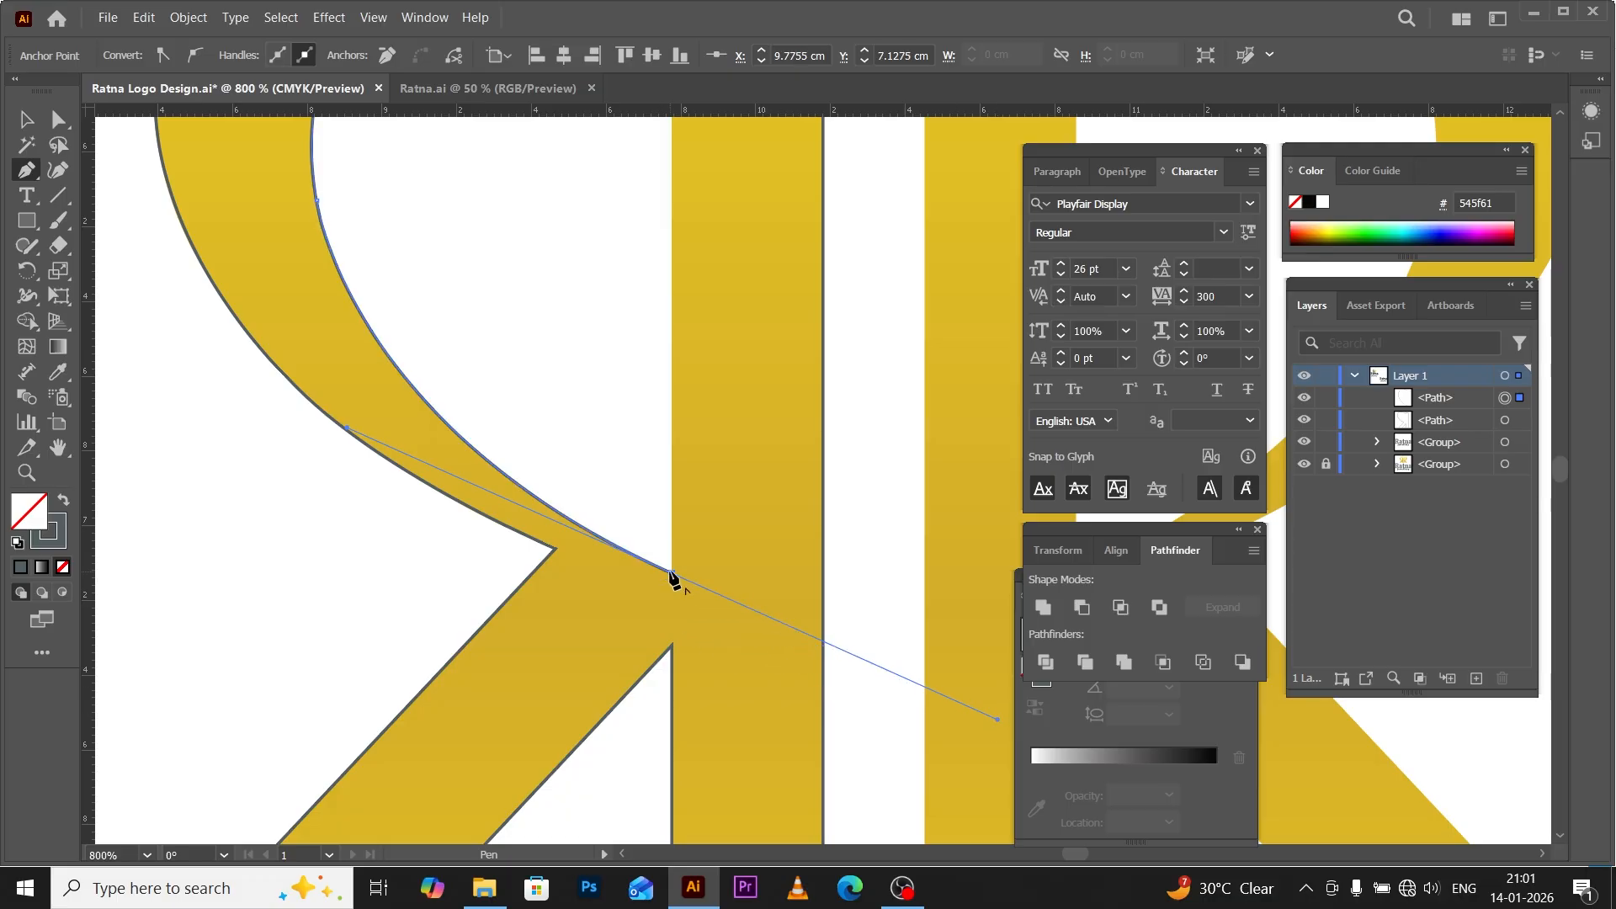
# Close the inner bowl path with a straight segment up the stem to its start and leave the Pen tool.
pyautogui.click(672, 574)
pyautogui.scroll(-2, 665, 564)
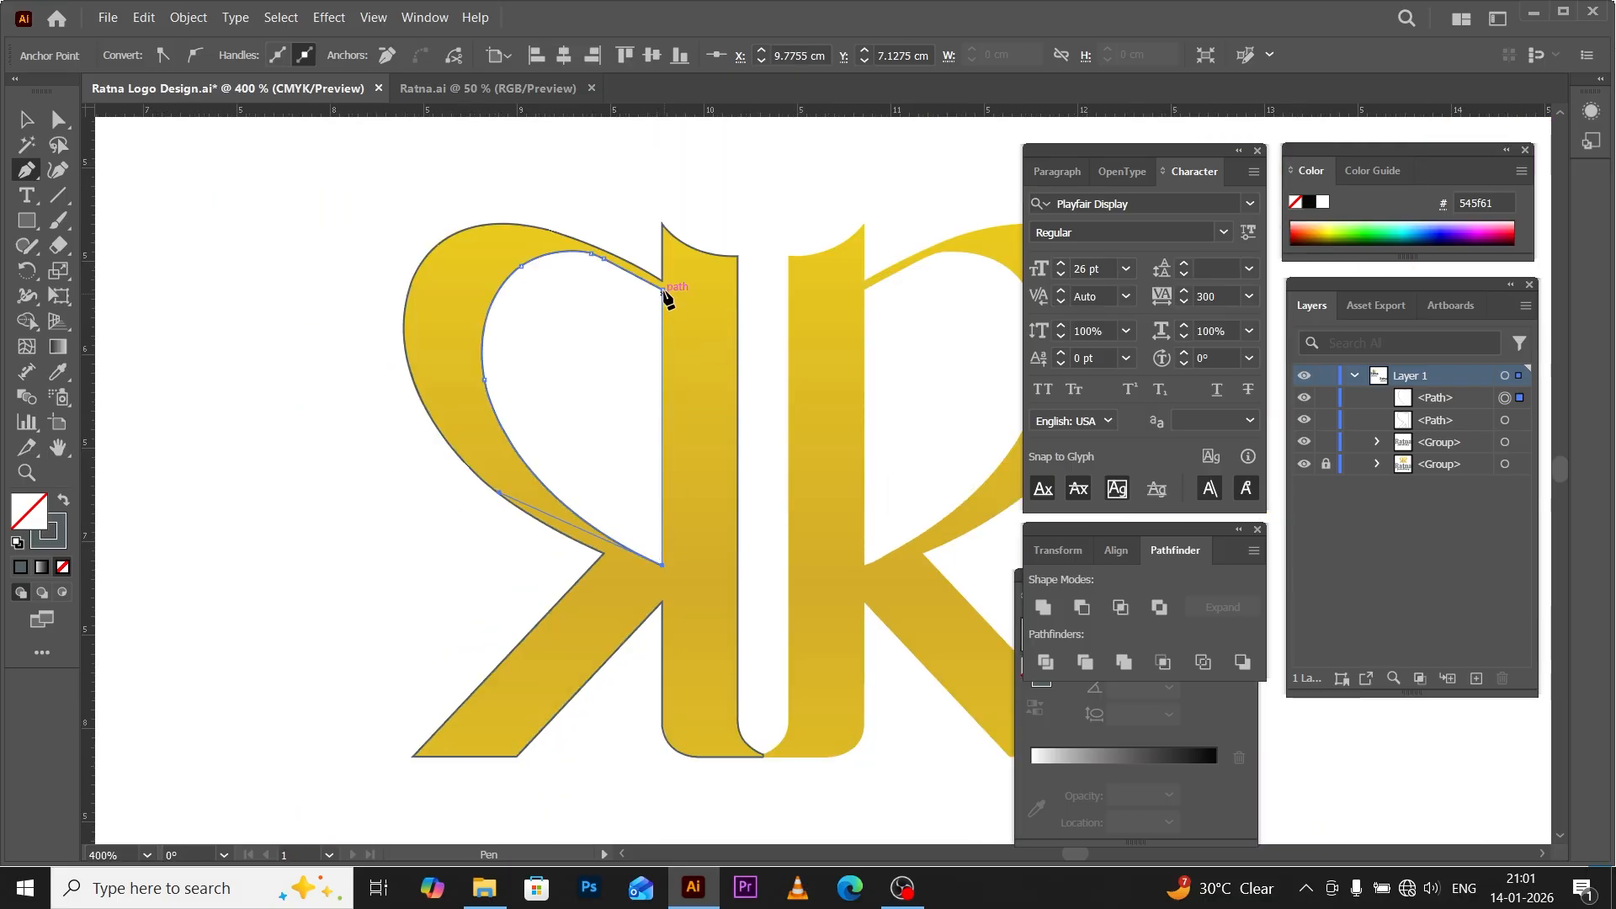
pyautogui.click(663, 290)
pyautogui.click(24, 118)
pyautogui.click(523, 295)
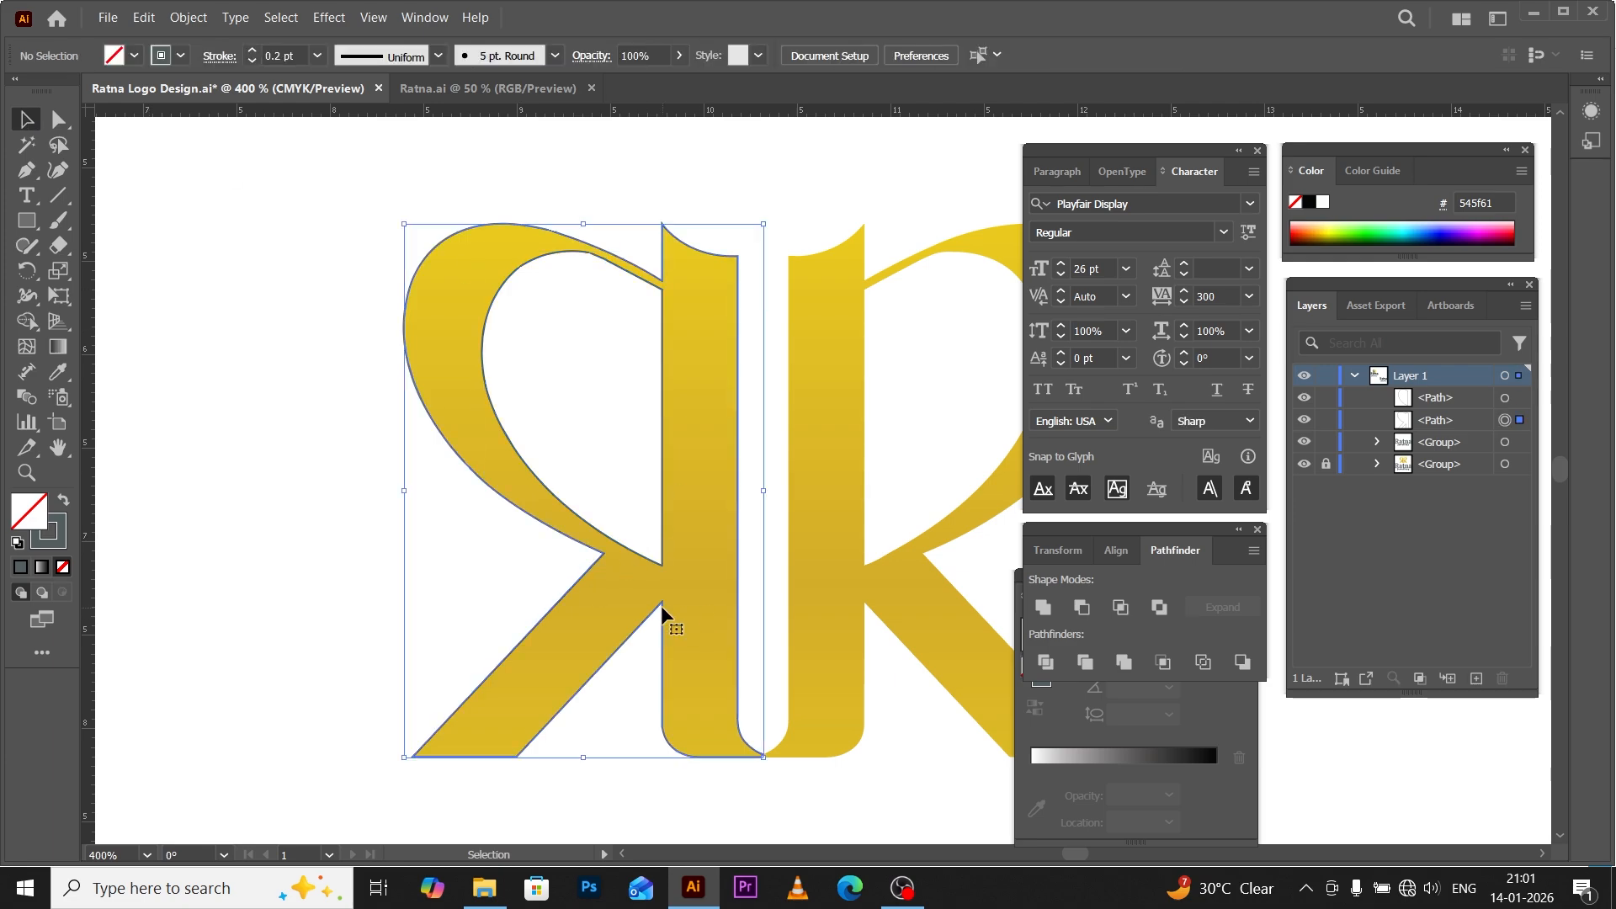
# Select the mirrored R's outer and inner paths and swap fill and stroke to give them a dark grey fill without an outline.
pyautogui.click(616, 552)
pyautogui.click(617, 549)
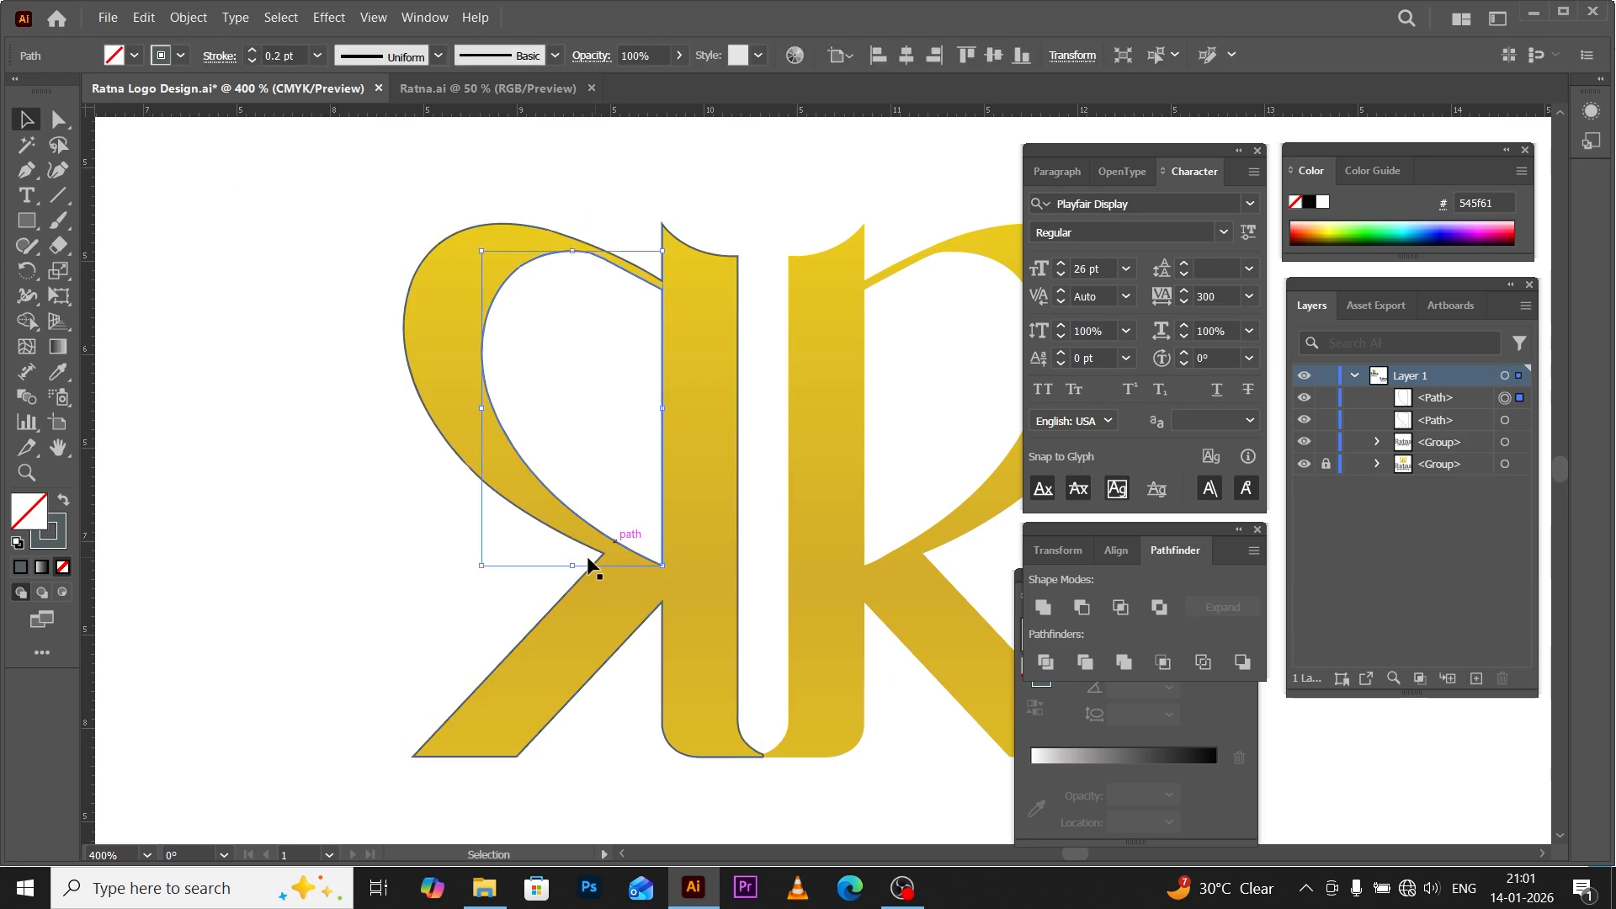
pyautogui.keyDown('shift'); pyautogui.click(458, 466); pyautogui.keyUp('shift')
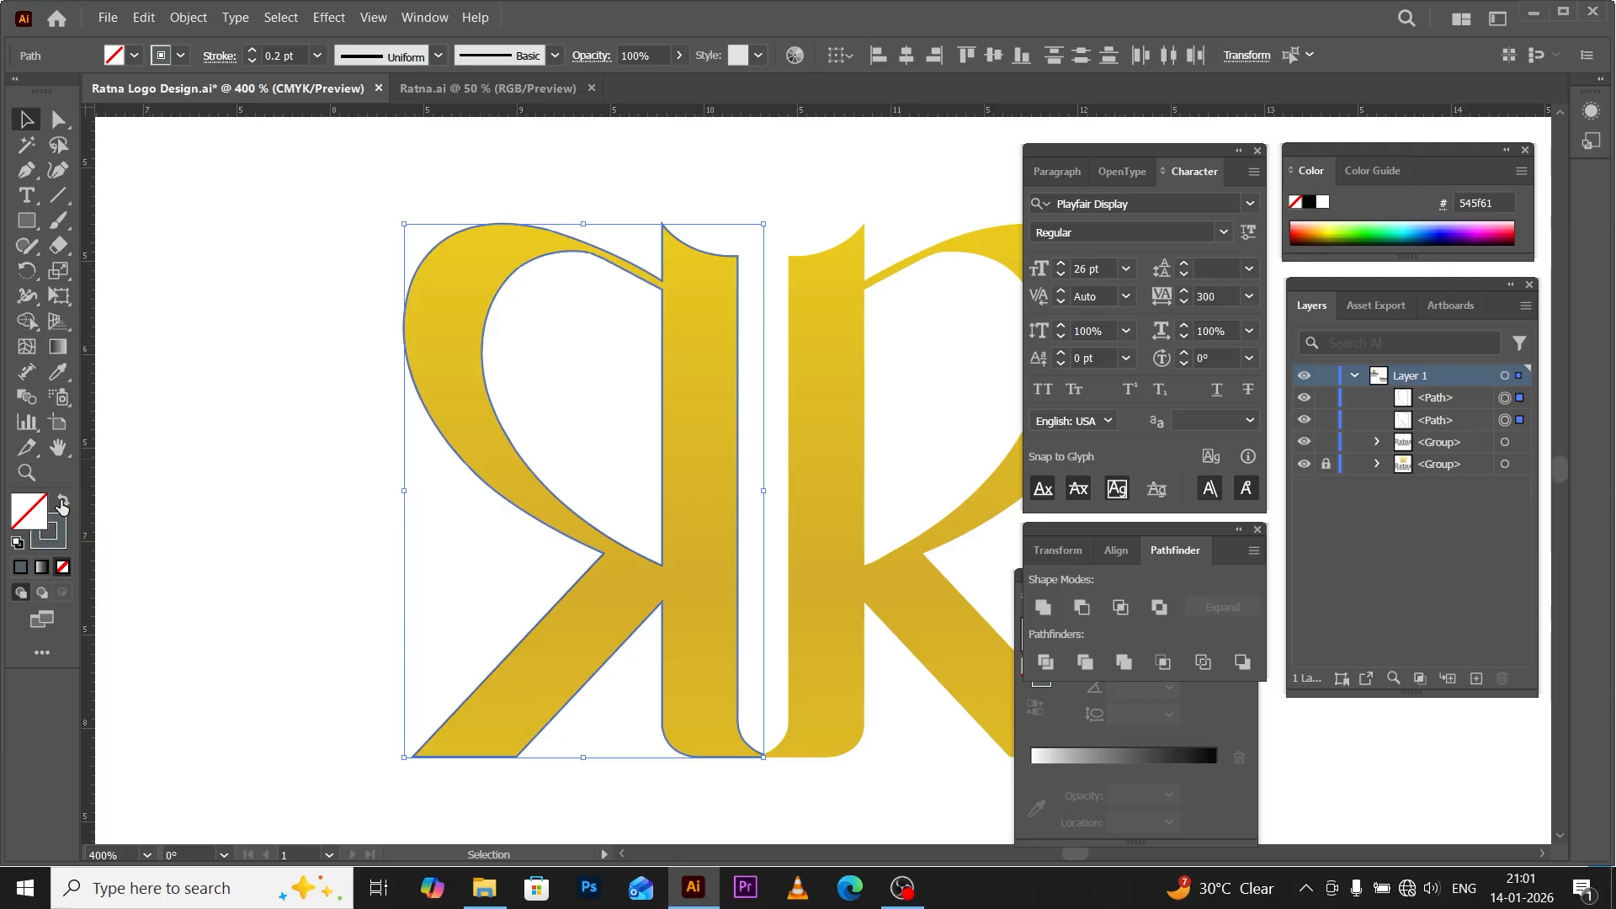
pyautogui.click(64, 500)
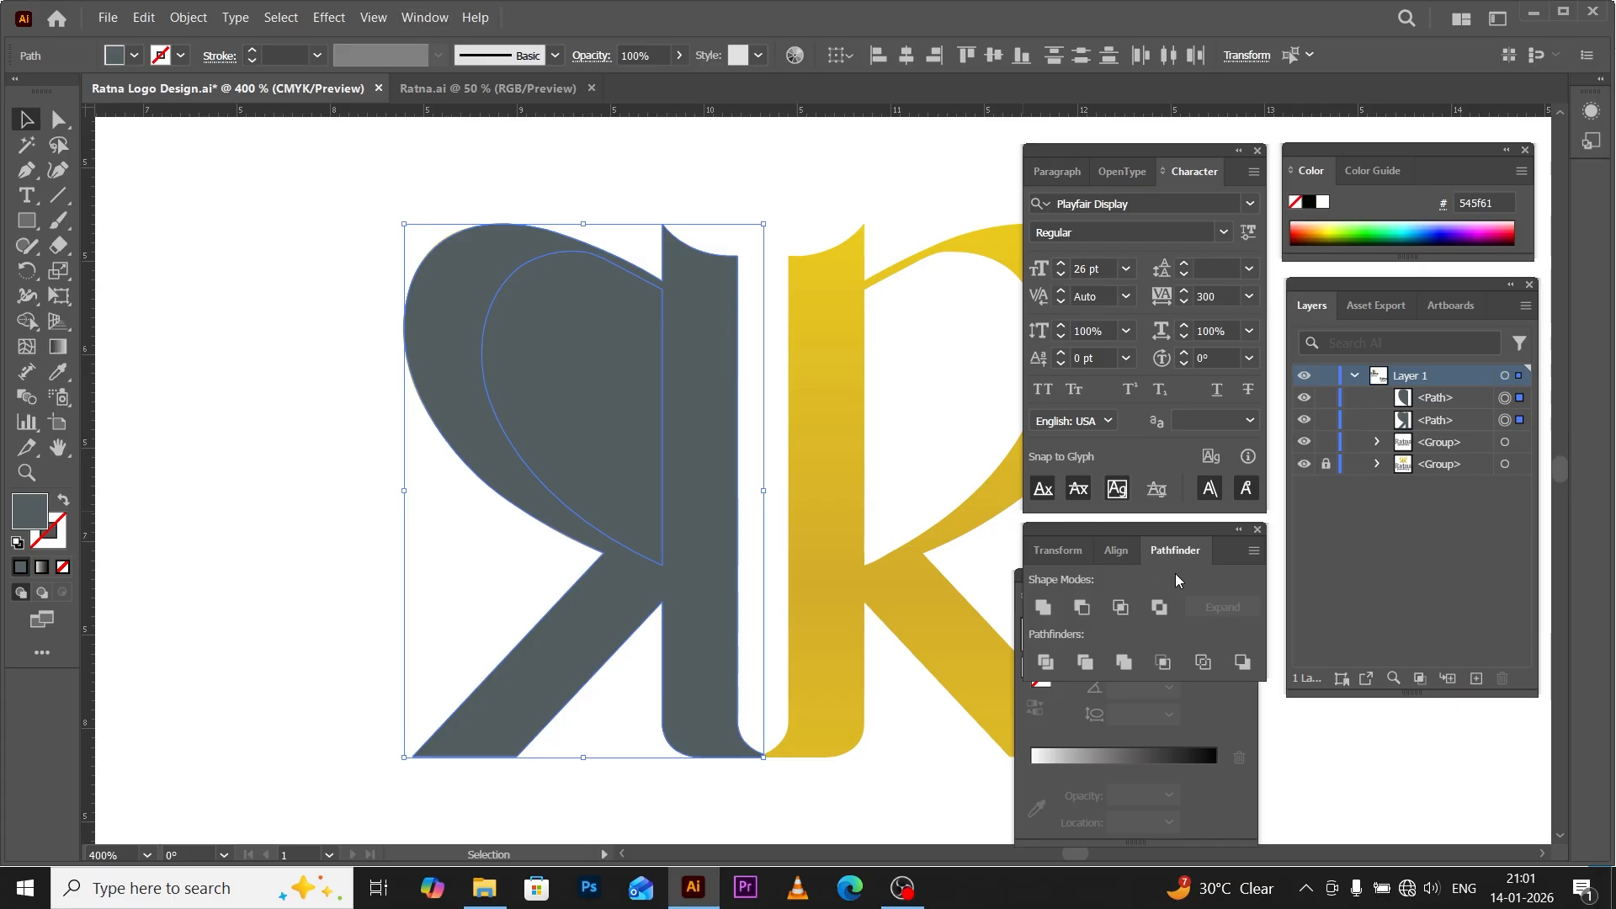
# Cut the inner bowl shape out of the mirrored R with the Pathfinder Exclude operation.
pyautogui.click(1258, 531)
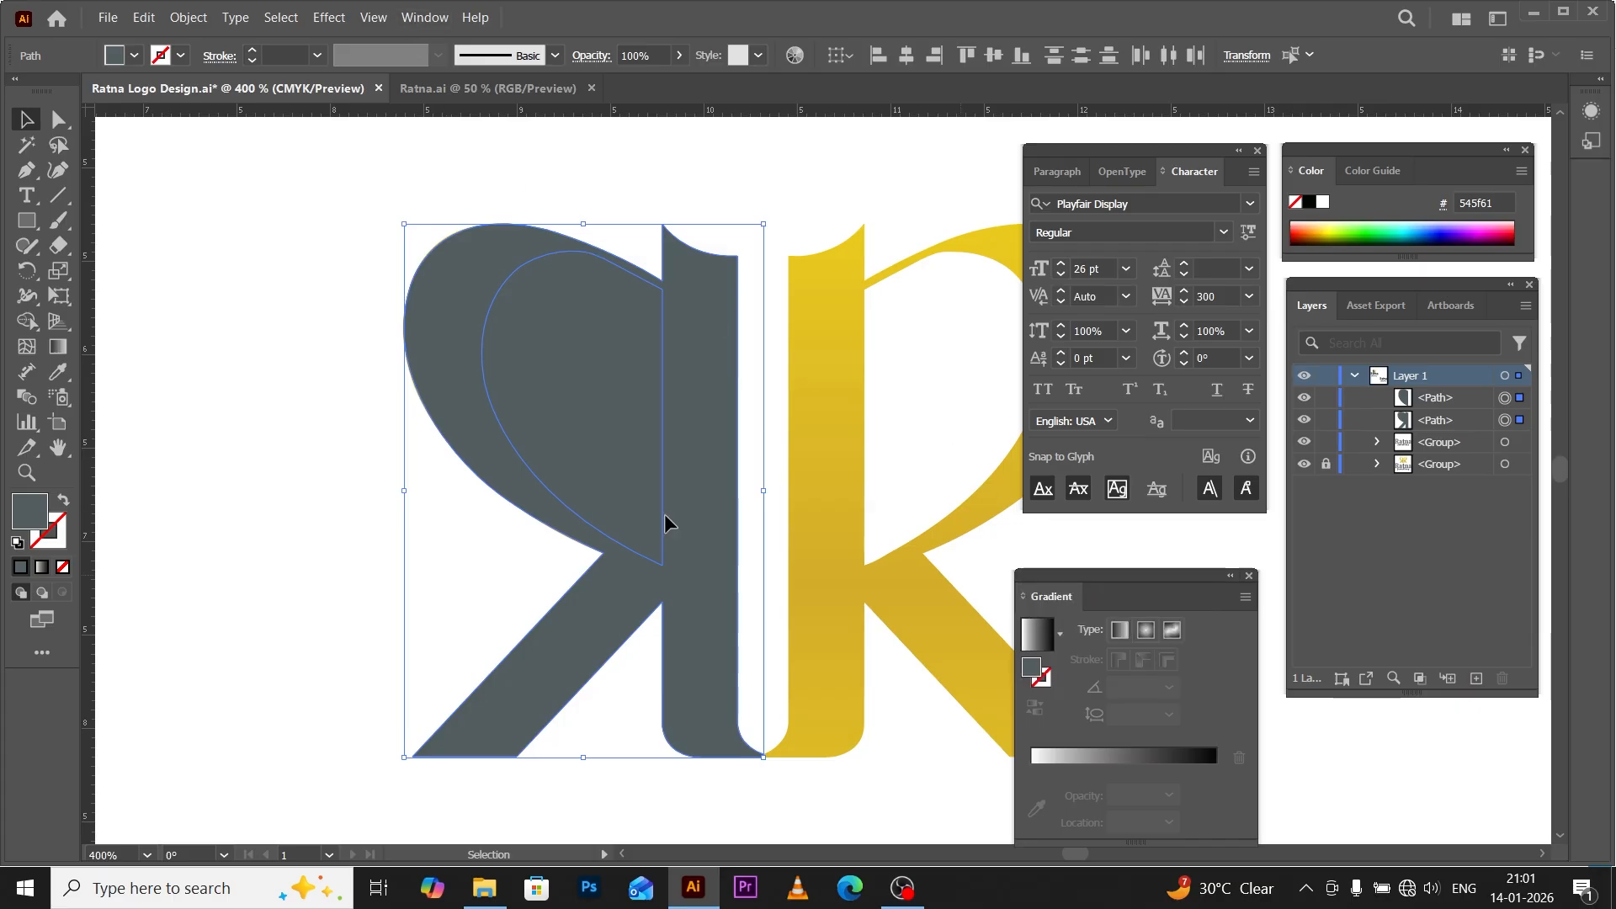
pyautogui.click(430, 19)
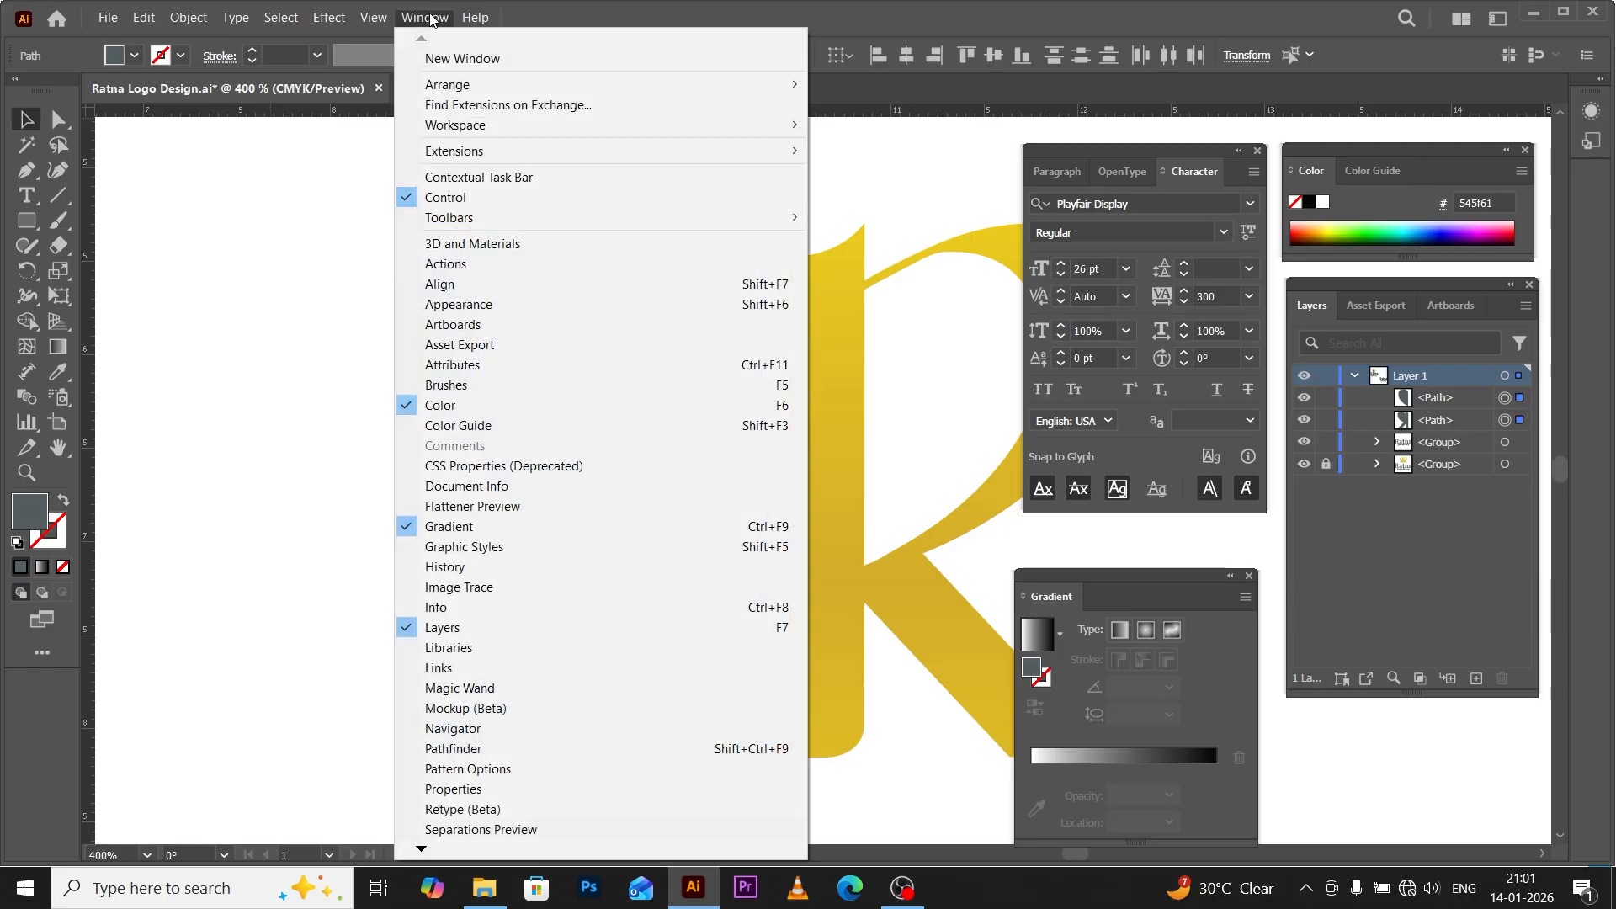
pyautogui.click(455, 749)
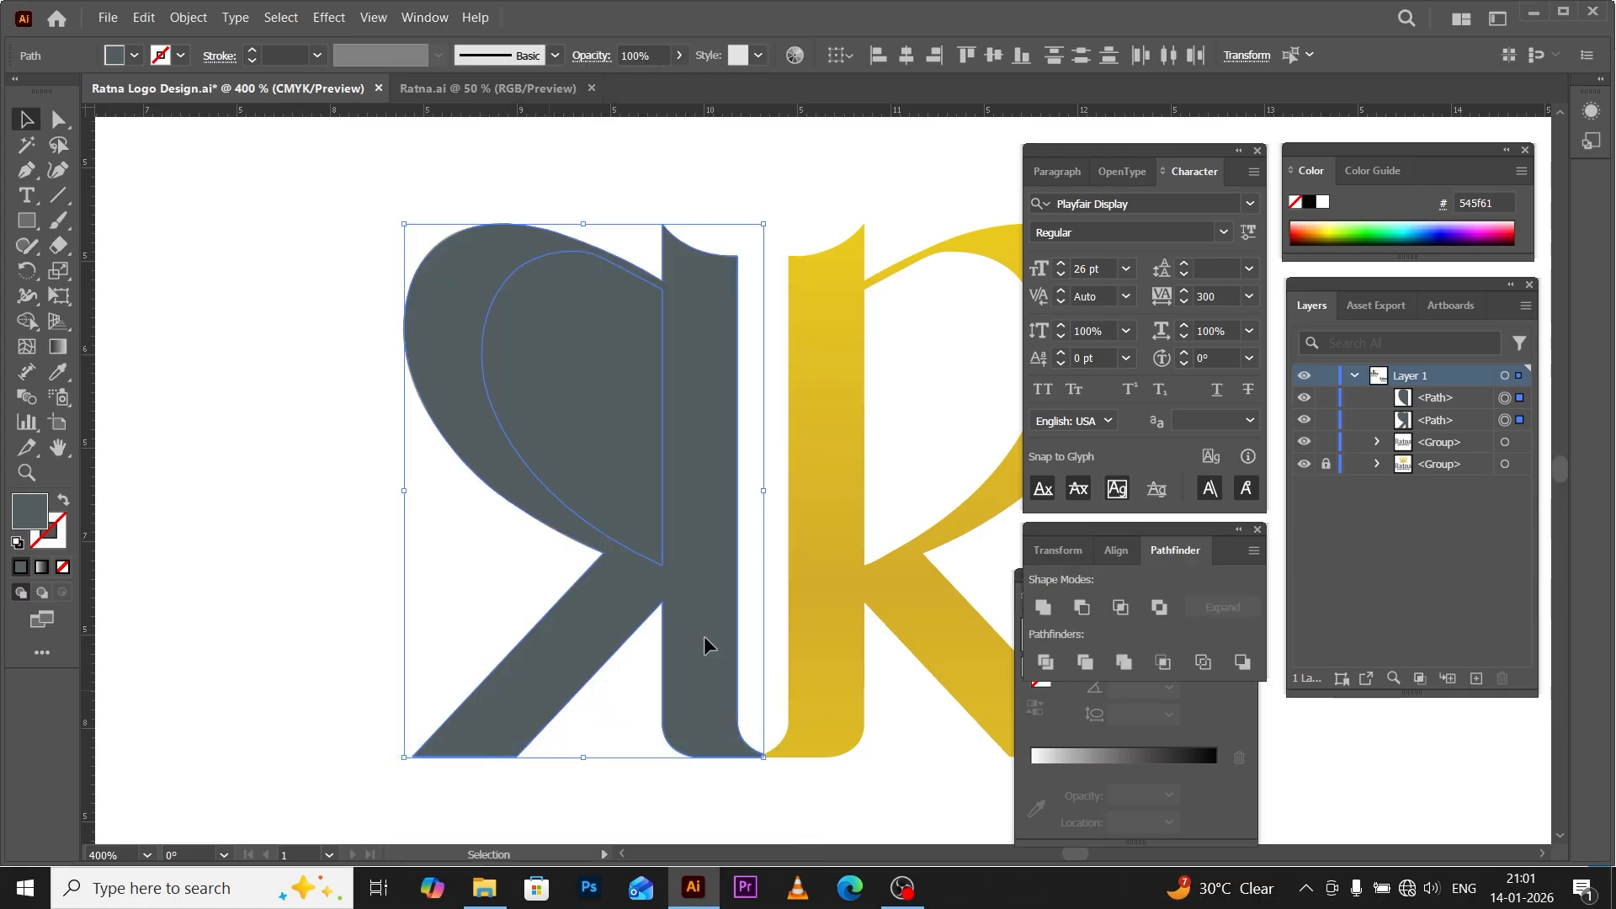
pyautogui.moveTo(1053, 533); pyautogui.dragTo(199, 540)
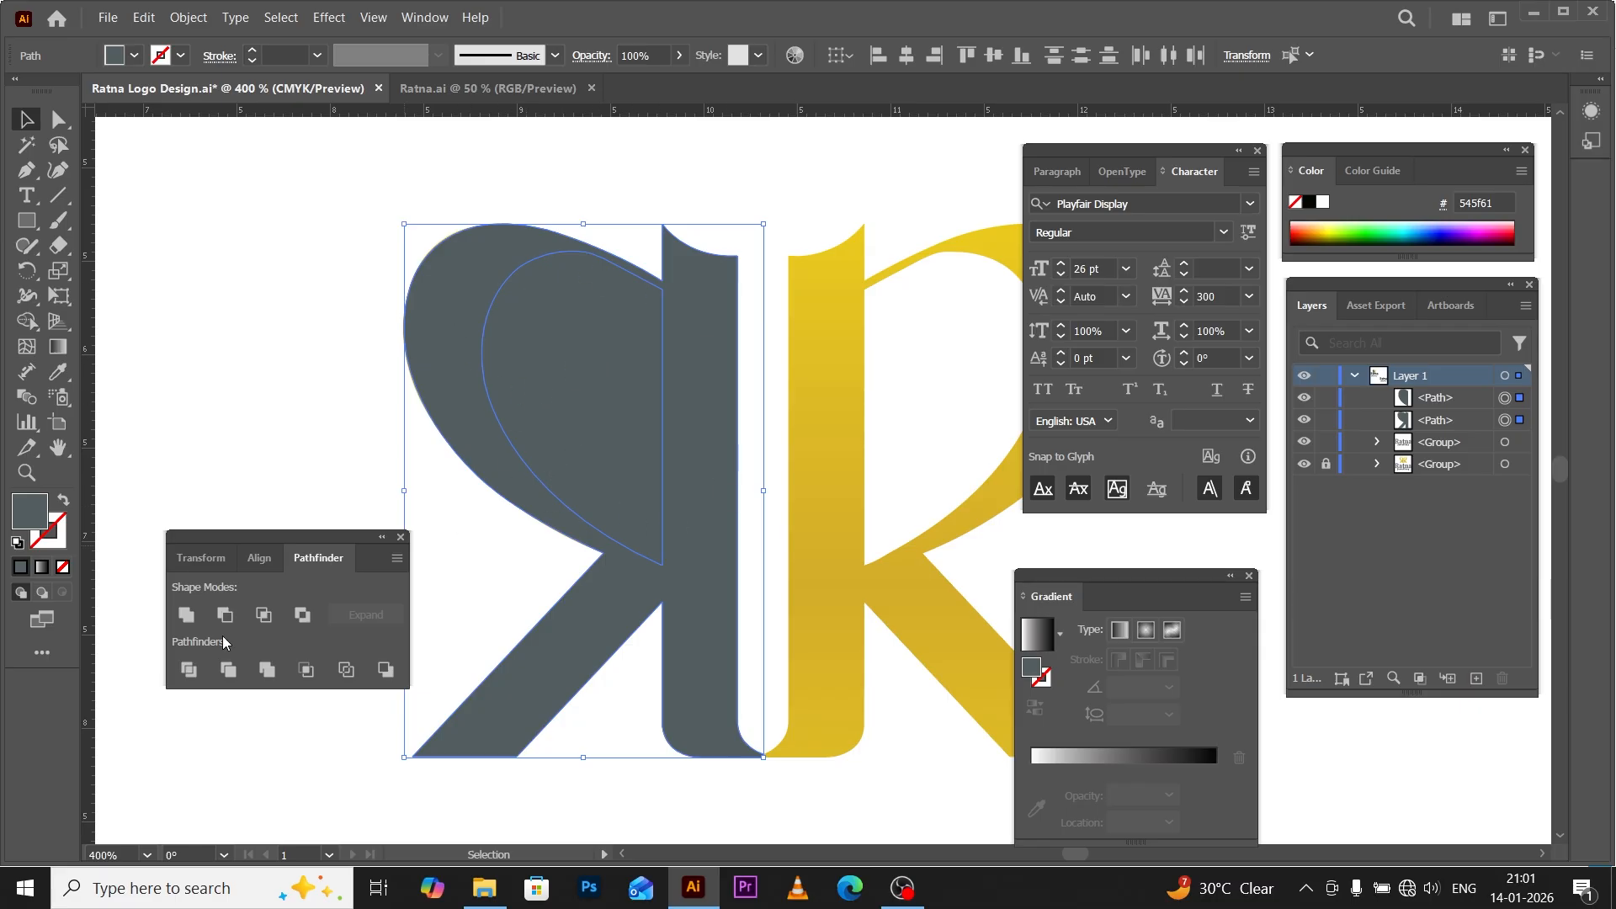
pyautogui.click(303, 615)
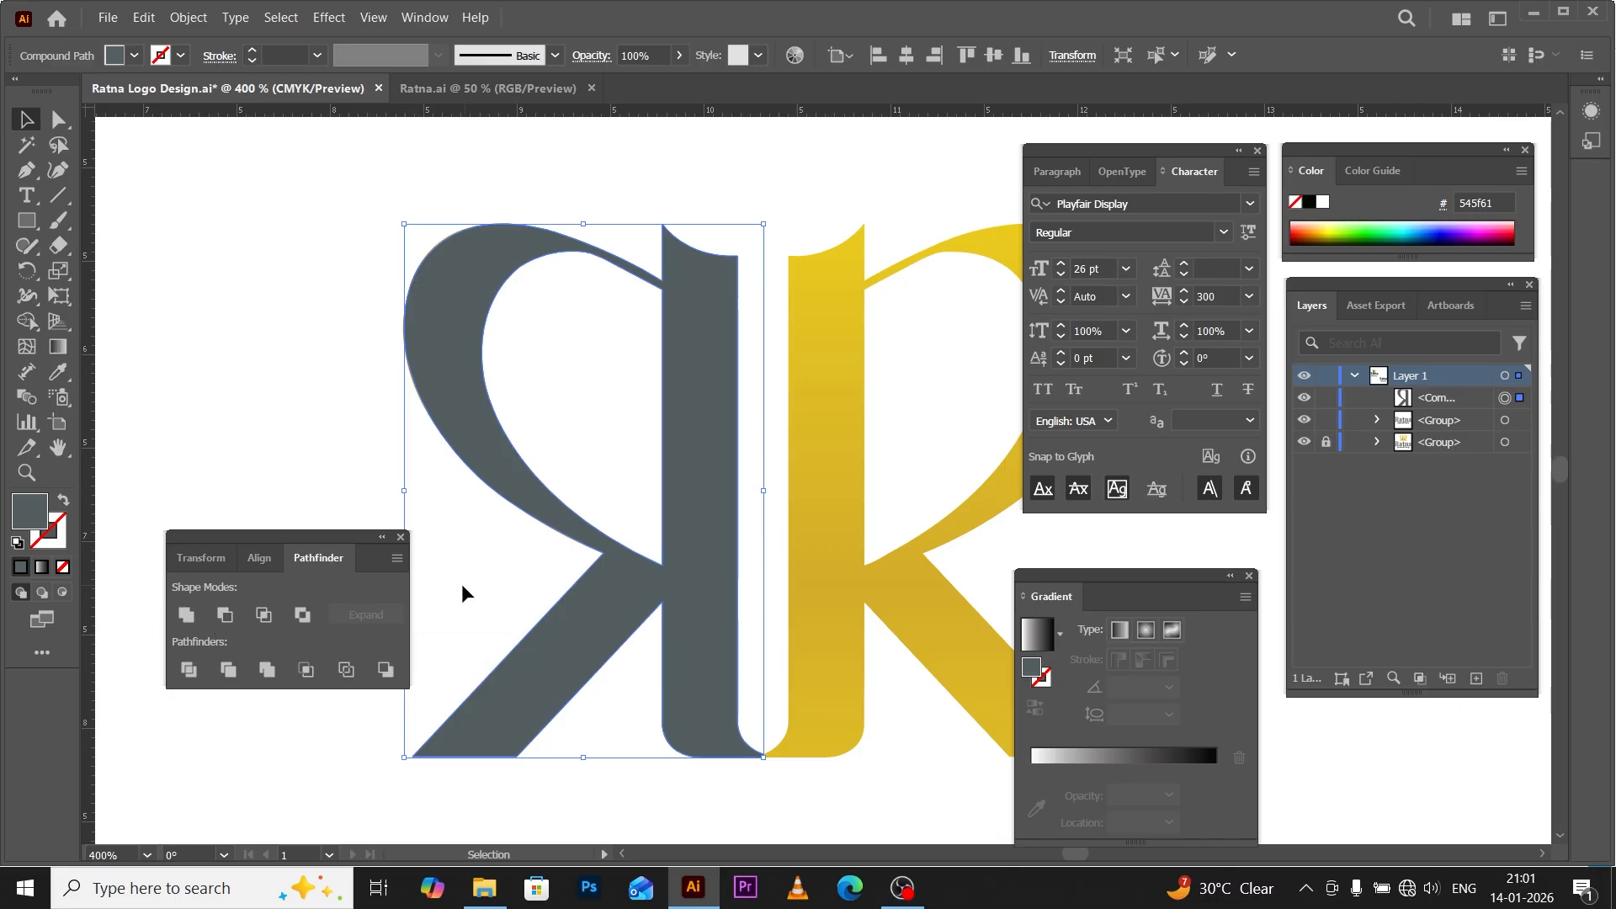
# Apply the reference monogram's gold gradient to the mirrored R with the Eyedropper.
pyautogui.scroll(-1, 461, 583)
pyautogui.press('i')
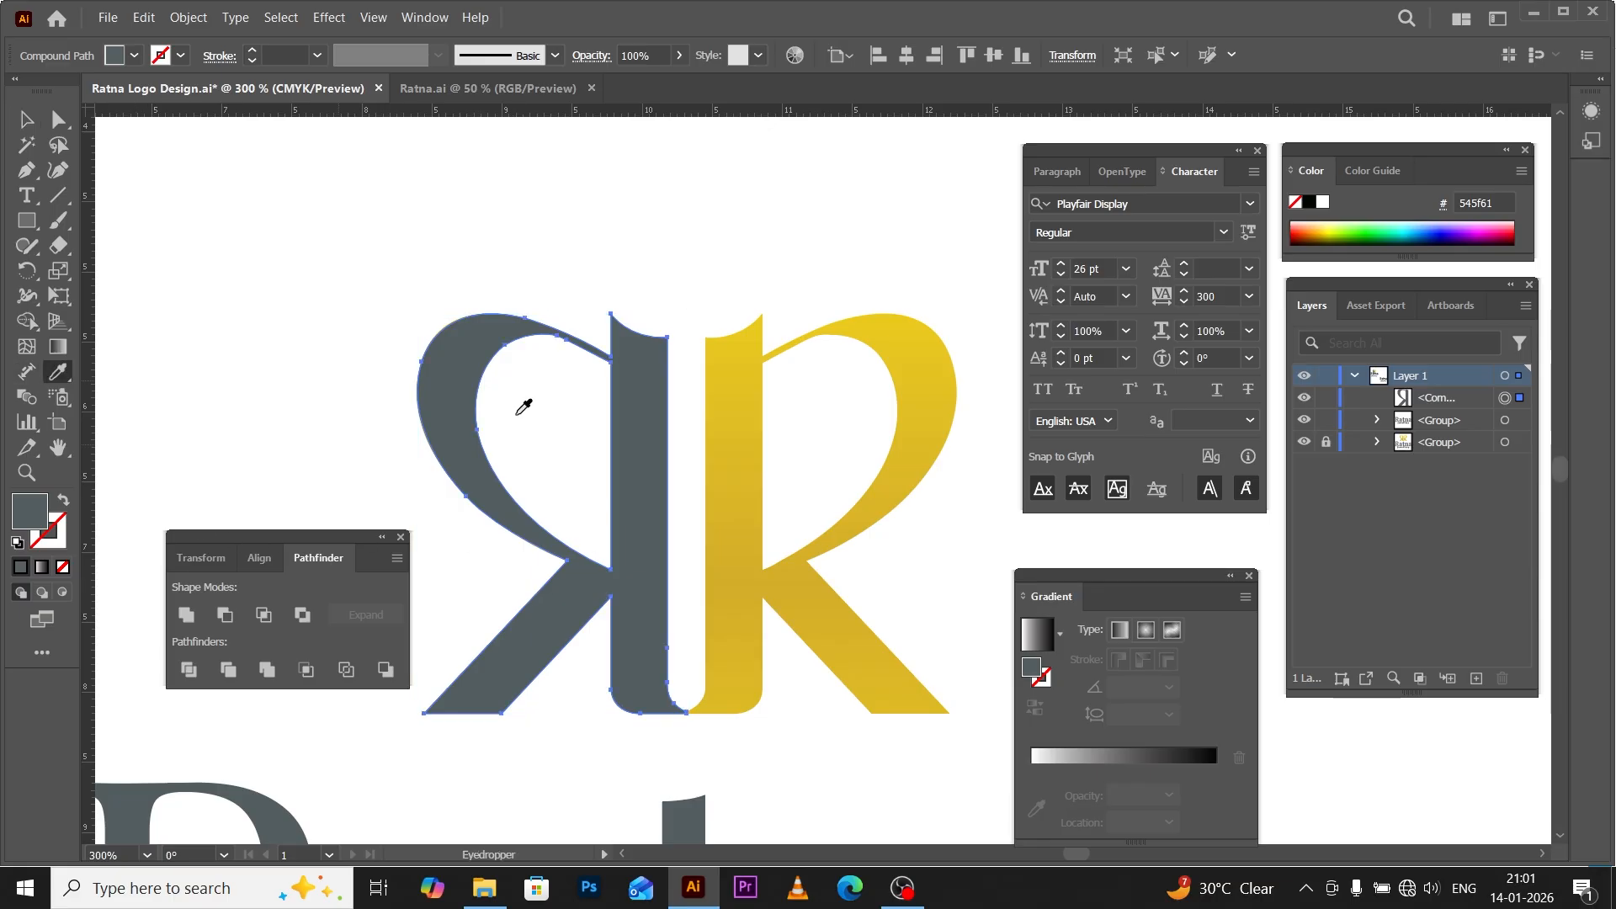
pyautogui.click(722, 512)
pyautogui.press('v')
# Duplicate the gold mirrored R beside the monogram and reflect the copy across the vertical axis.
pyautogui.scroll(-2, 550, 517)
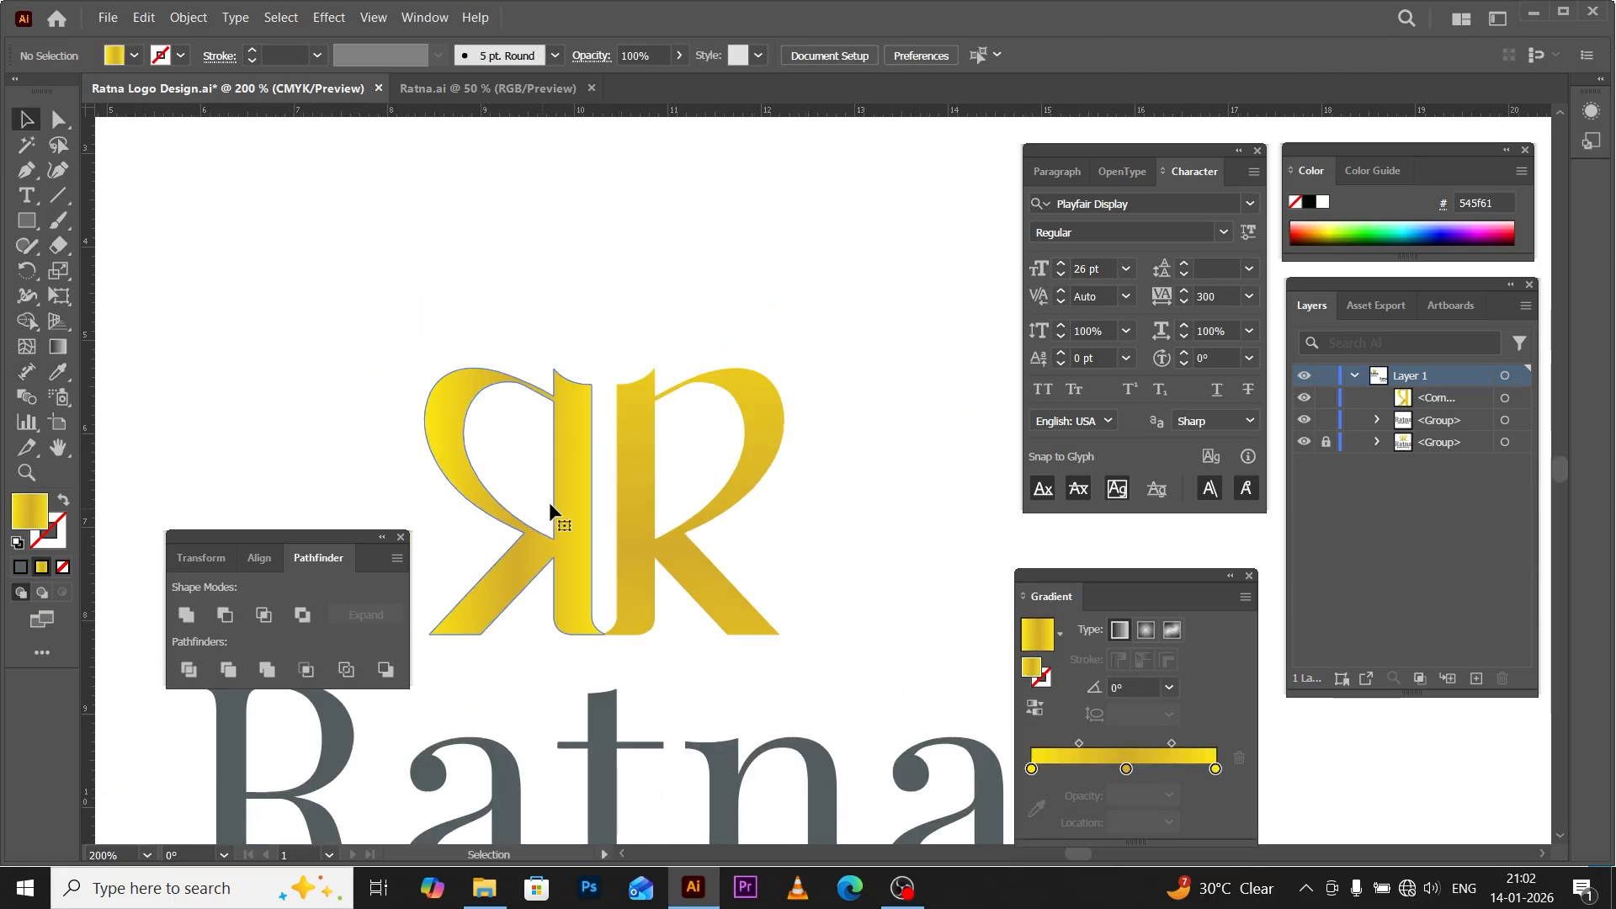
pyautogui.click(552, 500)
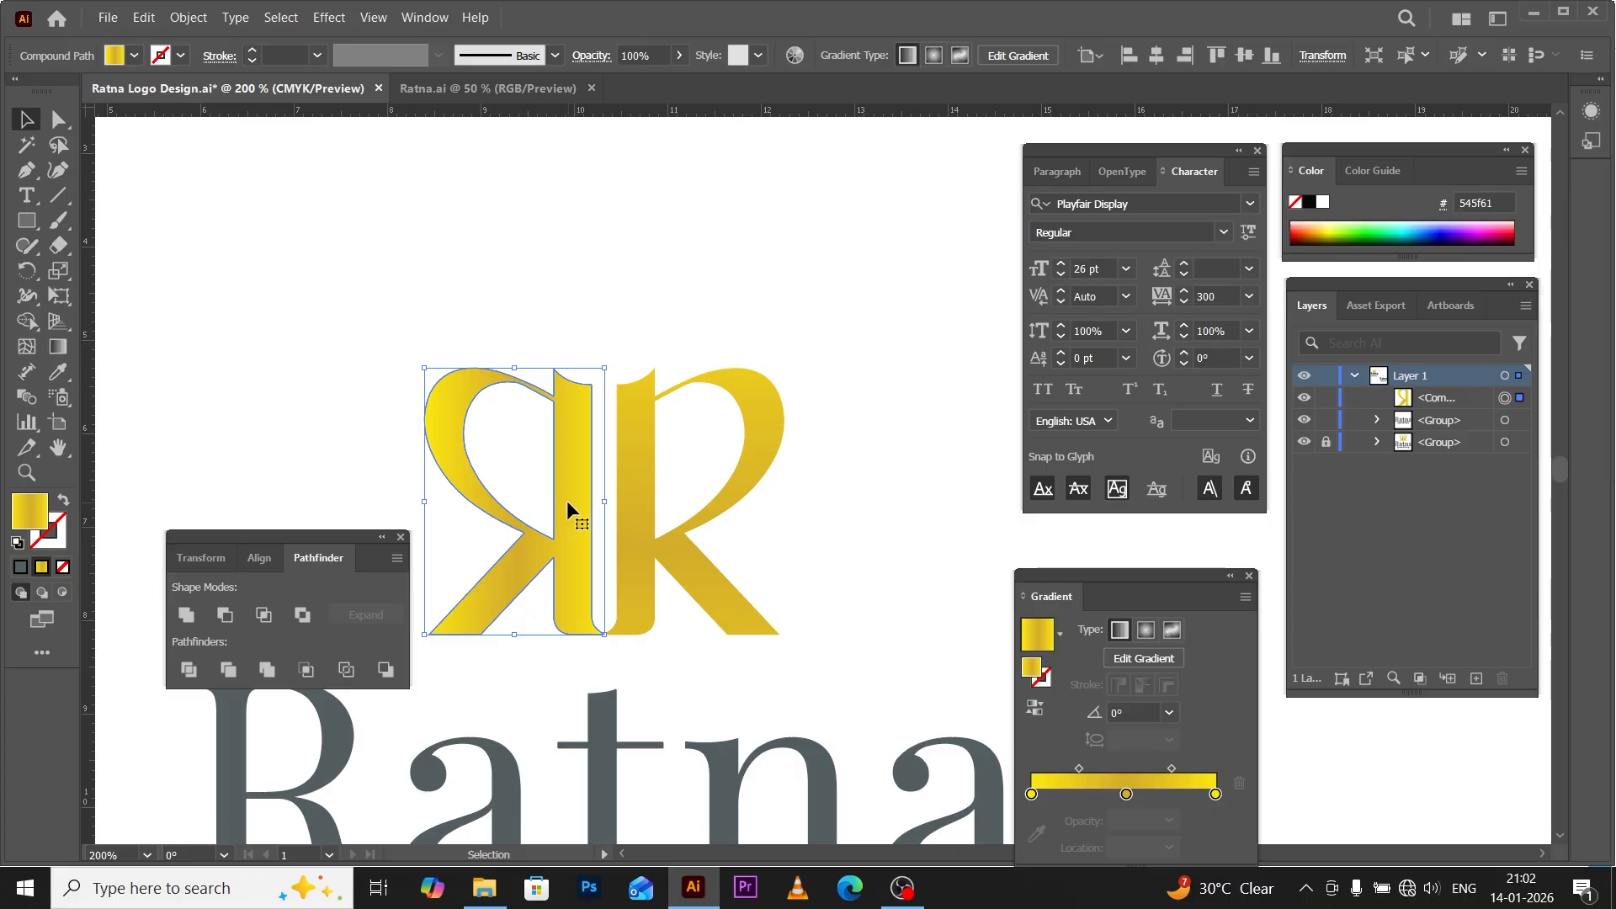
pyautogui.moveTo(568, 500); pyautogui.dragTo(932, 396)
pyautogui.rightClick(924, 391)
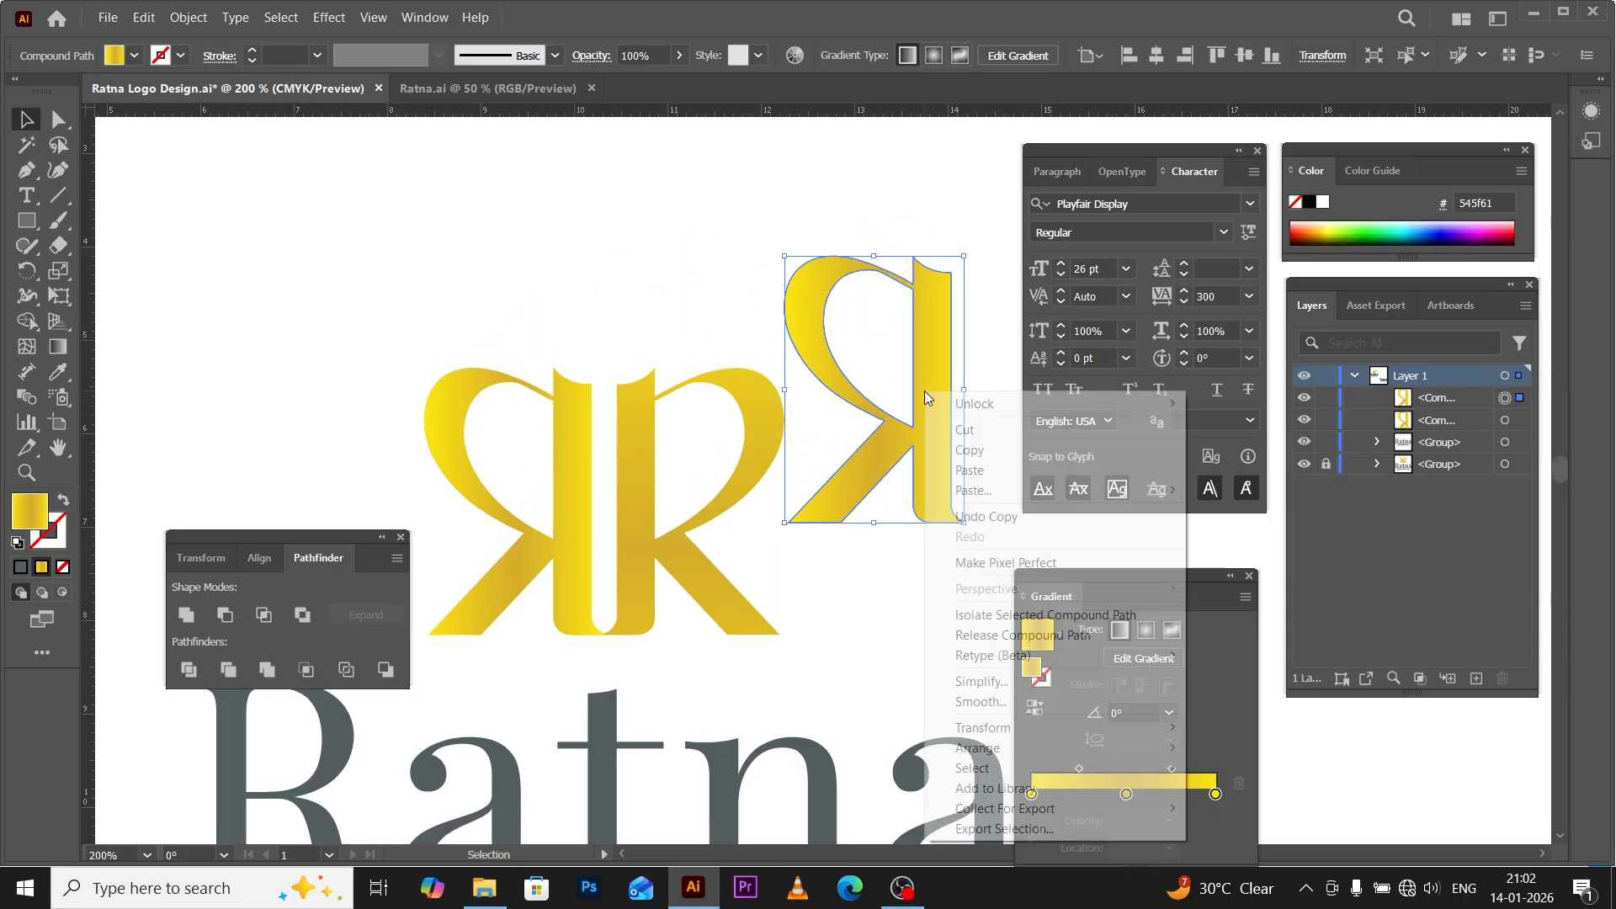
pyautogui.moveTo(967, 729)
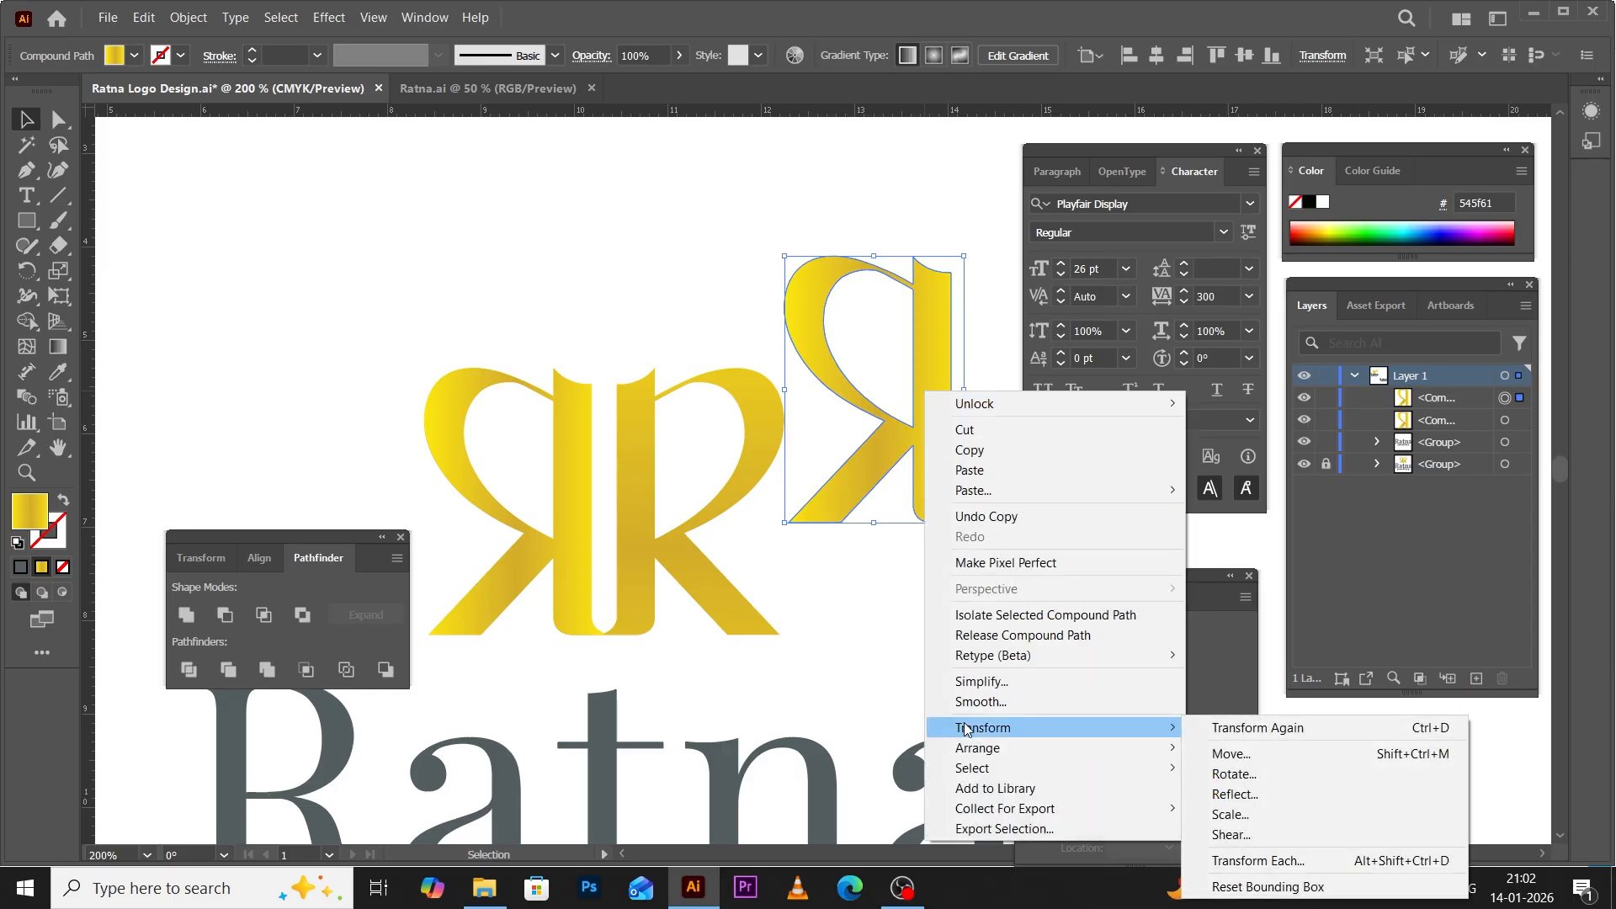
pyautogui.click(1230, 794)
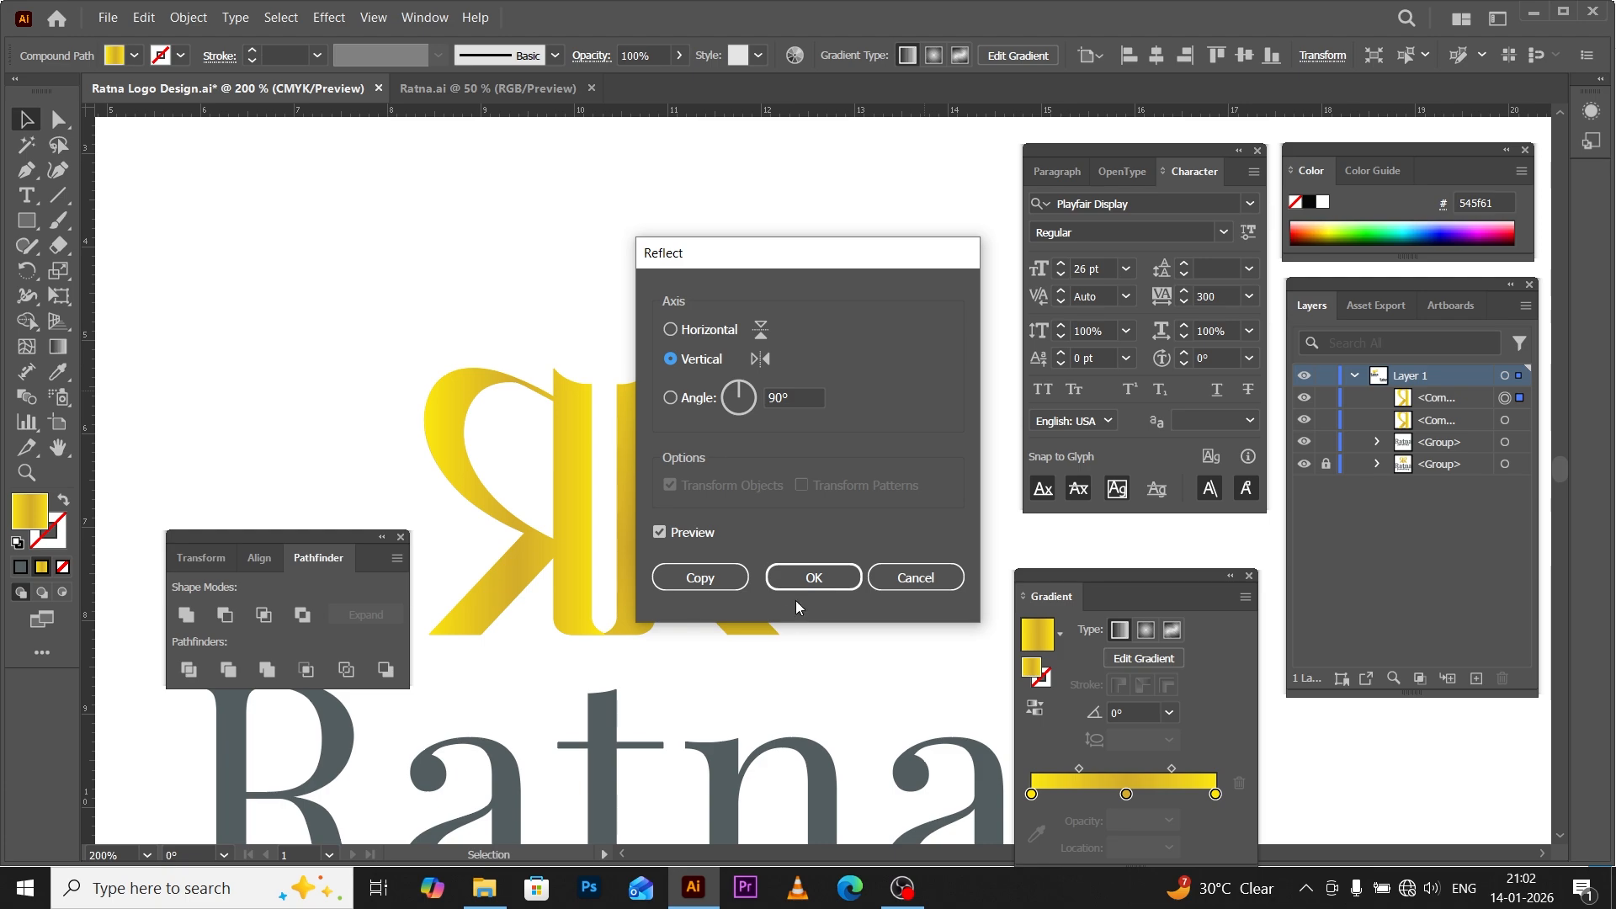
pyautogui.click(794, 579)
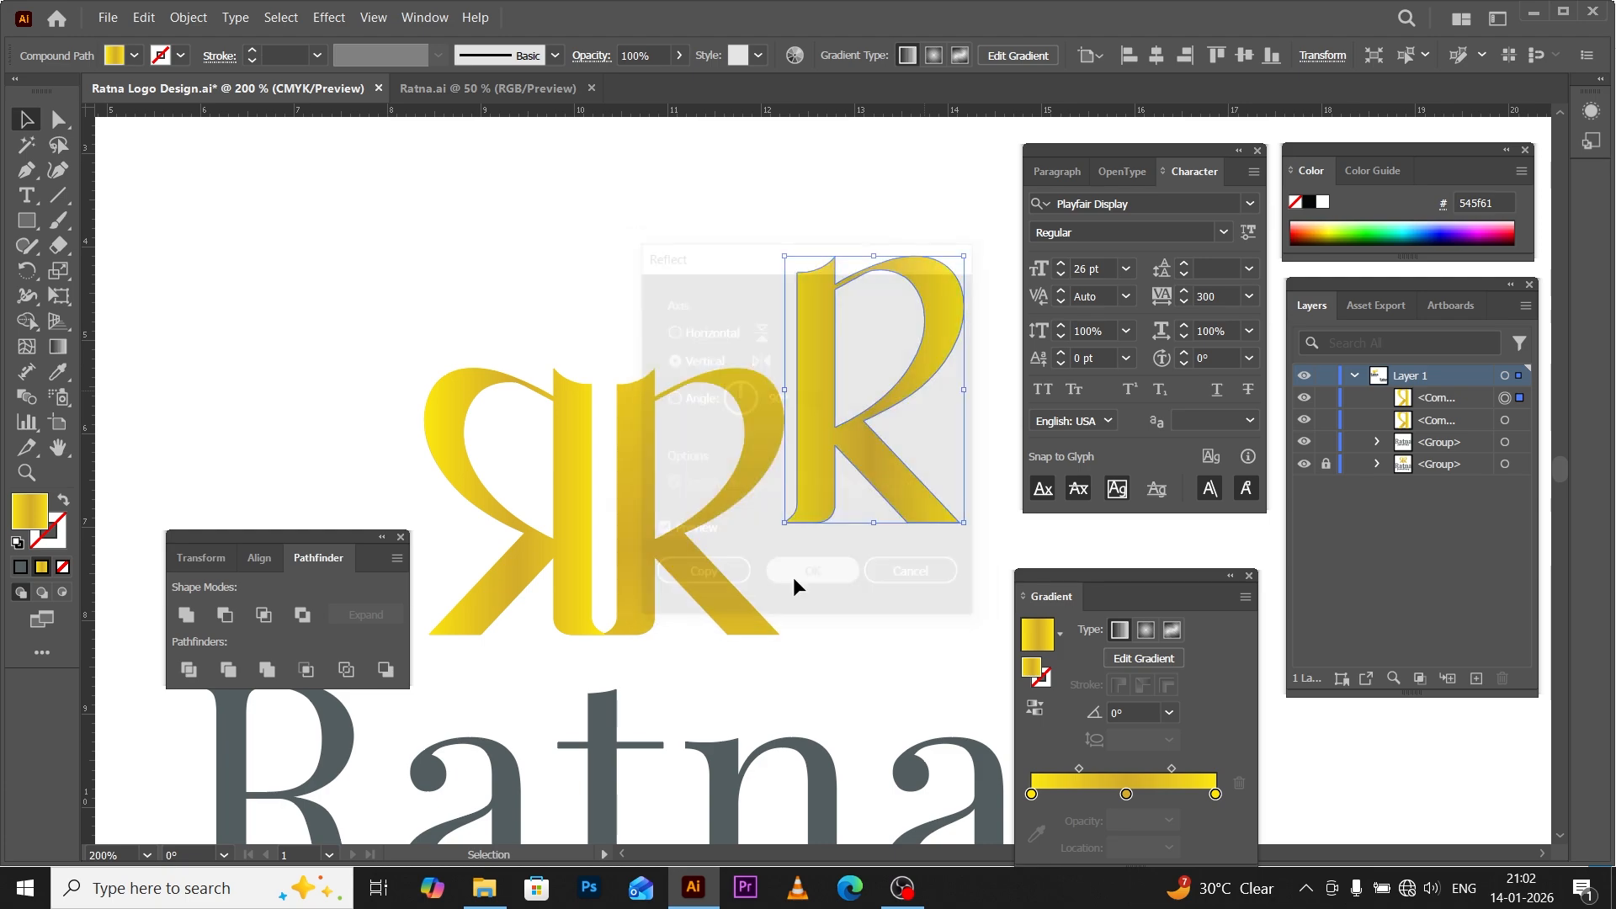
# Move the reflected R over the reference's right-hand R so its base meets the mirrored R at the central slot's tip.
pyautogui.scroll(1, 823, 552)
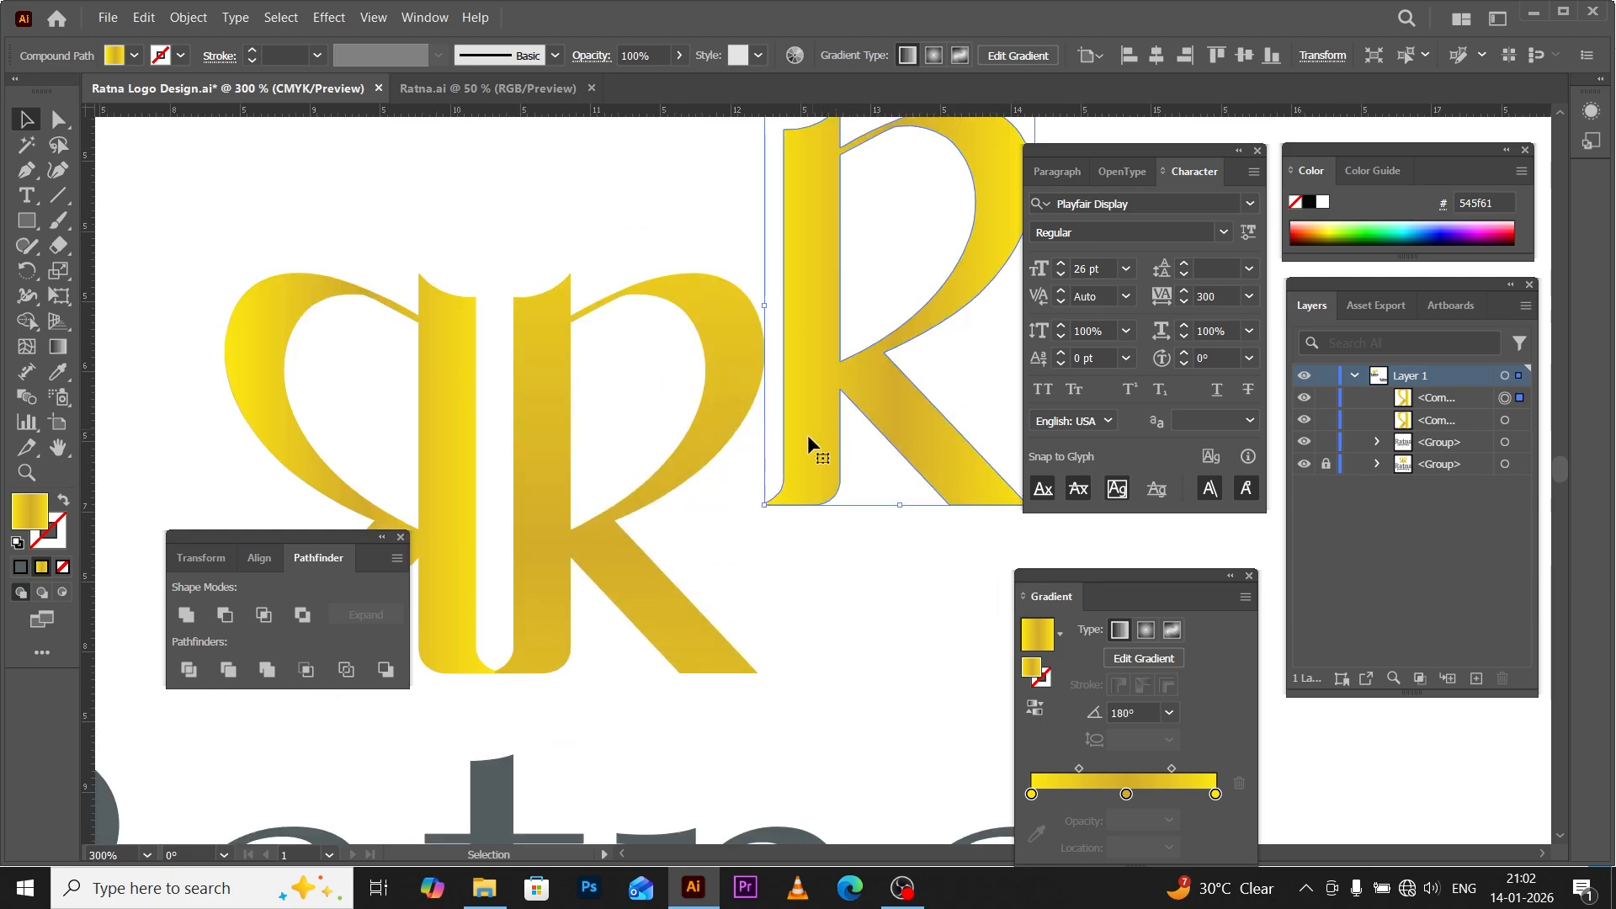
pyautogui.scroll(-1, 806, 450)
pyautogui.moveTo(797, 360); pyautogui.dragTo(632, 451)
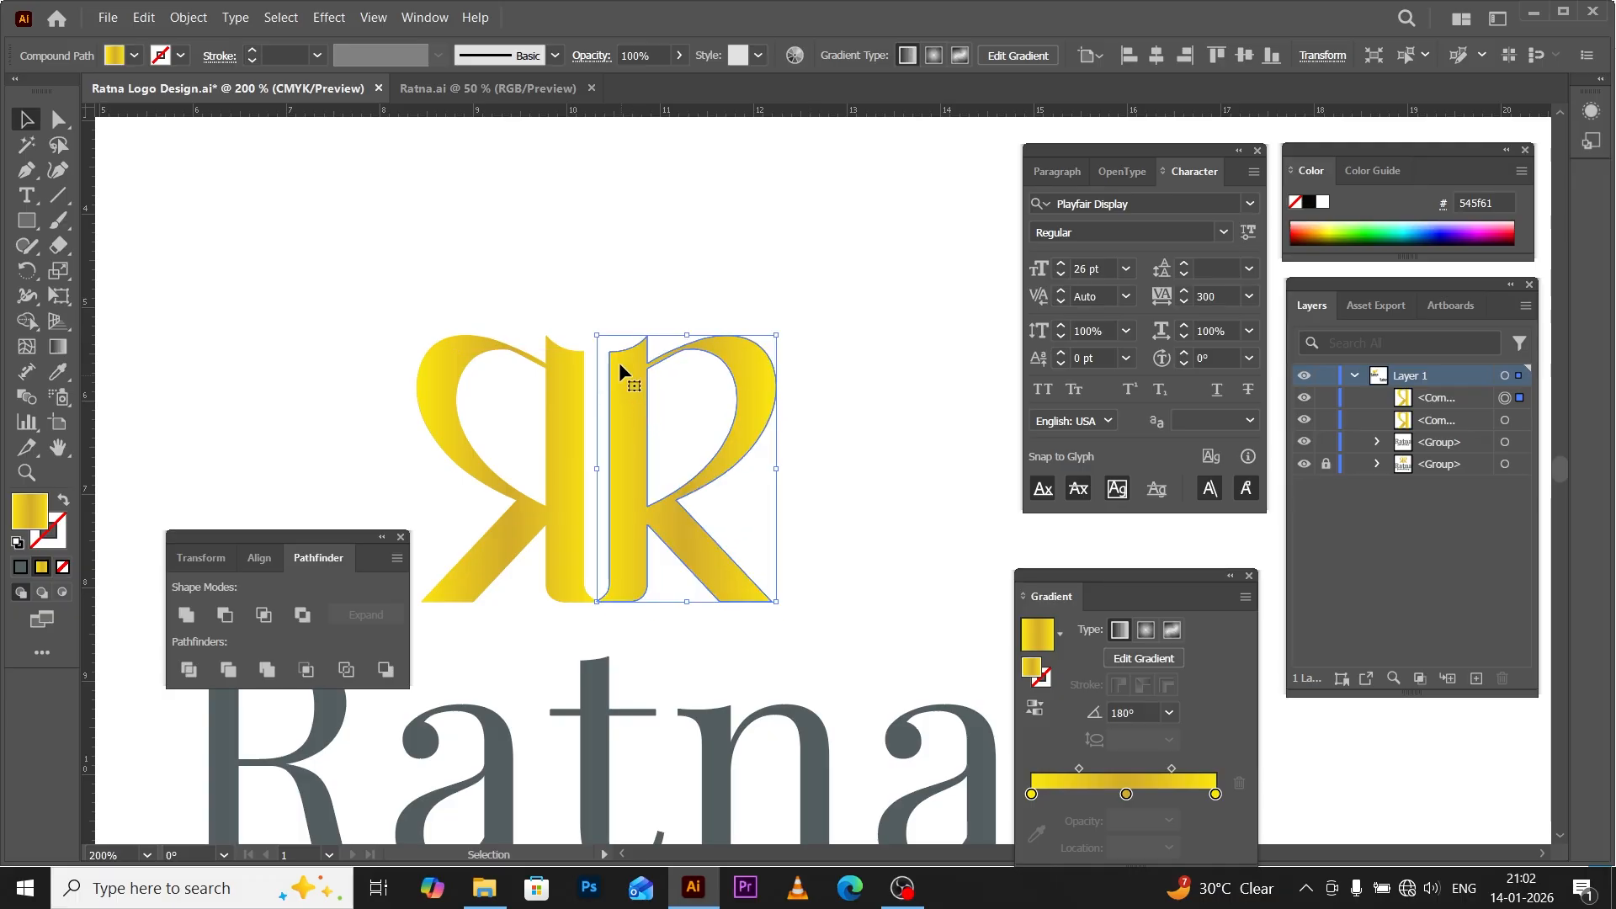
pyautogui.scroll(3, 631, 325)
pyautogui.scroll(-3, 603, 366)
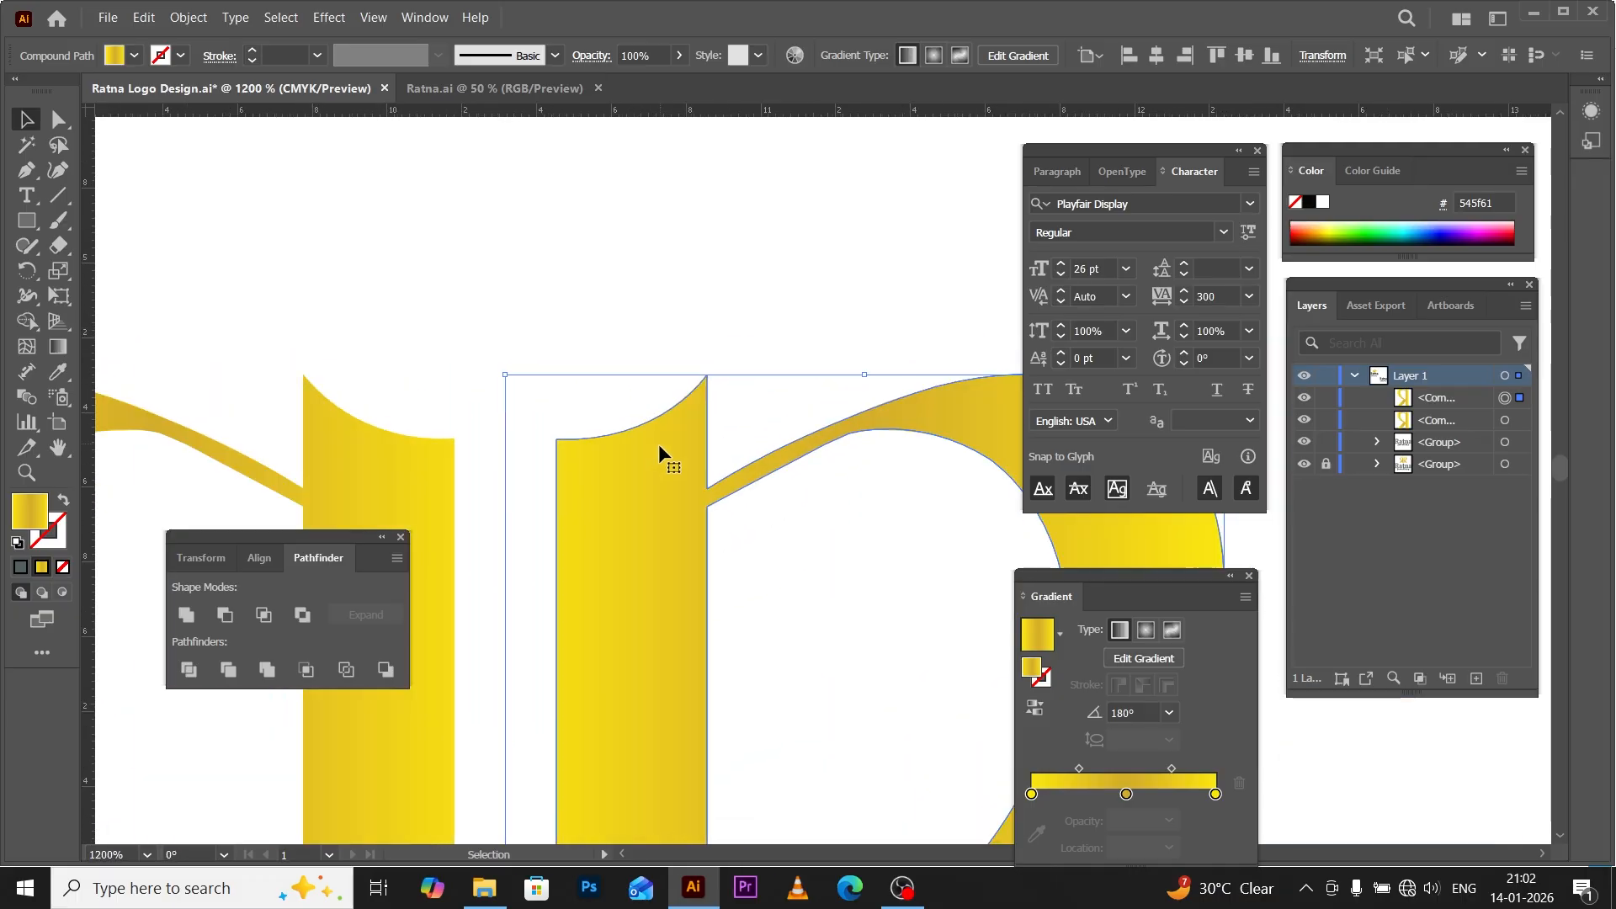
# Select both R halves and unite them into a single monogram shape with Pathfinder.
pyautogui.keyDown('shift'); pyautogui.click(512, 486); pyautogui.keyUp('shift')
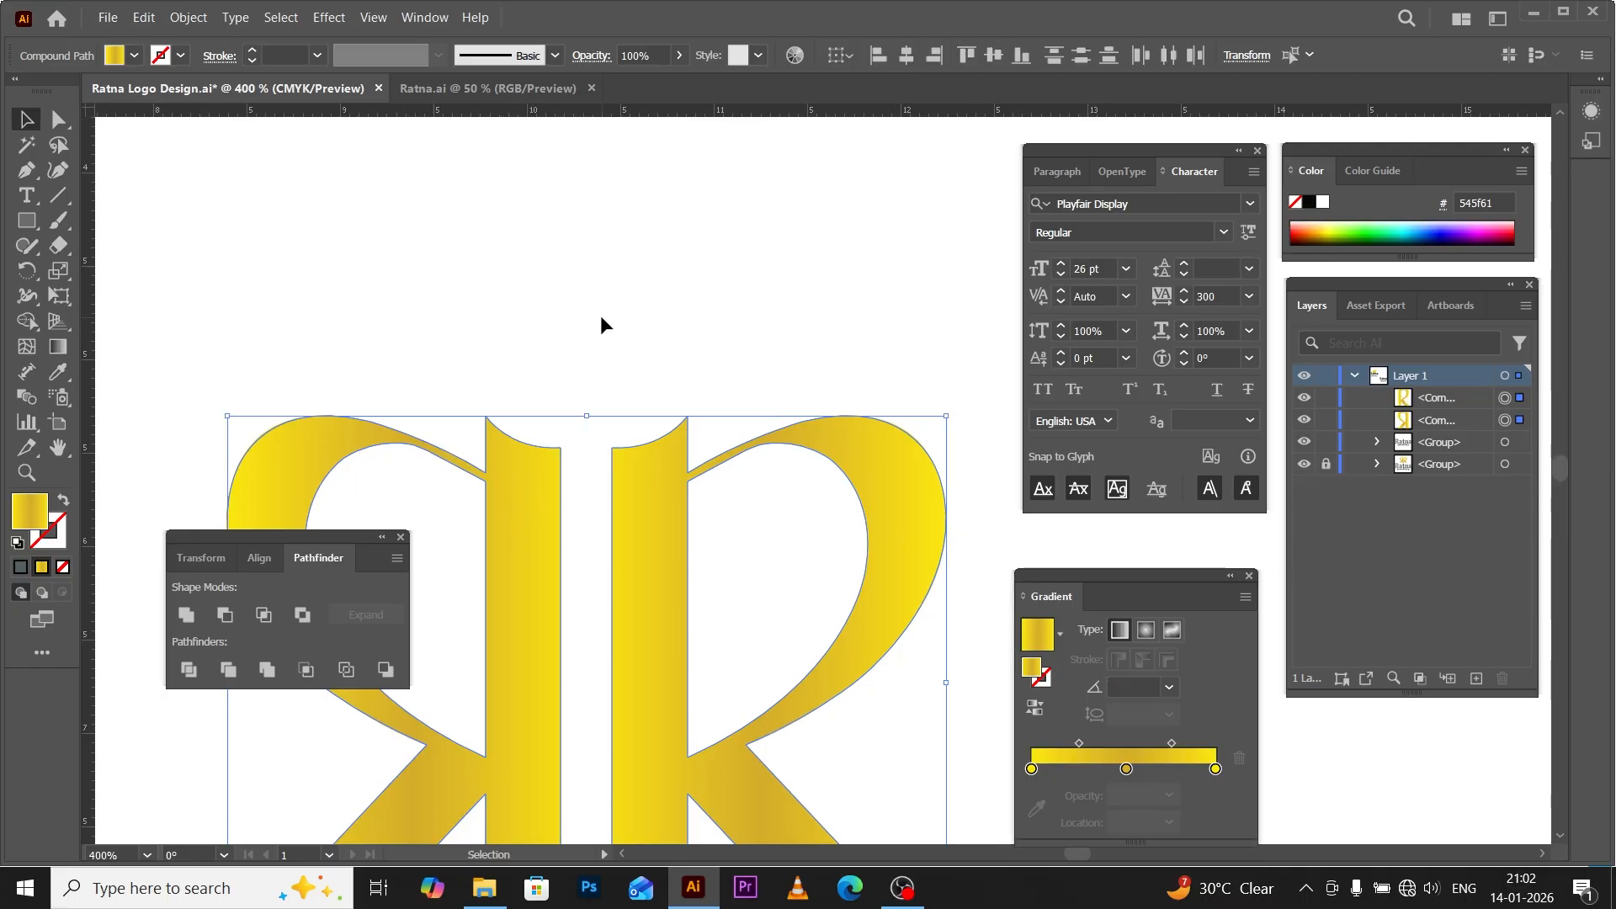
pyautogui.scroll(-3, 603, 325)
pyautogui.scroll(1, 556, 448)
pyautogui.moveTo(312, 539); pyautogui.dragTo(276, 564)
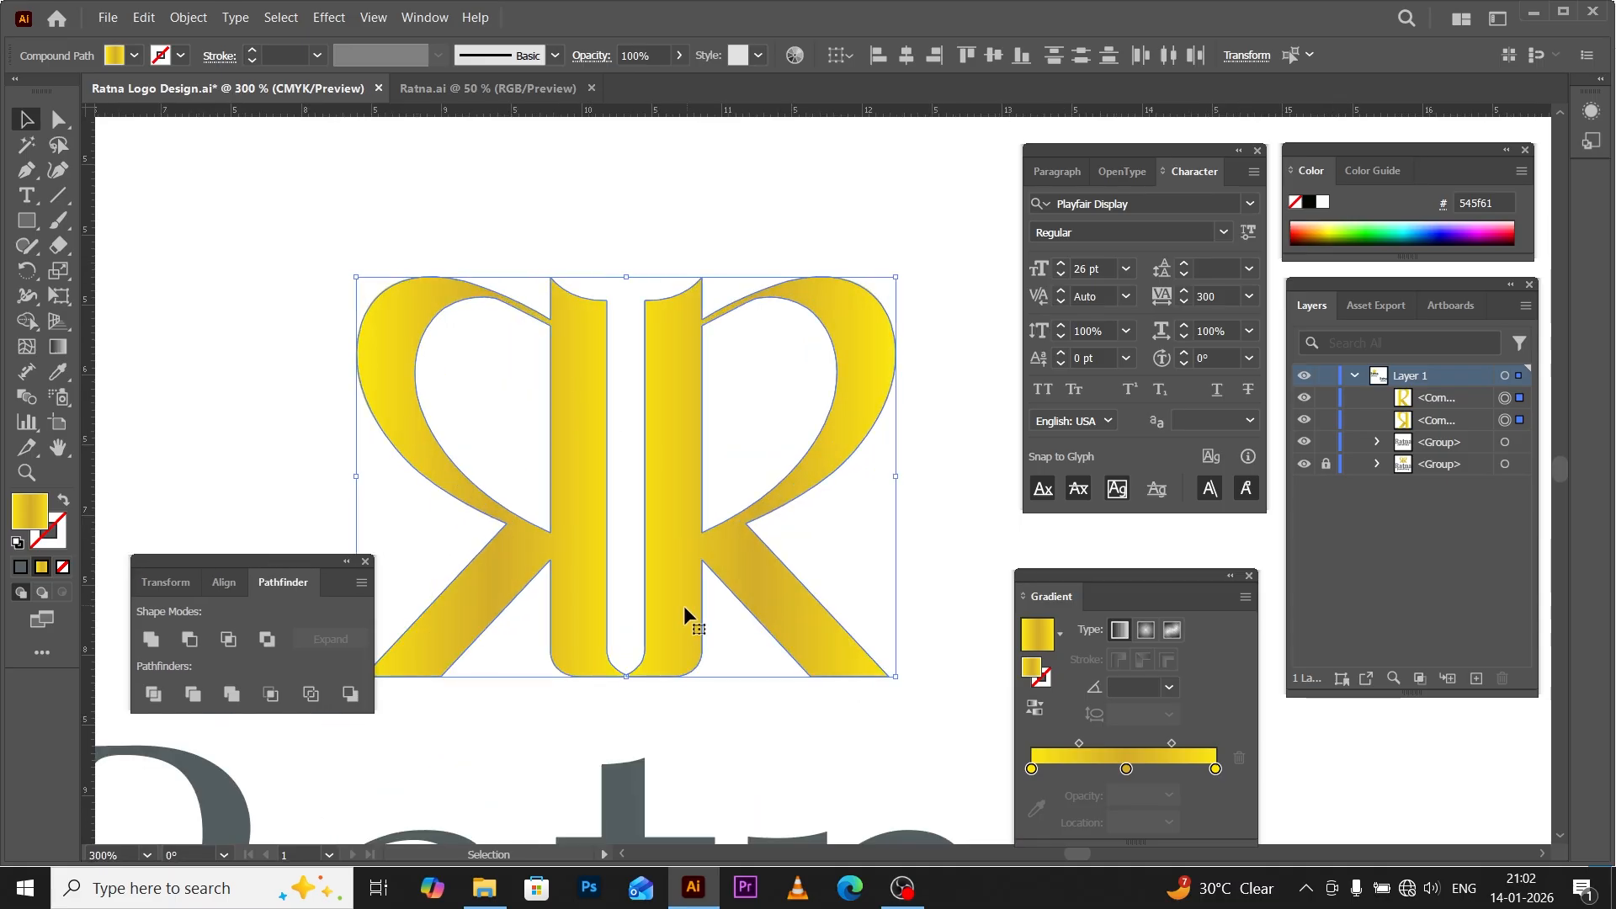
pyautogui.scroll(2, 619, 668)
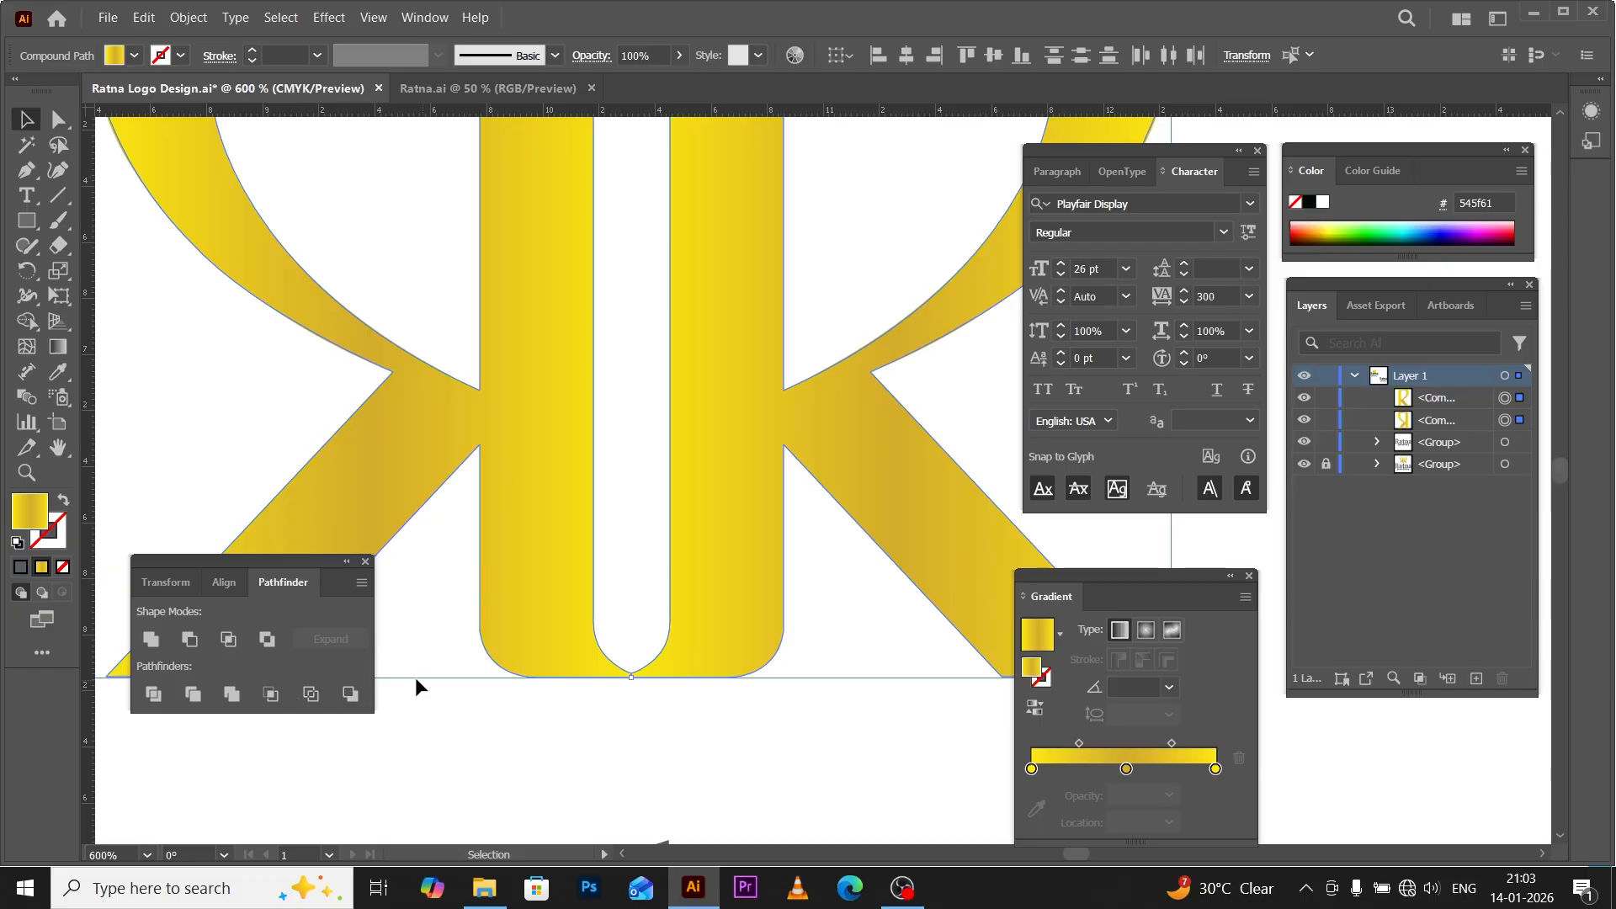
pyautogui.click(149, 642)
pyautogui.hotkey('ctrl', '-')
pyautogui.hotkey('ctrl', '-')
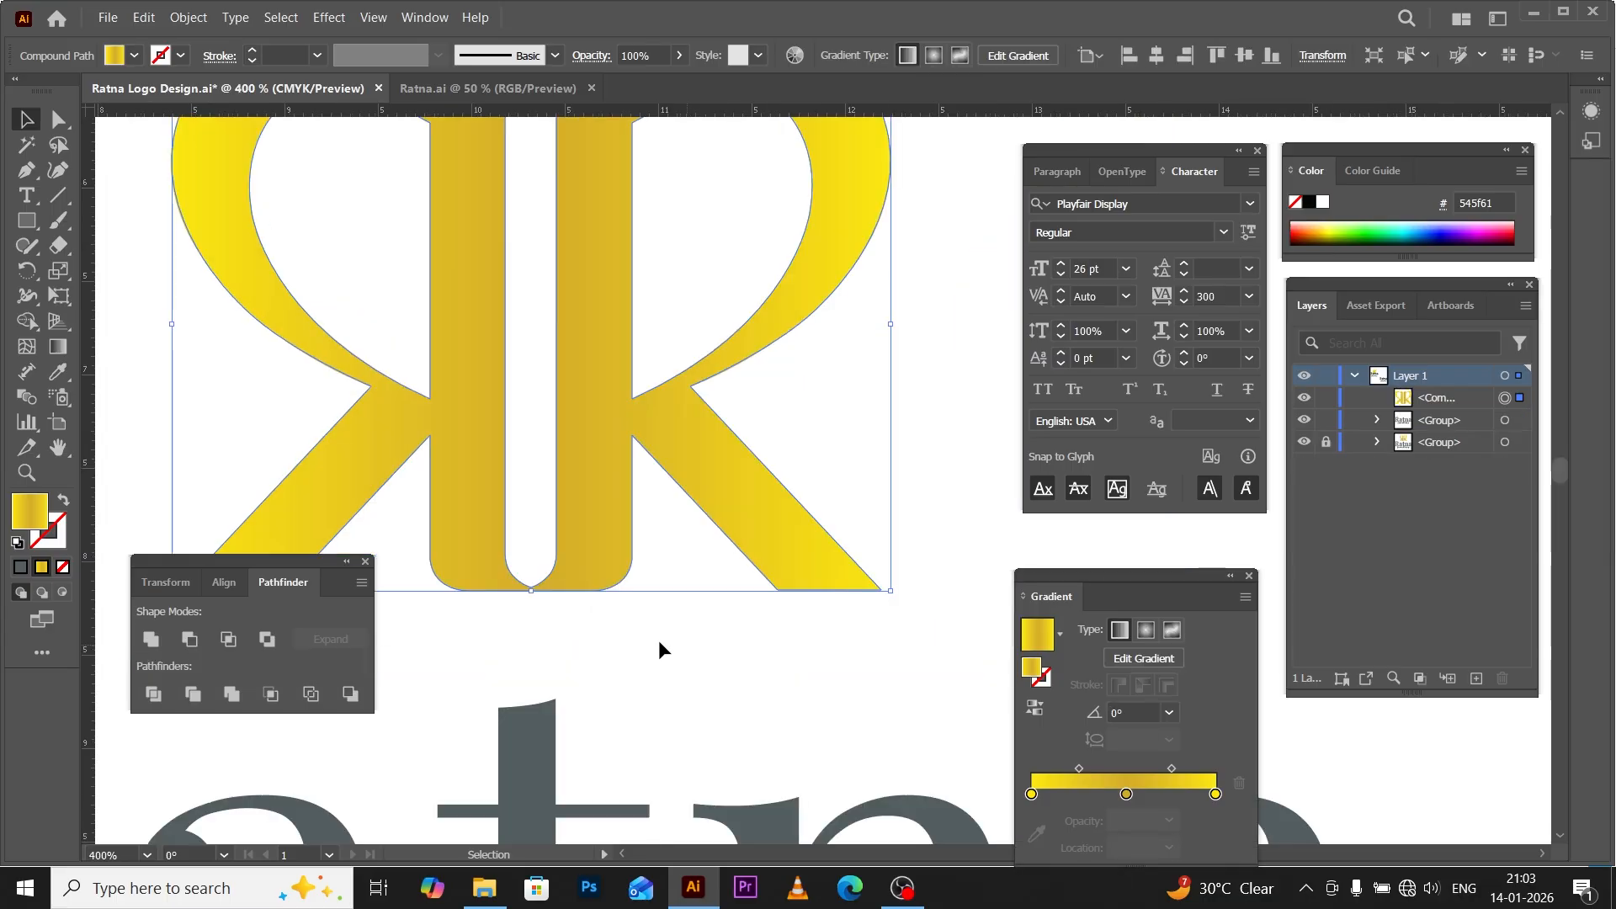
# Move the united monogram off the reference to a spot up and to its right for comparison.
pyautogui.scroll(-1, 603, 633)
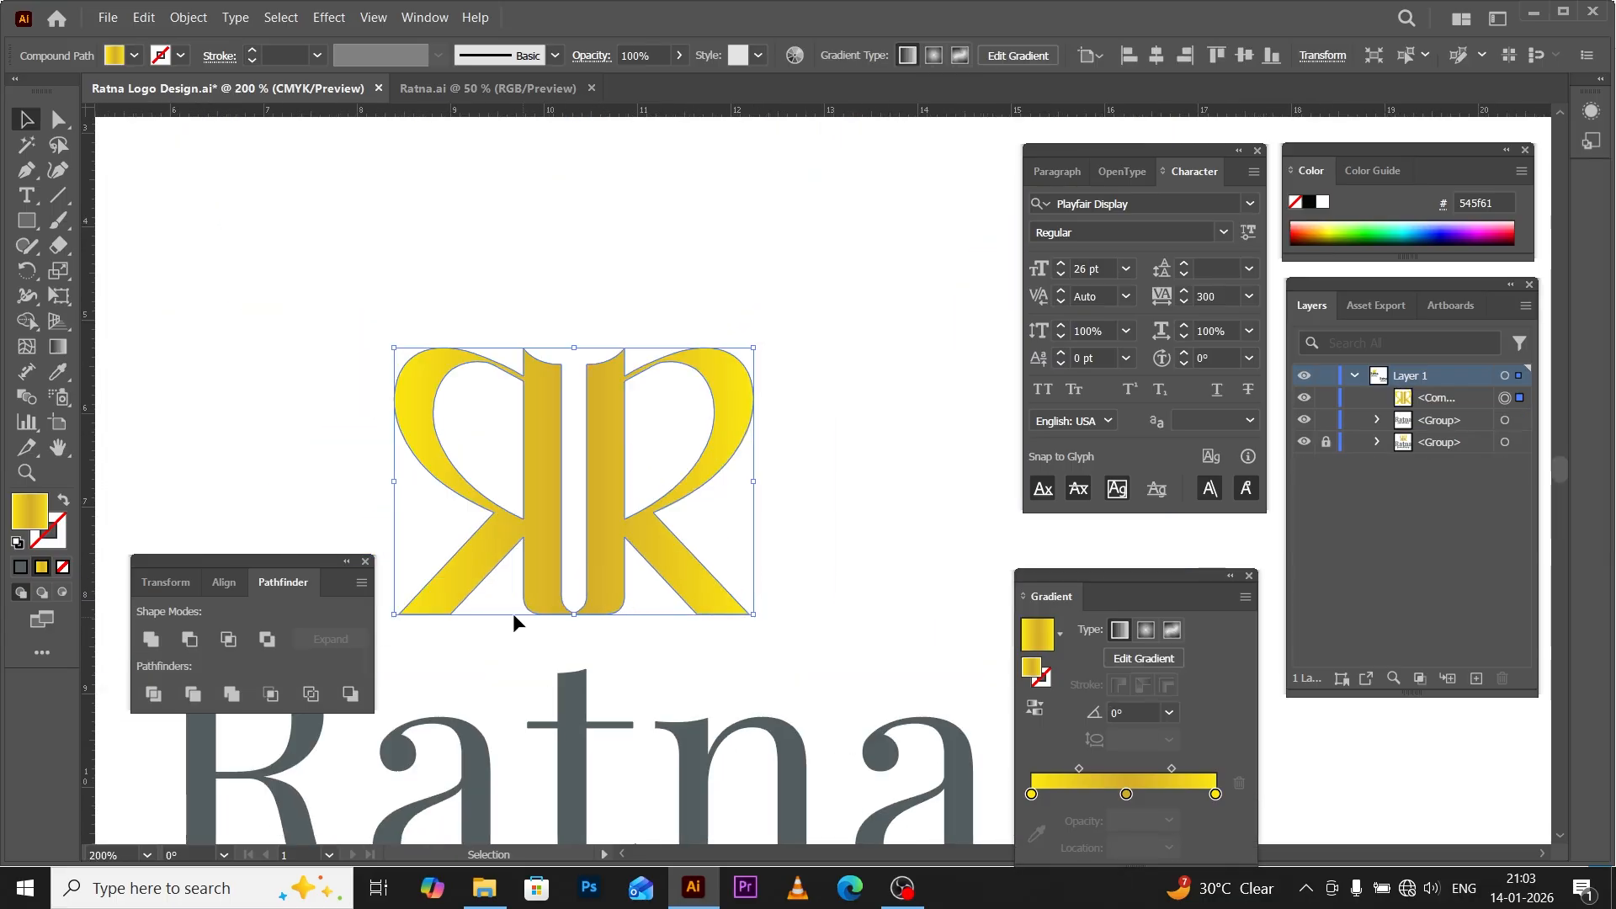
pyautogui.scroll(-1, 569, 526)
pyautogui.moveTo(584, 538); pyautogui.dragTo(880, 502)
pyautogui.click(855, 605)
pyautogui.scroll(1, 926, 522)
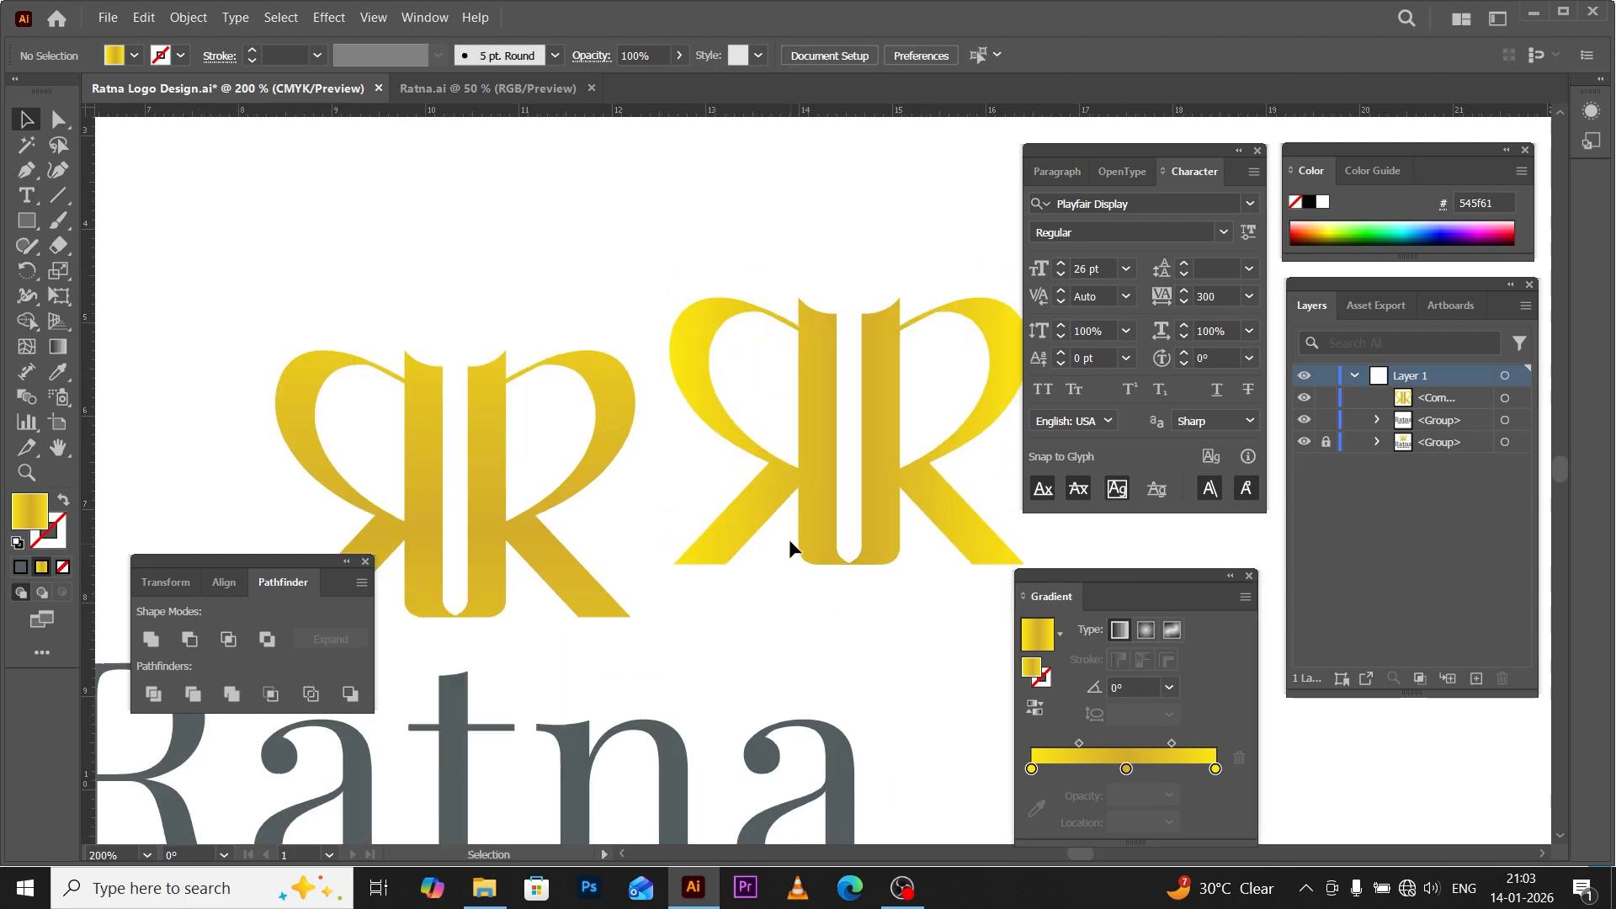
pyautogui.scroll(-1, 790, 538)
pyautogui.click(809, 484)
pyautogui.moveTo(816, 446); pyautogui.dragTo(817, 394)
# Redraw the monogram's gold gradient vertically at -90° and shift its middle colour stop to about 49.3%.
pyautogui.click(58, 371)
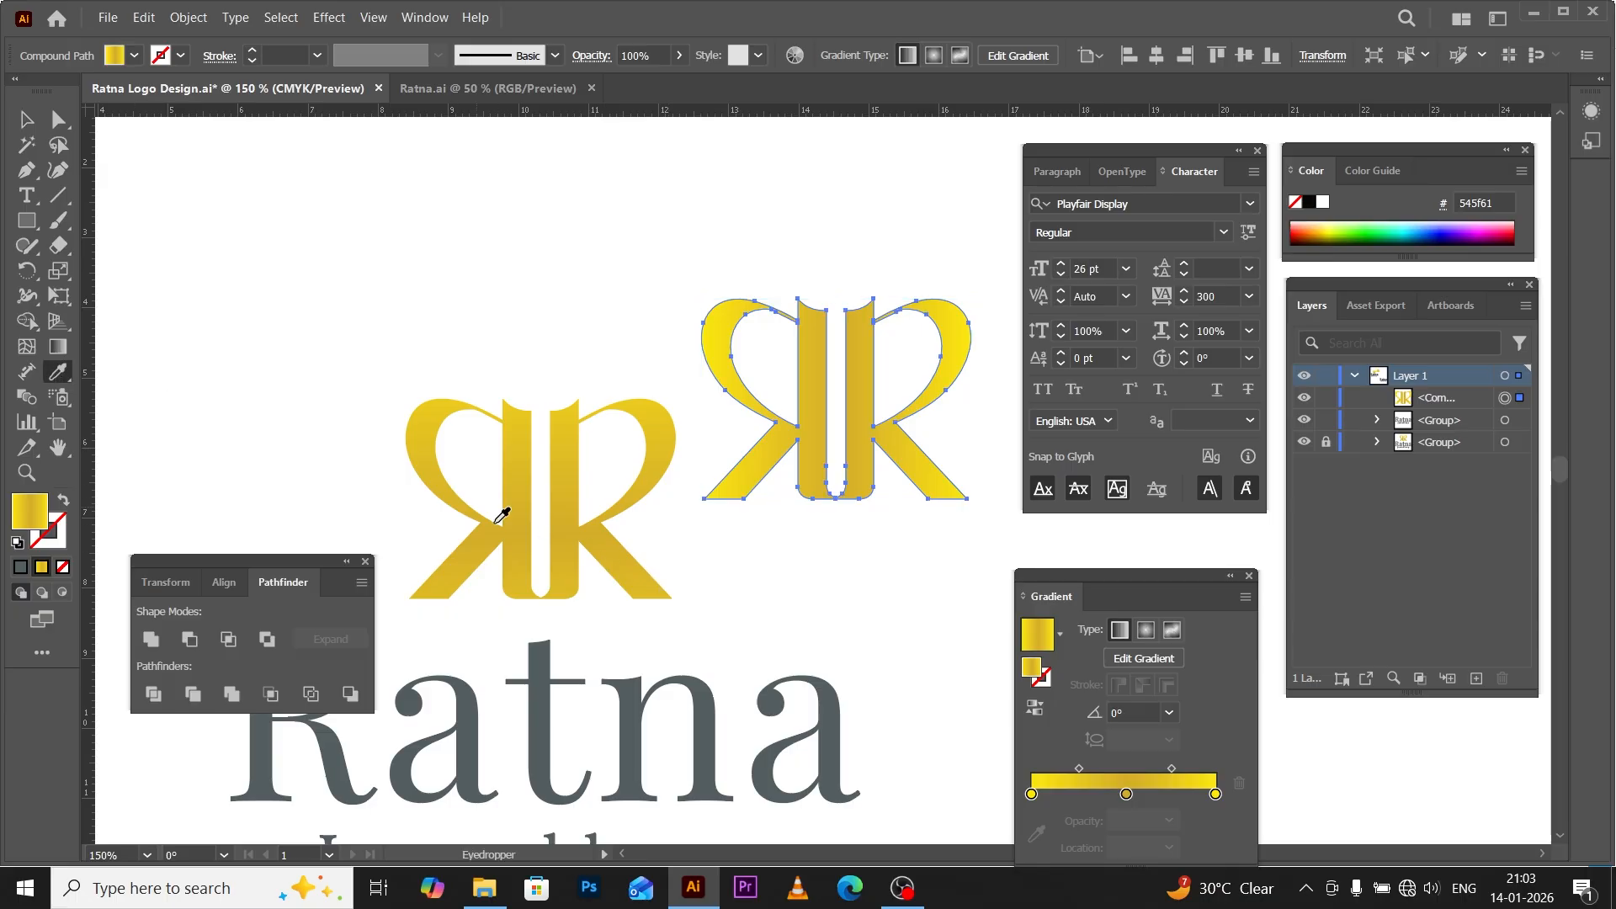
pyautogui.click(58, 346)
pyautogui.moveTo(837, 250)
pyautogui.mouseDown()
pyautogui.moveTo(839, 463)
pyautogui.moveTo(863, 569)
pyautogui.mouseUp()
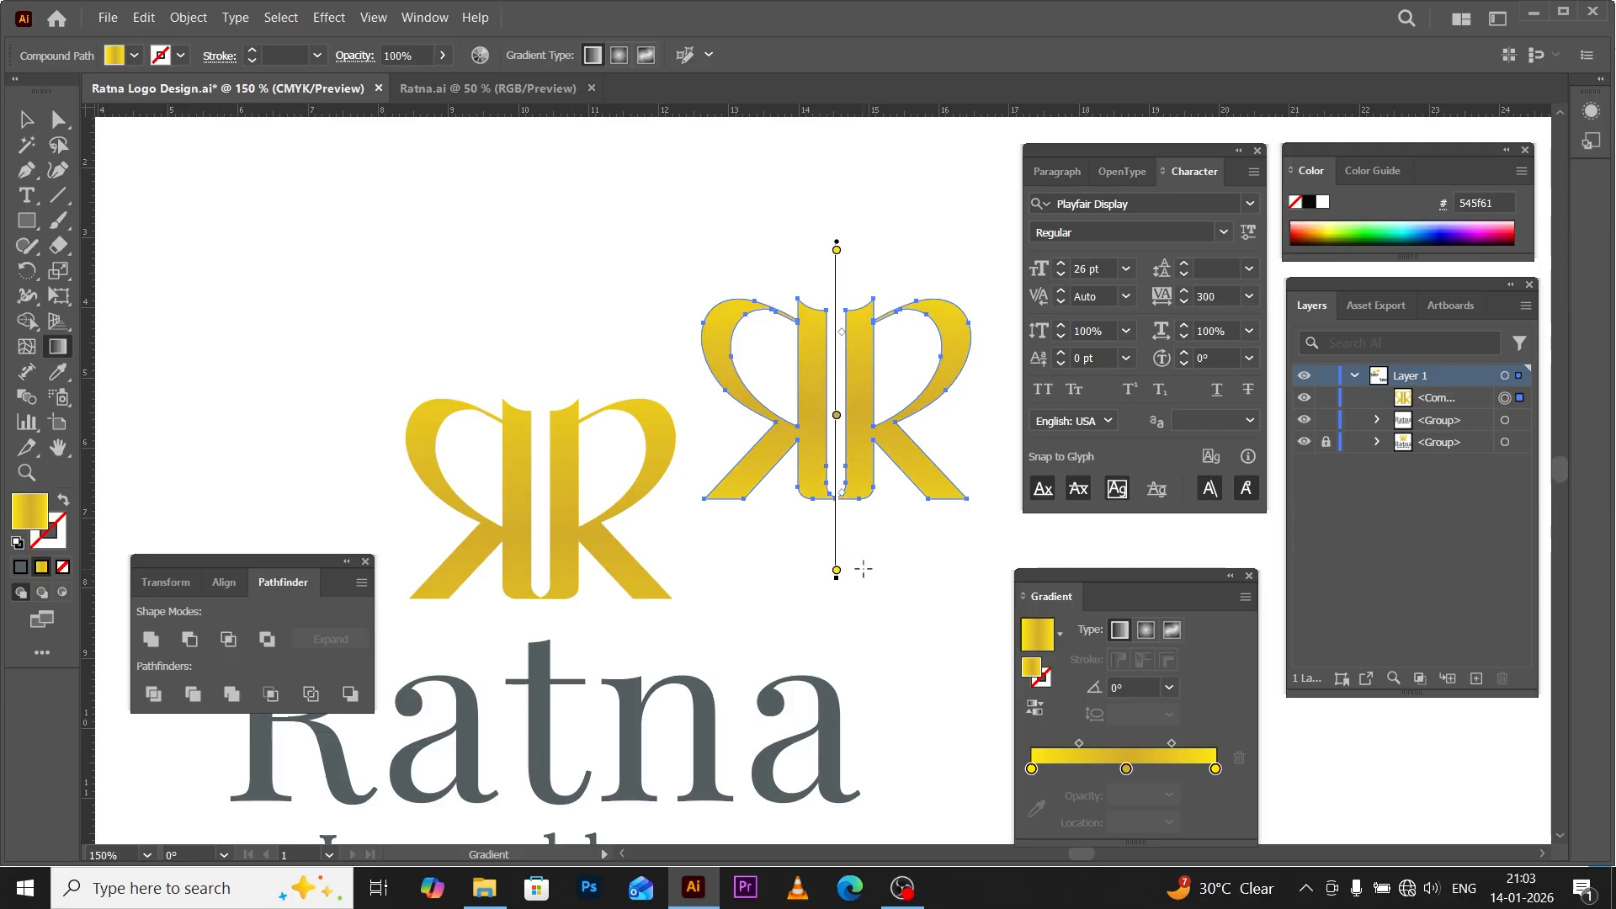
pyautogui.moveTo(864, 245); pyautogui.dragTo(899, 549)
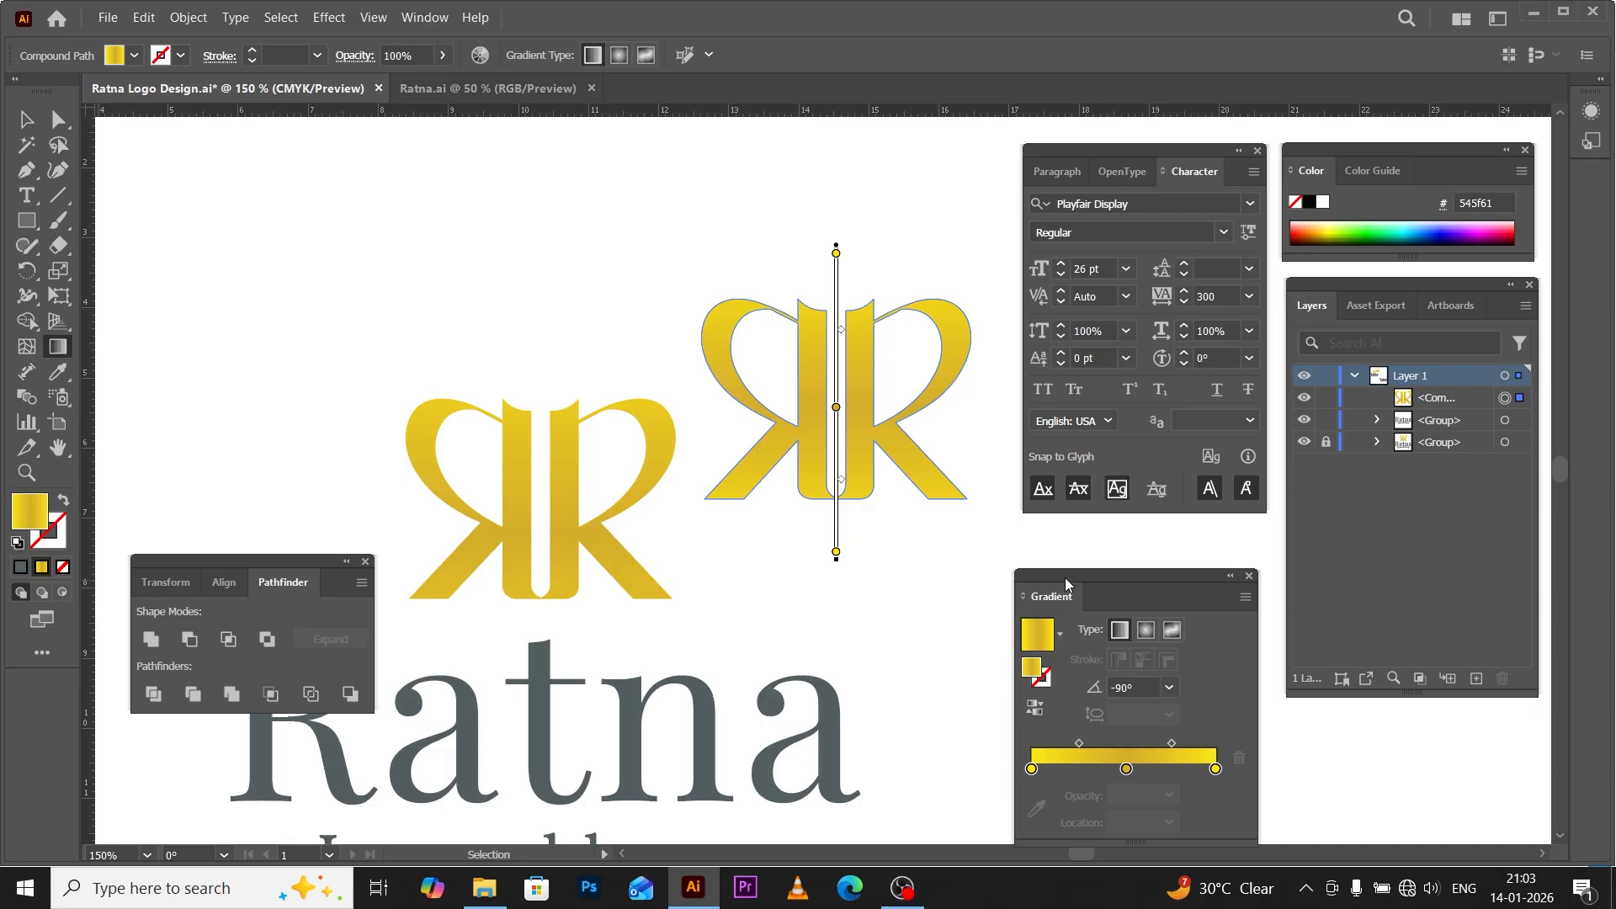
pyautogui.moveTo(1063, 582); pyautogui.dragTo(1064, 543)
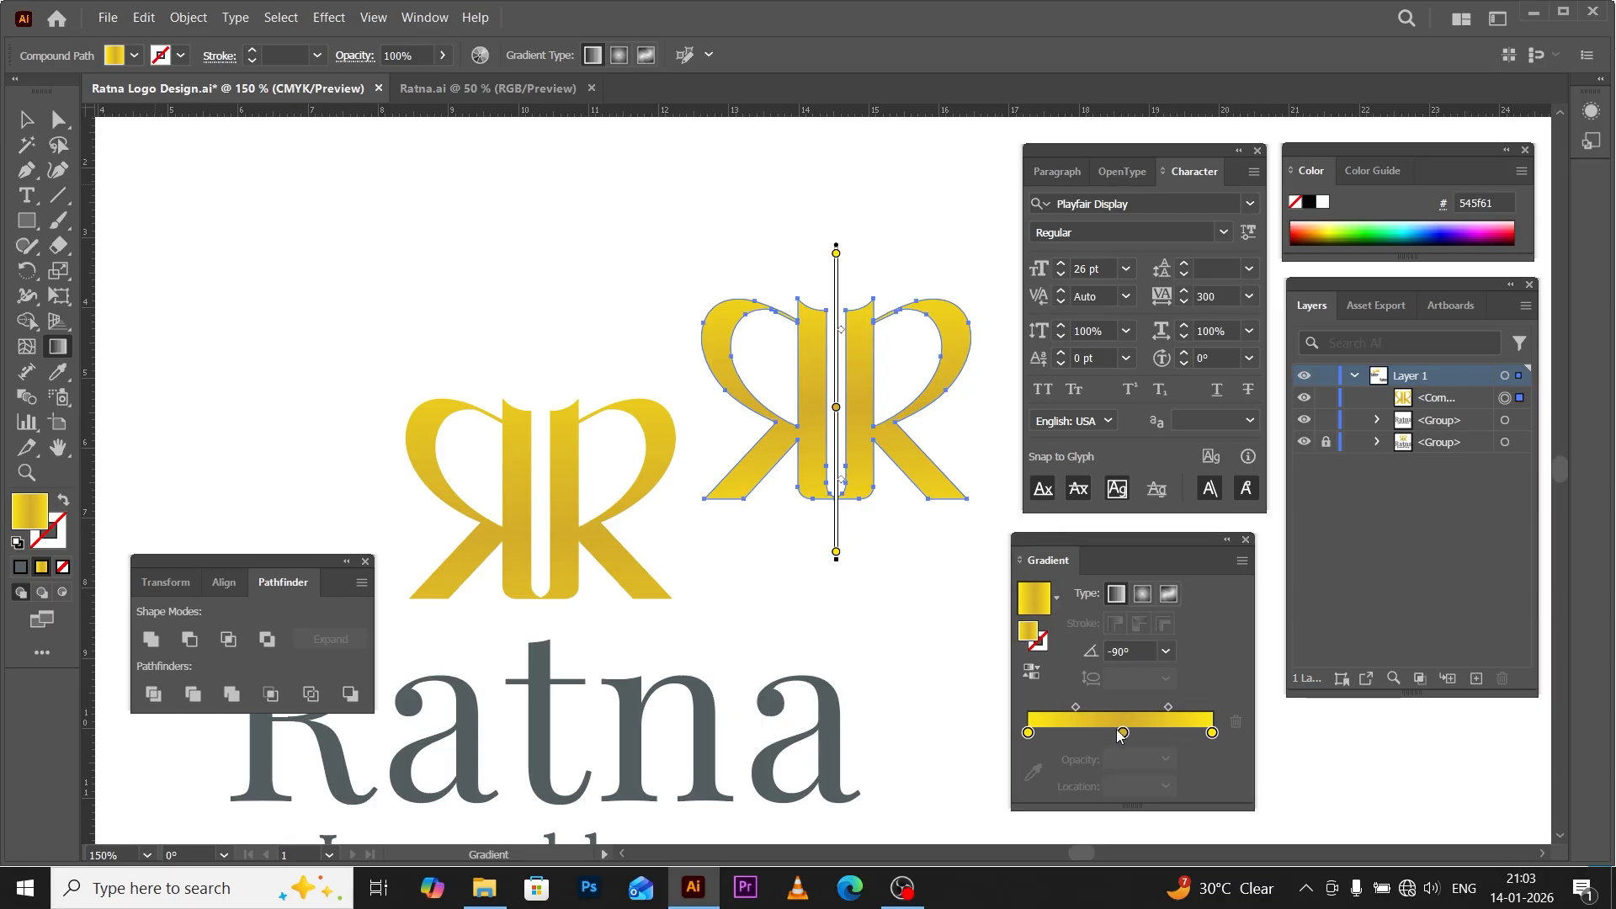
pyautogui.moveTo(1128, 734); pyautogui.dragTo(1124, 734)
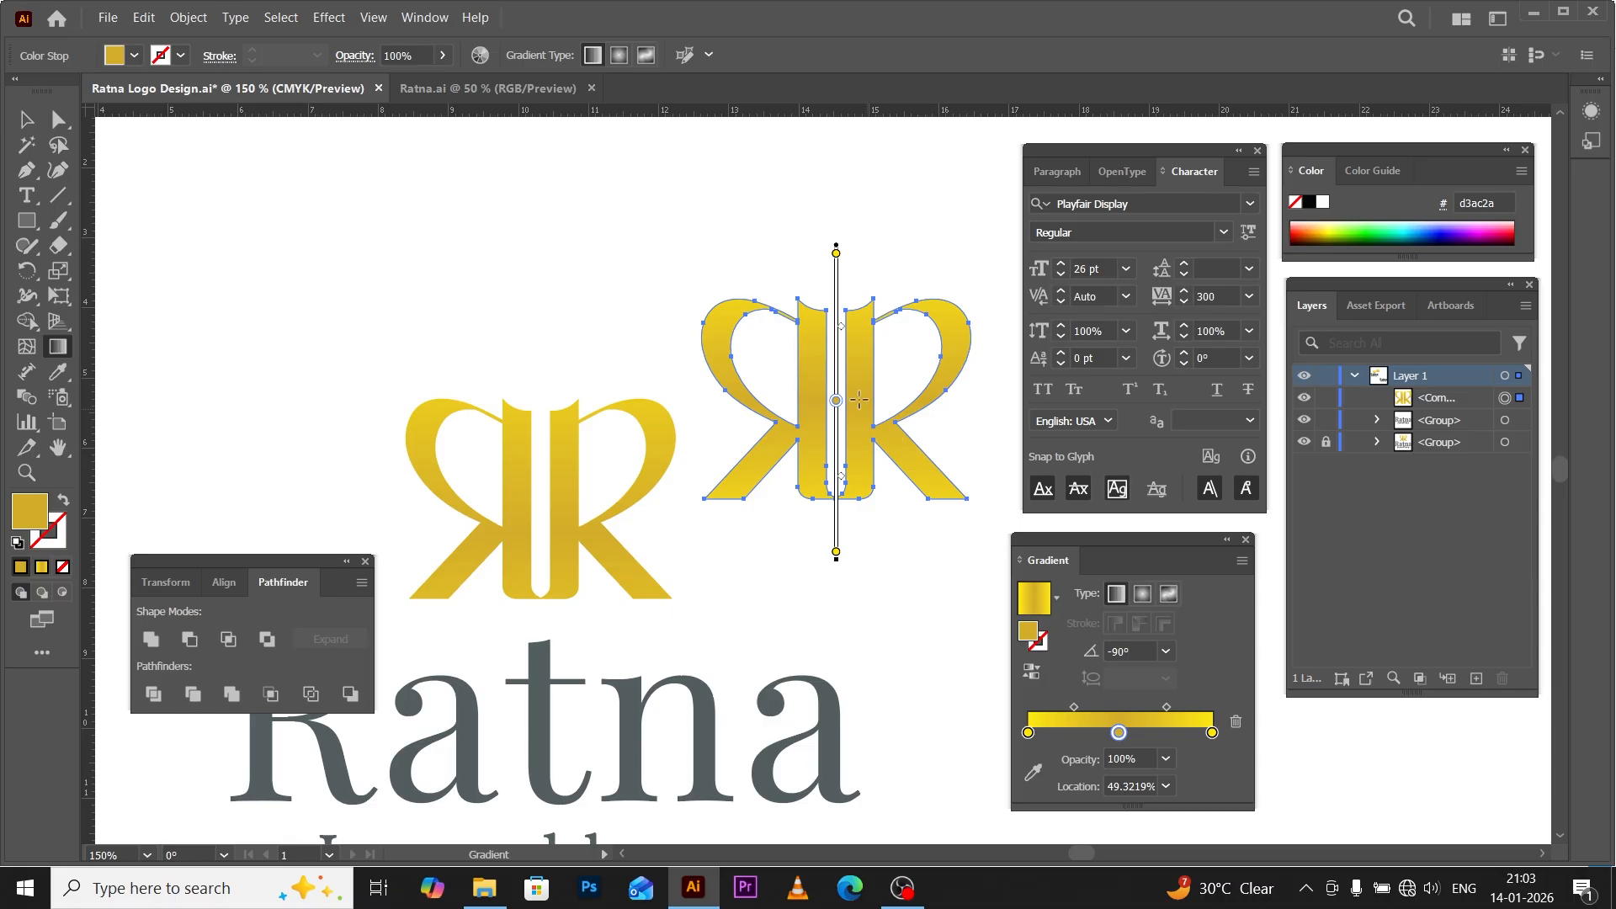
pyautogui.press('v')
pyautogui.click(894, 336)
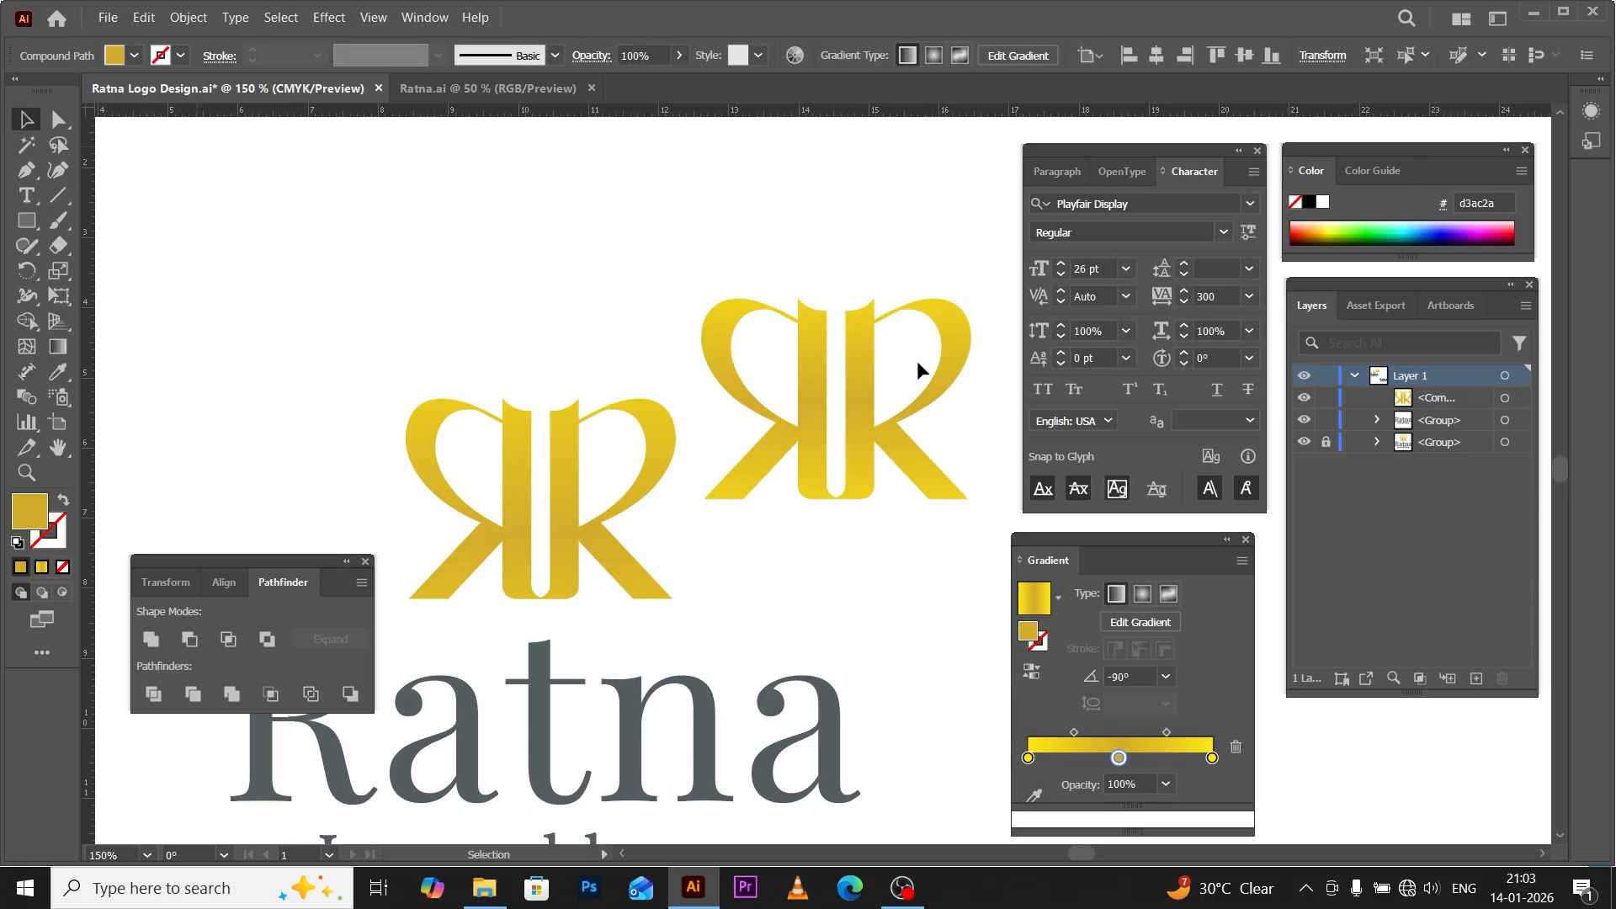
# Place the gold monogram above the recreated Ratna Jewellery text and compare the finished logo with the reference.
pyautogui.moveTo(860, 385); pyautogui.dragTo(790, 603)
pyautogui.scroll(-3, 509, 432)
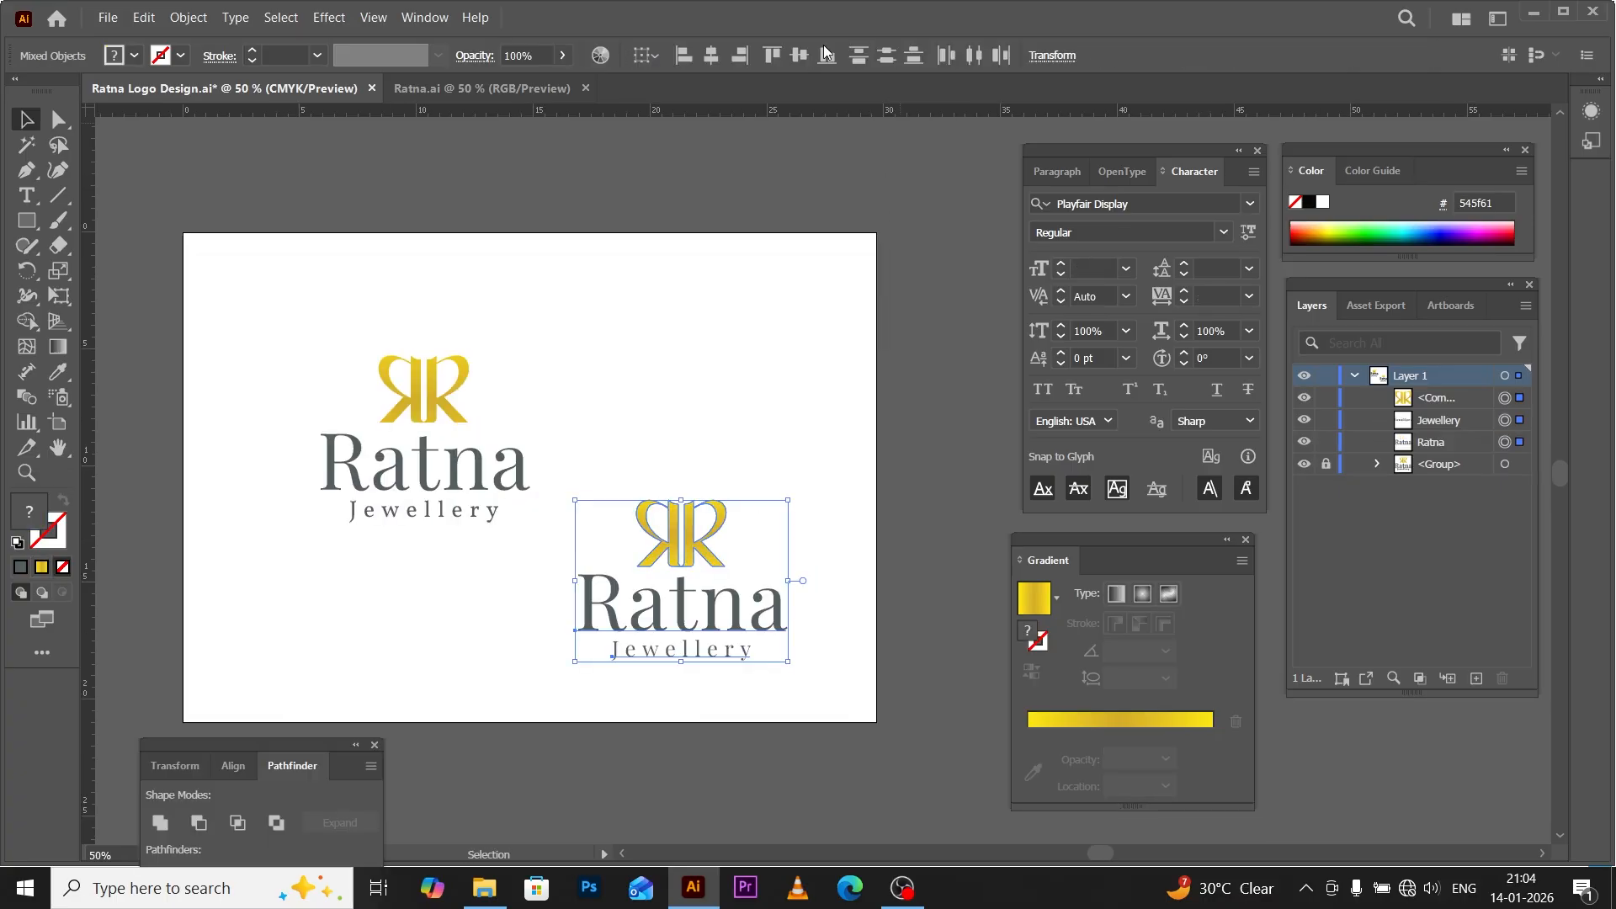
pyautogui.click(703, 303)
pyautogui.scroll(-1, 689, 544)
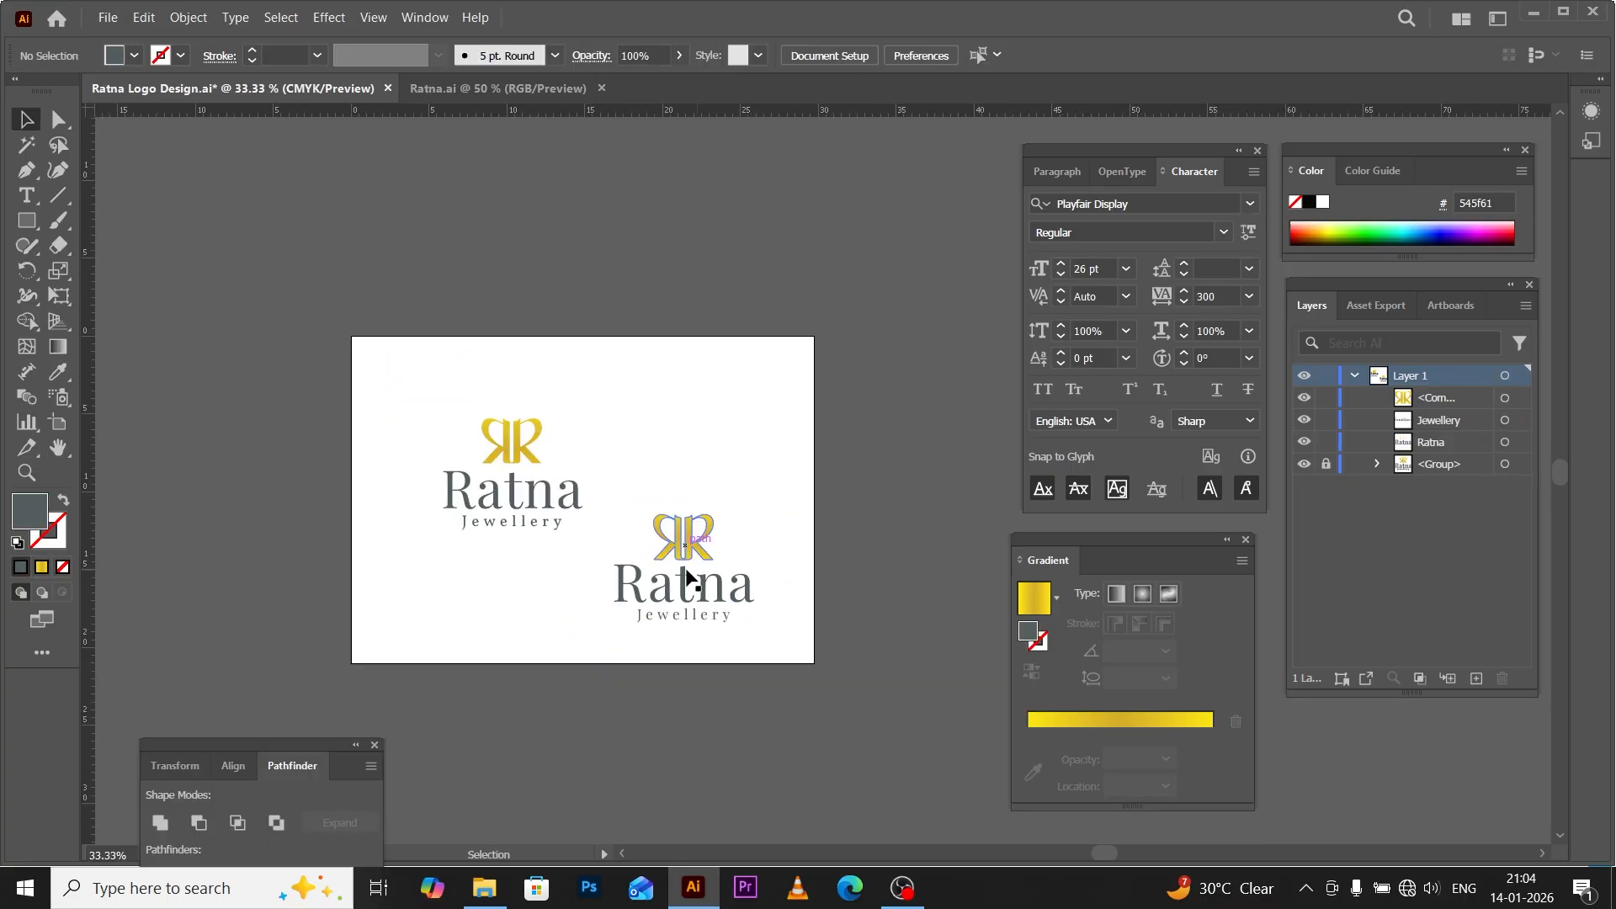
pyautogui.scroll(1, 720, 593)
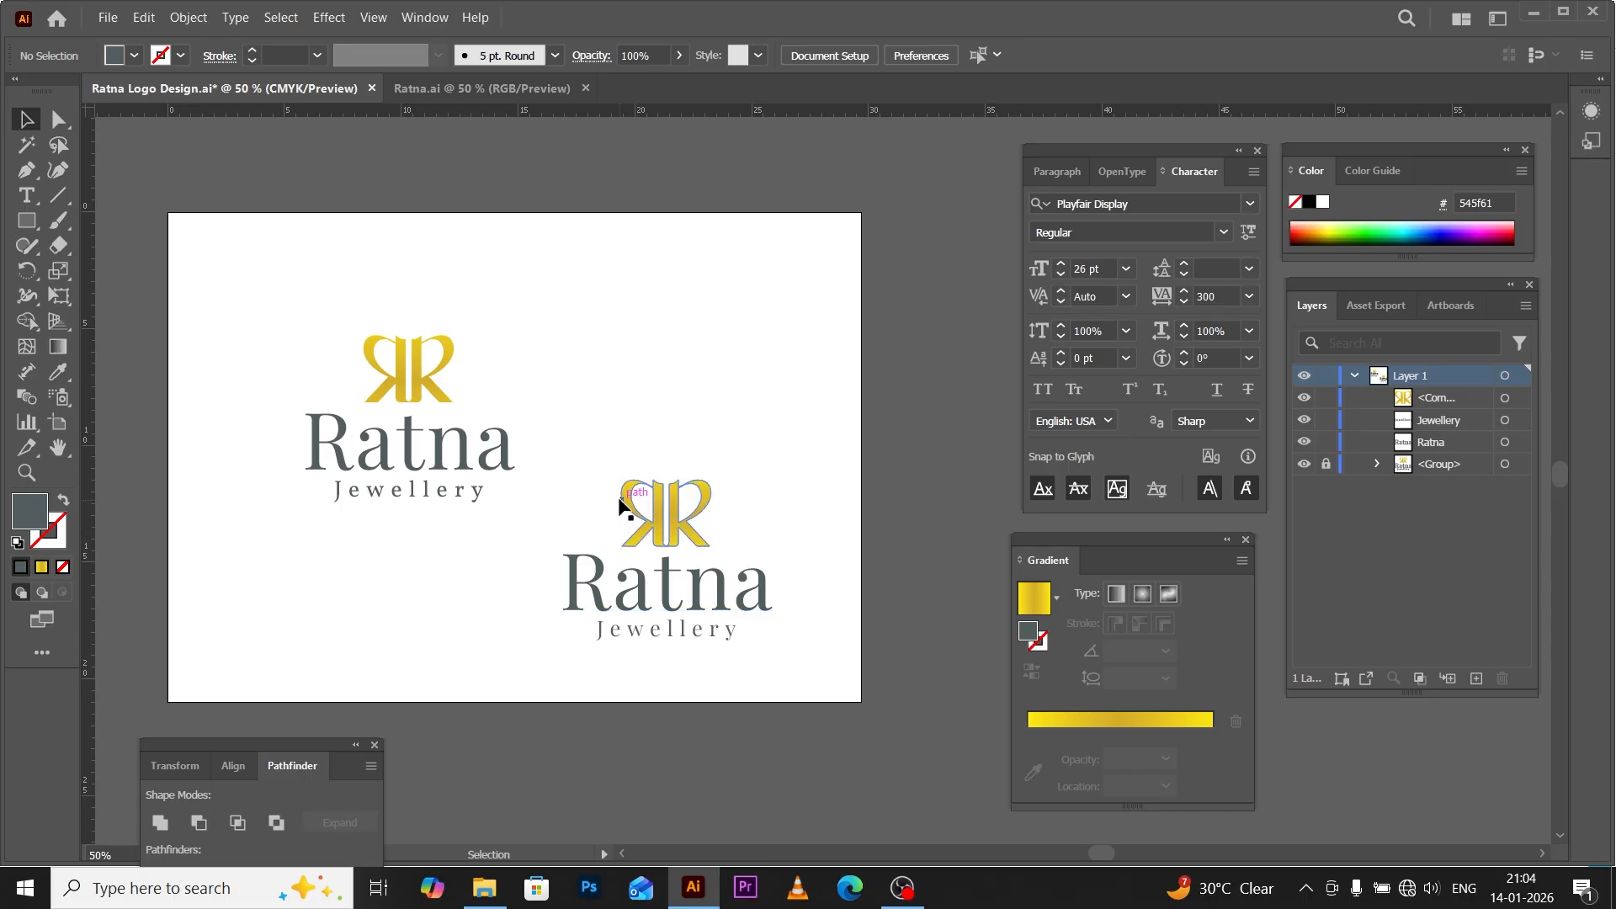
# Unlock the reference logo group and delete it, leaving only the recreated Ratna Jewellery logo on the artboard.
pyautogui.scroll(1, 632, 505)
pyautogui.scroll(-1, 623, 505)
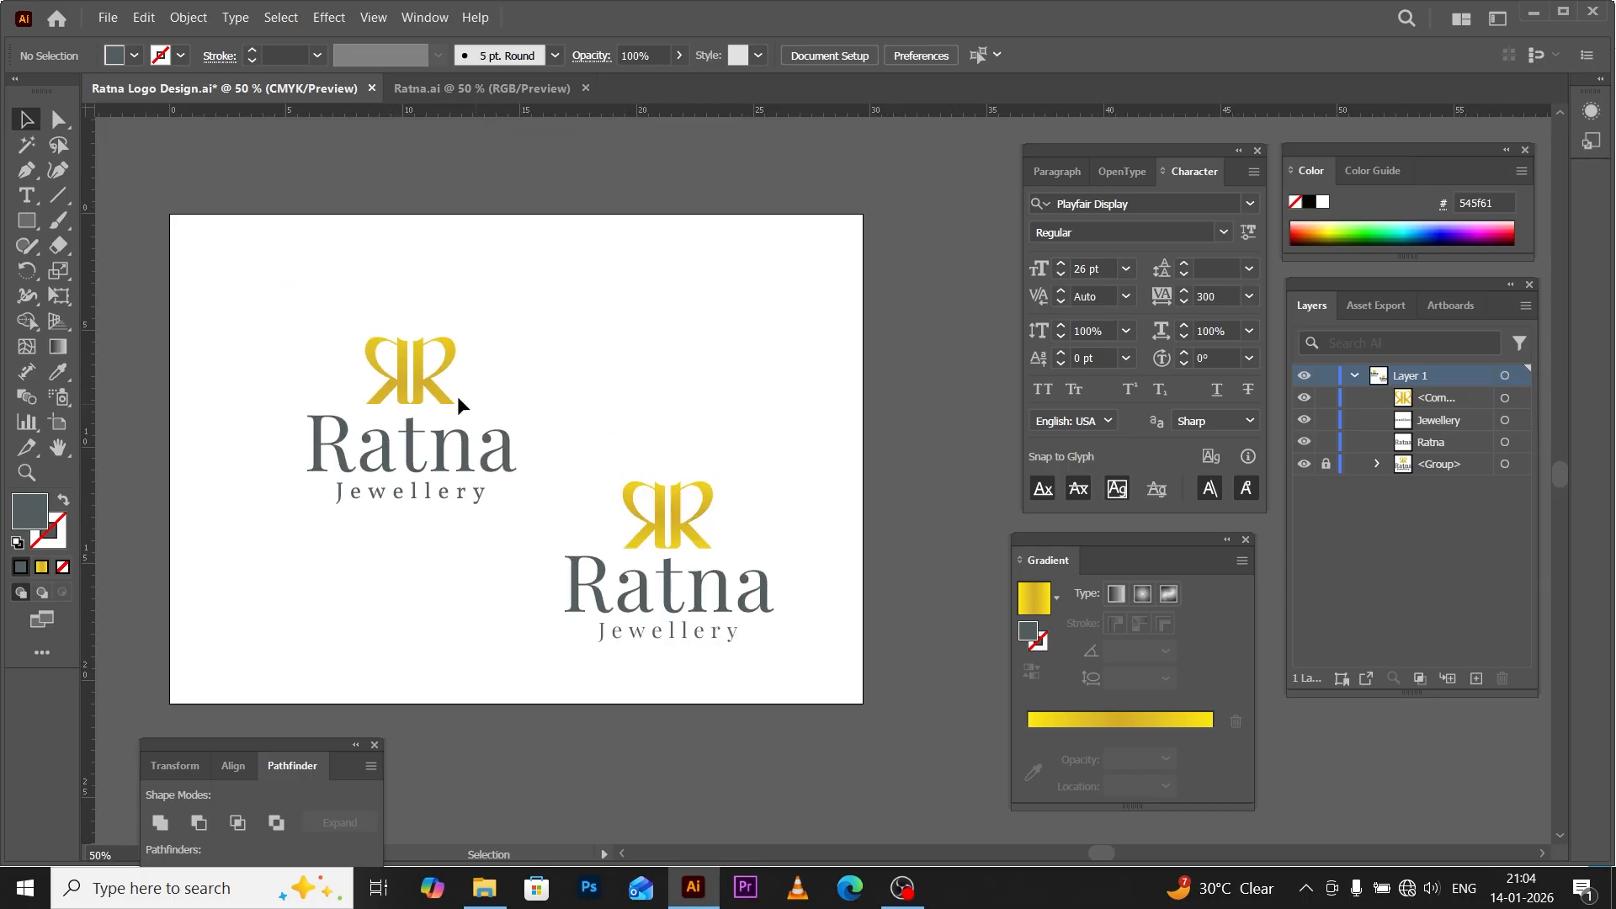
pyautogui.moveTo(463, 477); pyautogui.dragTo(601, 579)
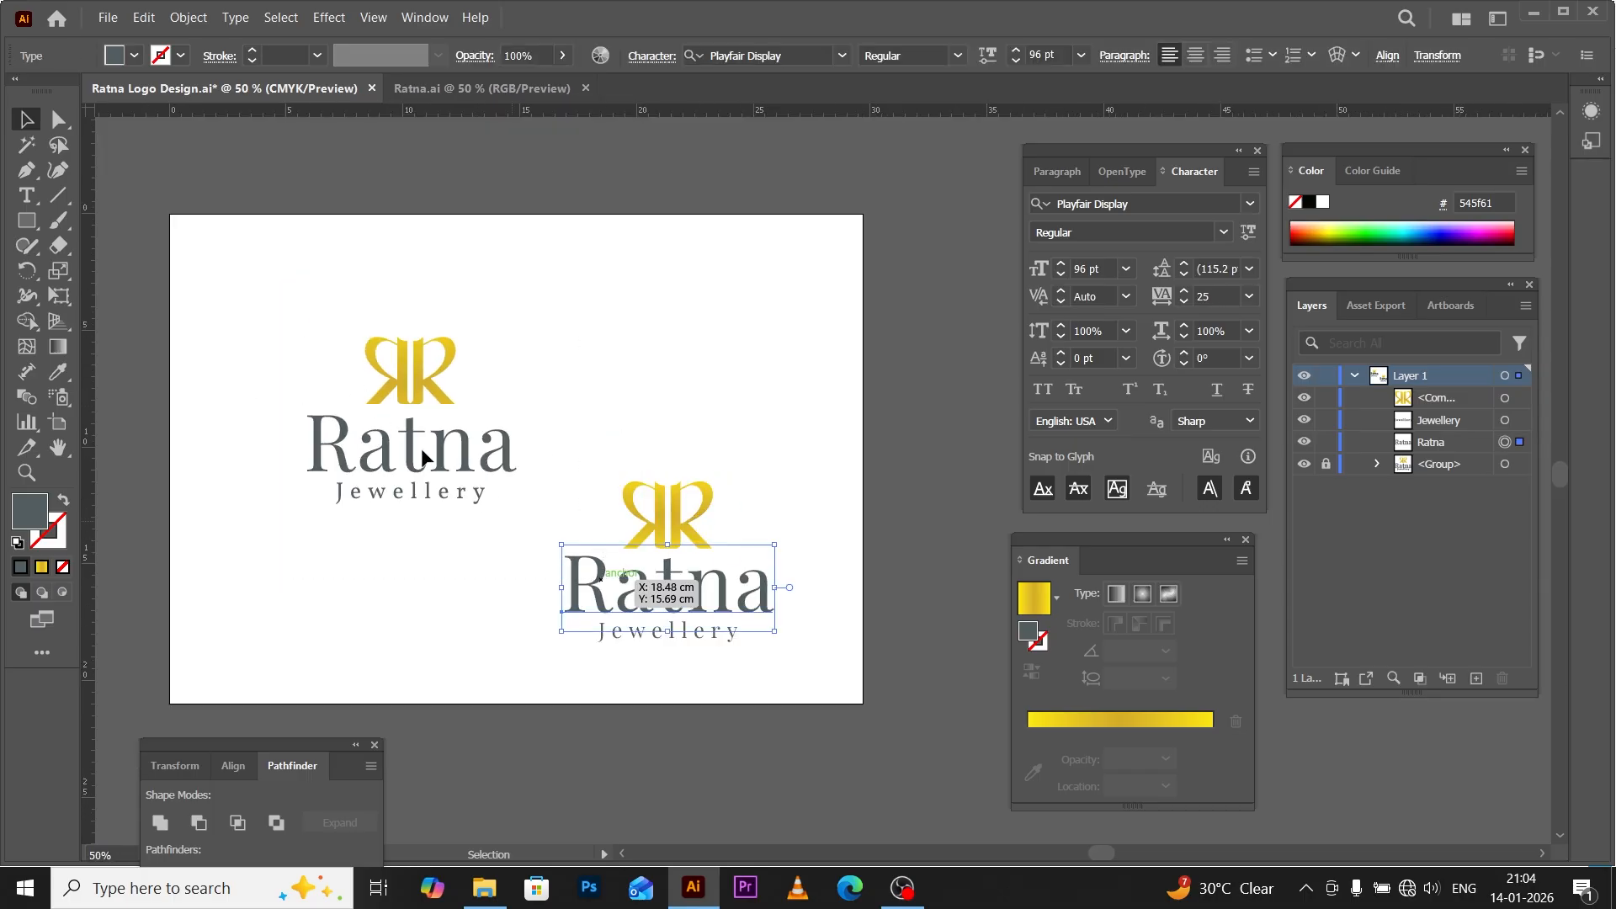
pyautogui.rightClick(408, 381)
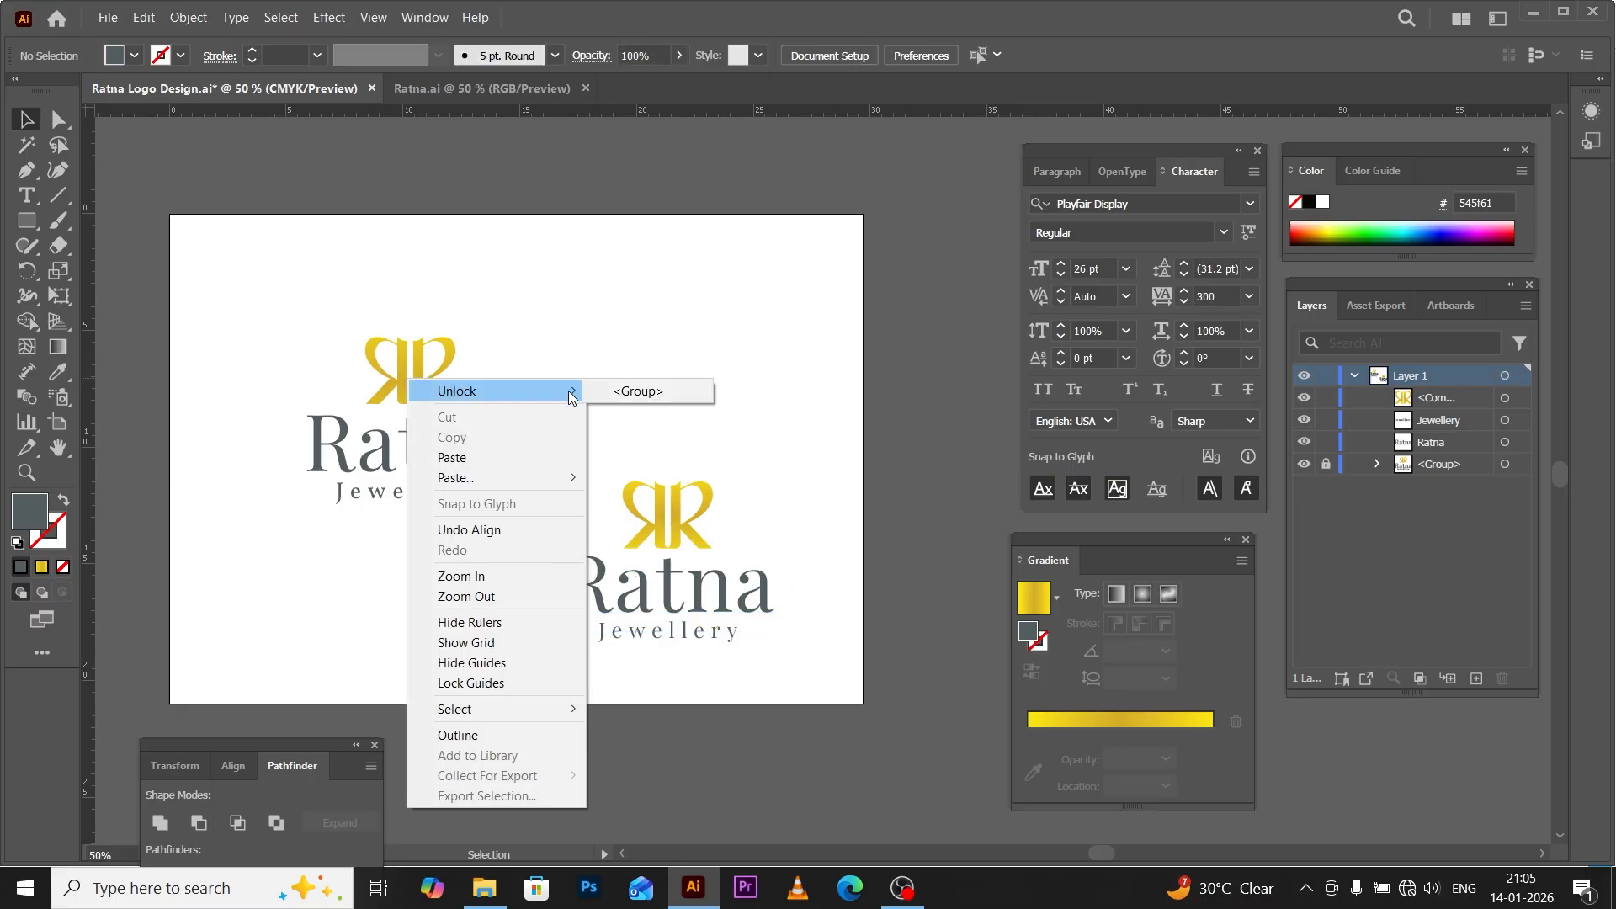
pyautogui.click(604, 391)
pyautogui.click(342, 310)
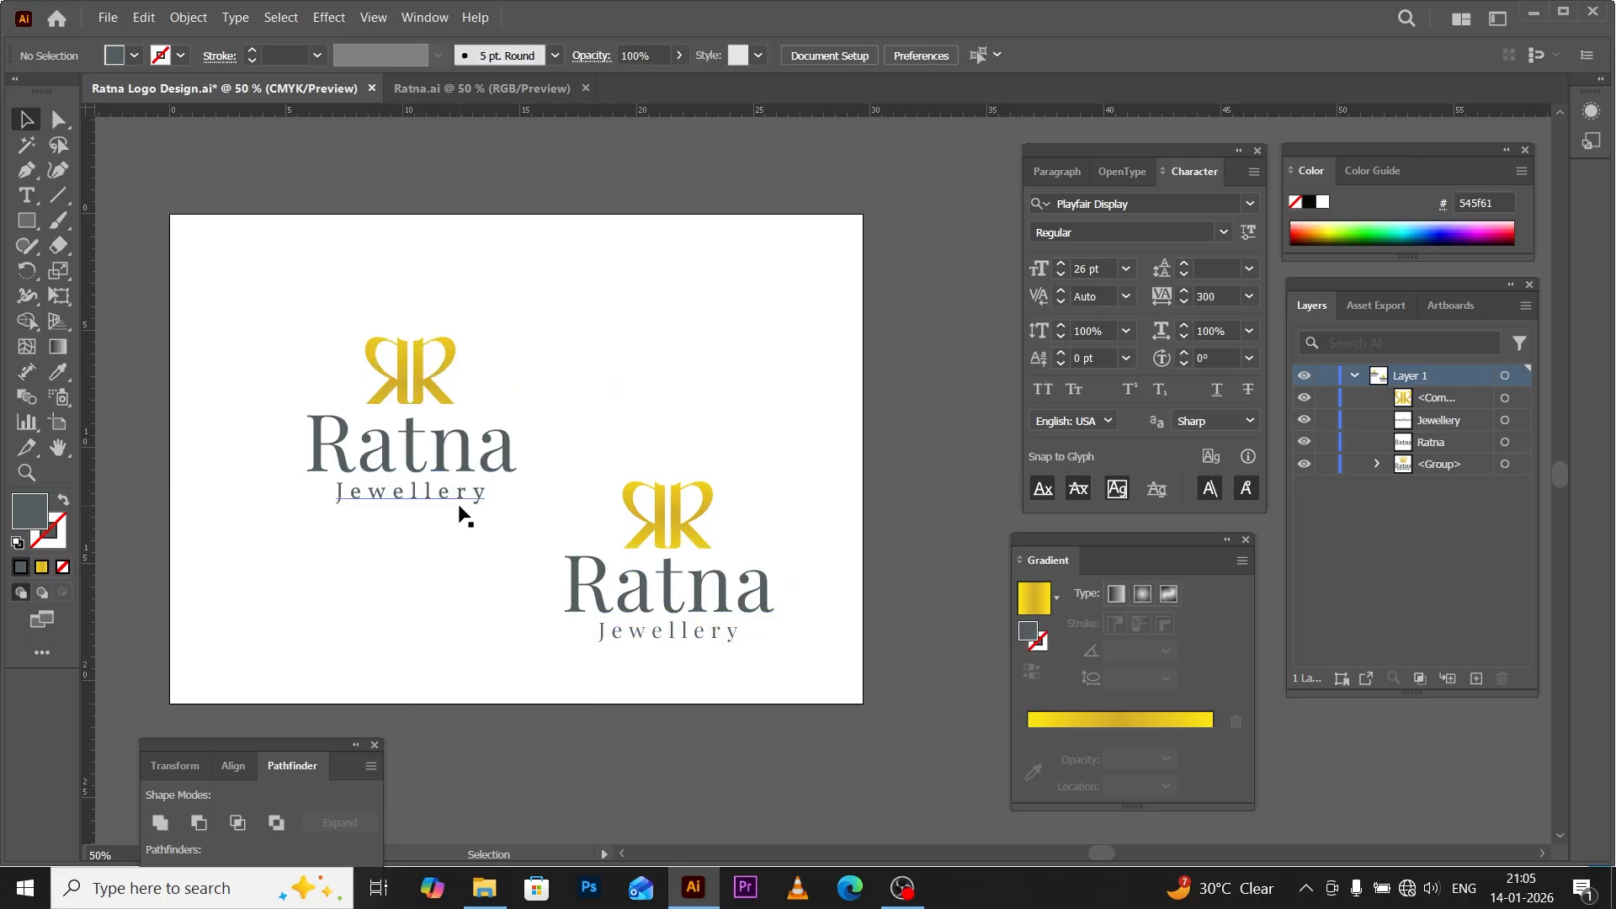
pyautogui.moveTo(461, 515); pyautogui.dragTo(299, 291)
pyautogui.press('Delete')
# Move the recreated monogram and both text lines together near the artboard's middle and group them.
pyautogui.moveTo(508, 444); pyautogui.dragTo(831, 704)
pyautogui.moveTo(684, 537); pyautogui.dragTo(529, 434)
pyautogui.press('a')
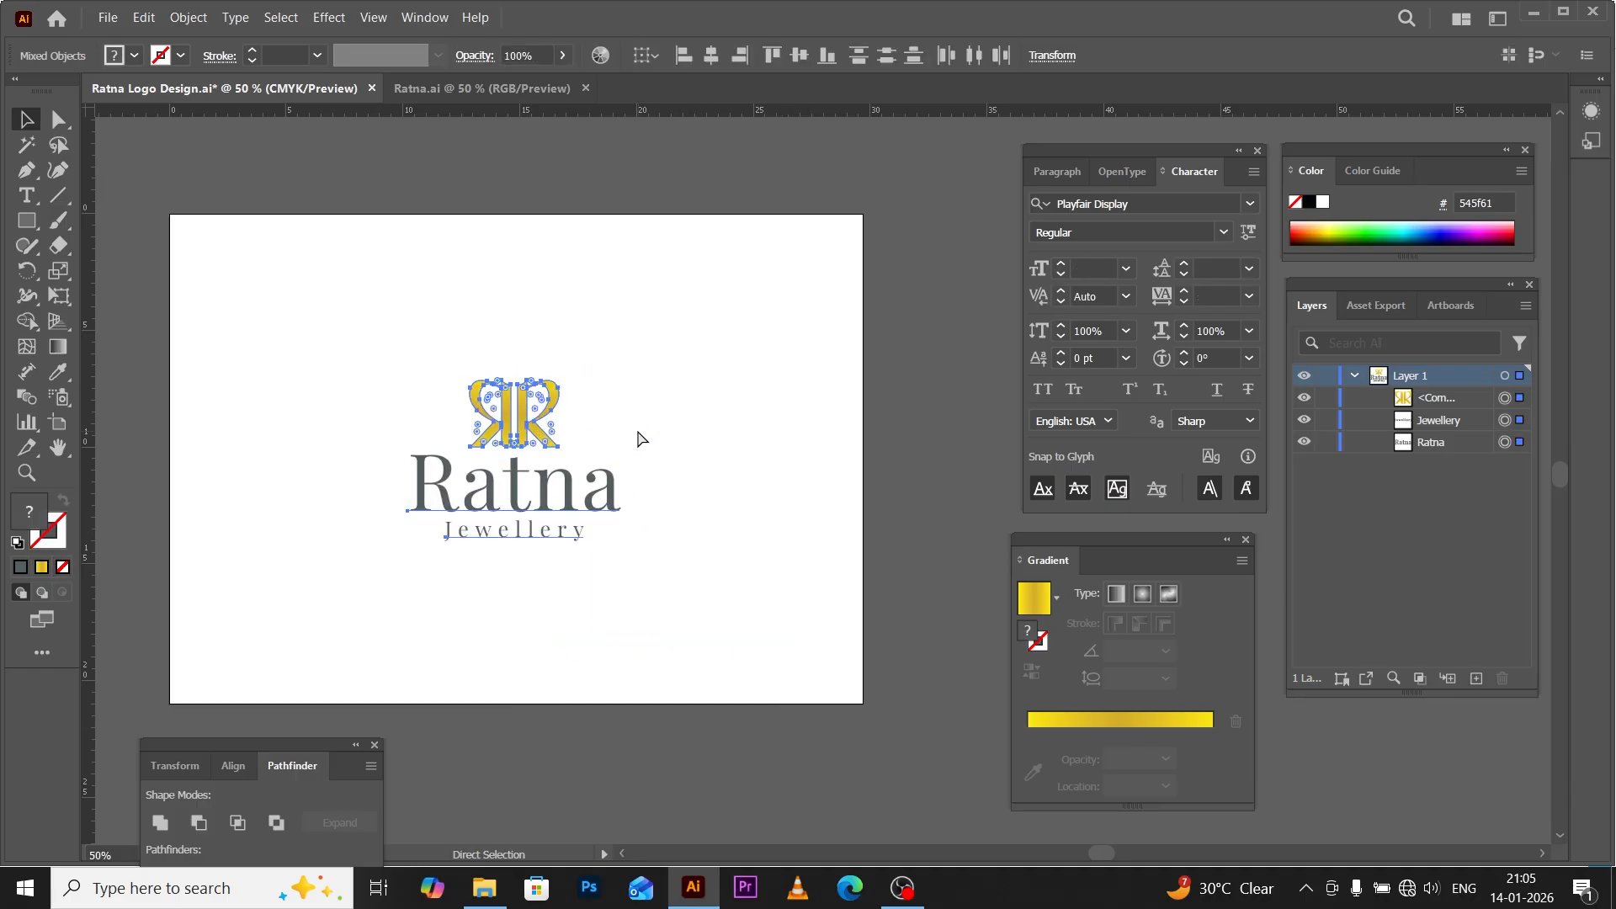
pyautogui.hotkey('ctrl', 'g')
# Centre the grouped logo horizontally and vertically on the artboard, and move the Pathfinder panel over the lower part of the Layers panel.
pyautogui.click(658, 409)
pyautogui.moveTo(510, 411); pyautogui.dragTo(528, 327)
pyautogui.click(712, 53)
pyautogui.click(802, 53)
pyautogui.click(811, 356)
pyautogui.moveTo(284, 745); pyautogui.dragTo(1437, 441)
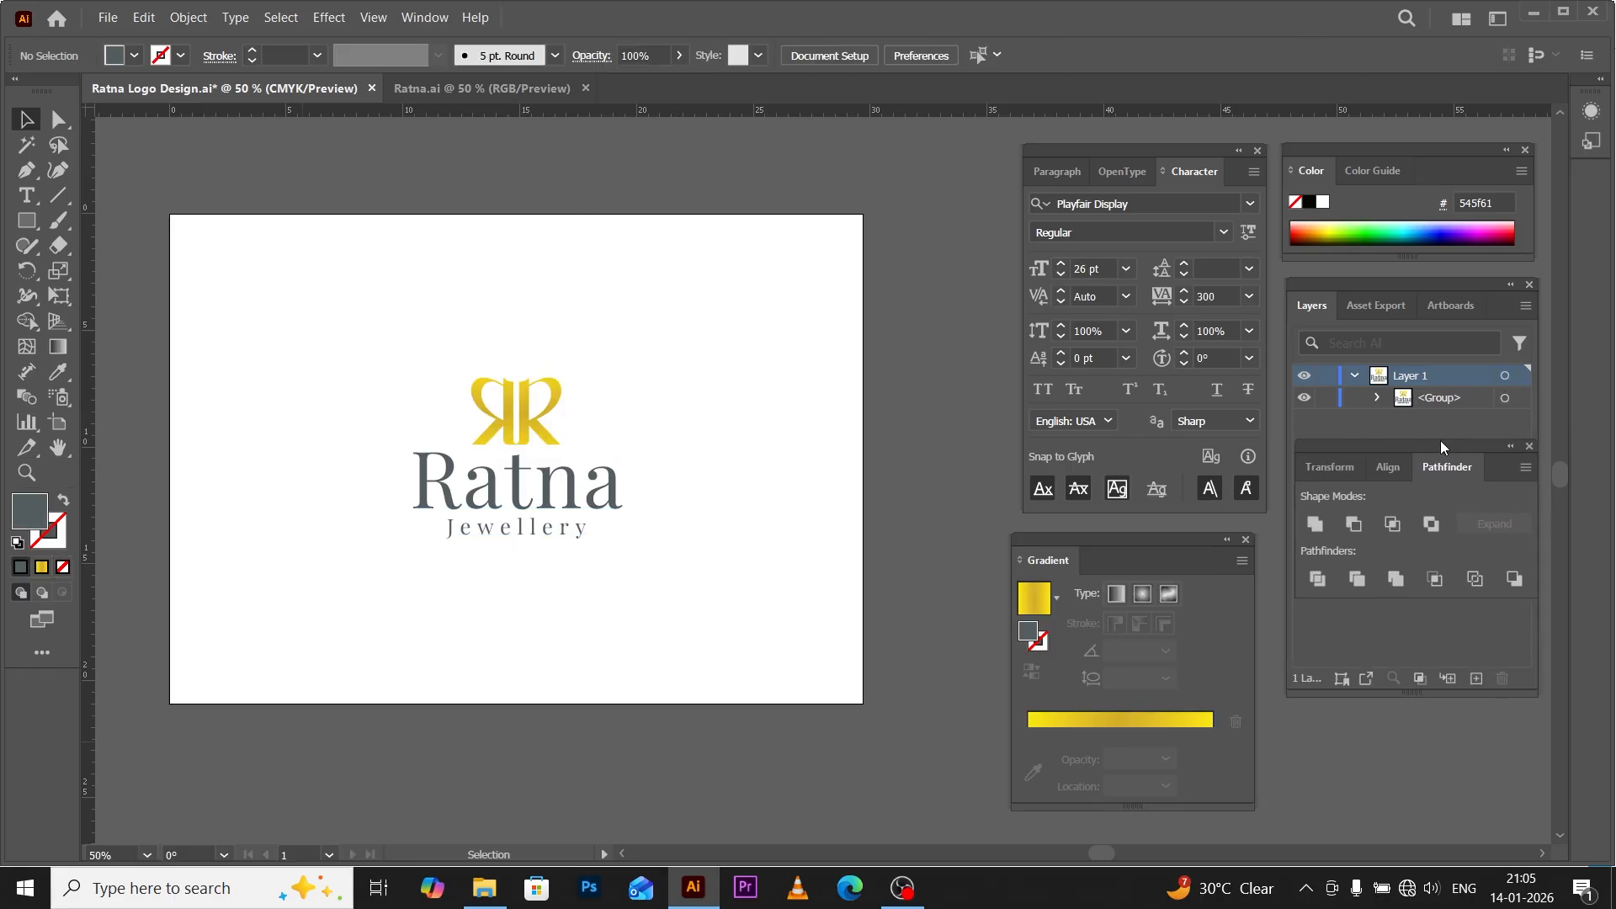